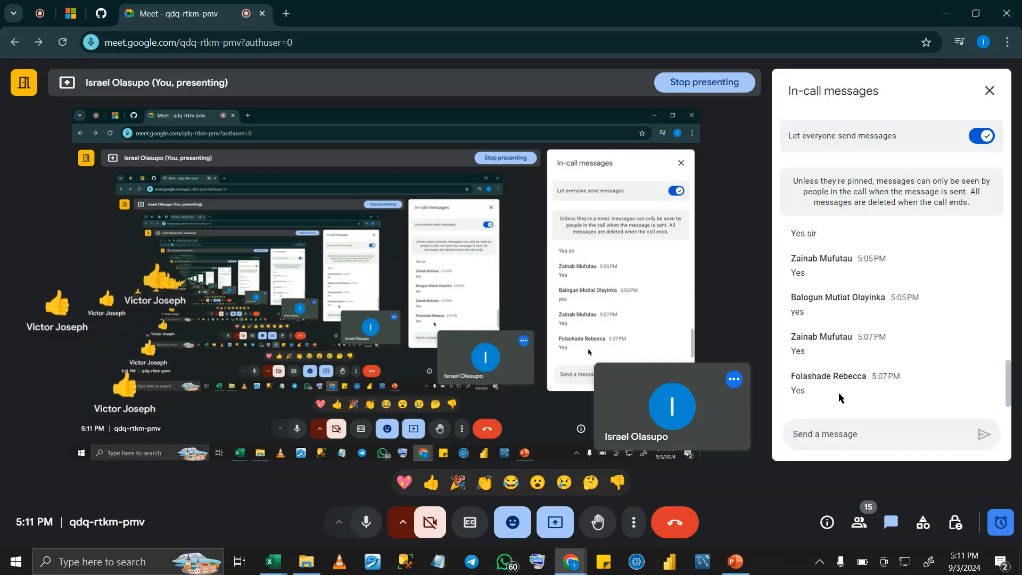
Mute and unmute the microphone in the video call twice
left_click(367, 522)
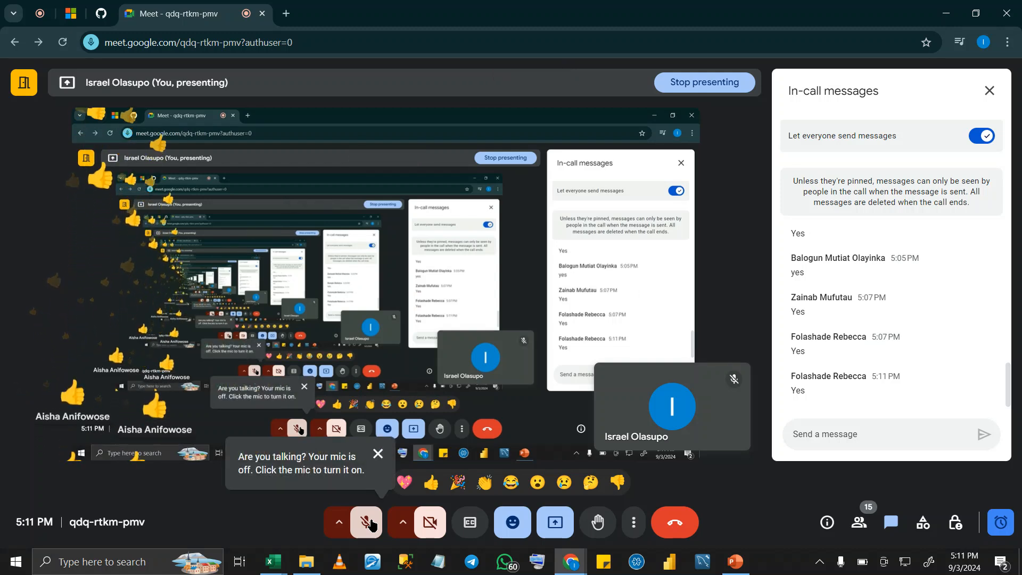
left_click(371, 524)
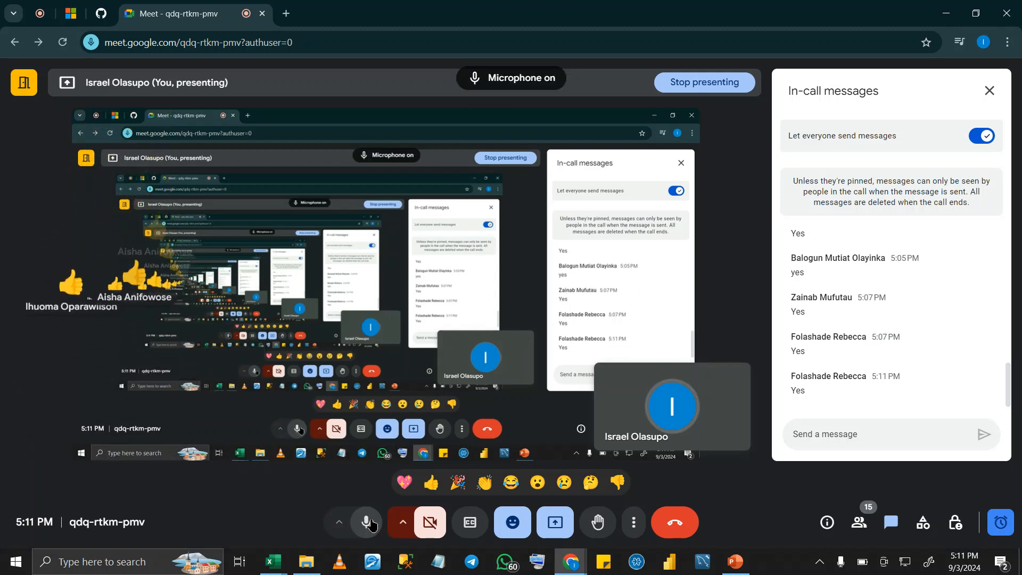
left_click(371, 524)
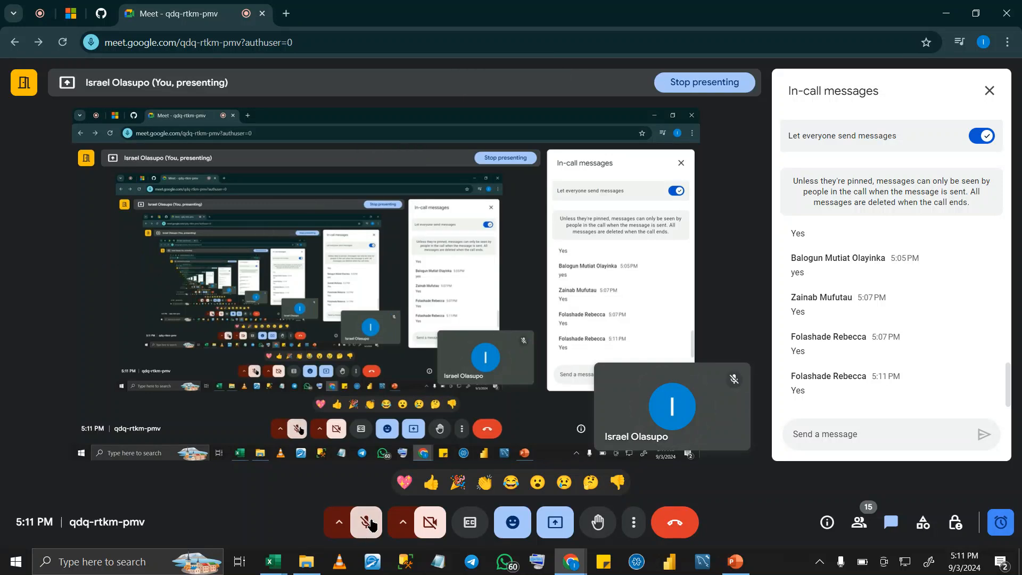
left_click(371, 525)
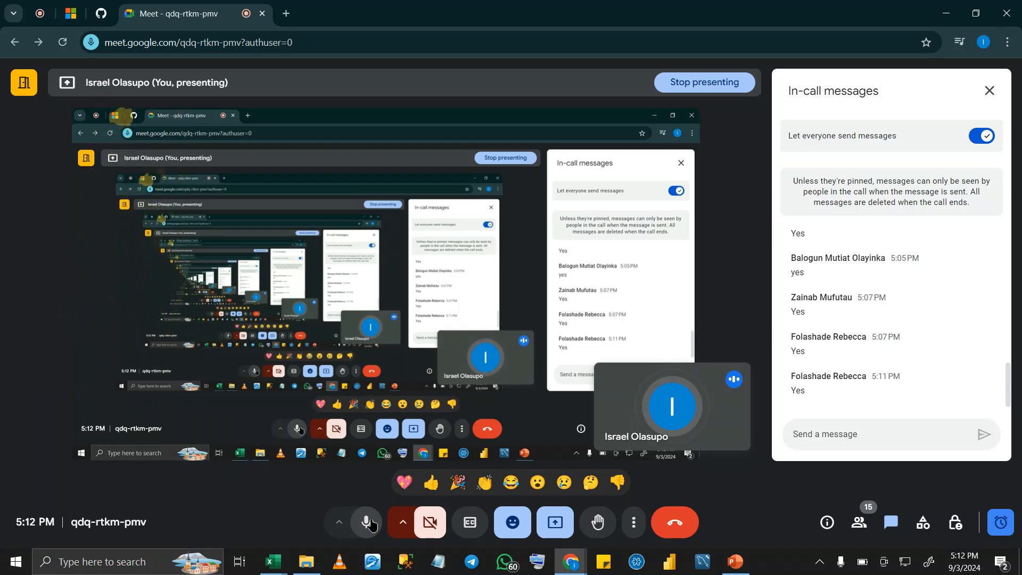
Switch to the car workbook in Excel and examine the car, price and year columns
mouse_move(273, 560)
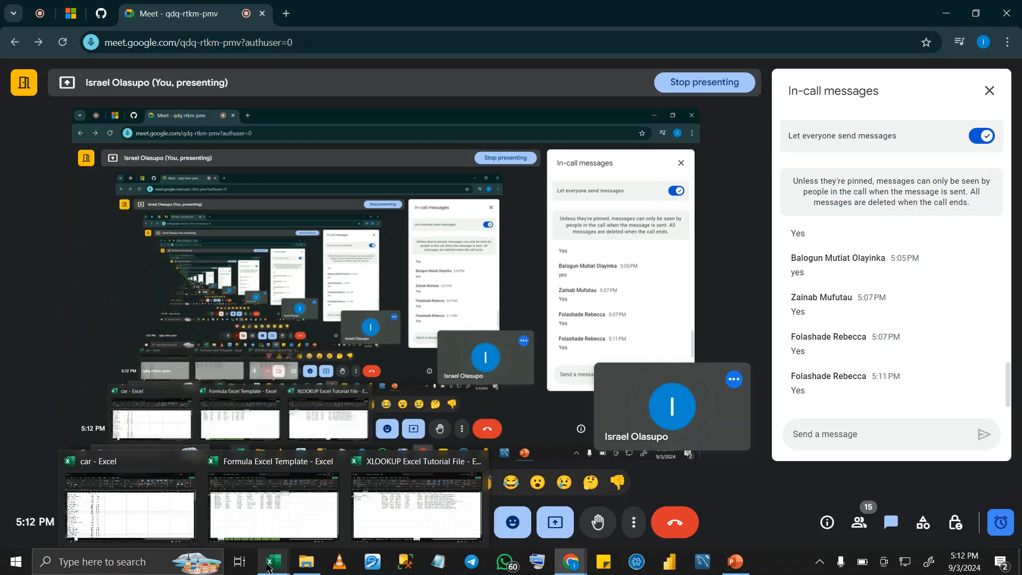
left_click(161, 502)
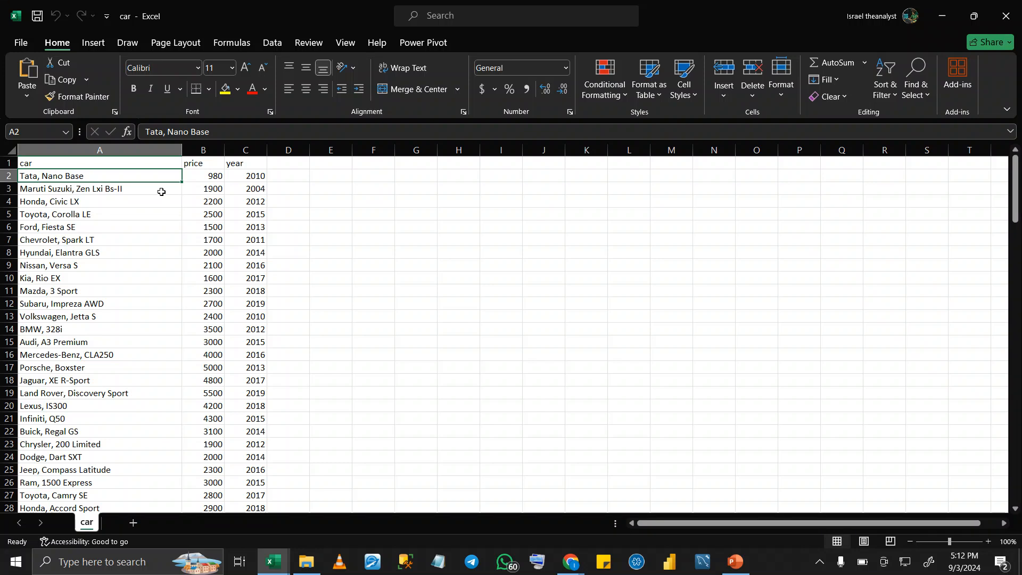
left_click(207, 162)
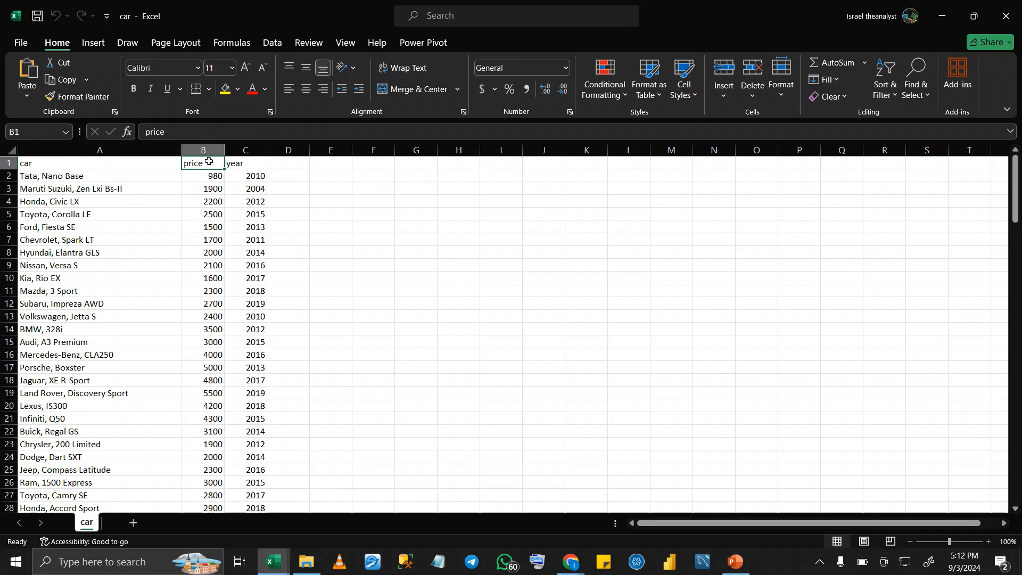
left_click(240, 164)
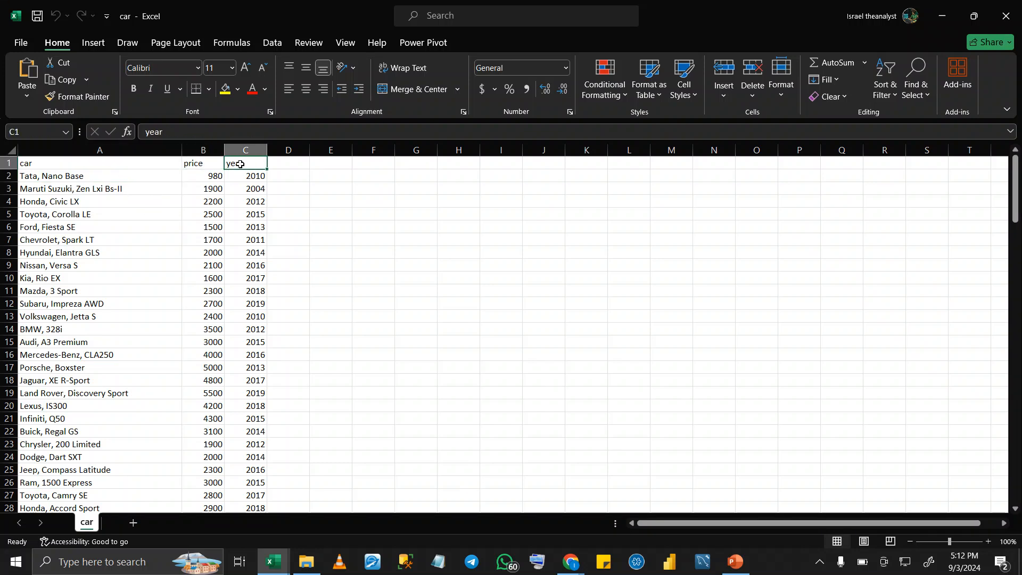
left_click(42, 164)
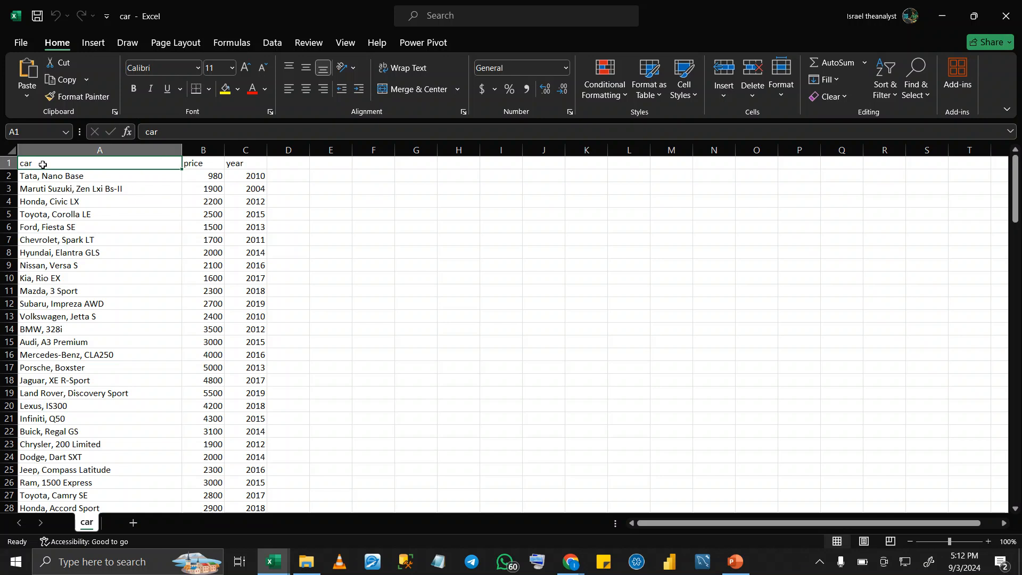
left_click(216, 162)
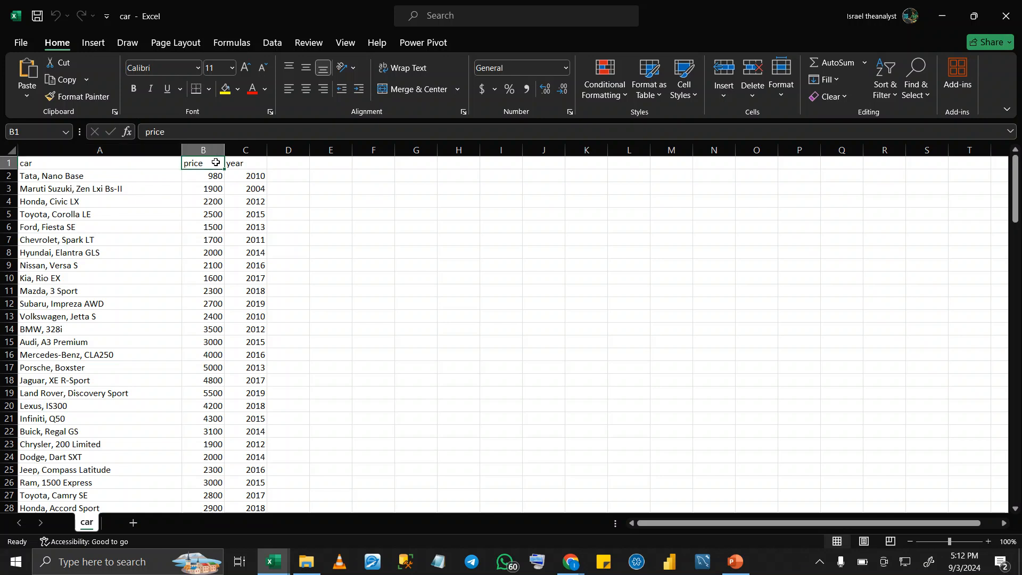
left_click(53, 165)
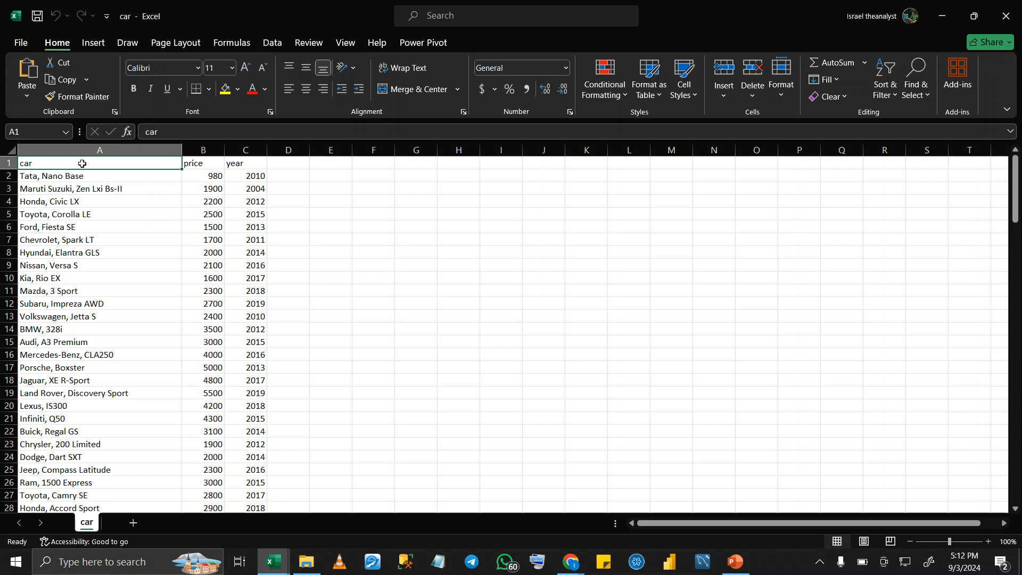
left_click(78, 192)
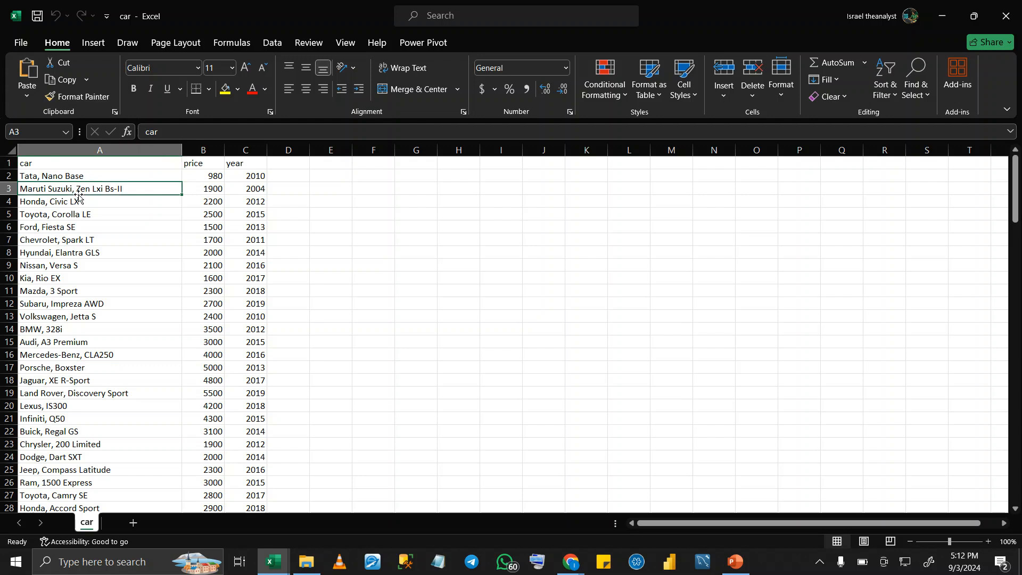
left_click(81, 178)
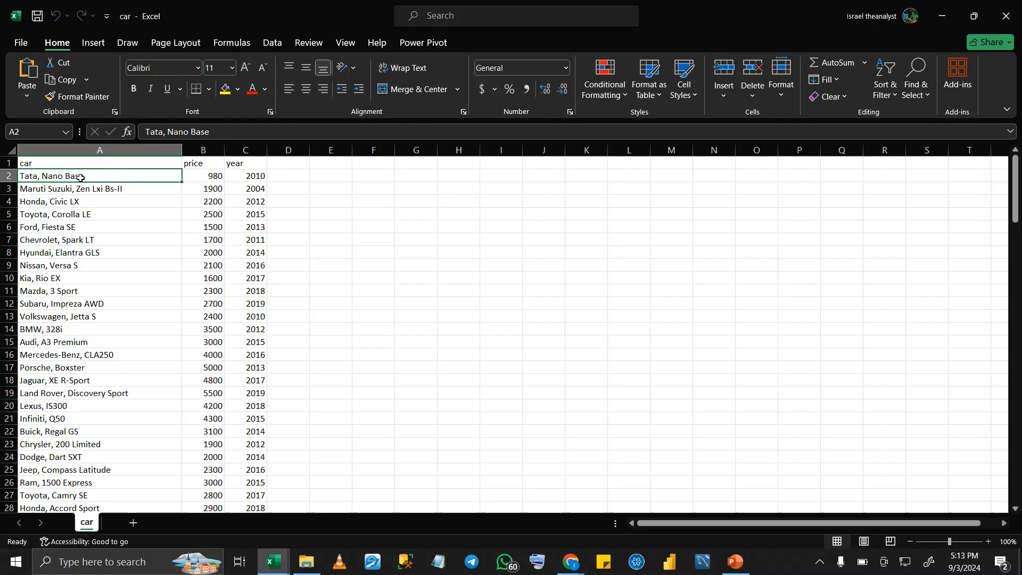
Remove duplicates from column A only, continuing with the current selection instead of expanding it
left_click(94, 152)
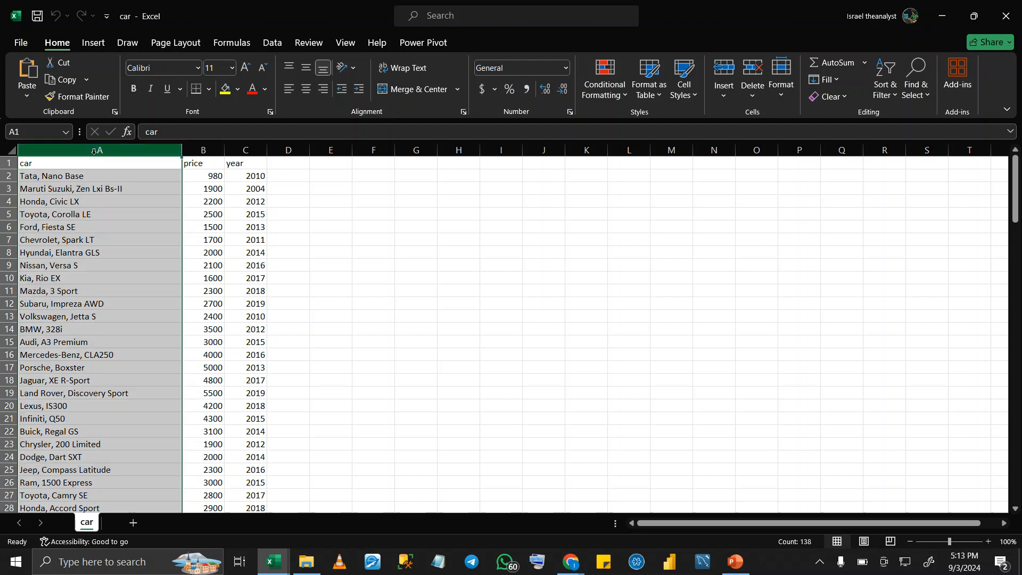
left_click(272, 43)
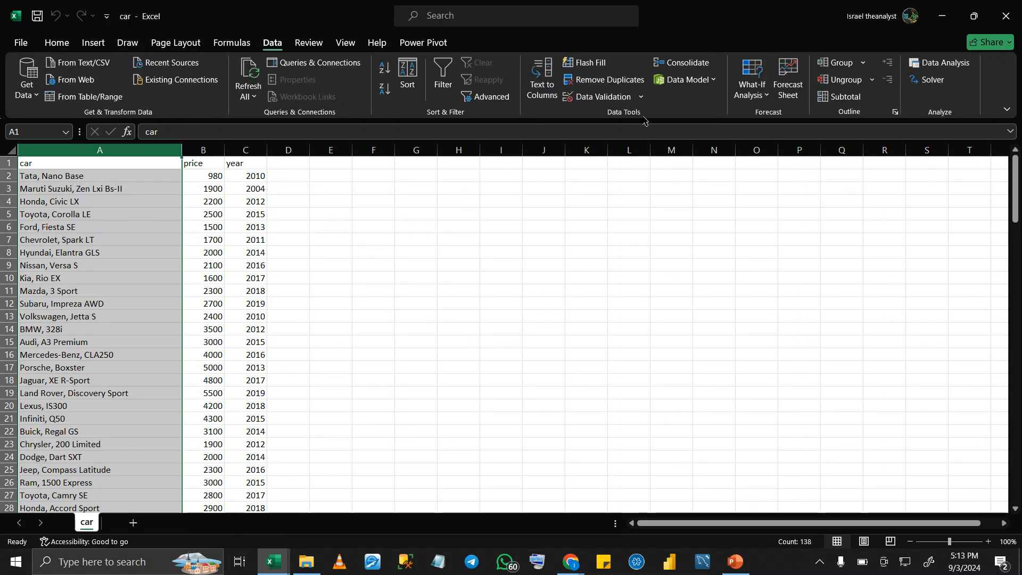
left_click(596, 80)
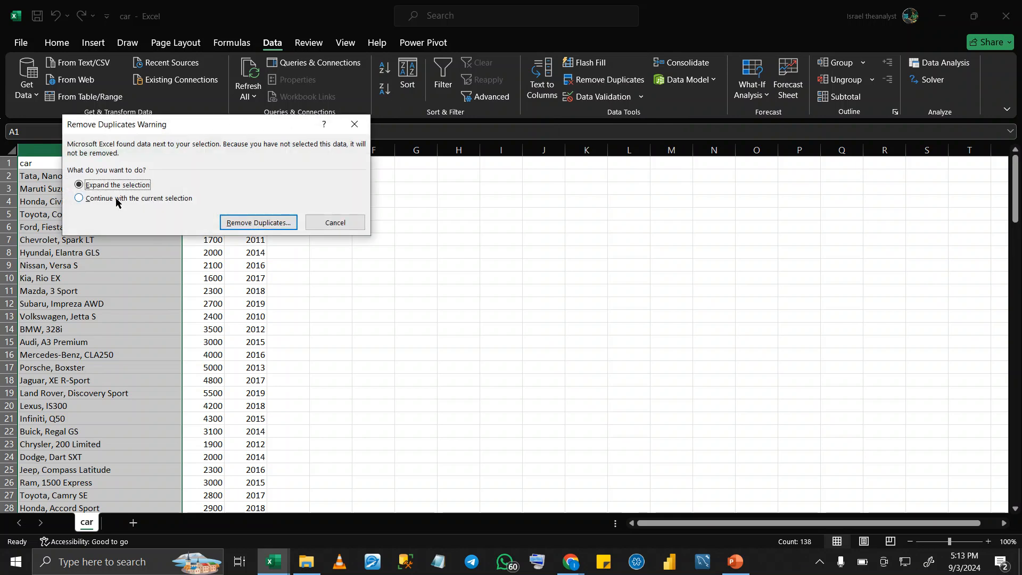
left_click(114, 199)
left_click(244, 222)
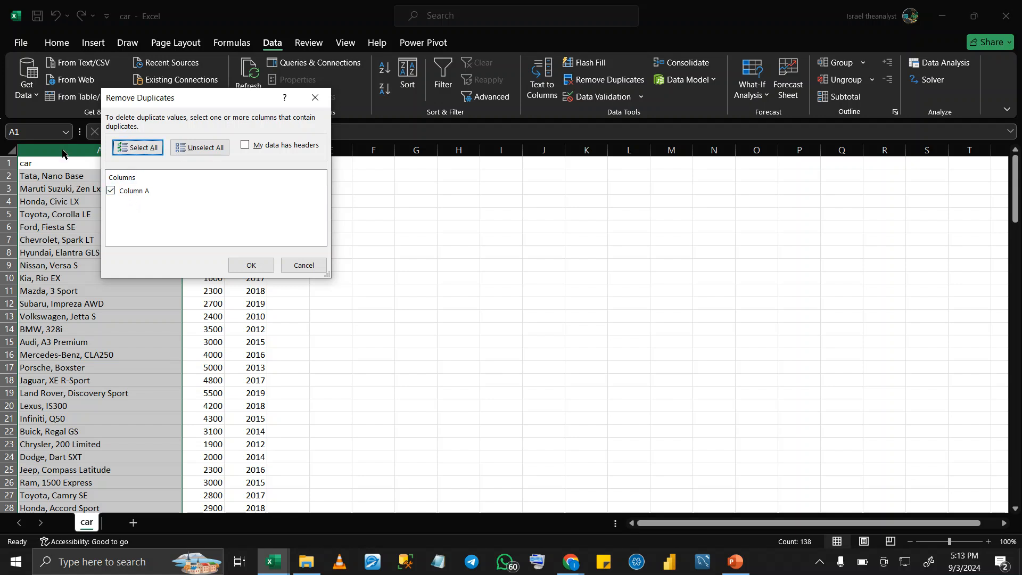
left_click(265, 268)
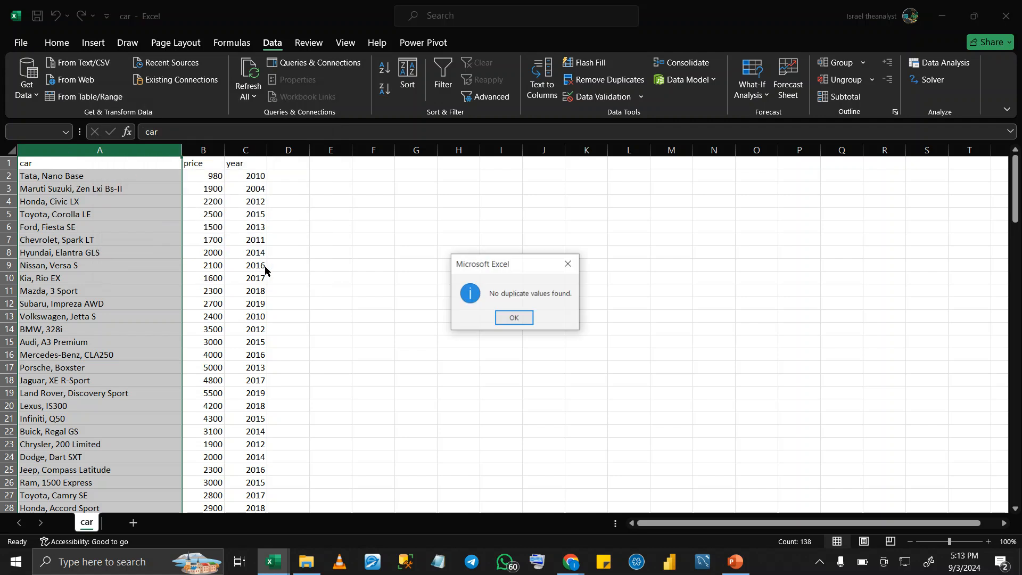
left_click(513, 318)
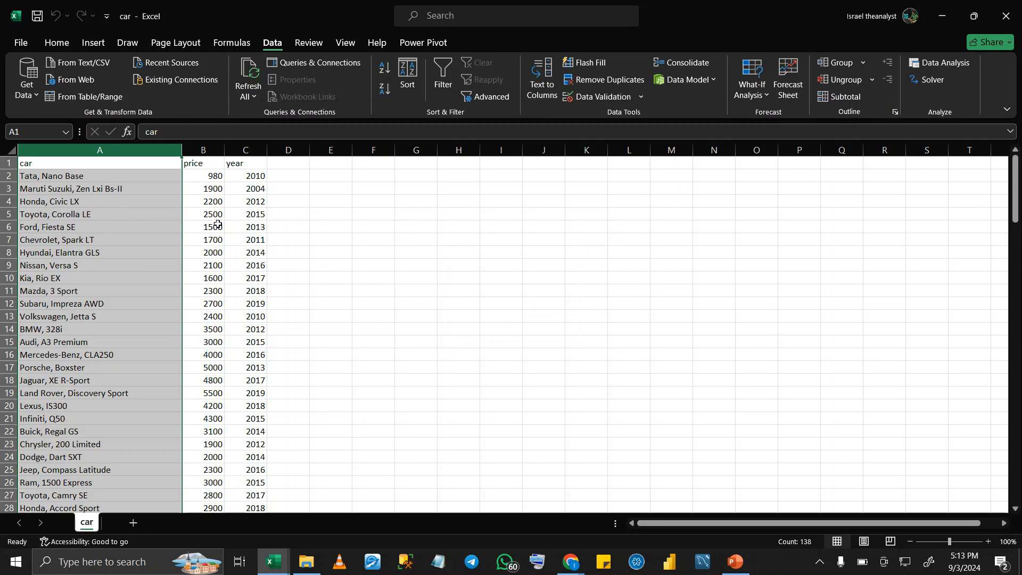
Remove duplicate rows across columns A to C, comparing car, price and year with headers recognised
left_click(123, 165)
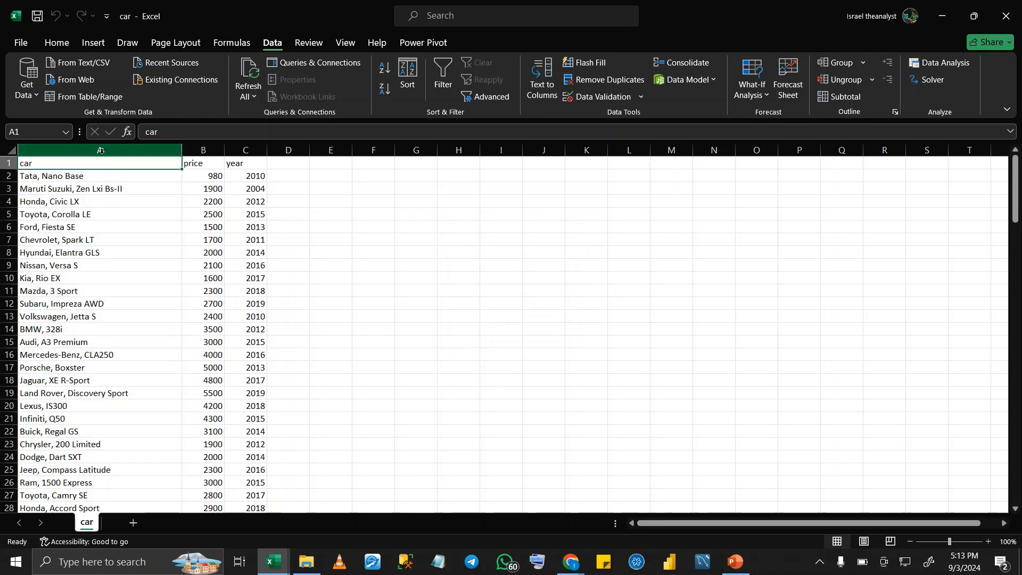
key("shift+Right")
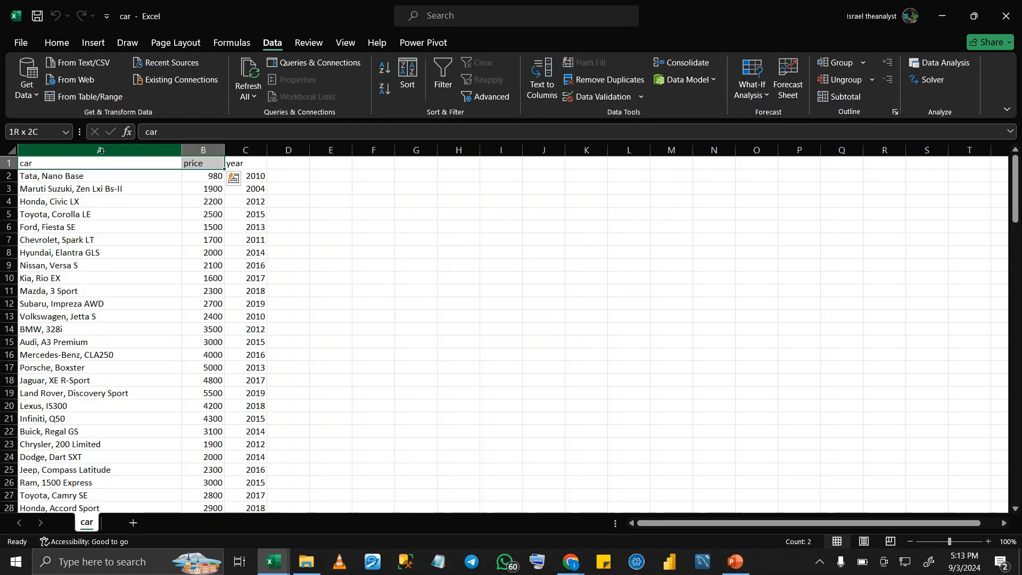
left_click(97, 151)
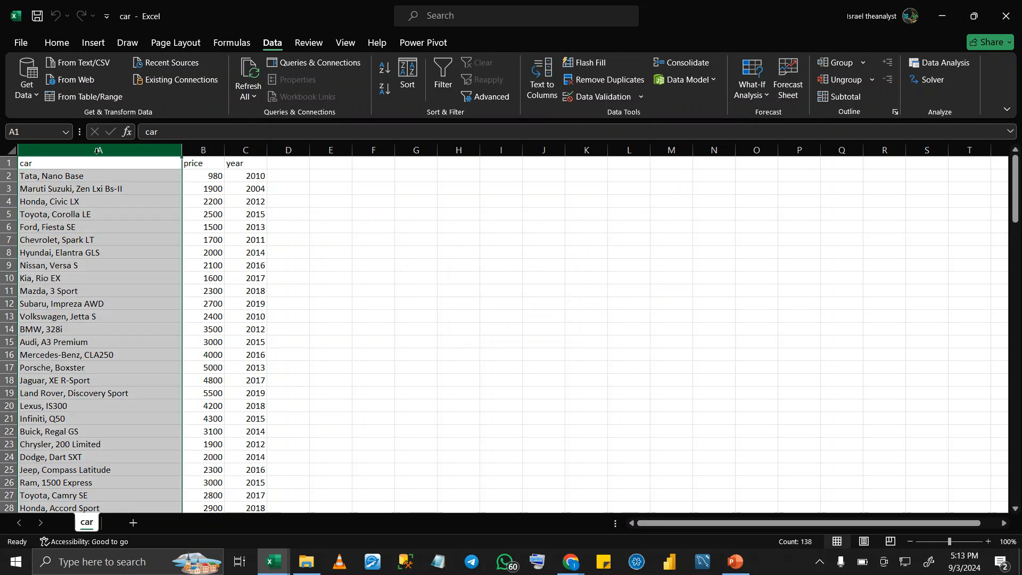
left_click_drag(98, 151, 250, 151)
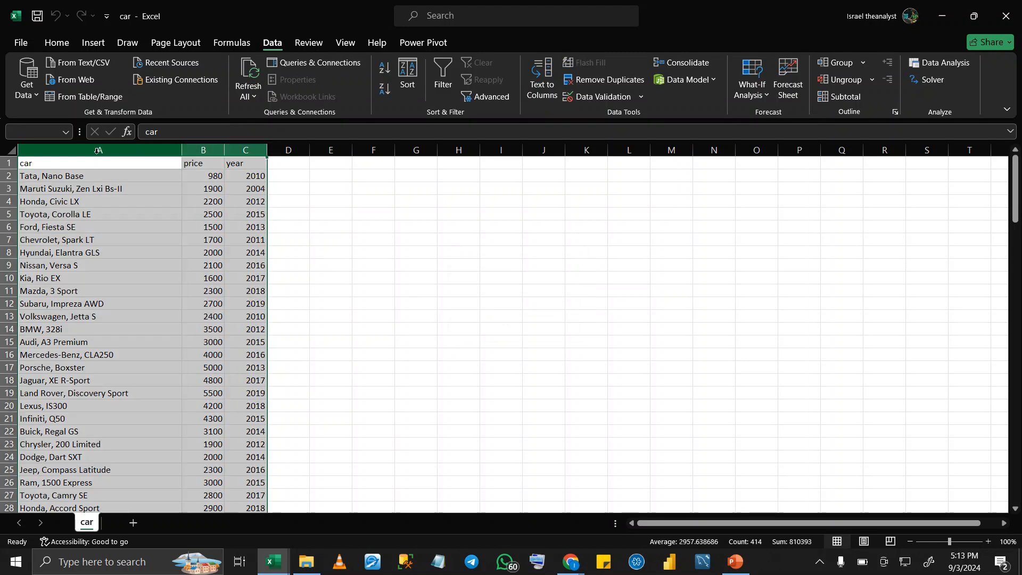
left_click(577, 81)
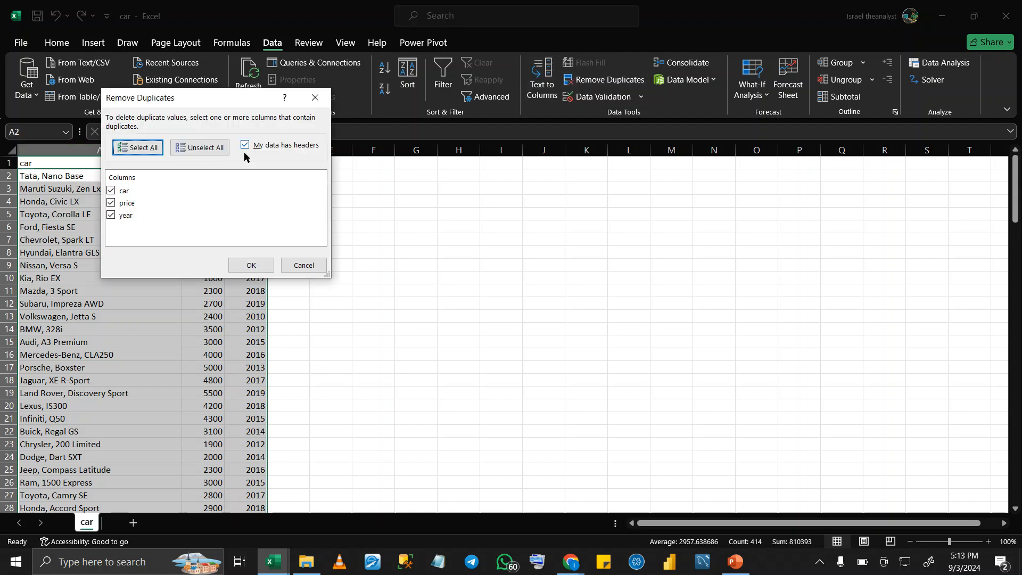
left_click(237, 265)
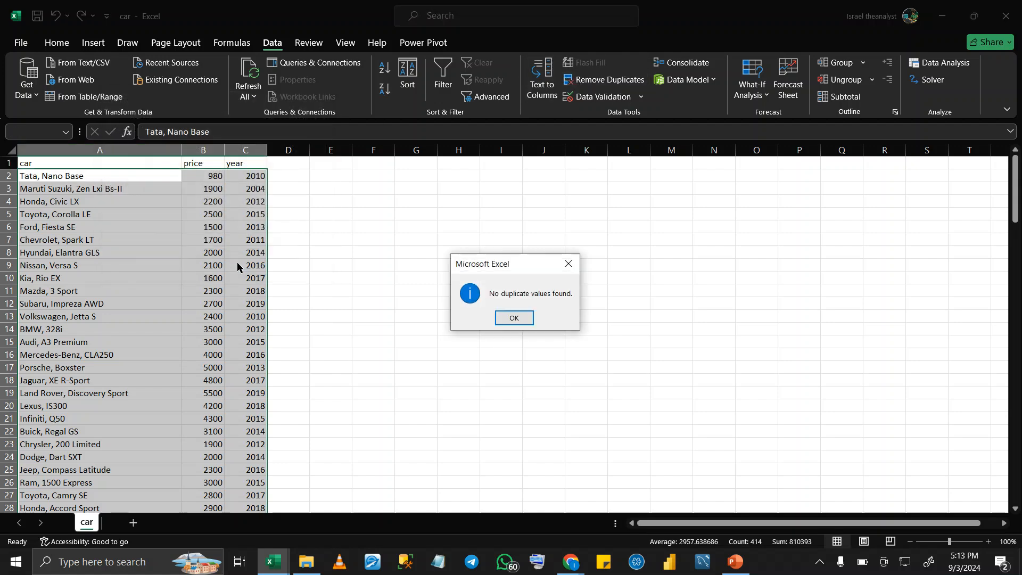
left_click(505, 317)
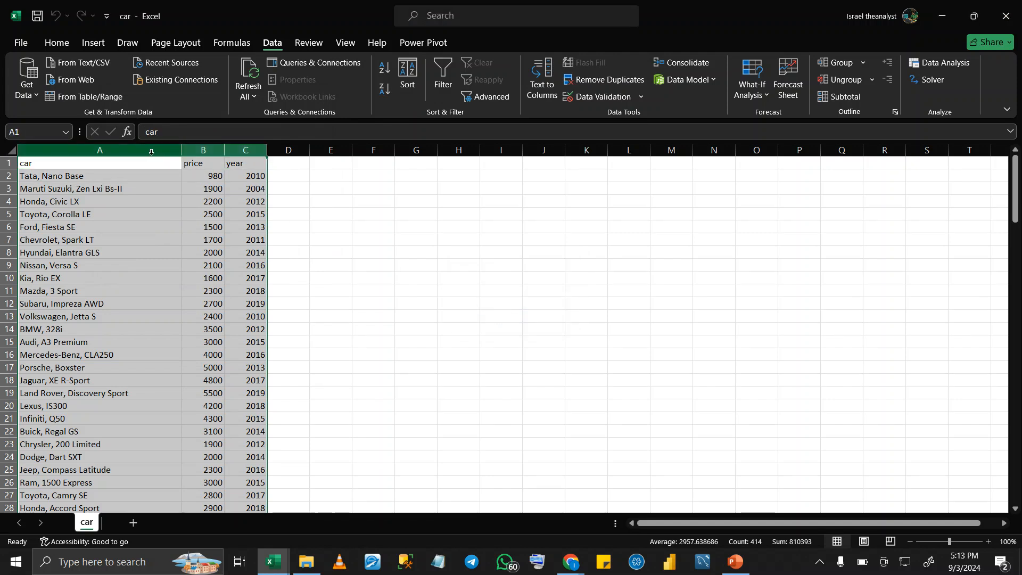
Add the header "car model" in cell D1, beside the year column
left_click(141, 180)
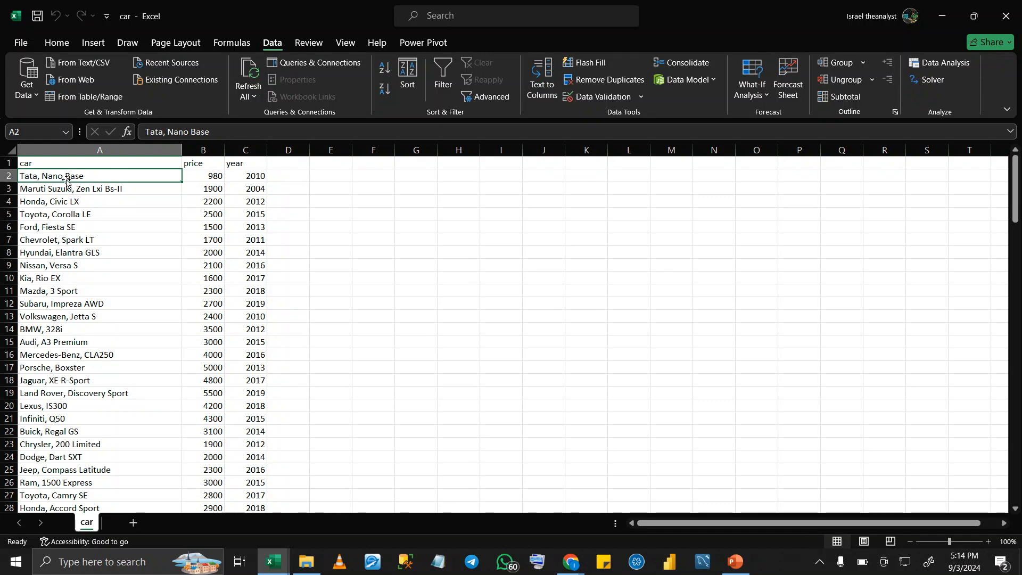
left_click(281, 164)
type("ca")
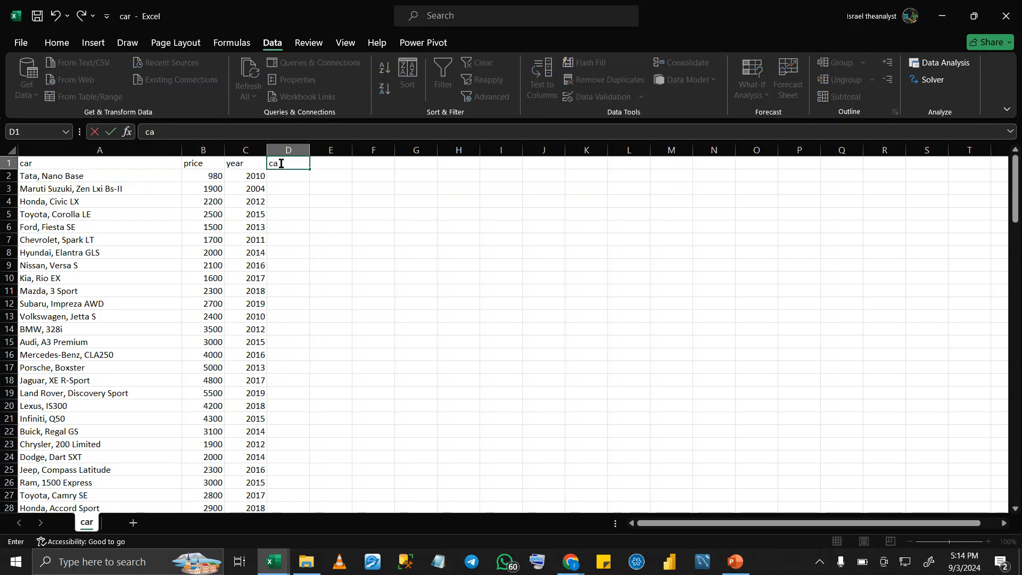
type("r model")
key("Return")
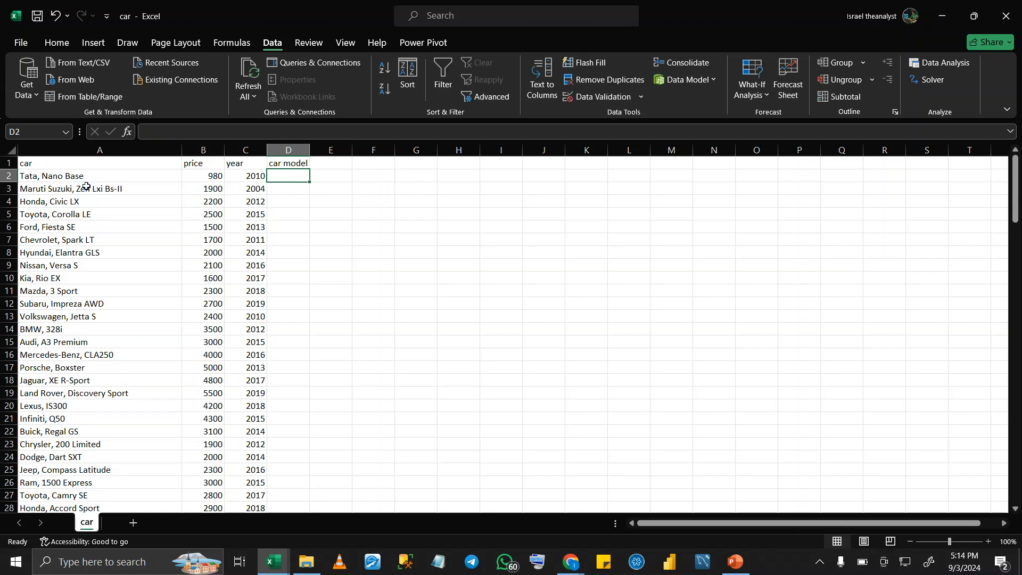
Enter the sample car models "Nona Base" in D2 and "Zen Lxi Bs-II" in D3
double_click(276, 175)
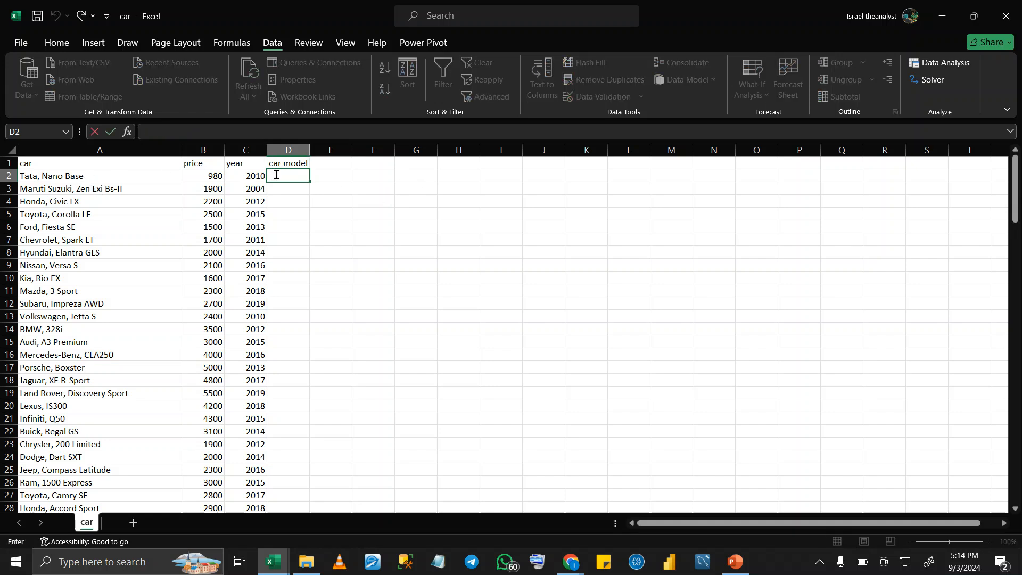
type("Nona Base")
key("Return")
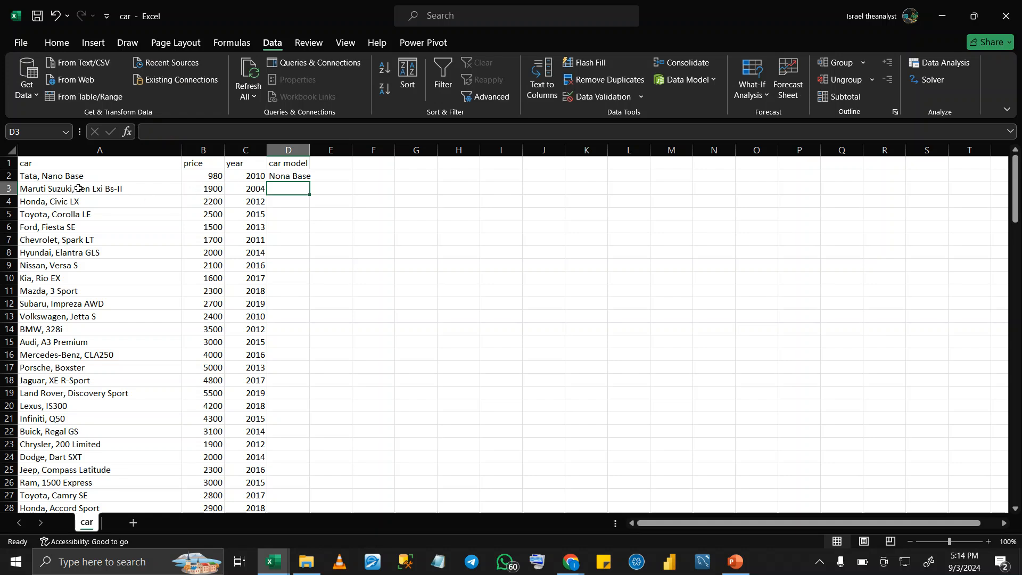
double_click(275, 186)
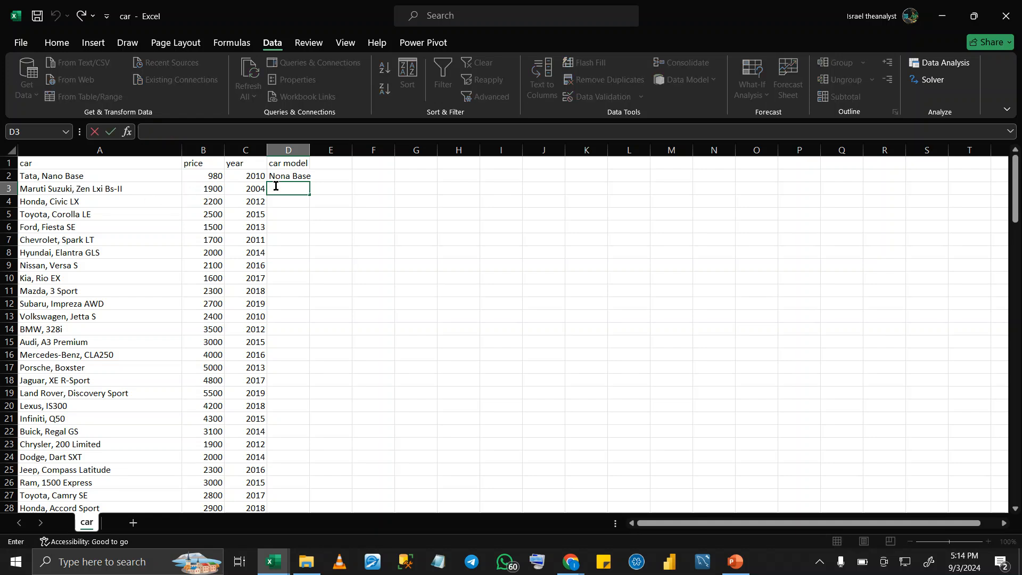
type("Zen Lxi Bs-II")
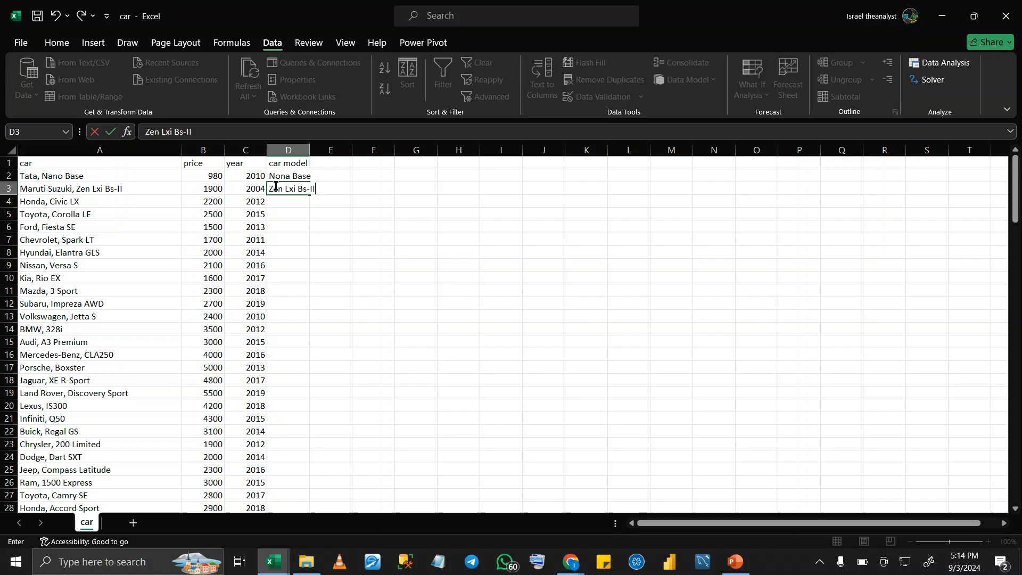
key("Return")
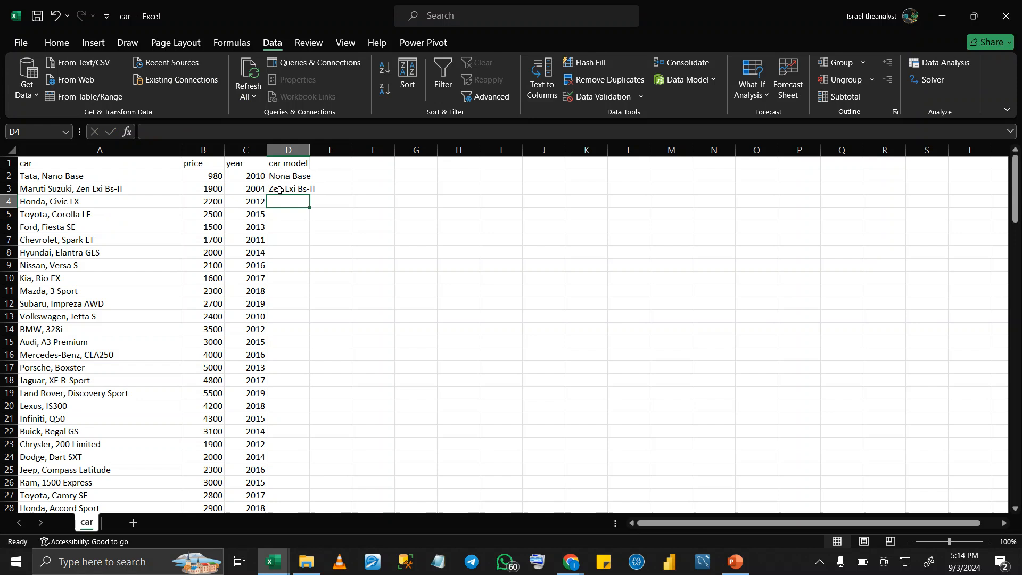
left_click(279, 190)
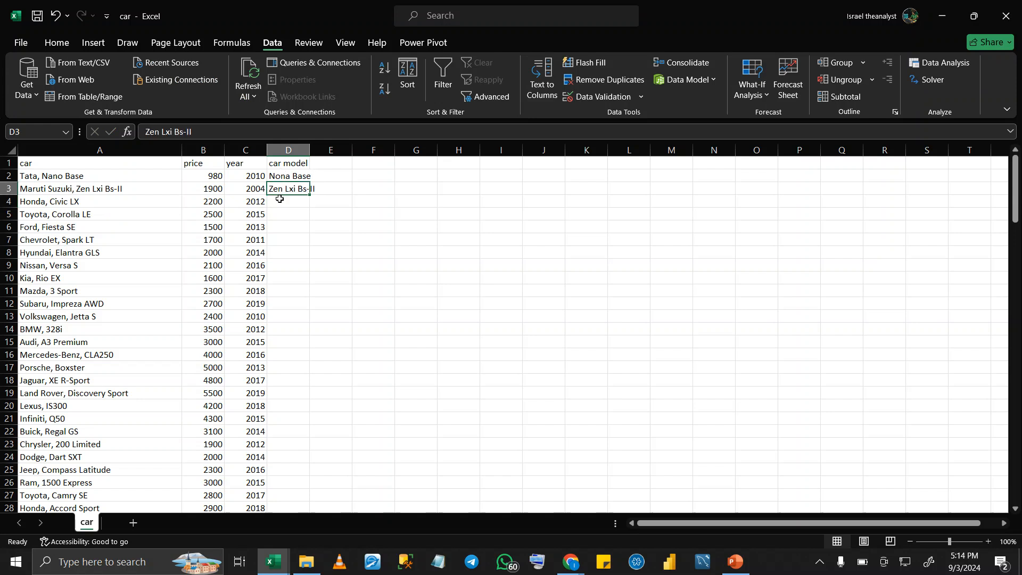
Try to flash fill the whole car model column D from the two sample entries in D2 and D3
left_click(279, 198)
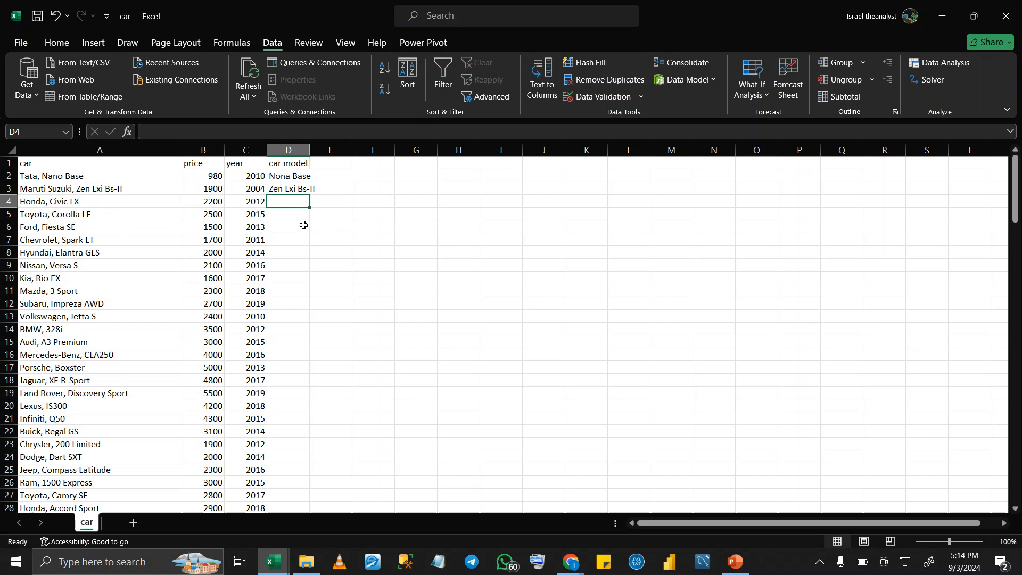
left_click(285, 190)
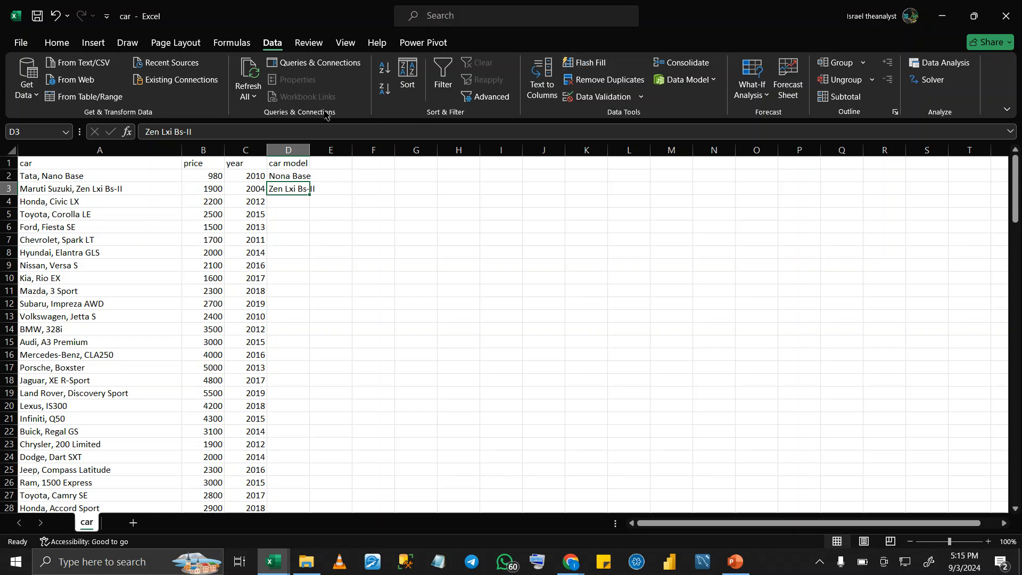
left_click(280, 150)
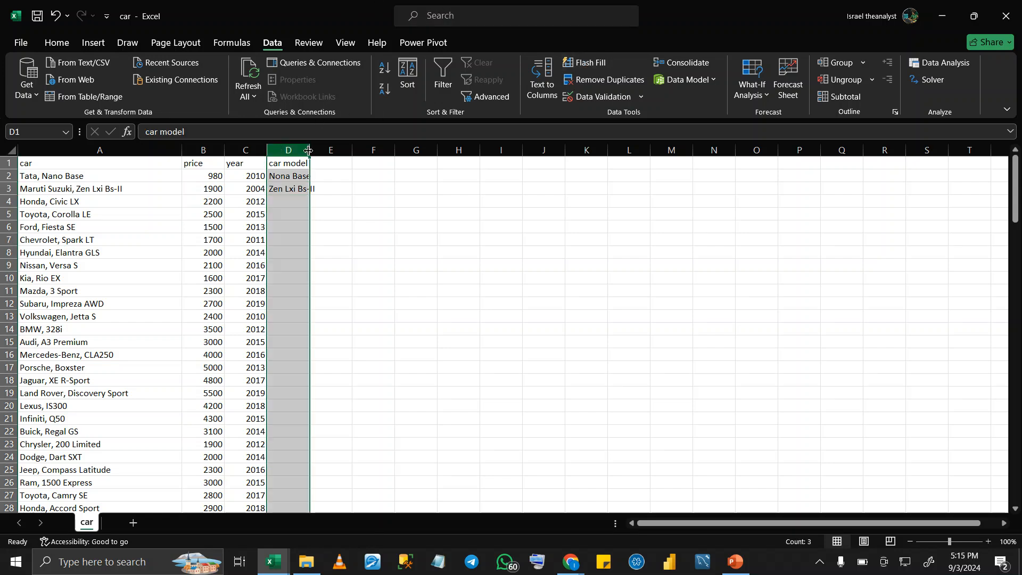
left_click(597, 62)
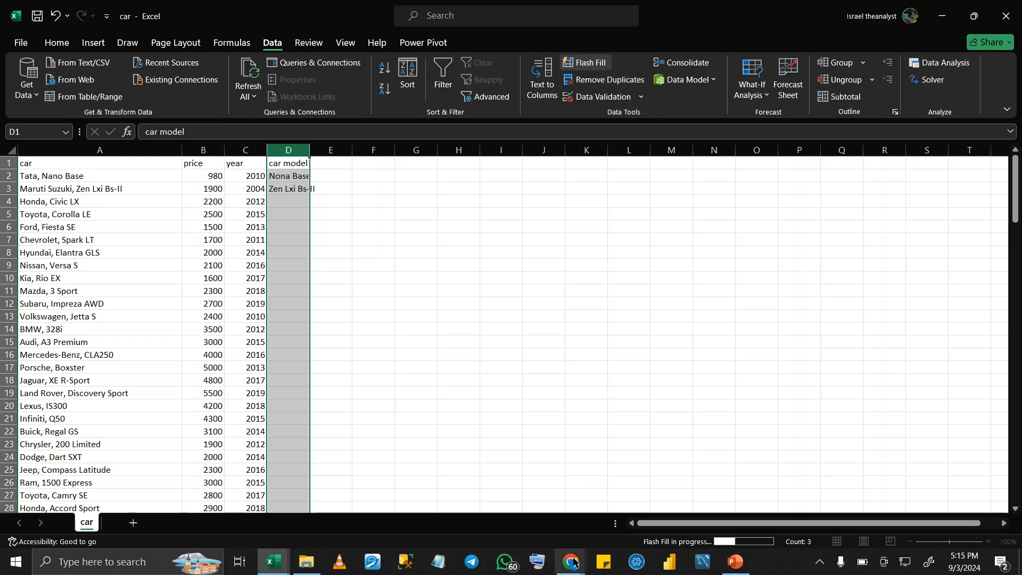
Switch to the Google Meet call, mute the microphone, and return to the car workbook in Excel
mouse_move(573, 563)
left_click(370, 524)
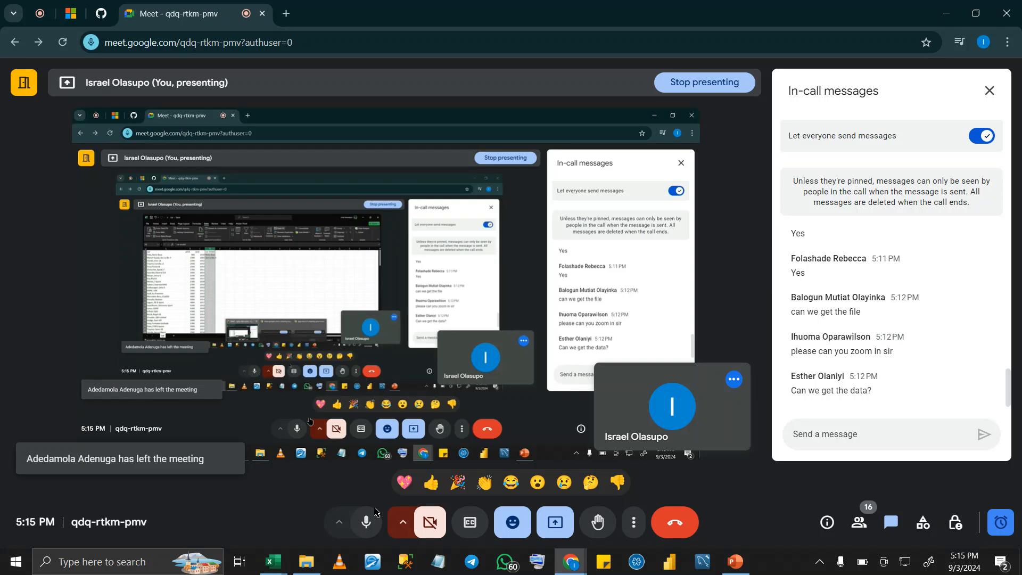
left_click(368, 523)
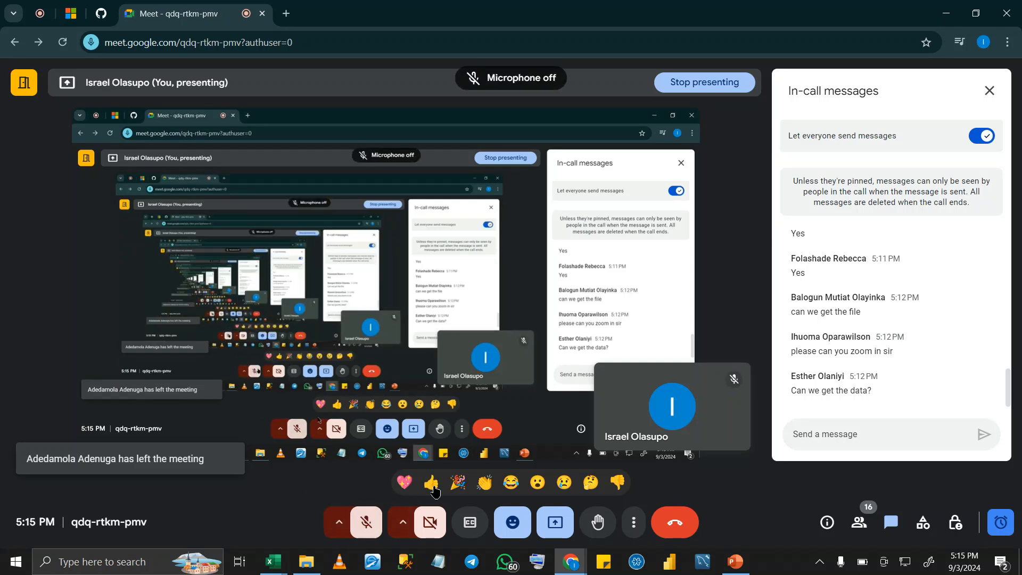
left_click(733, 561)
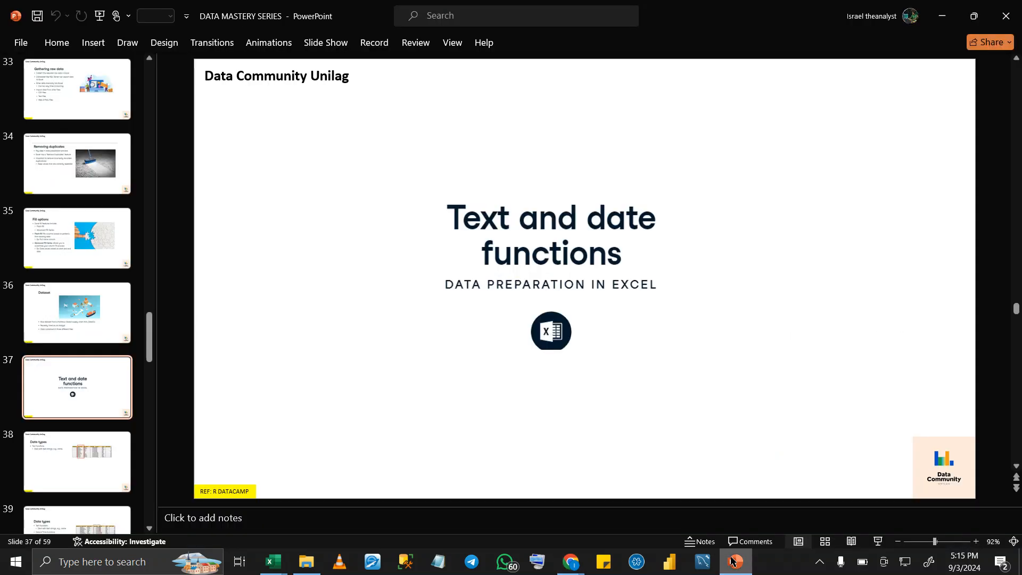
left_click(273, 562)
left_click(393, 522)
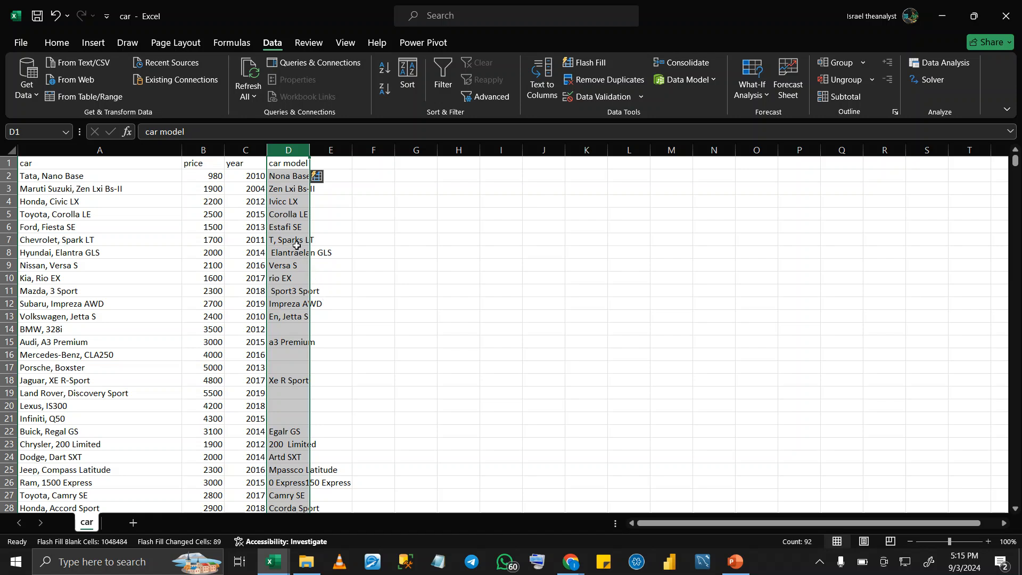
Accept the Flash Fill suggestions in column D, and try filling the D2 value down the column
left_click(330, 244)
left_click(284, 174)
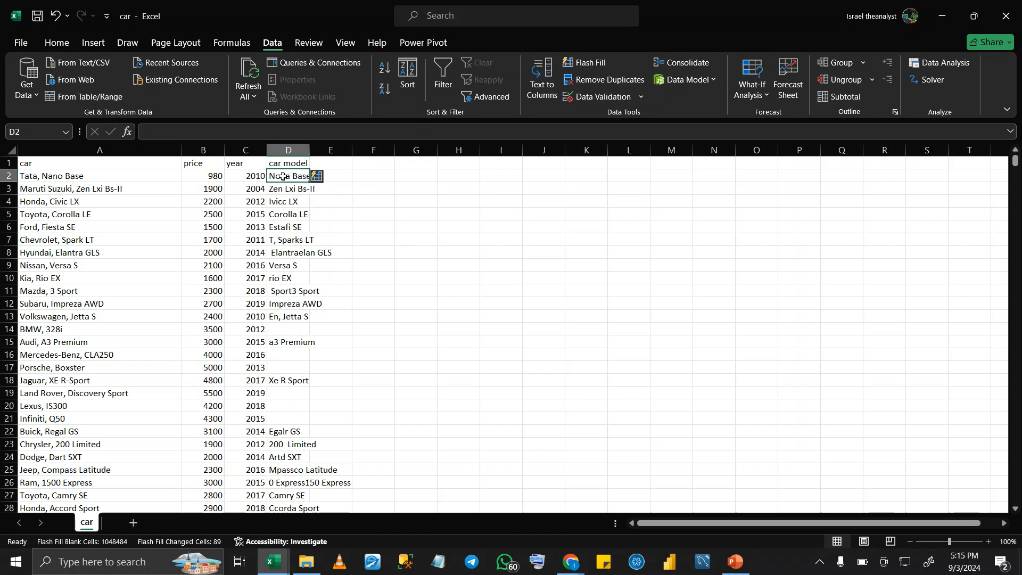
left_click(317, 178)
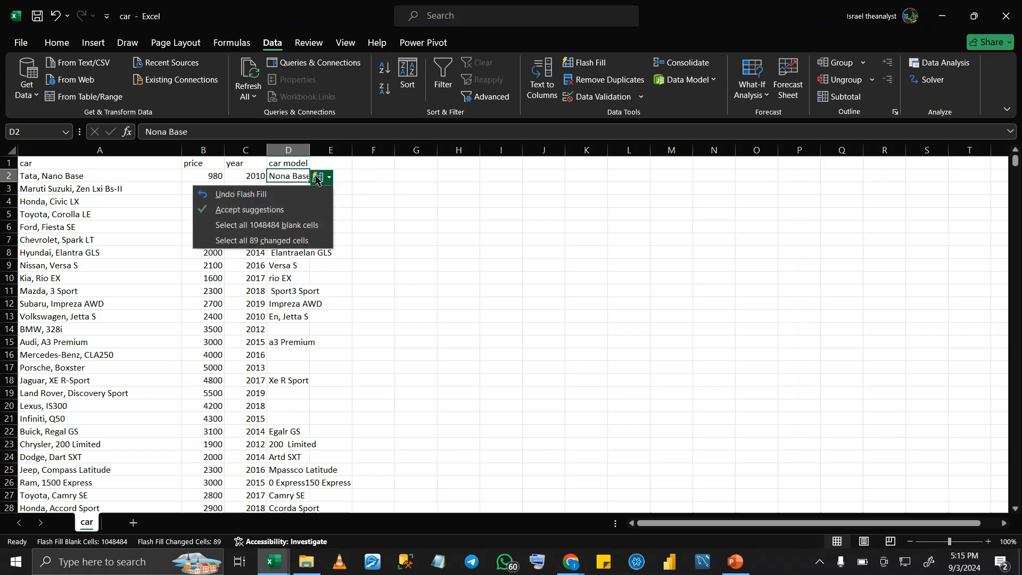
left_click(282, 210)
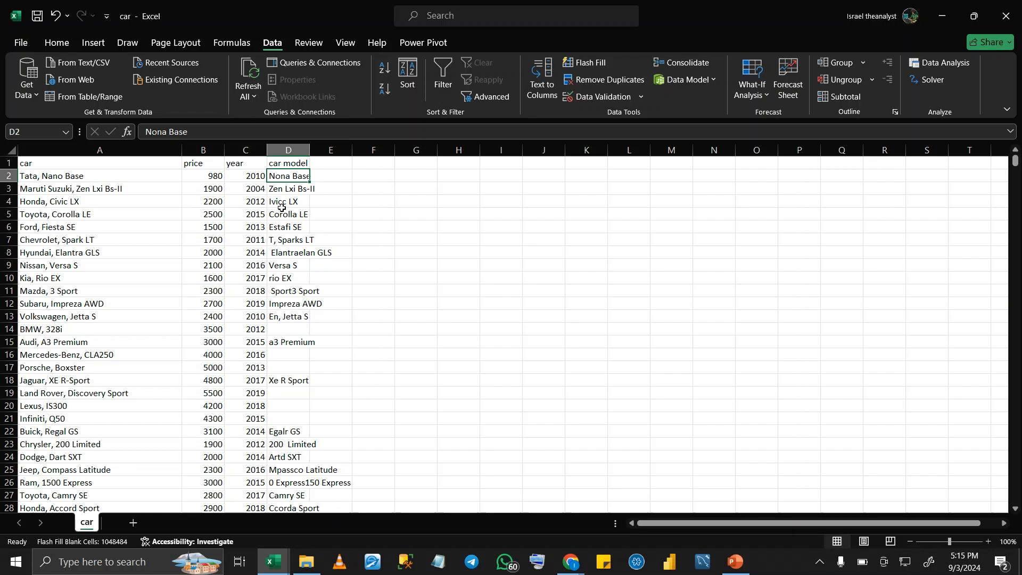
double_click(311, 182)
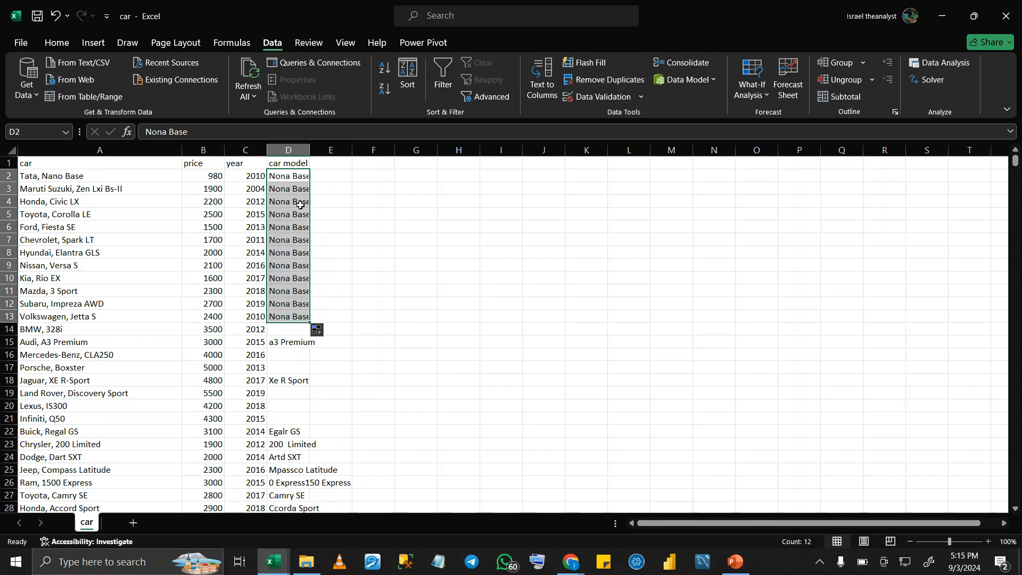
key("ctrl+z")
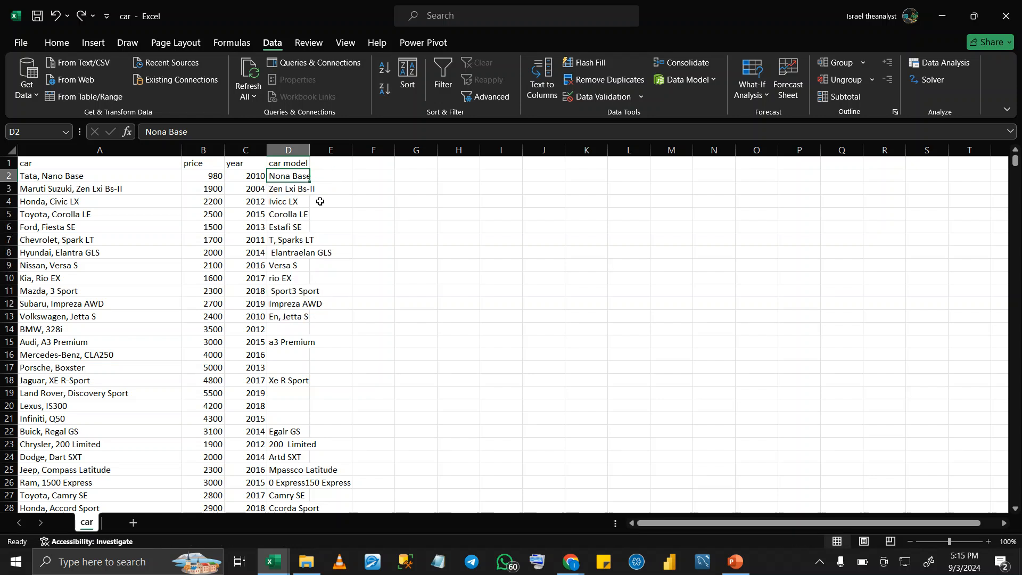
Widen the car model column D so that the longer model names fit
left_click(375, 167)
key("Left")
key("Left")
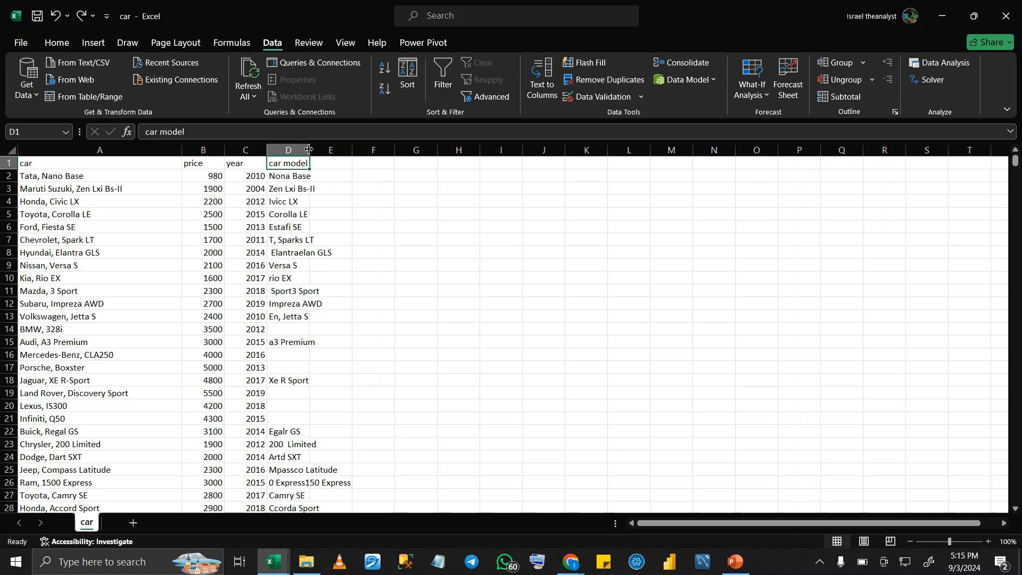
left_click_drag(309, 148, 389, 148)
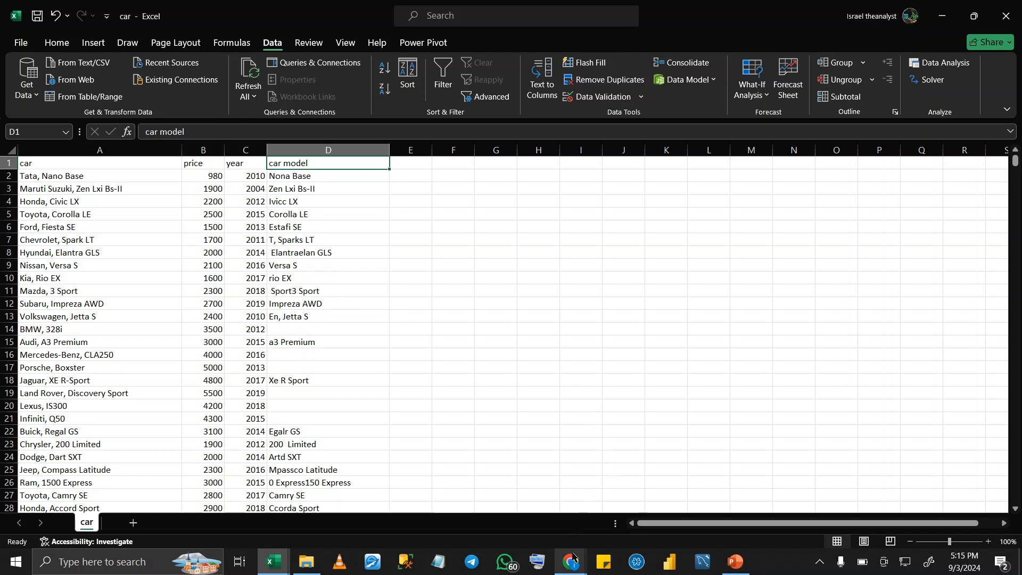
Switch to the Google Meet call, turn the microphone back on, and return to the car workbook in Excel
mouse_move(573, 557)
left_click(366, 521)
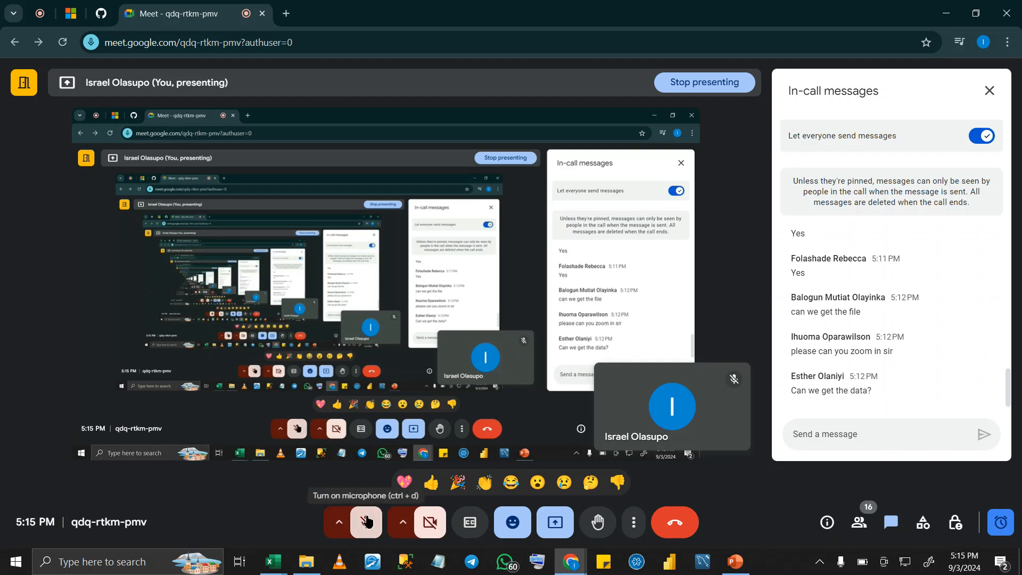
left_click(366, 522)
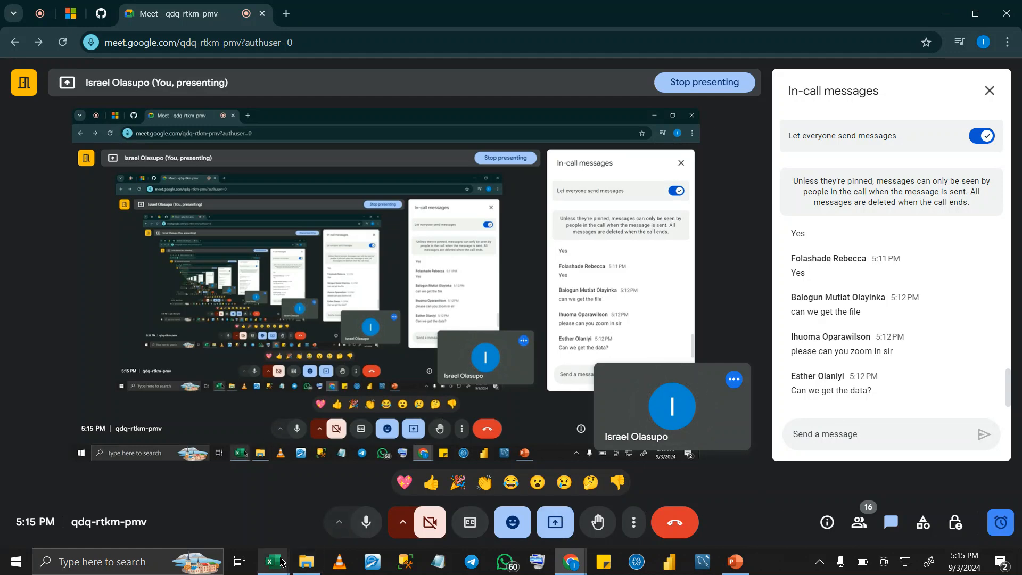
mouse_move(281, 563)
left_click(410, 509)
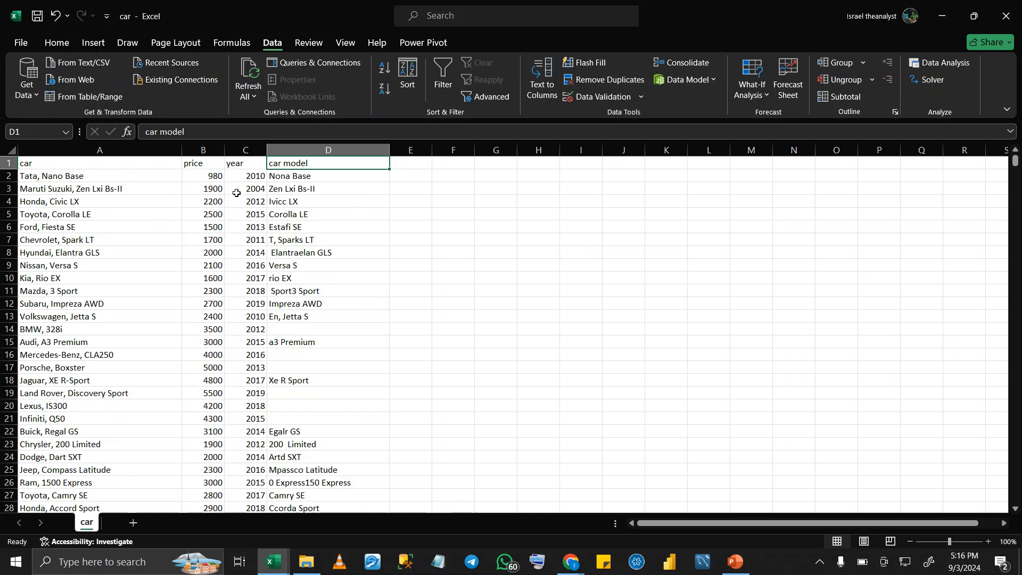
Undo the widening of column D and the Flash Fill of its car models
left_click(297, 202)
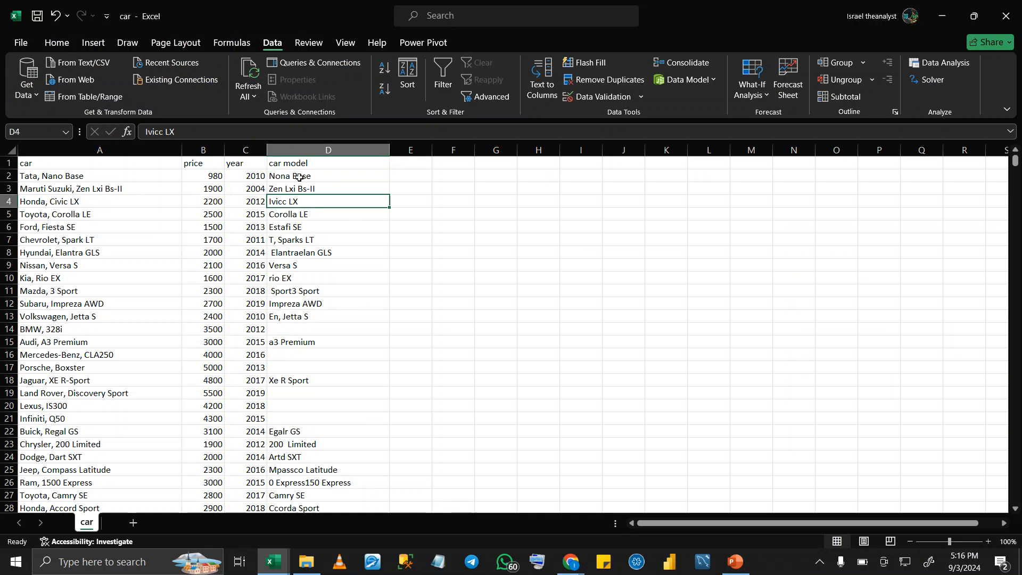
left_click(294, 175)
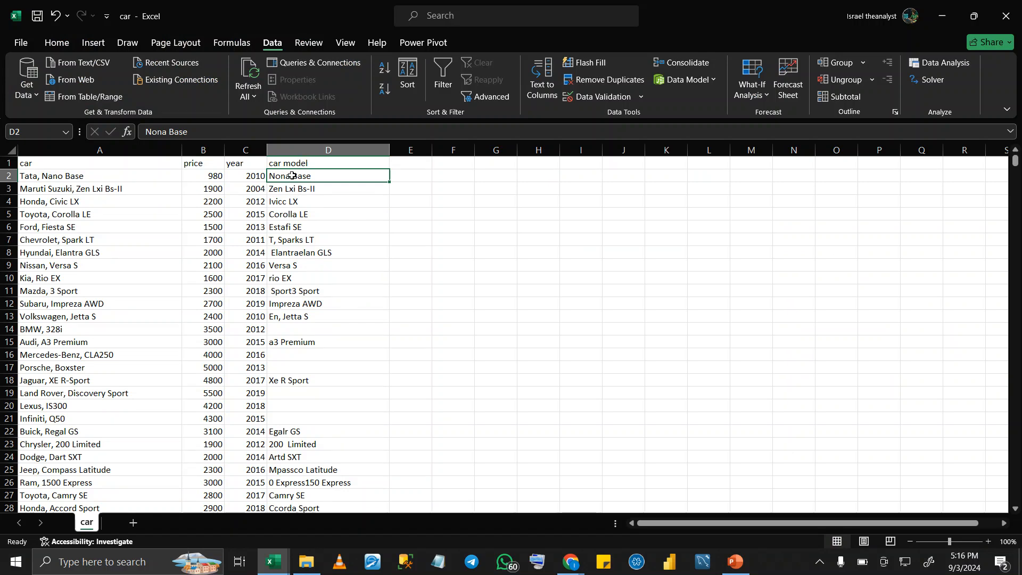
key("ctrl+z")
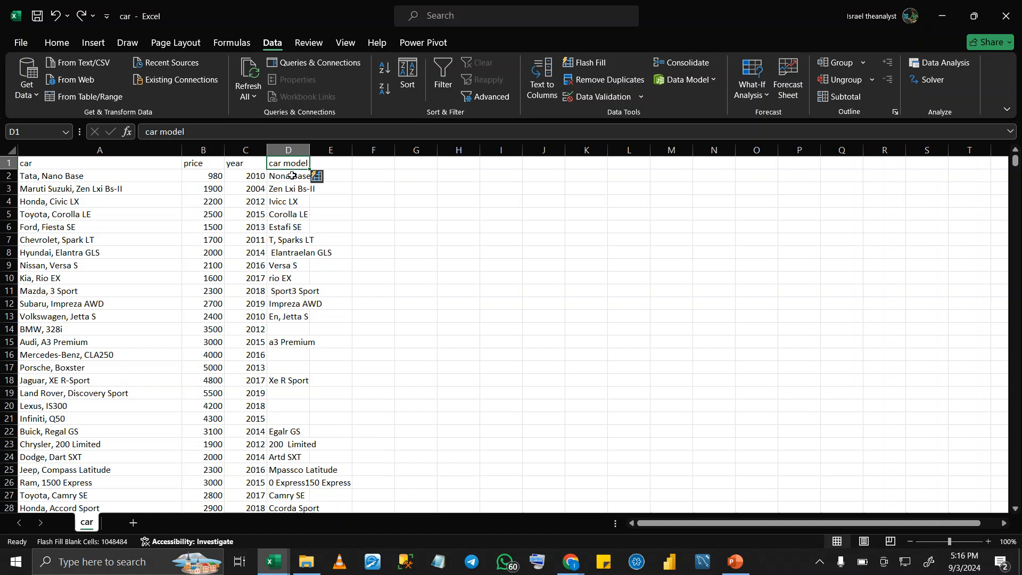
key("ctrl+z")
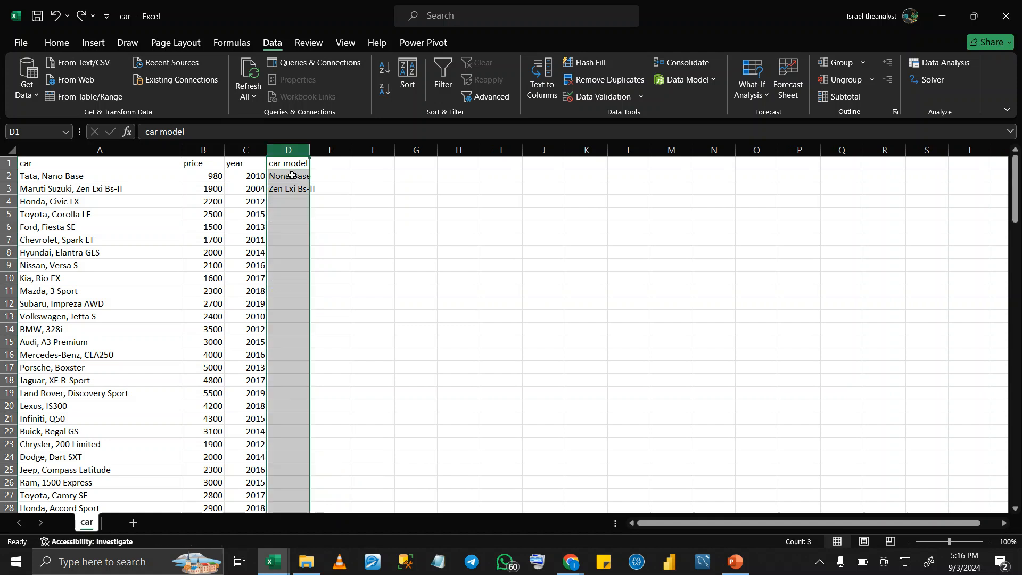
Enter two more sample car models, "Civic LX" in D4 and "Corolla LE" in D5
left_click(337, 193)
left_click(110, 179)
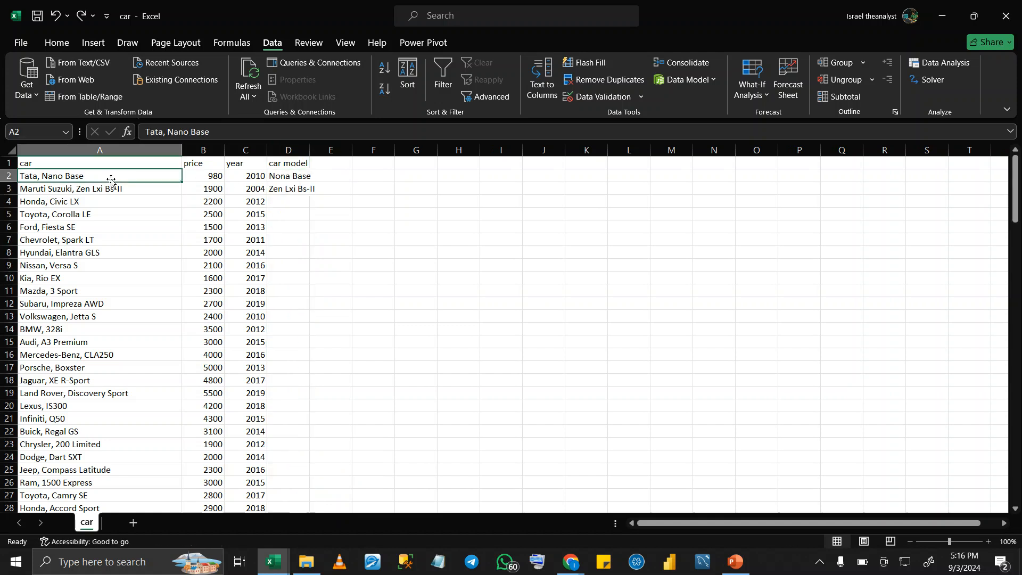
left_click(278, 177)
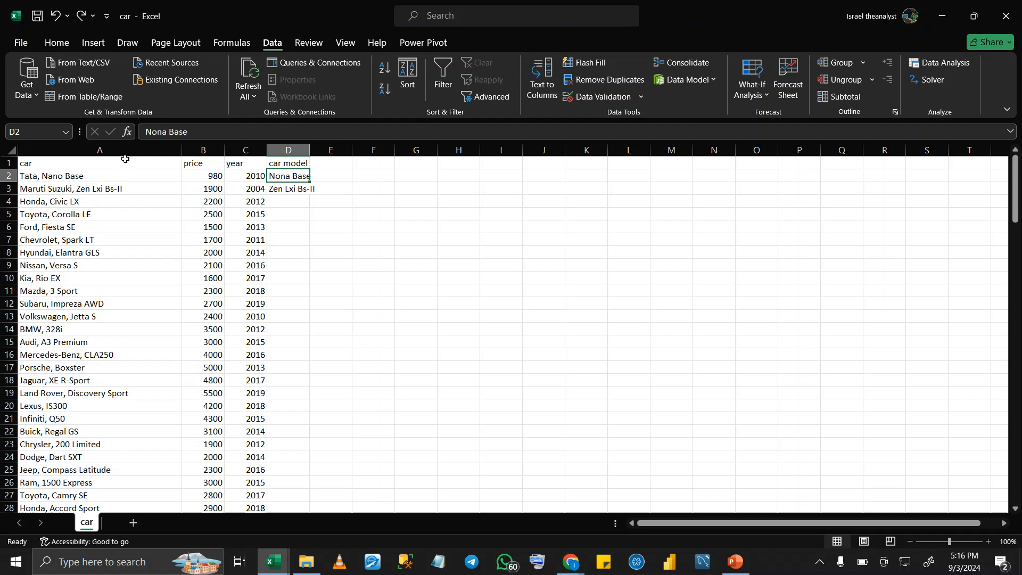
left_click(85, 178)
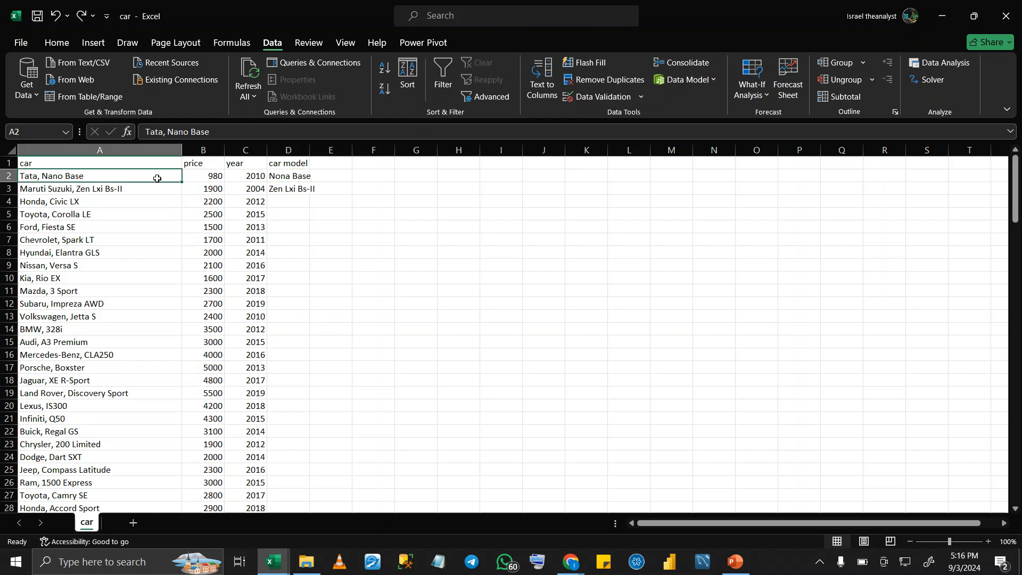
left_click(286, 175)
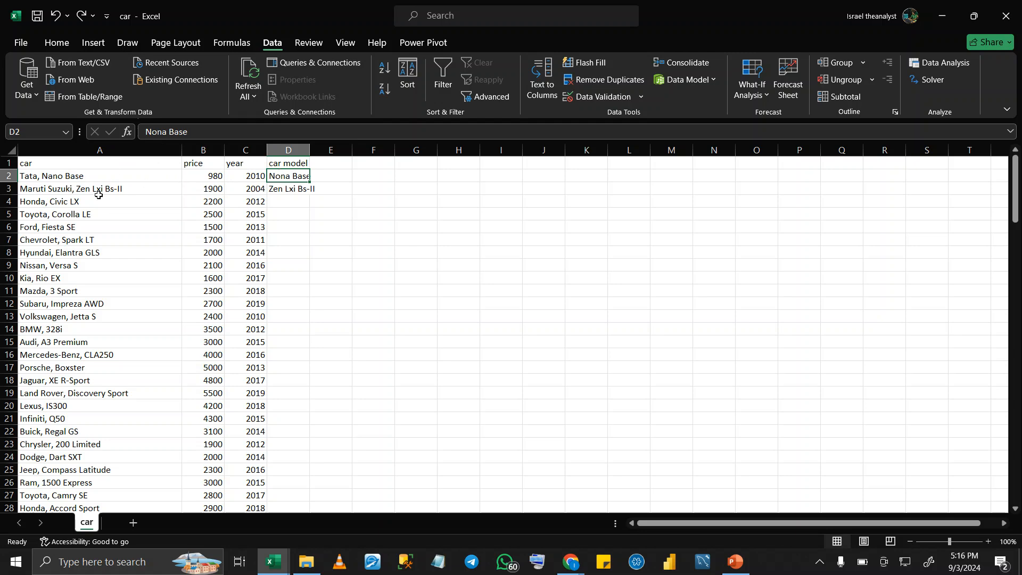
left_click(276, 199)
type("Civic LX")
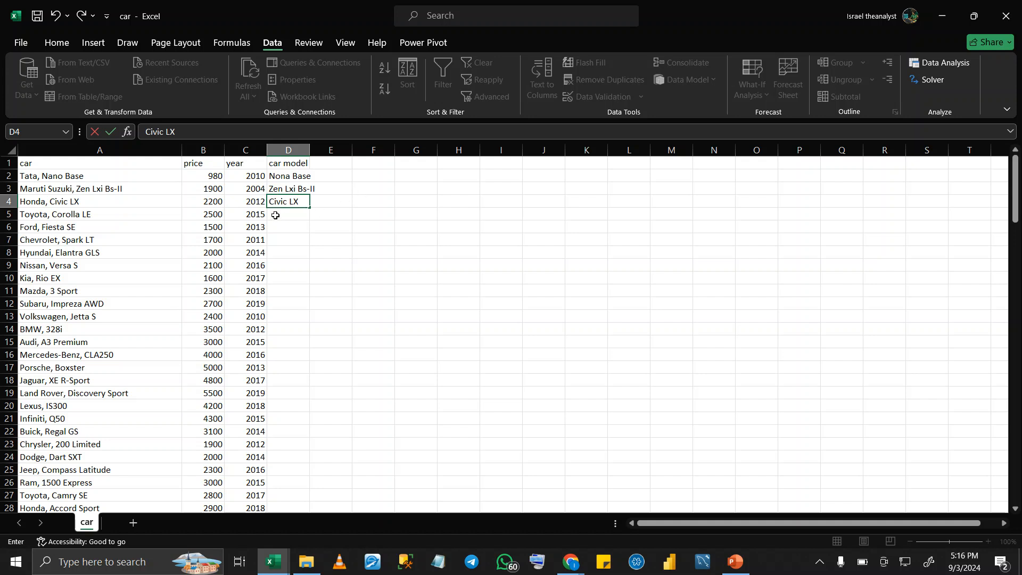
key("Return")
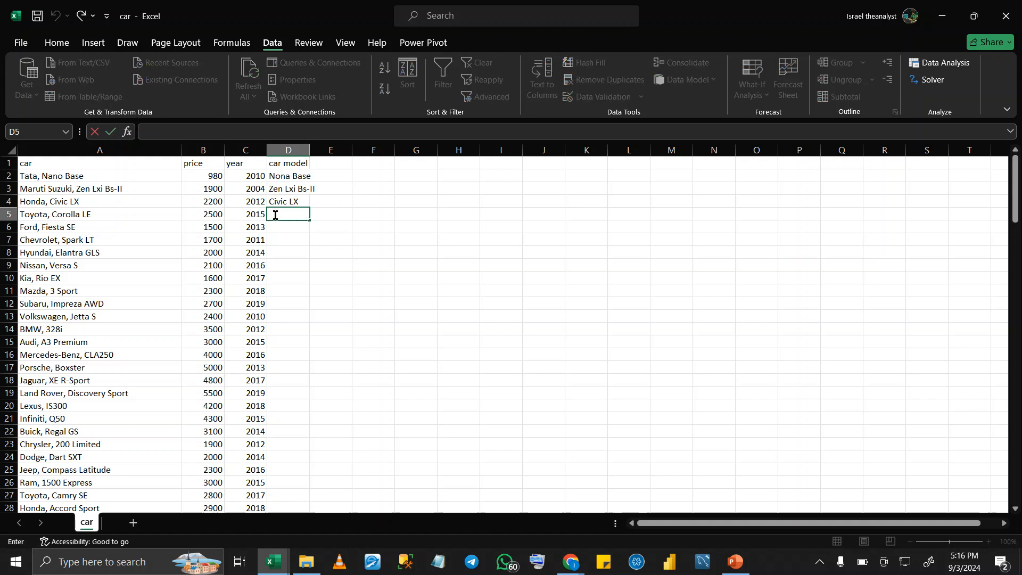
type("Corolla LE")
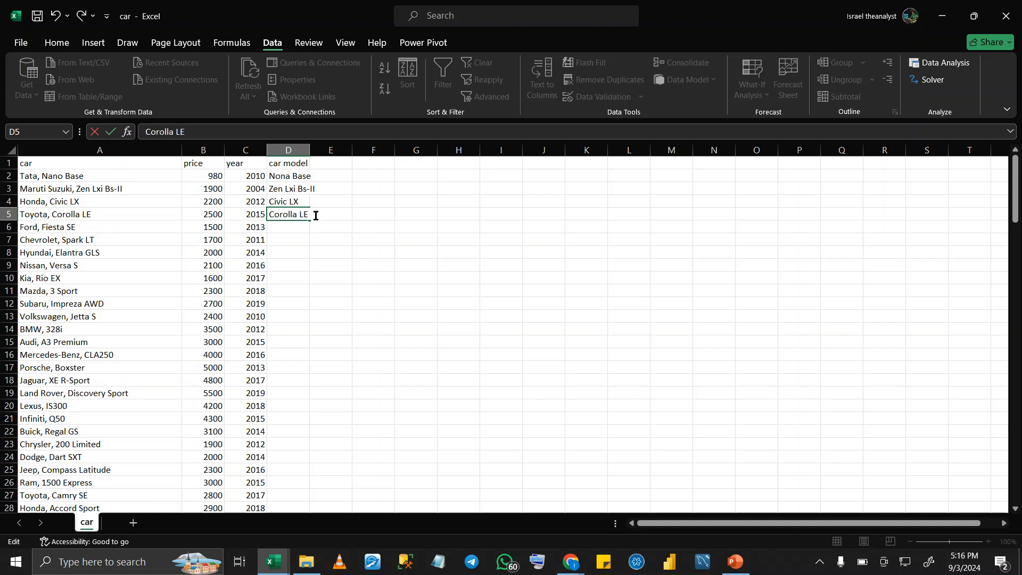
left_click(290, 165)
Flash fill the remaining car models in column D, starting from the empty cell D6
left_click(296, 174)
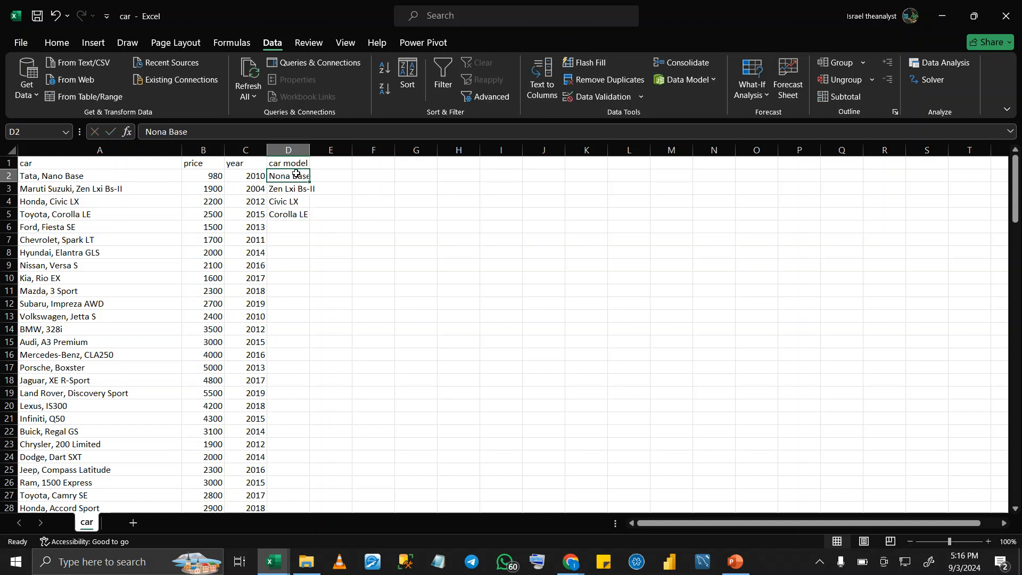
left_click(292, 162)
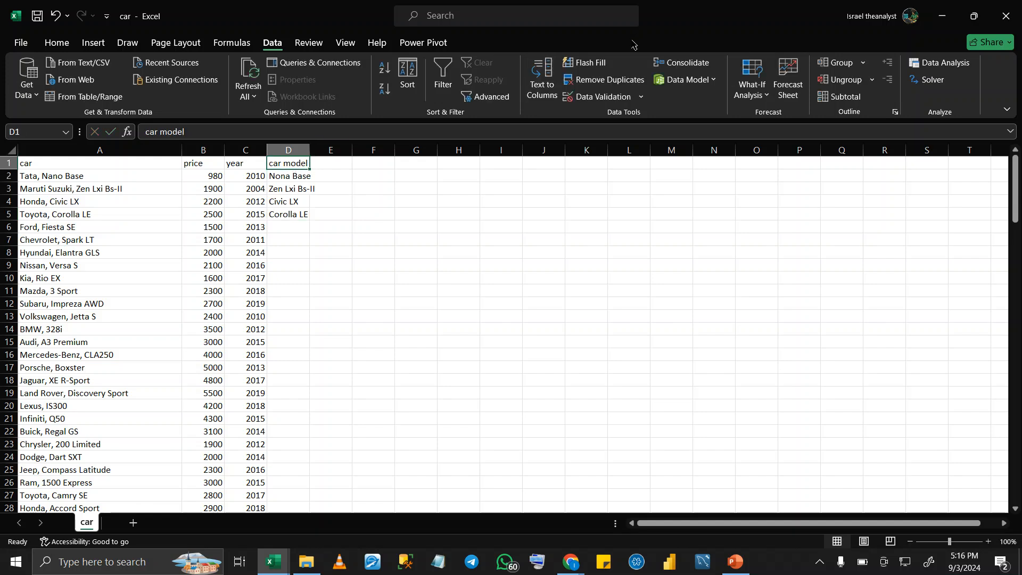
left_click(284, 226)
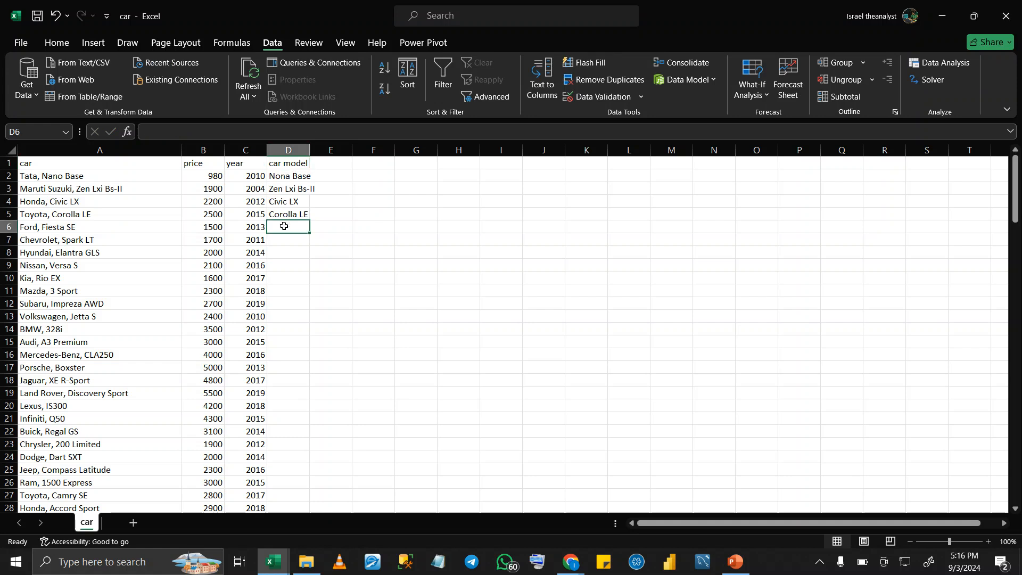
left_click(586, 63)
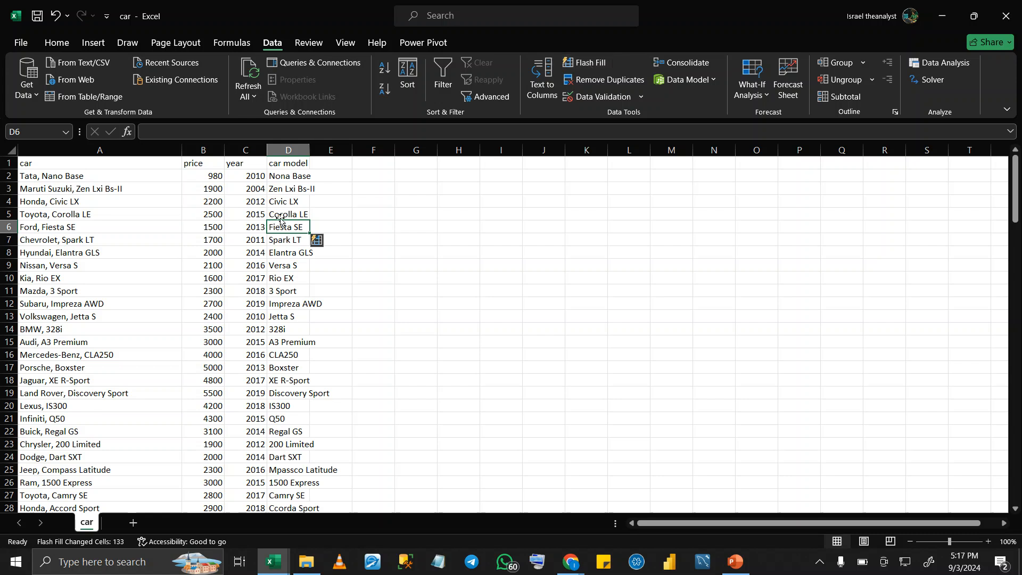
left_click(295, 190)
left_click(297, 176)
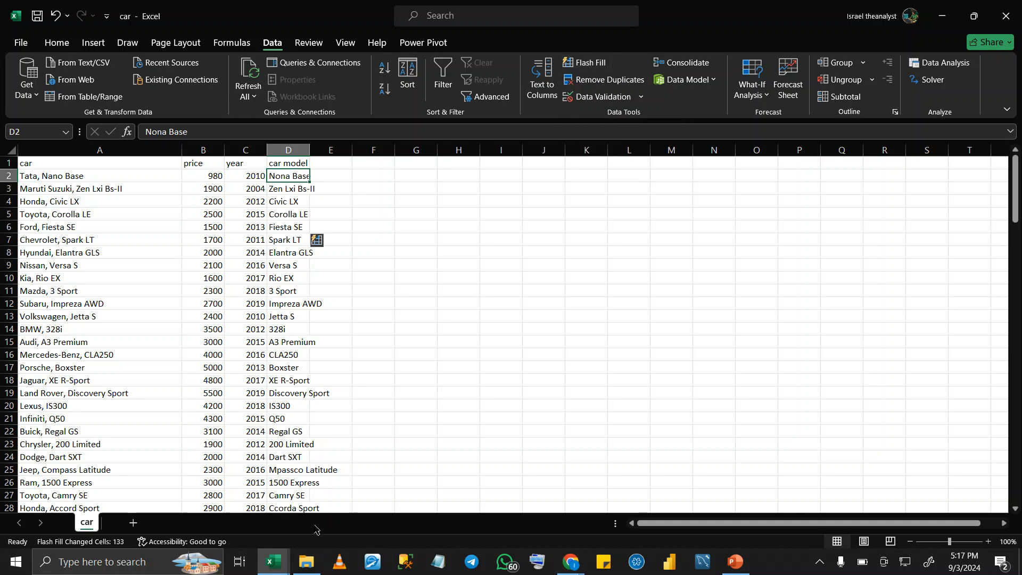
Switch to the Google Meet call to check the participants' reactions and chat, and return to the car workbook in Excel
mouse_move(571, 561)
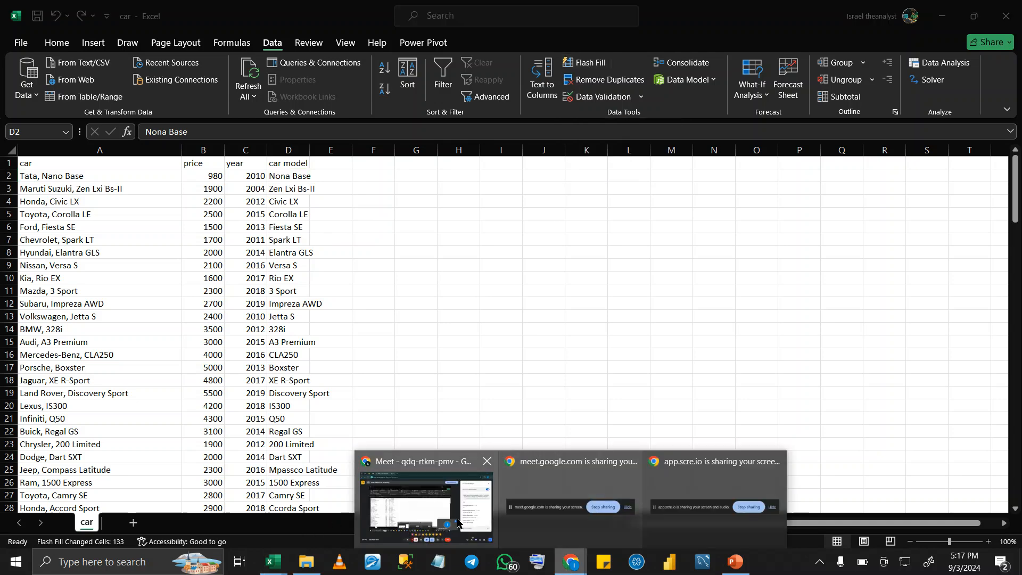
left_click(435, 519)
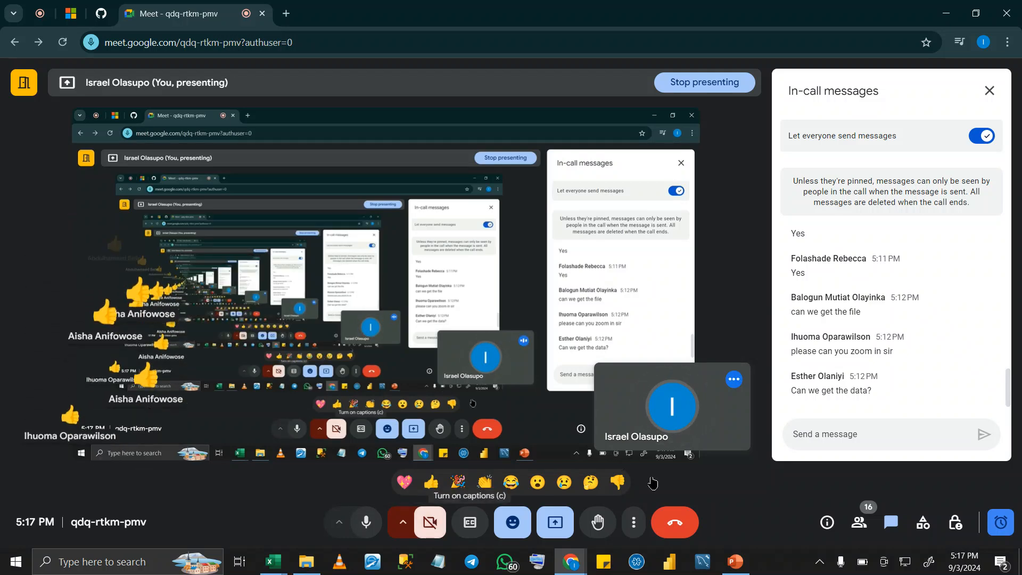
mouse_move(273, 561)
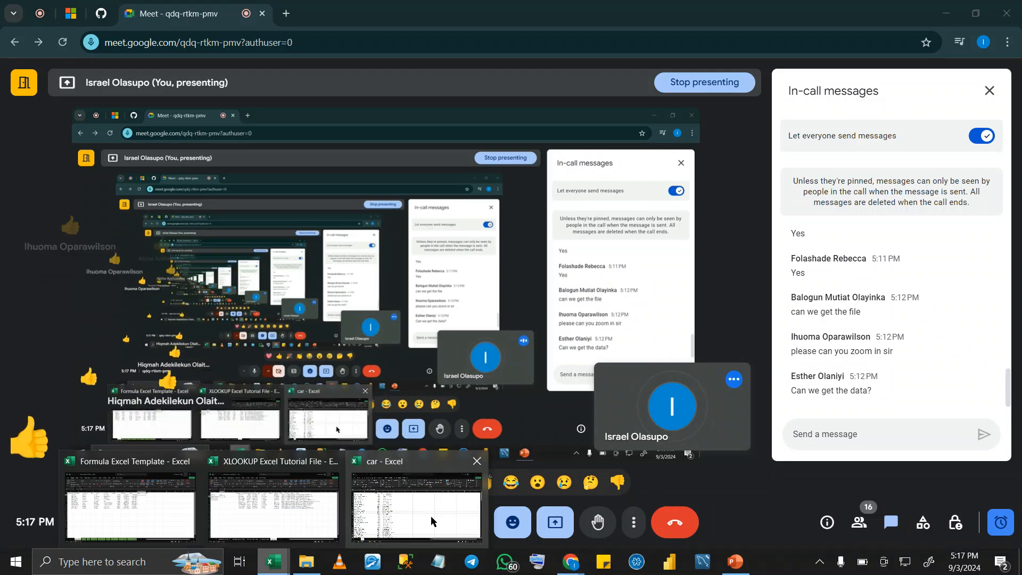
left_click(430, 515)
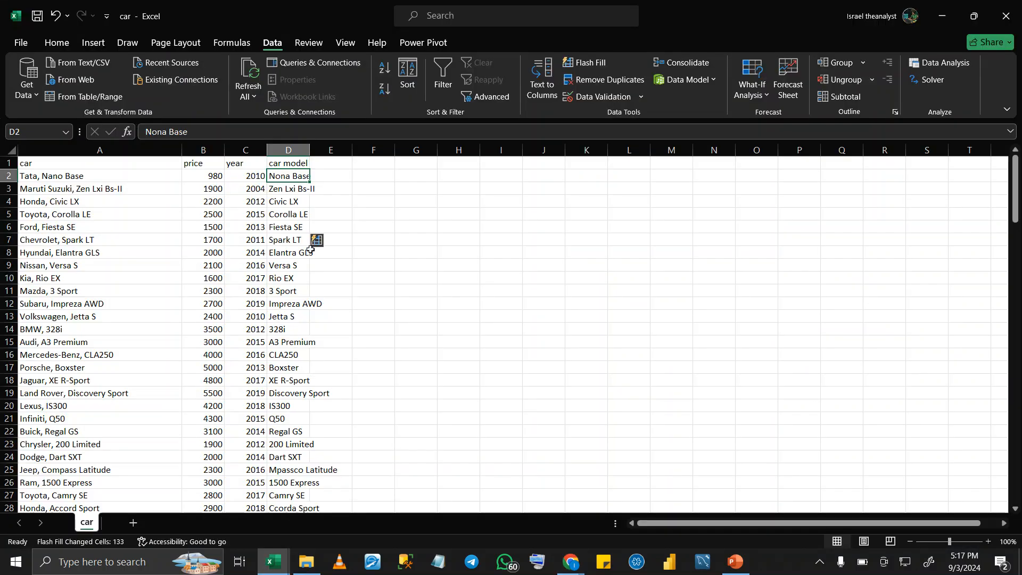
Insert a new column before the car column and enter the header "CarID" in A1
left_click(62, 151)
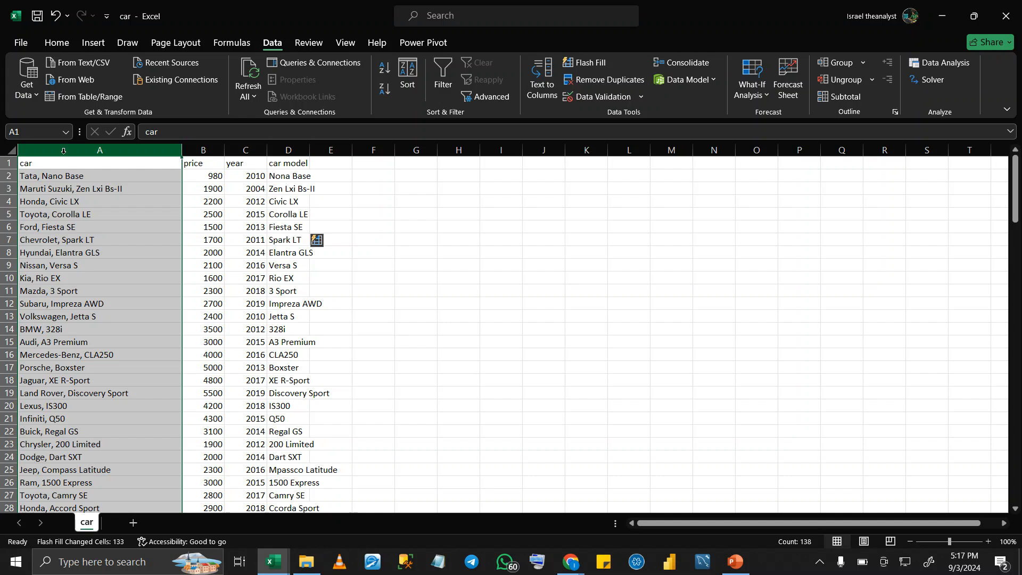
right_click(64, 153)
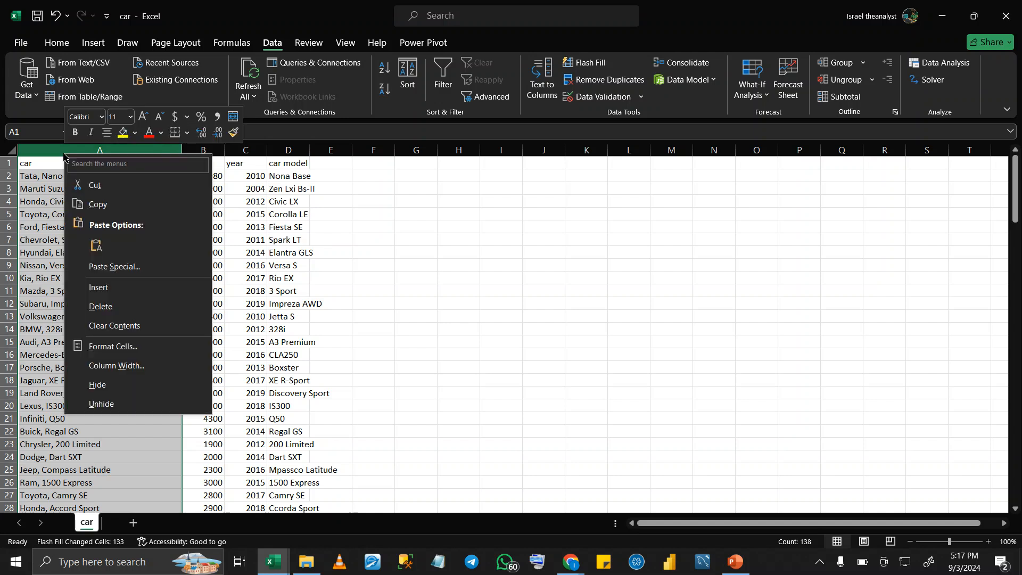
left_click(99, 287)
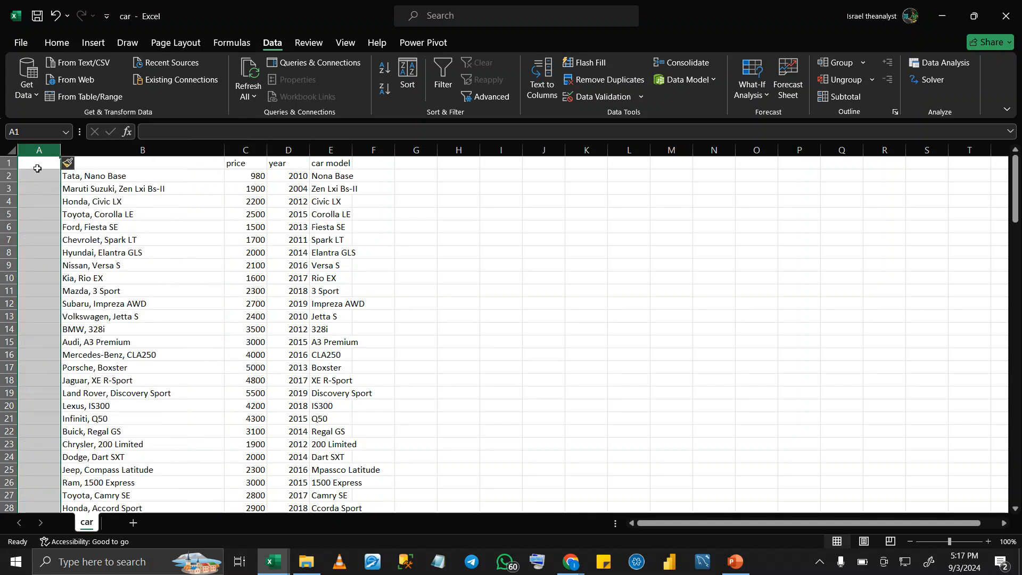
left_click(102, 188)
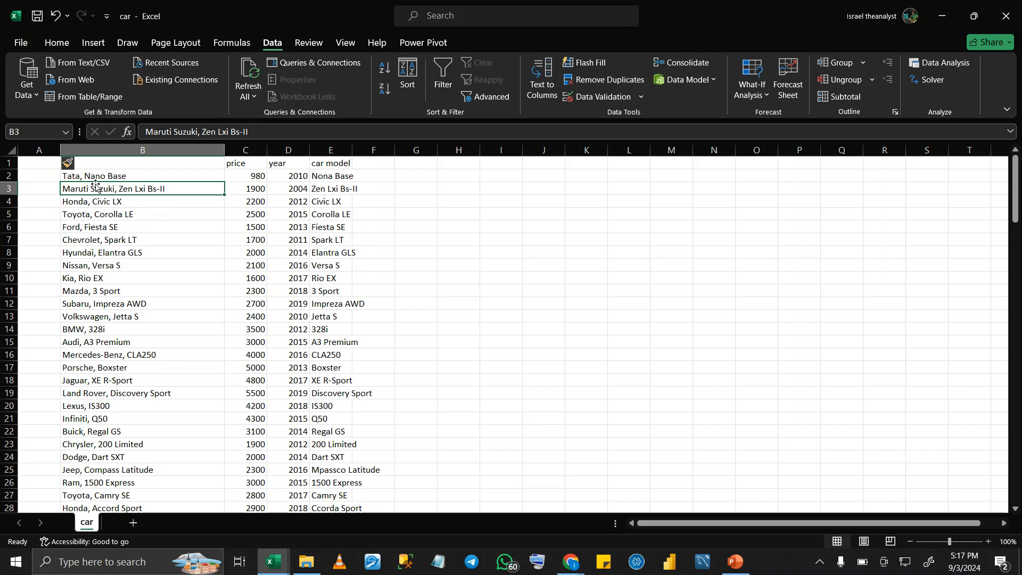
left_click(45, 167)
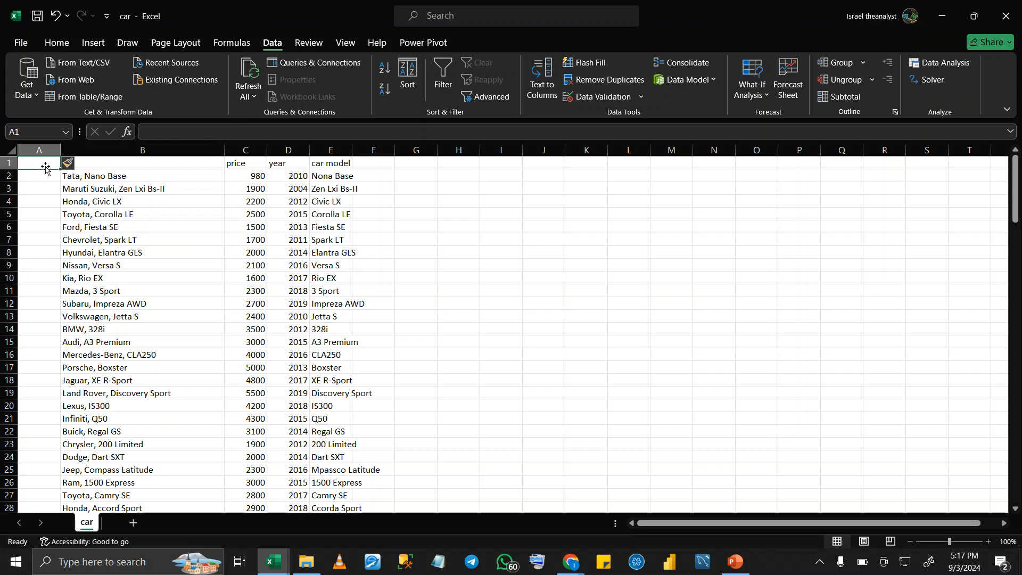
type("Car")
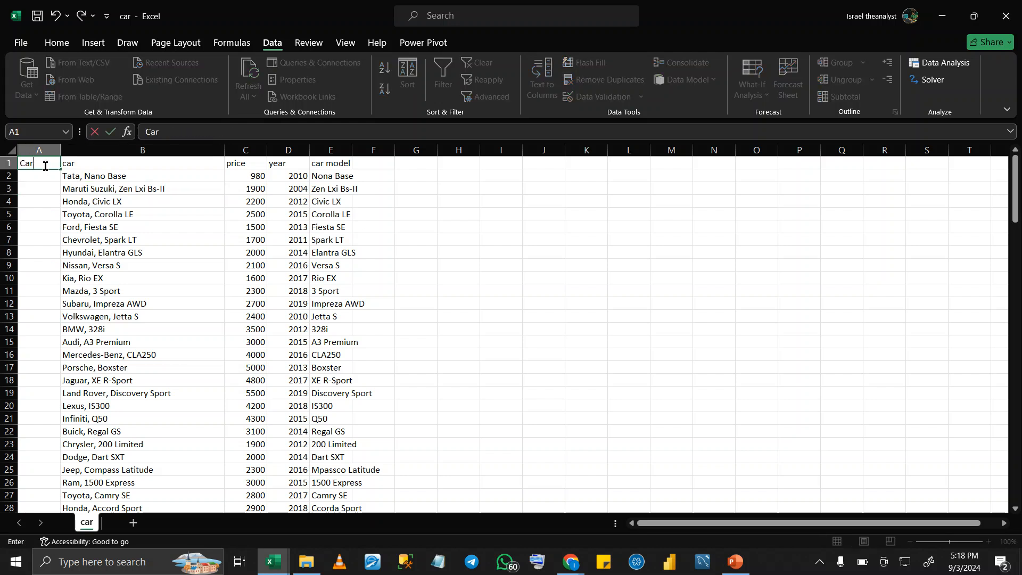
type("ID")
key("Return")
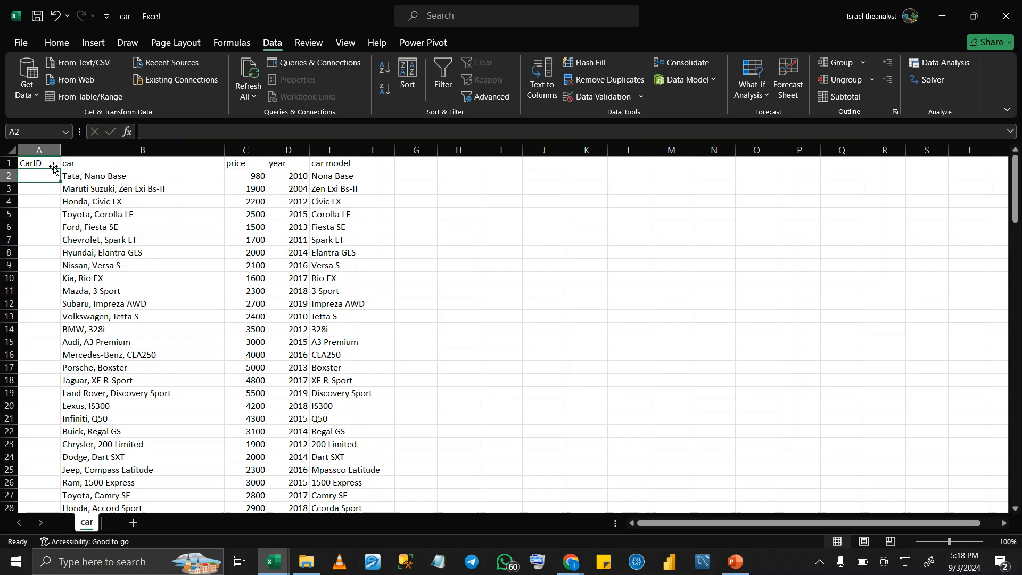
Enter 1 in A2 as the ID of the first car
left_click(93, 176)
left_click(28, 177)
type("1")
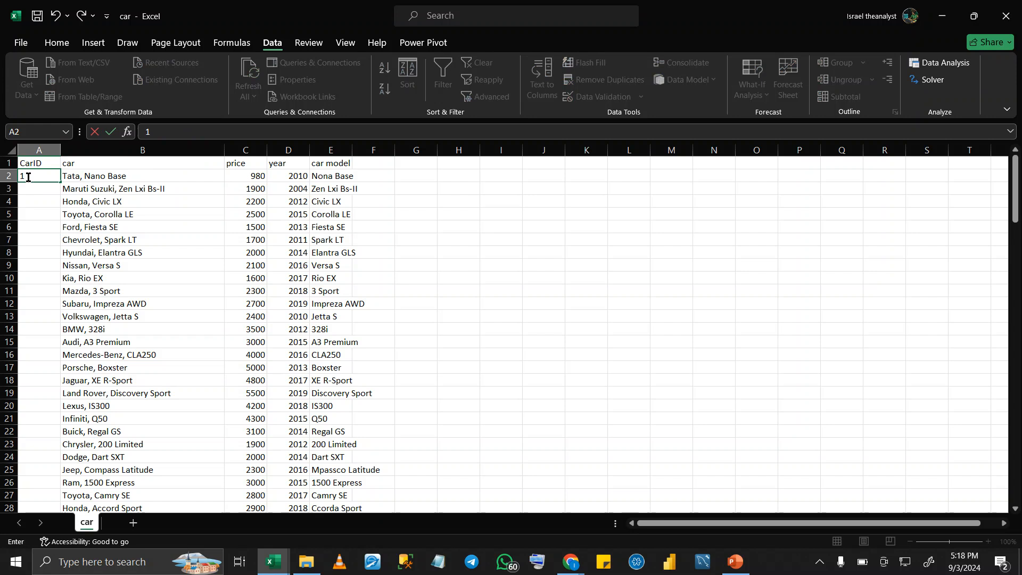
key("Return")
Enter 2 in A3 as the second car ID, clear it again, and reselect A2
type("2")
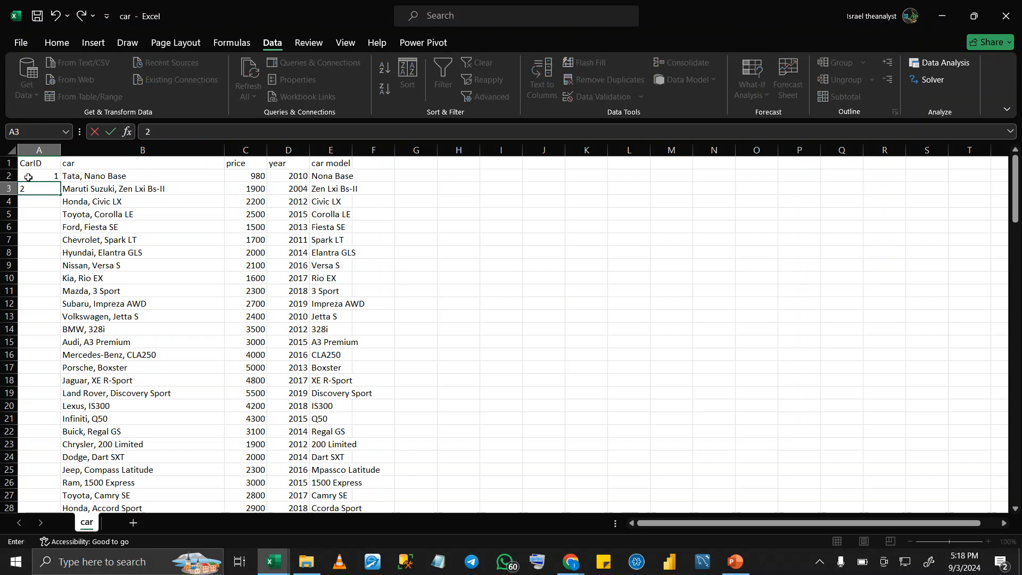
key("Return")
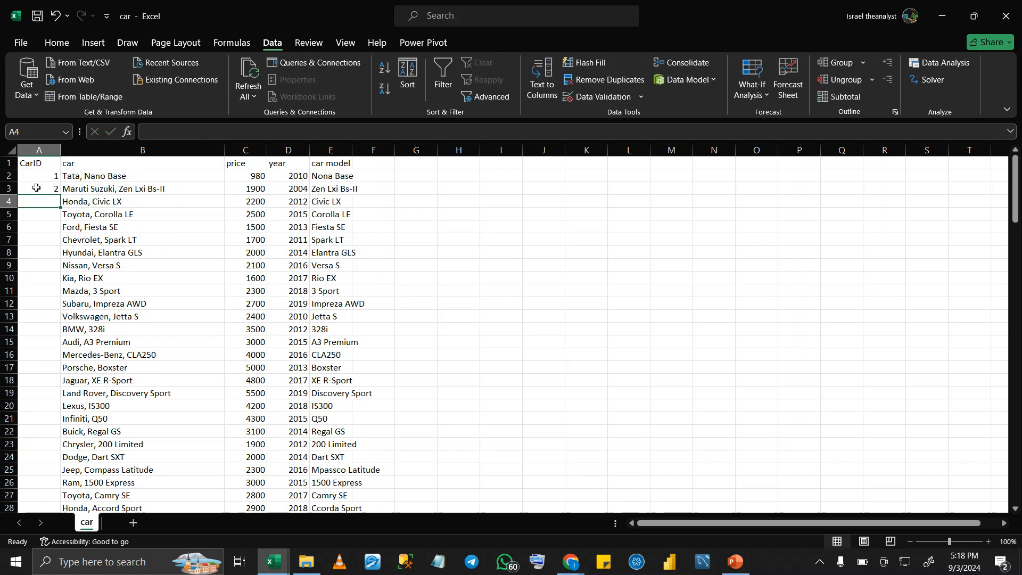
left_click(37, 188)
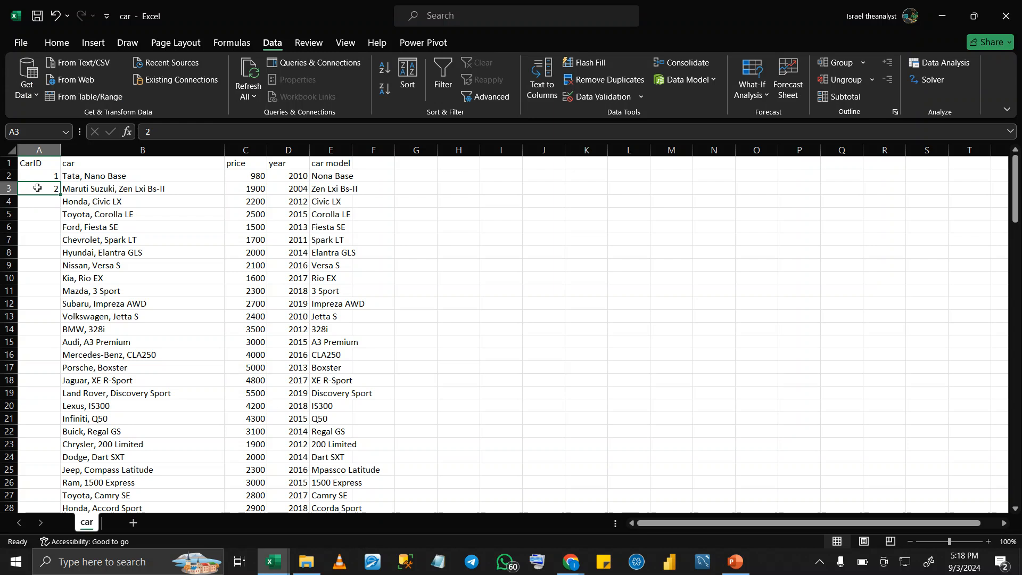
key("BackSpace")
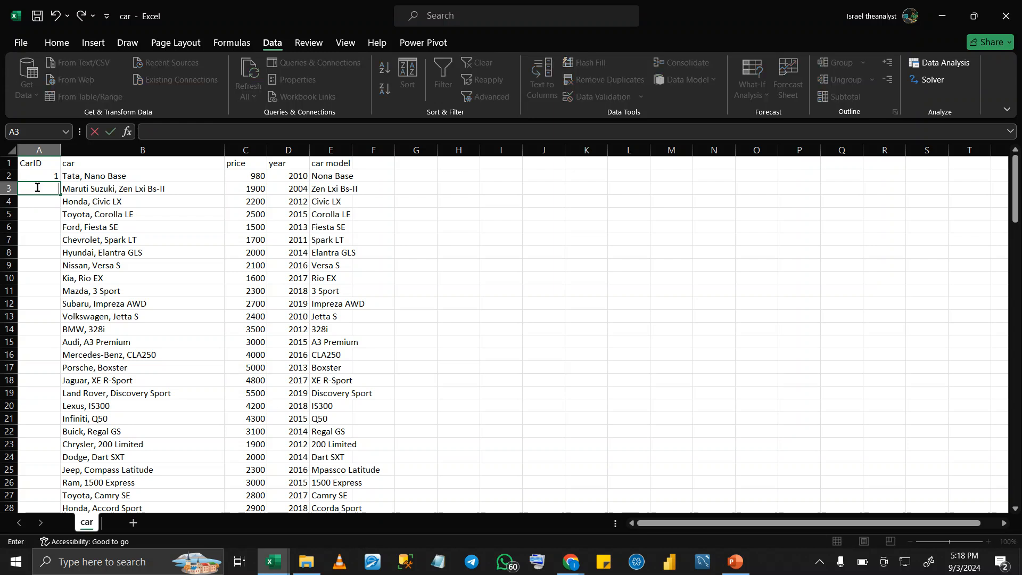
left_click(53, 175)
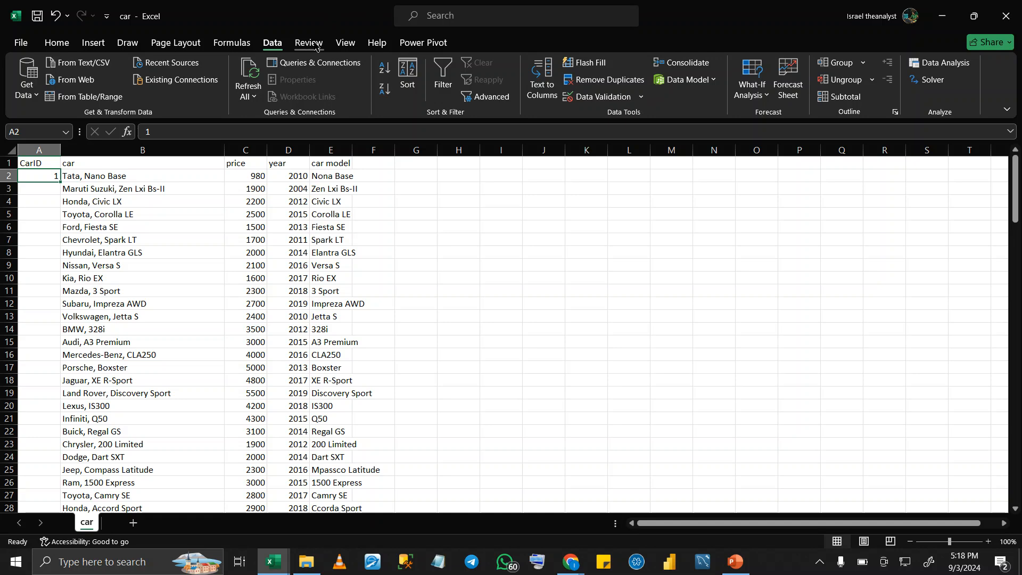
left_click(347, 44)
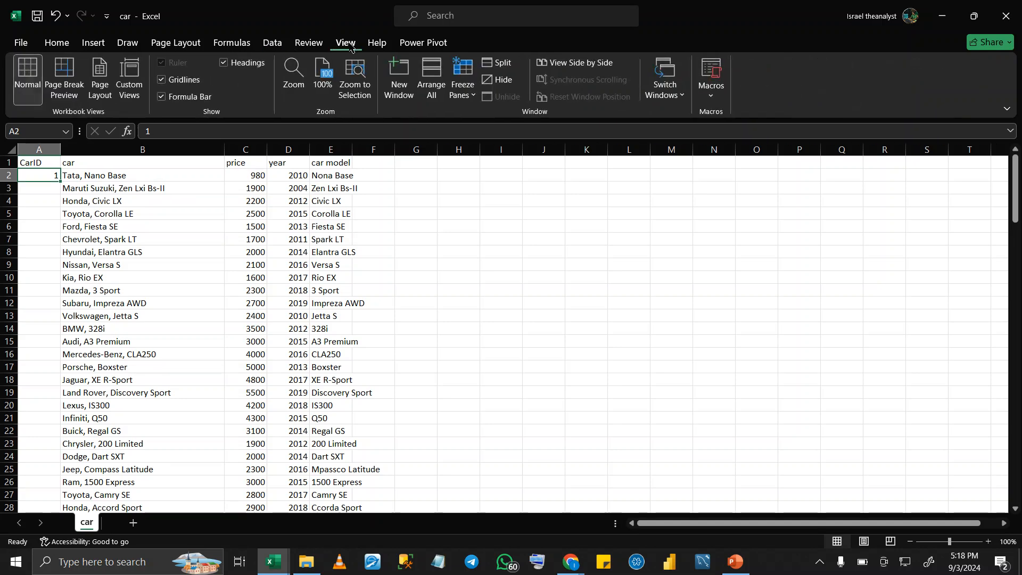
left_click(275, 43)
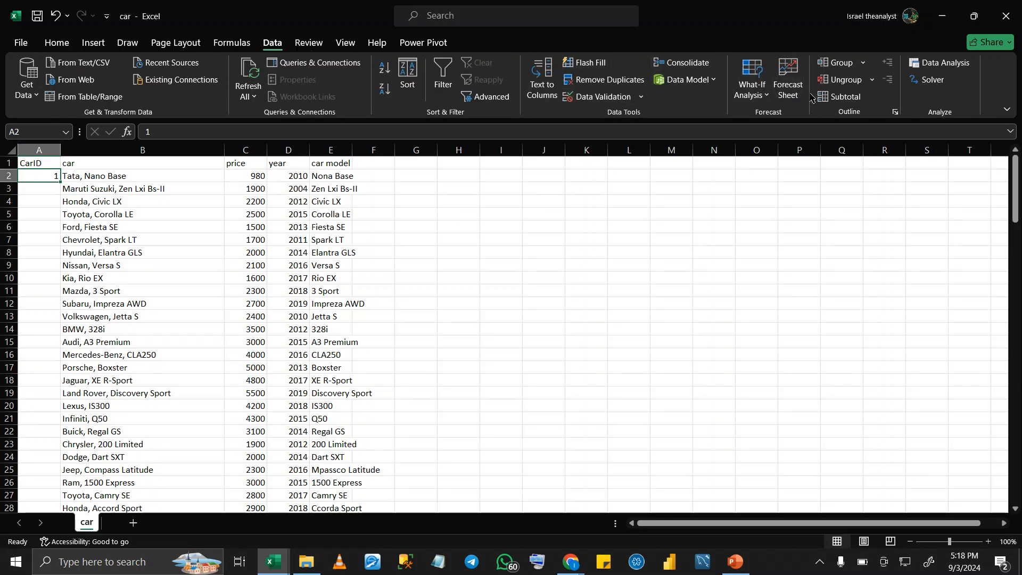
left_click(57, 43)
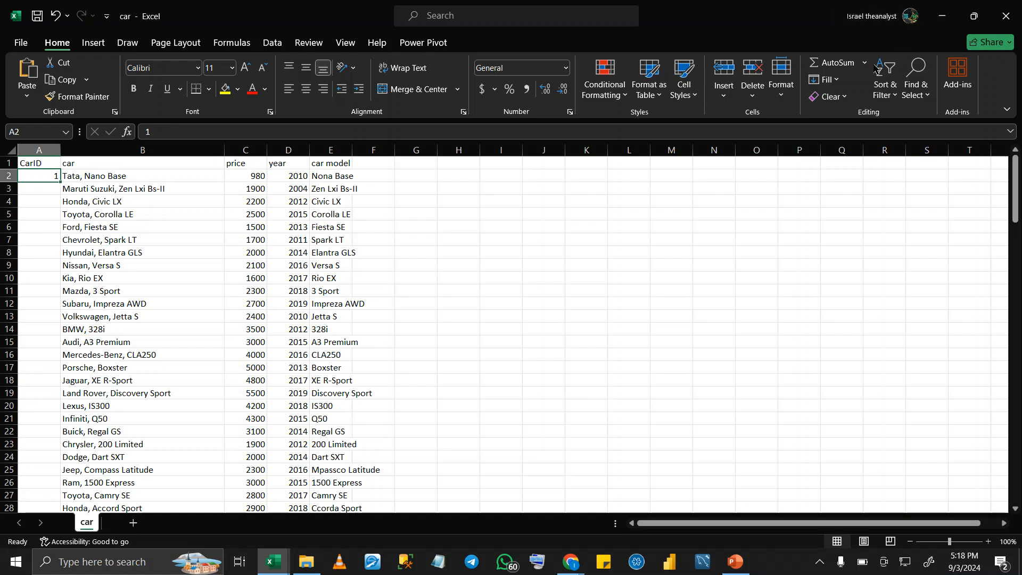
left_click(836, 79)
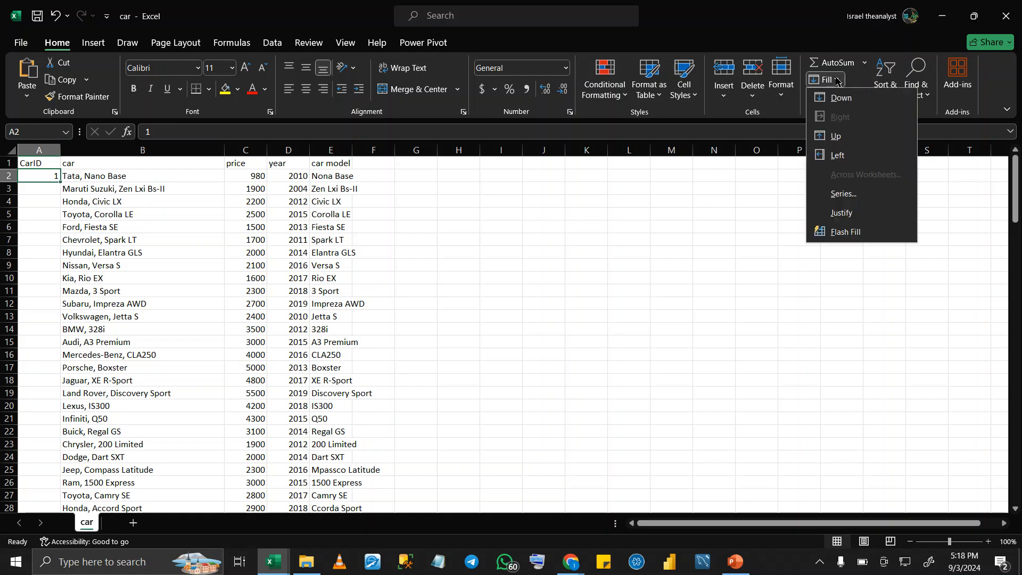
left_click(837, 195)
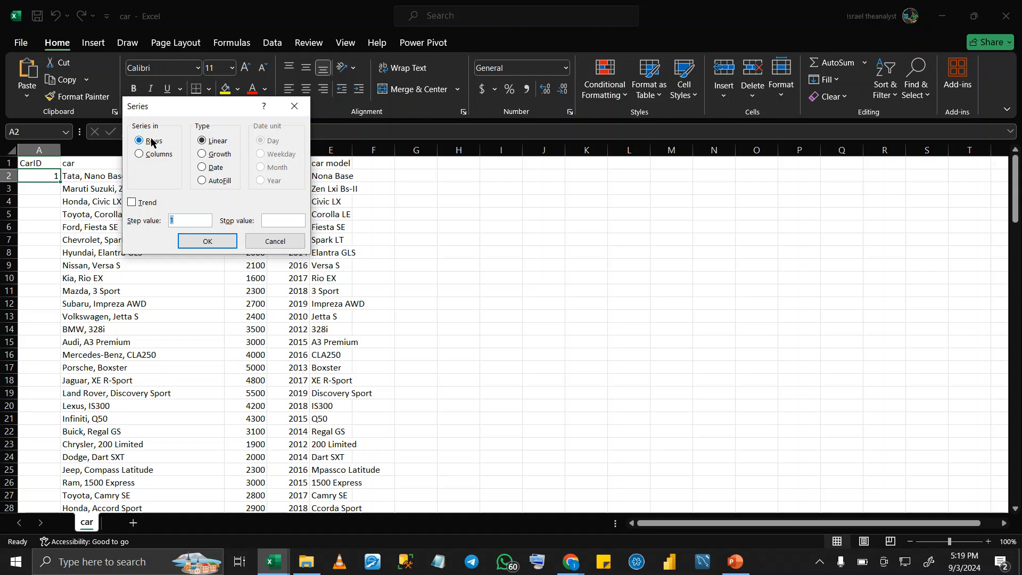
left_click(152, 154)
left_click(296, 108)
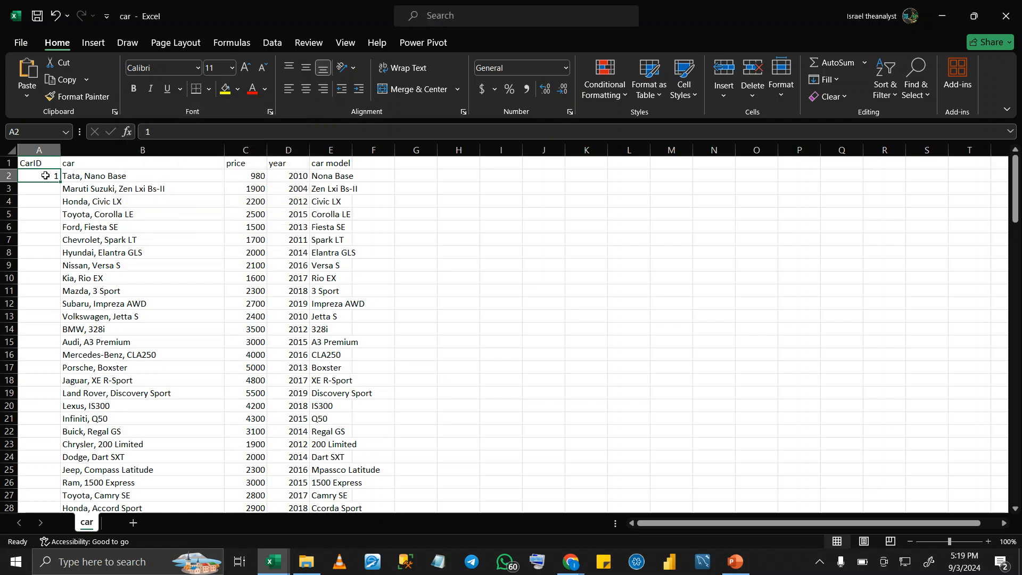
Try to select the CarID column from A2 to the end of the data in one jump
key("ctrl+shift+Down")
key("ctrl+shift+Up")
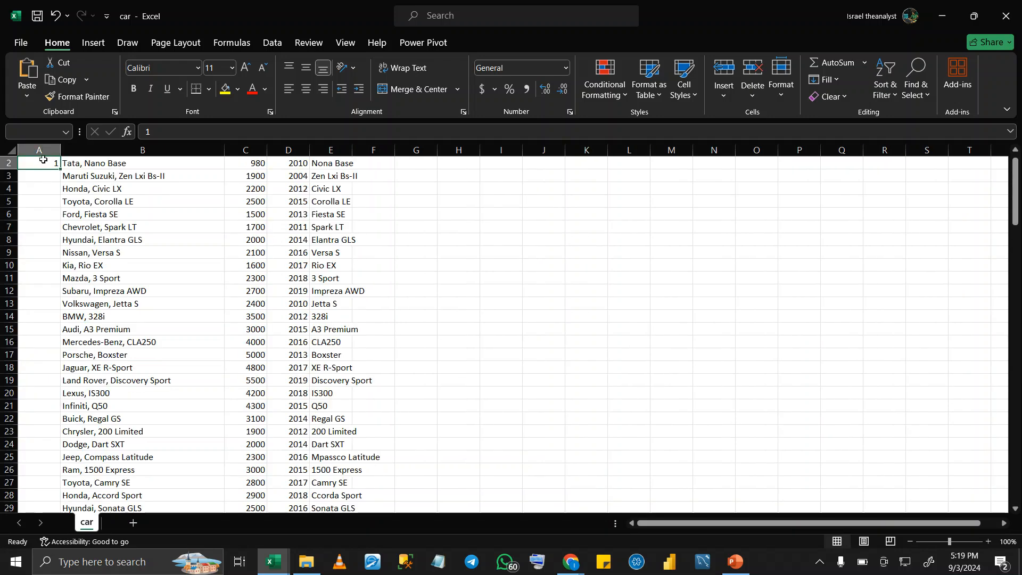
key("ctrl+space")
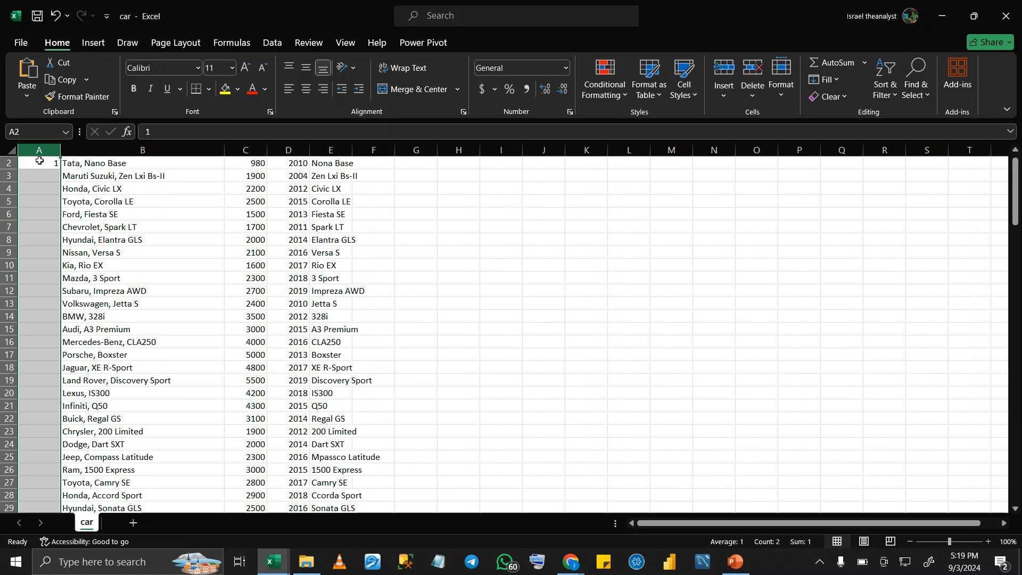
left_click(40, 160)
key("ctrl+shift+Down")
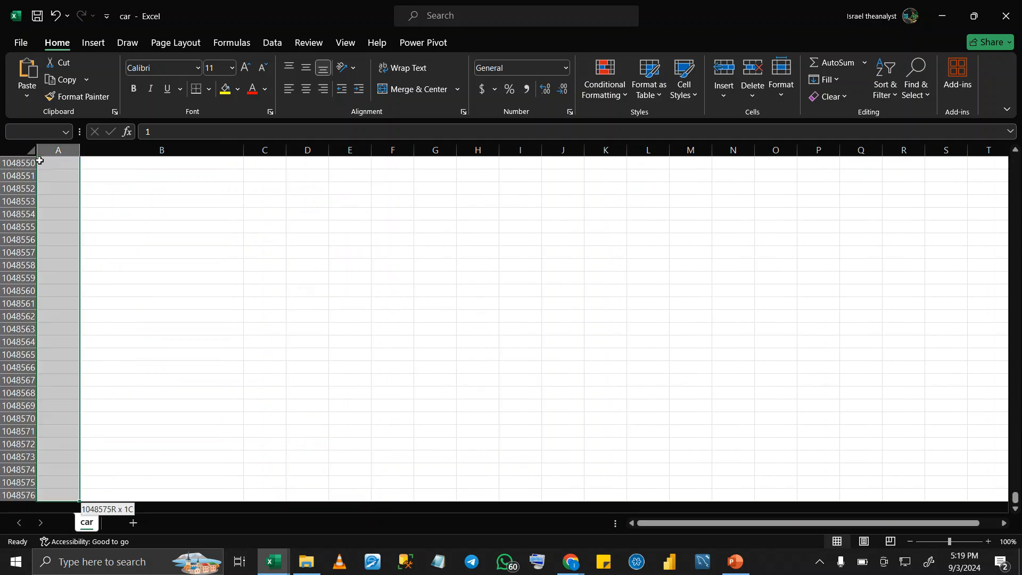
key("ctrl+shift+Up")
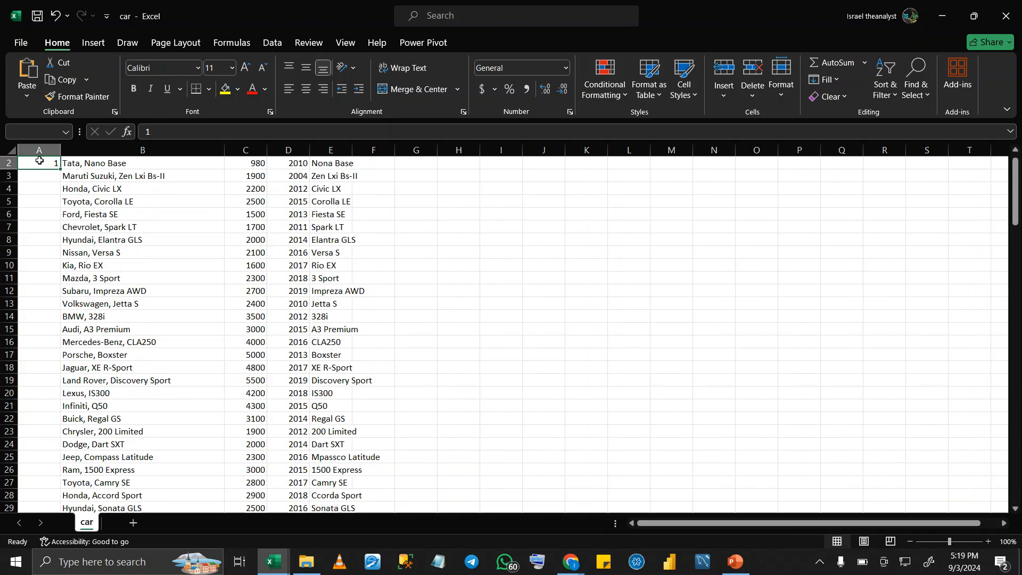
key("ctrl+shift+Down")
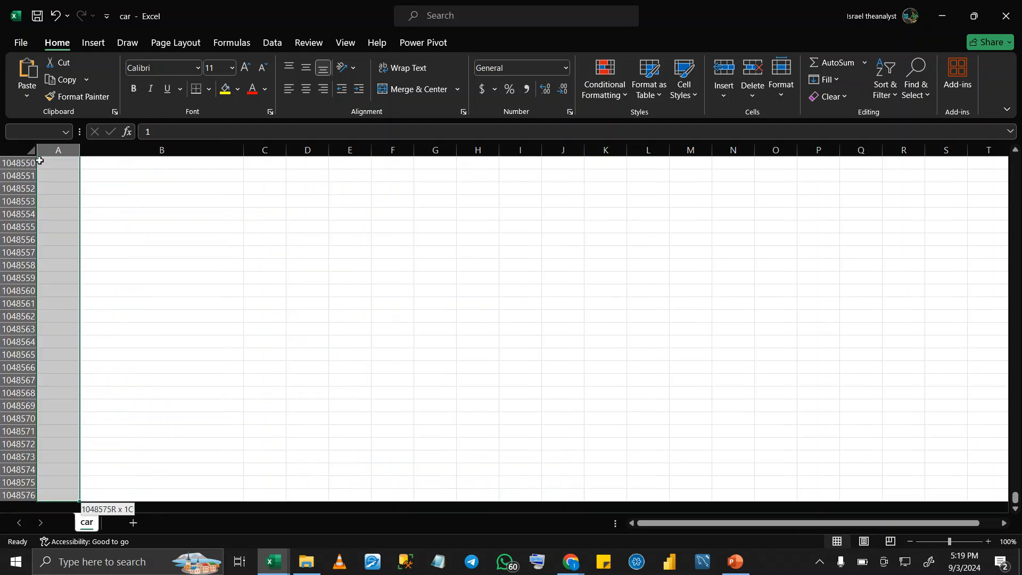
key("ctrl+Home")
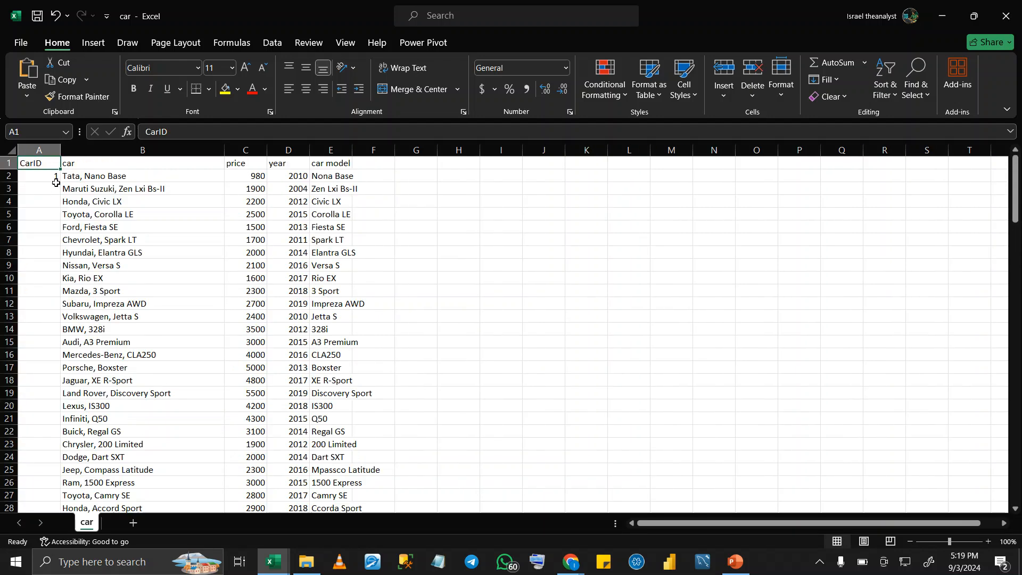
left_click(54, 174)
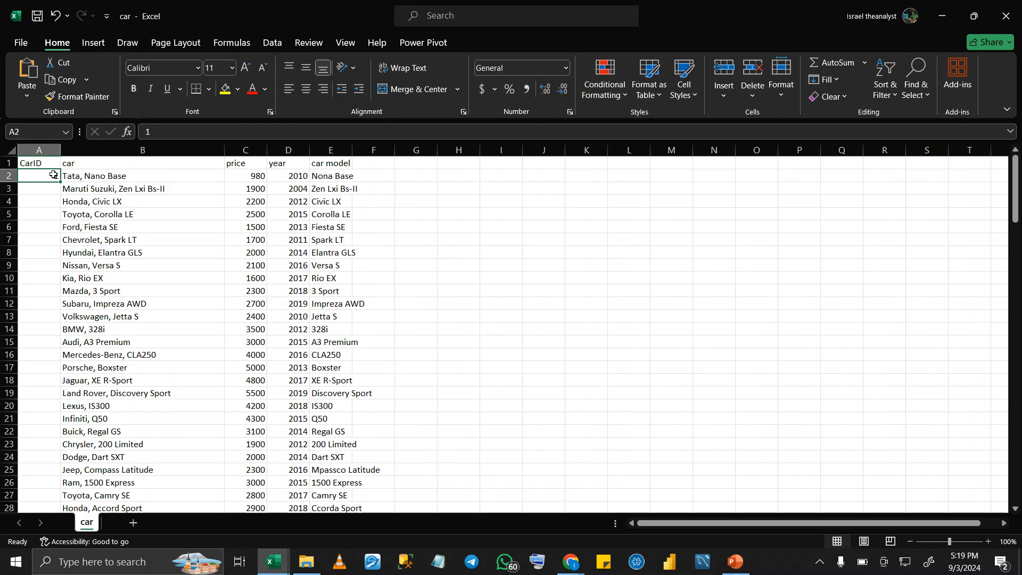
key("ctrl+shift+Down")
key("ctrl+shift+Up")
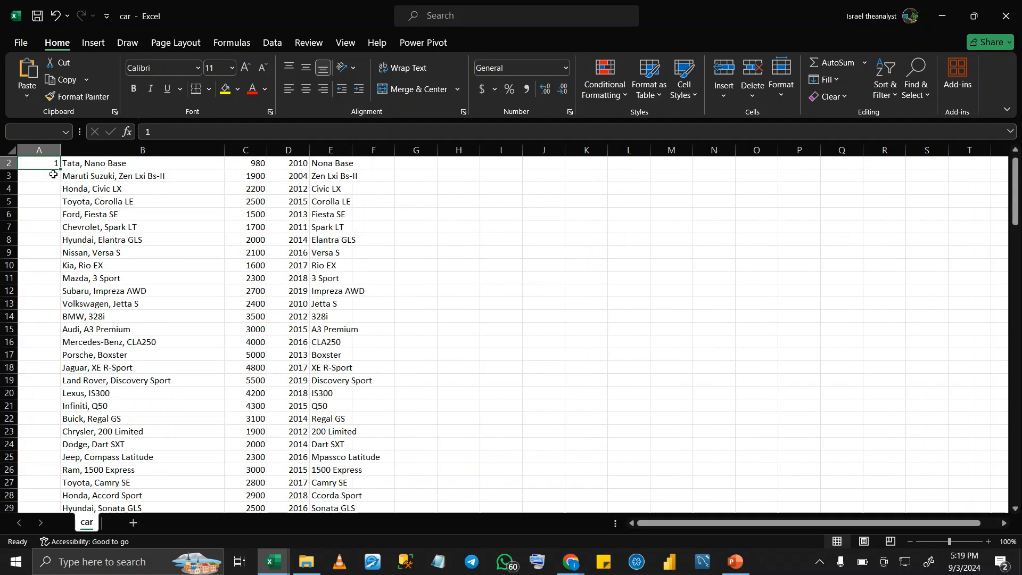
Select the CarID cells from A2 down to the last data row, A138
left_click_drag(43, 174, 43, 167)
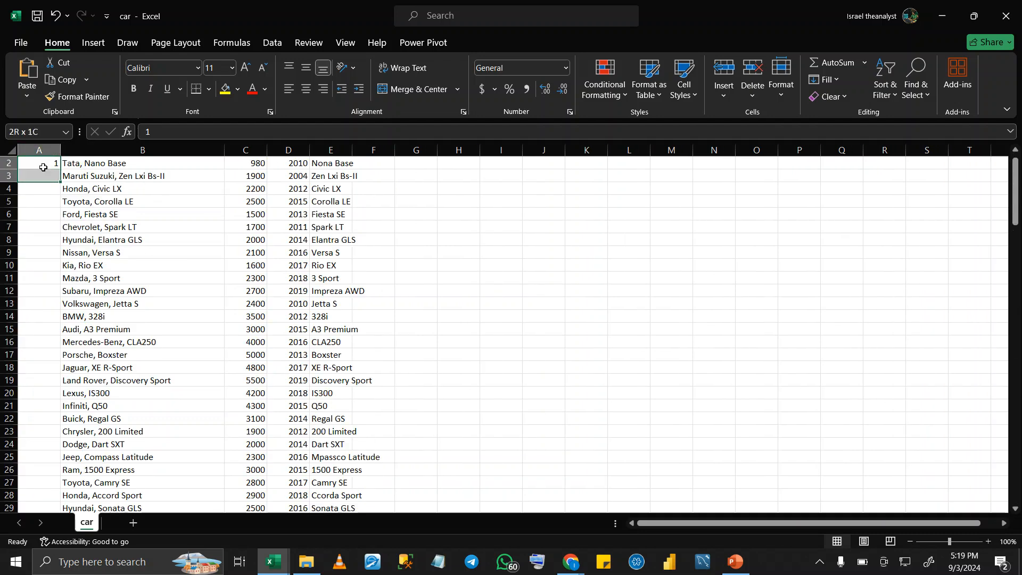
key("shift+Down")
key("shift+Down")
key("shift+Down")
key("shift+Down")
key("shift+Down")
key("shift+Down")
key("shift+Down")
key("shift+Down")
key("shift+Down")
key("shift+Down")
key("shift+Down")
key("shift+Down")
key("shift+Down")
key("shift+Down")
key("shift+Down")
key("shift+Down")
key("shift+Down")
key("shift+Down")
key("shift+Down")
key("shift+Down")
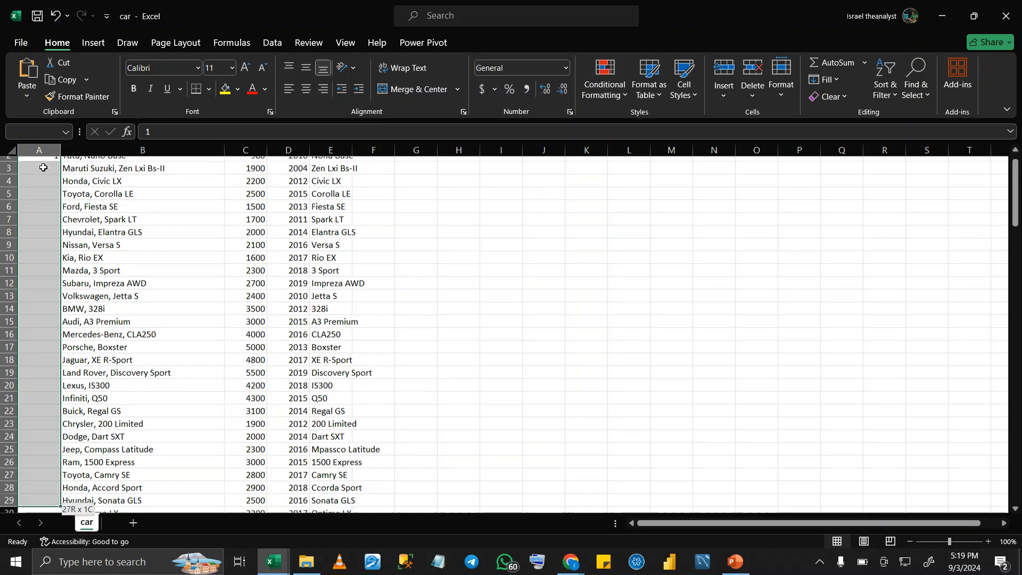
key("shift+Down")
key("shift+Down")
key("shift+Down")
key("shift+Down")
key("shift+Down")
key("shift+Down")
key("shift+Down")
key("shift+Down")
key("shift+Down")
key("shift+Down")
key("shift+Down")
key("shift+Down")
key("shift+Down")
key("shift+Down")
key("shift+Down")
key("shift+Down")
key("shift+Down")
key("shift+Down")
key("shift+Down")
key("shift+Down")
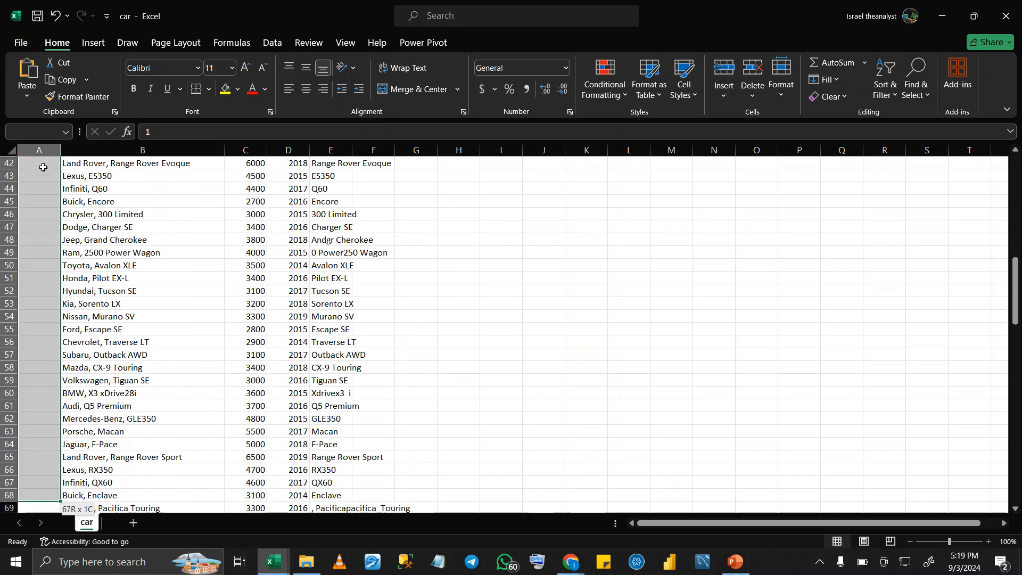
key("shift+Down")
key("shift+Down")
key("shift+Down")
key("shift+Down")
key("shift+Down")
key("shift+Down")
key("shift+Down")
key("shift+Down")
key("shift+Down")
key("shift+Down")
key("shift+Down")
key("shift+Down")
key("shift+Down")
key("shift+Down")
key("shift+Down")
key("shift+Down")
key("shift+Down")
key("shift+Down")
key("shift+Down")
key("shift+Down")
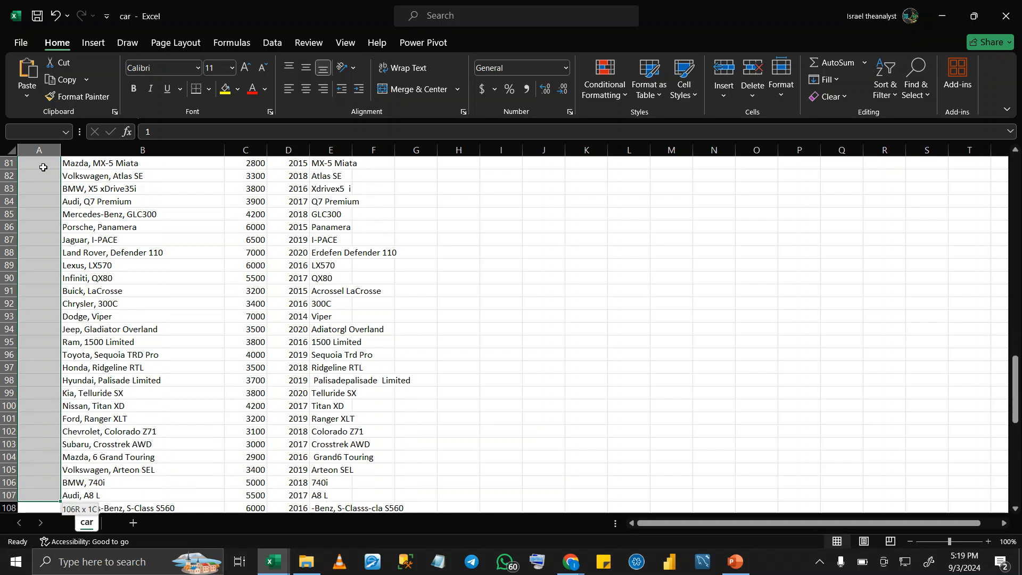
key("shift+Down")
key("shift+Down")
key("shift+Down")
key("shift+Down")
key("shift+Down")
key("shift+Down")
key("shift+Down")
key("shift+Down")
key("shift+Down")
key("shift+Down")
key("shift+Down")
key("shift+Down")
key("shift+Down")
key("shift+Down")
key("shift+Down")
key("shift+Down")
key("shift+Down")
key("shift+Down")
key("shift+Down")
key("shift+Down")
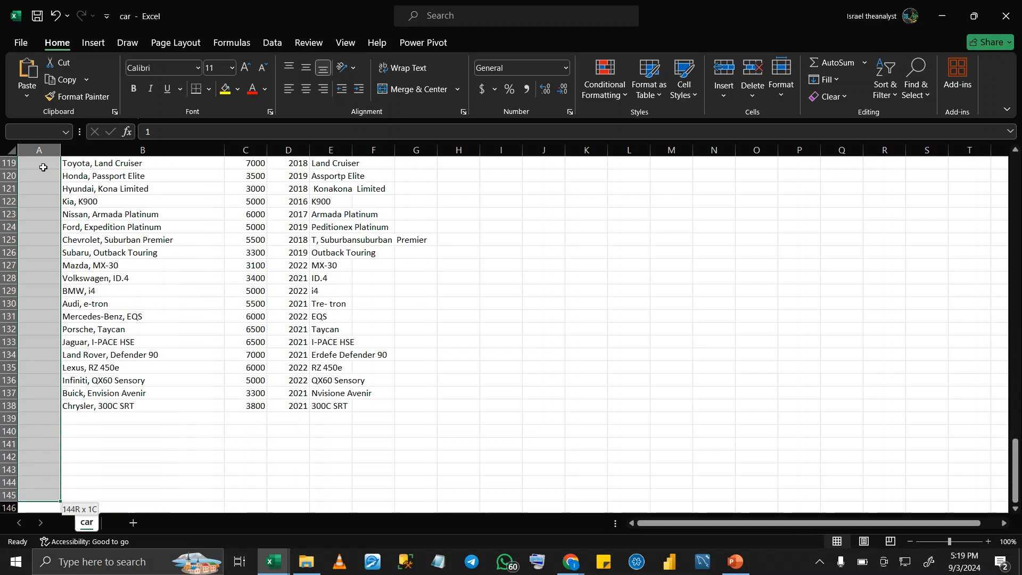
key("shift+Up")
key("shift+Up")
key("shift+Up")
key("shift+Up")
key("shift+Up")
key("shift+Up")
key("shift+Up")
key("shift+Up")
key("shift+Up")
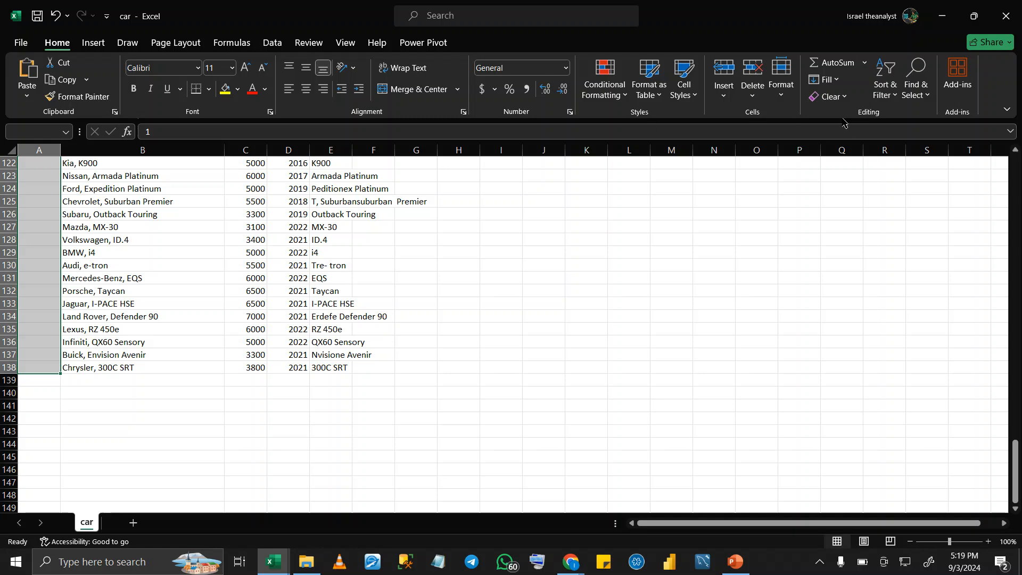
Try to fill the selected CarID cells as a series in columns using the AutoFill type
left_click(835, 80)
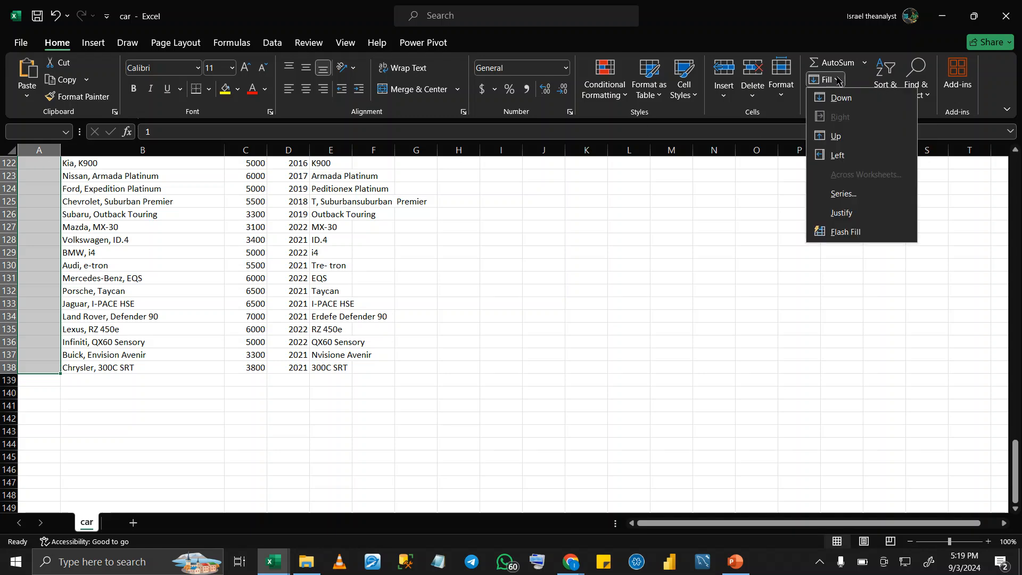
left_click(828, 195)
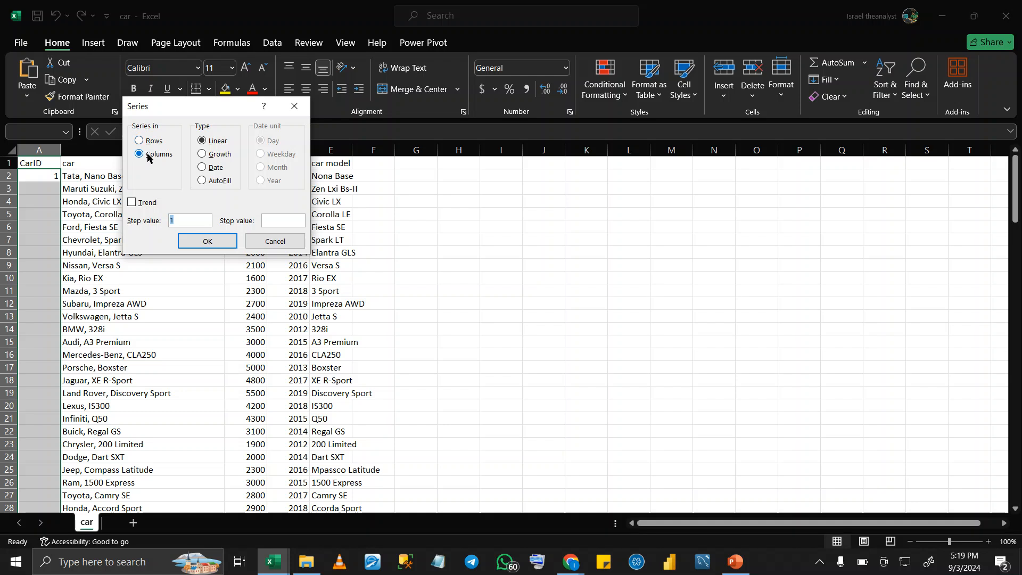
left_click(213, 182)
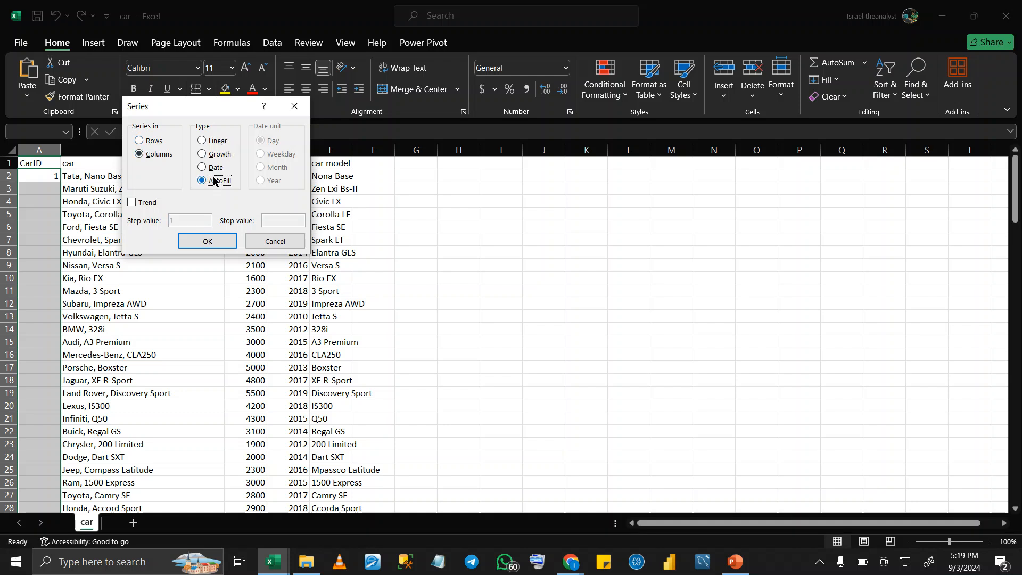
left_click(188, 242)
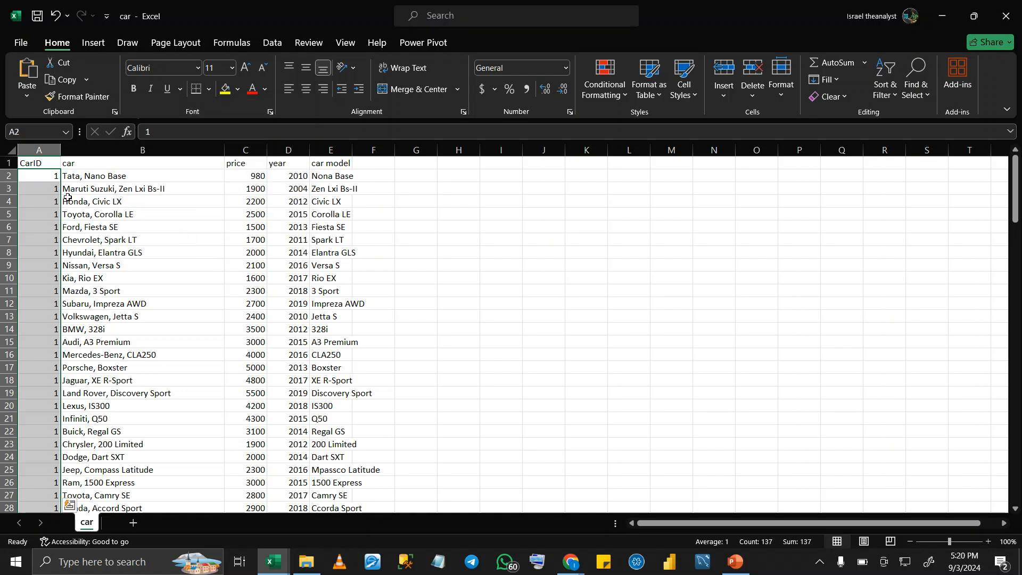
Undo the AutoFill series in the CarID column
double_click(49, 177)
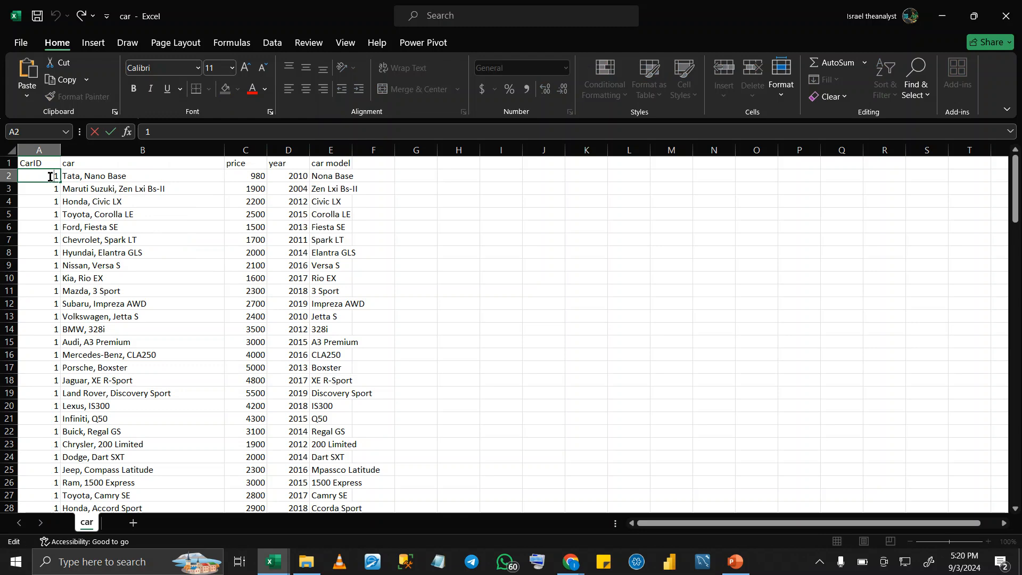
left_click(254, 184)
key("ctrl+z")
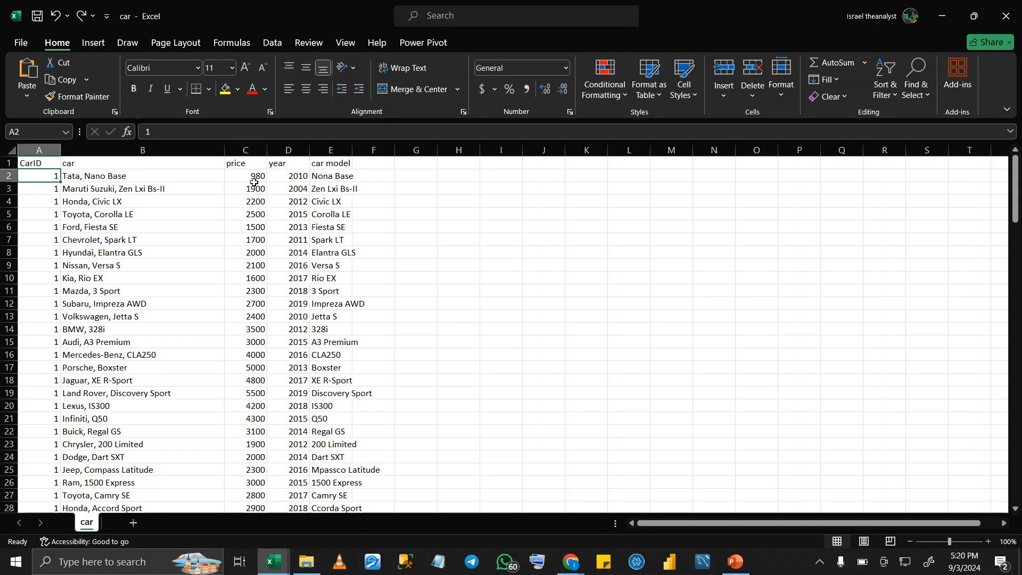
key("ctrl+z")
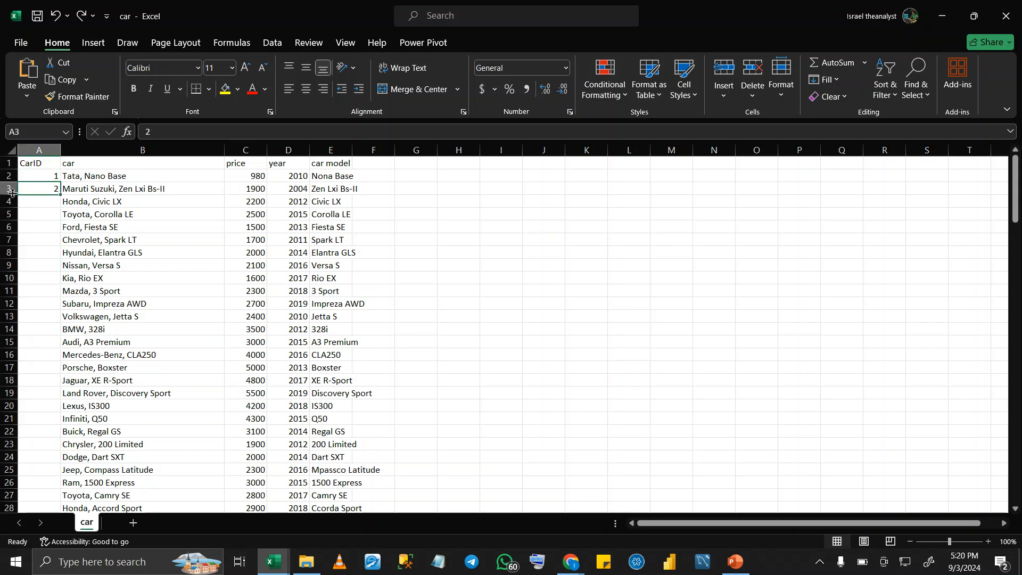
Select the CarID cells from A2 down to the last data row, A138
left_click(53, 175)
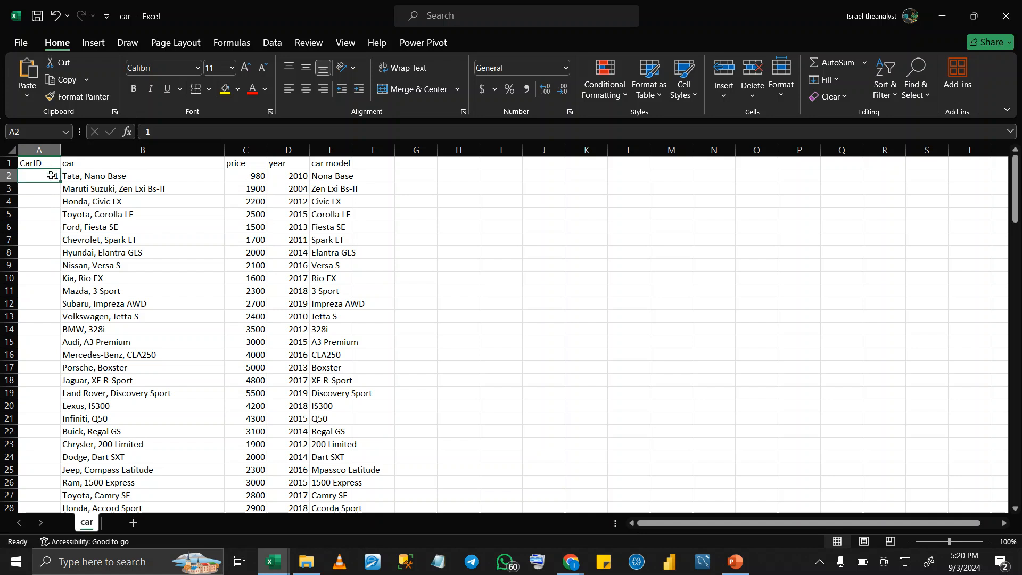
key("shift+Down")
key("shift+Down")
key("shift+Down")
key("shift+Down")
key("shift+Down")
key("shift+Down")
key("shift+Down")
key("shift+Down")
key("shift+Down")
key("shift+Down")
key("shift+Down")
key("shift+Down")
key("shift+Down")
key("shift+Down")
key("shift+Down")
key("shift+Down")
key("shift+Down")
key("shift+Down")
key("shift+Down")
key("shift+Down")
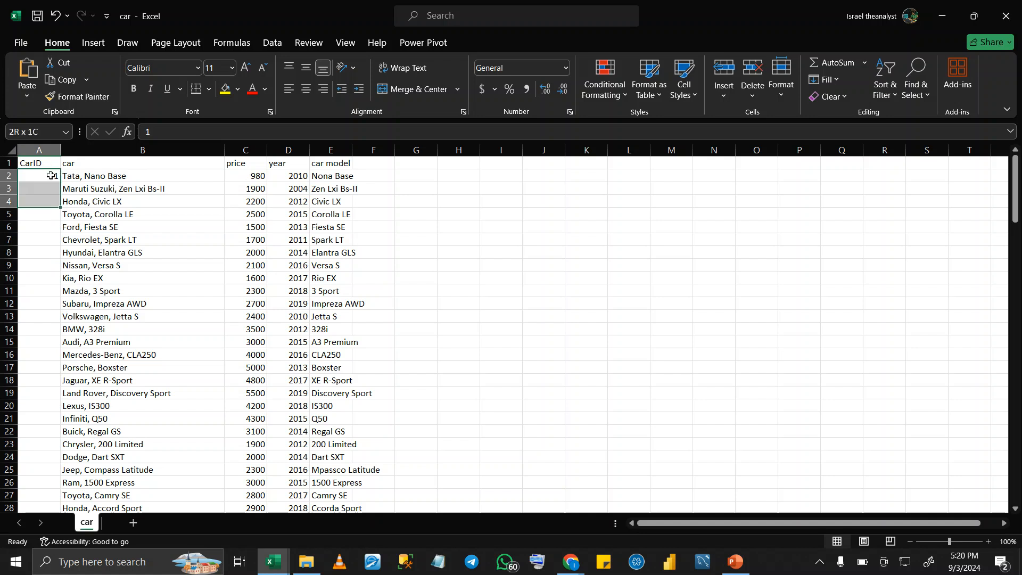
key("shift+Down")
key("shift+Down")
key("shift+Down")
key("shift+Down")
key("shift+Down")
key("shift+Down")
key("shift+Down")
key("shift+Down")
key("shift+Down")
key("shift+Down")
key("shift+Down")
key("shift+Down")
key("shift+Down")
key("shift+Down")
key("shift+Down")
key("shift+Down")
key("shift+Down")
key("shift+Down")
key("shift+Down")
key("shift+Down")
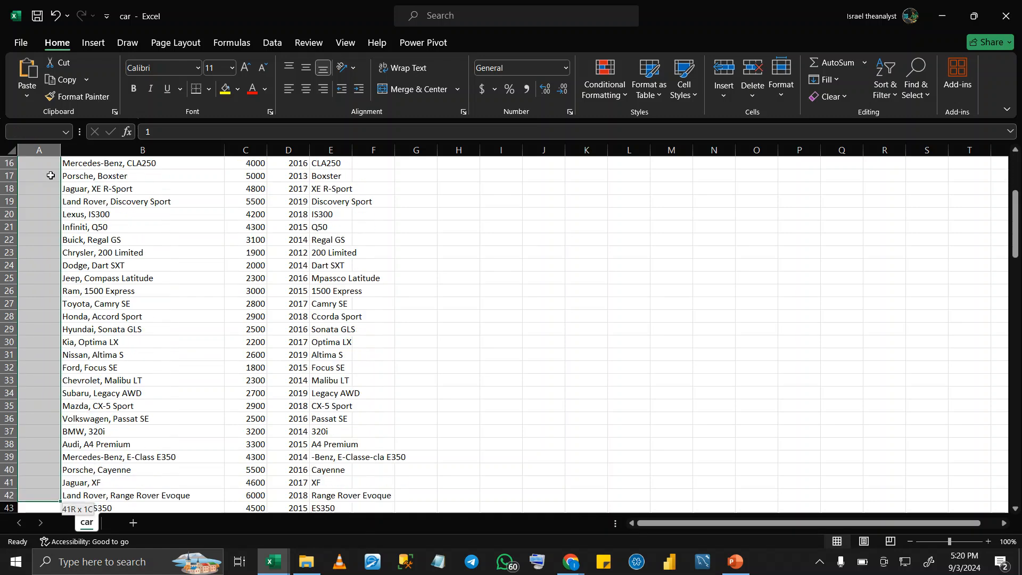
key("shift+Down")
key("shift+Down")
key("shift+Down")
key("shift+Down")
key("shift+Down")
key("shift+Down")
key("shift+Down")
key("shift+Down")
key("shift+Down")
key("shift+Down")
key("shift+Down")
key("shift+Down")
key("shift+Down")
key("shift+Down")
key("shift+Down")
key("shift+Down")
key("shift+Down")
key("shift+Down")
key("shift+Down")
key("shift+Down")
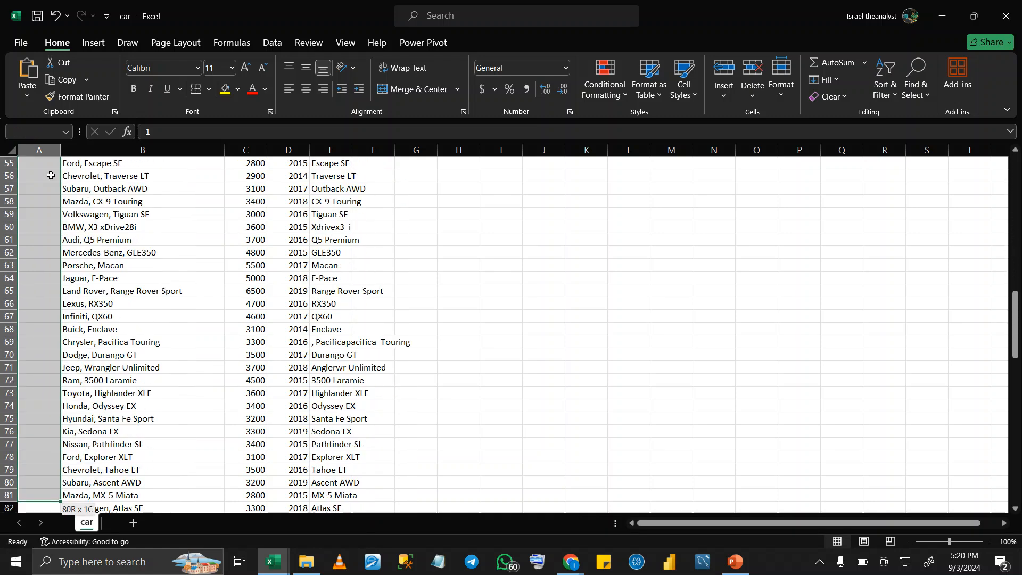
key("shift+Down")
key("shift+Down")
key("shift+Down")
key("shift+Down")
key("shift+Down")
key("shift+Down")
key("shift+Down")
key("shift+Down")
key("shift+Down")
key("shift+Down")
key("shift+Down")
key("shift+Down")
key("shift+Down")
key("shift+Down")
key("shift+Down")
key("shift+Down")
key("shift+Down")
key("shift+Down")
key("shift+Down")
key("shift+Down")
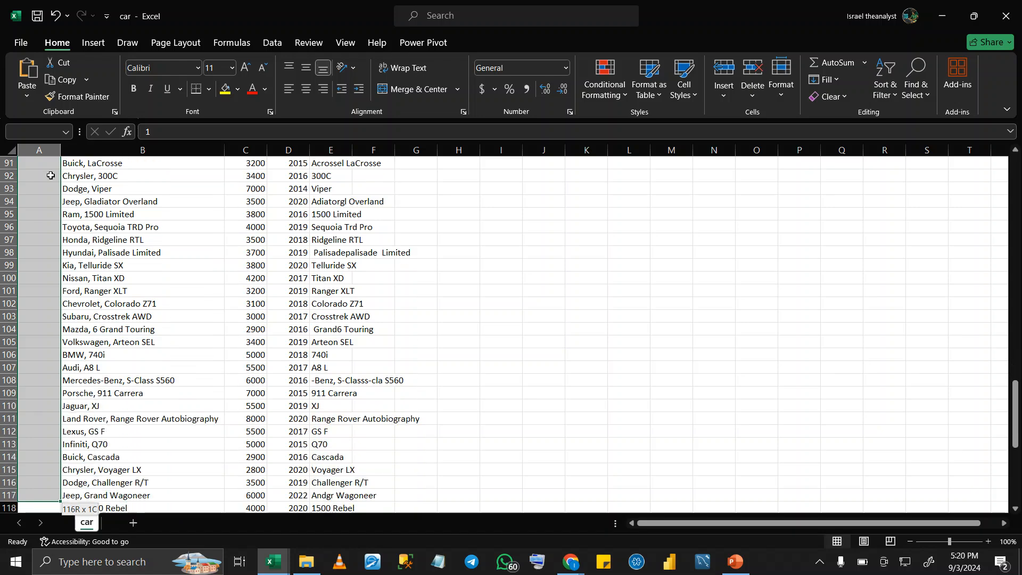
key("shift+Down")
key("shift+Down")
key("shift+Down")
key("shift+Down")
key("shift+Down")
key("shift+Down")
key("shift+Down")
key("shift+Down")
key("shift+Down")
key("shift+Down")
key("shift+Down")
key("shift+Down")
key("shift+Down")
key("shift+Down")
key("shift+Down")
key("shift+Down")
key("shift+Down")
key("shift+Down")
key("shift+Down")
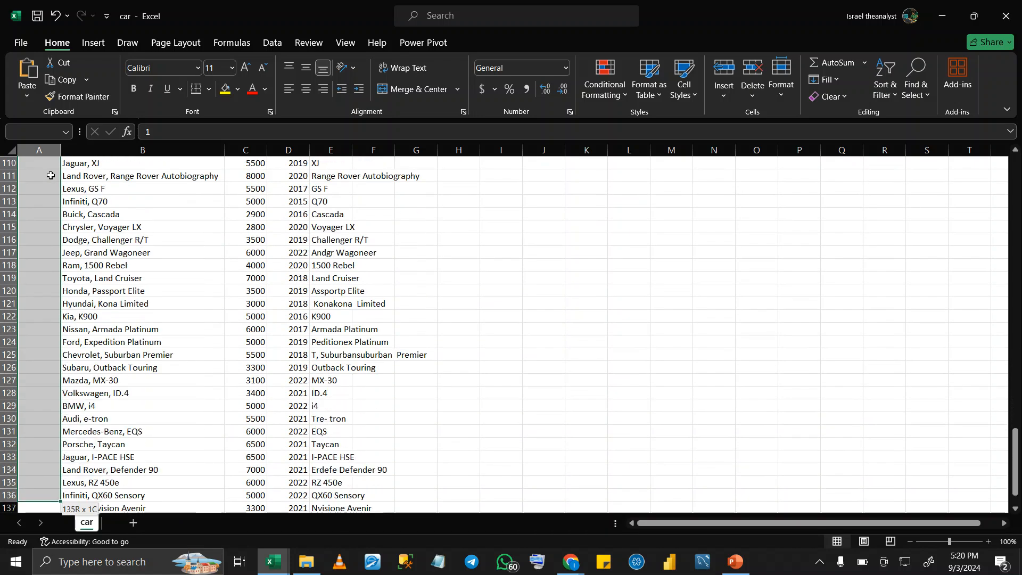
key("shift+Up")
key("shift+Up")
key("shift+Up")
key("shift+Up")
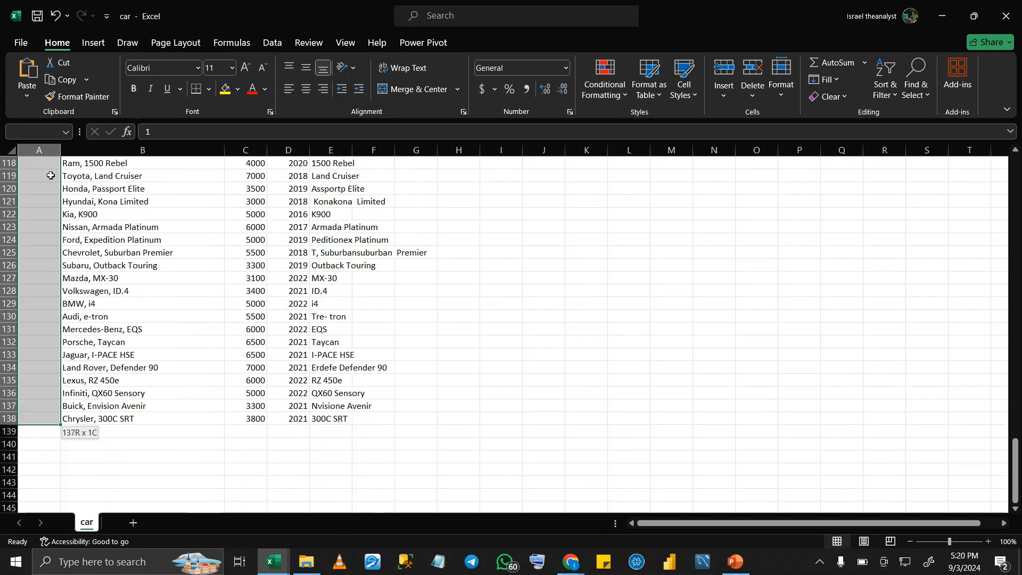
Try to fill the selected CarID cells as a series in columns using the AutoFill type
left_click(839, 79)
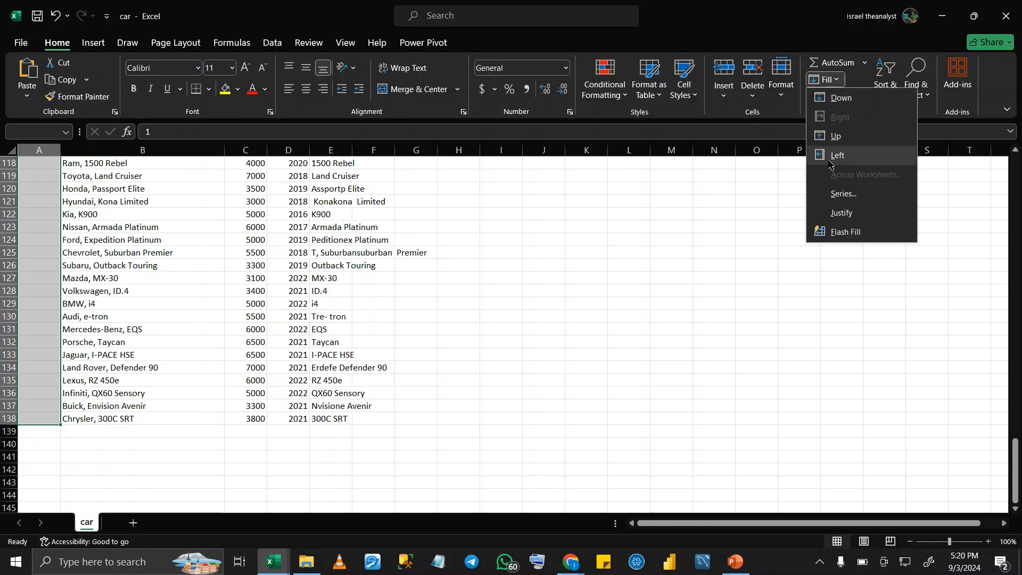
left_click(839, 197)
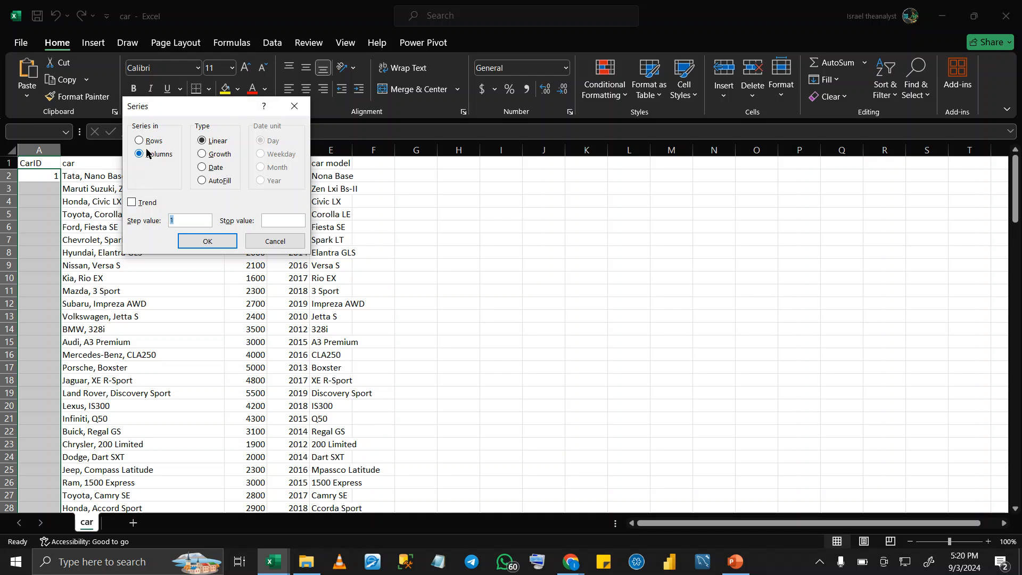
left_click(219, 181)
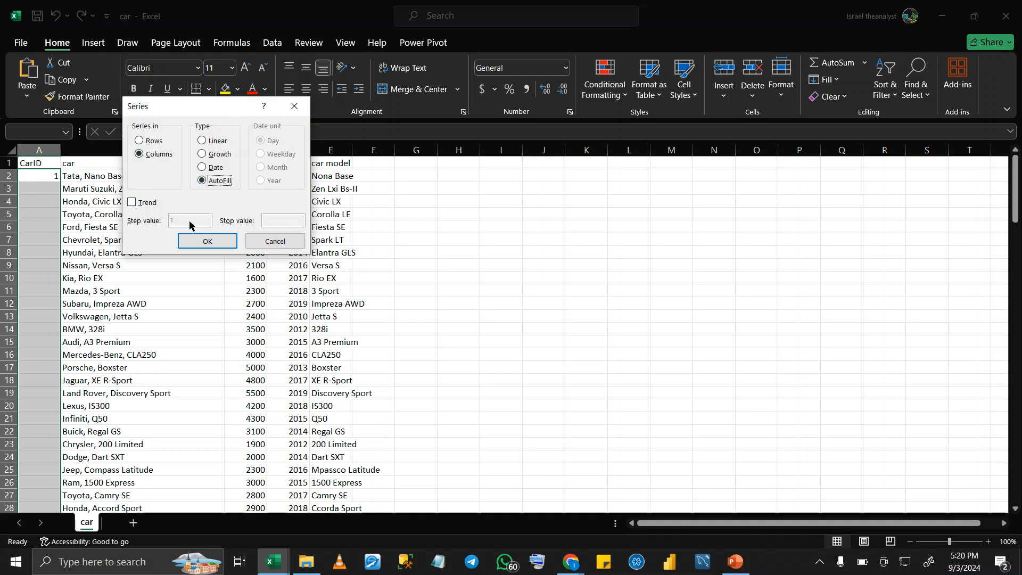
left_click(199, 241)
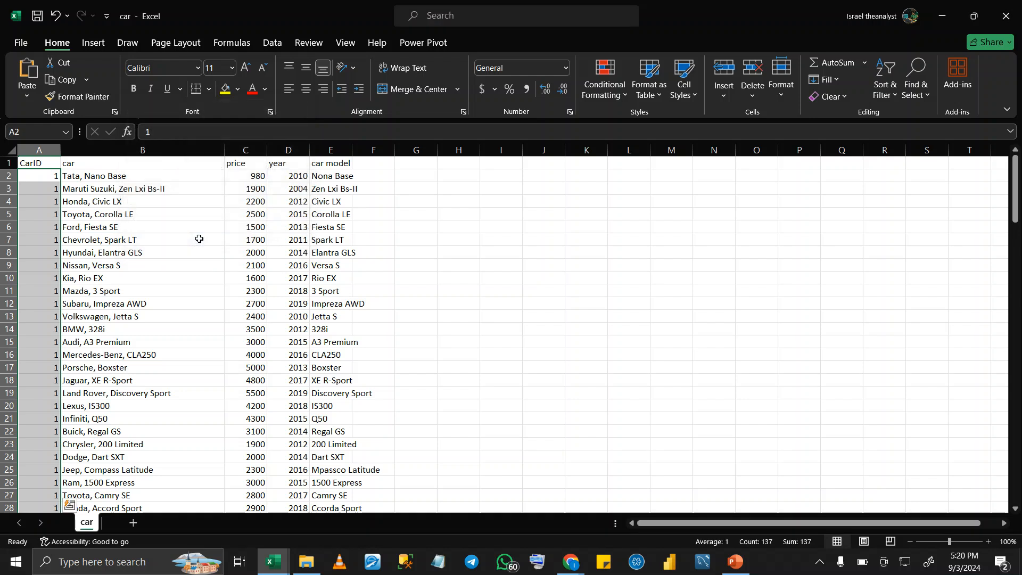
Undo the AutoFill series in the CarID column and reselect cell A2
left_click(47, 177)
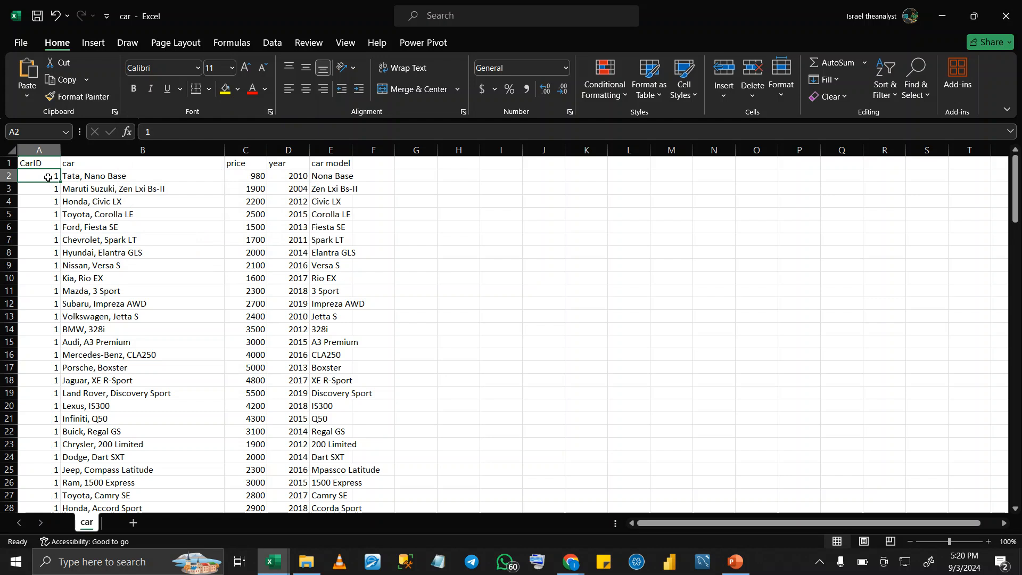
key("ctrl+z")
left_click(47, 177)
double_click(52, 176)
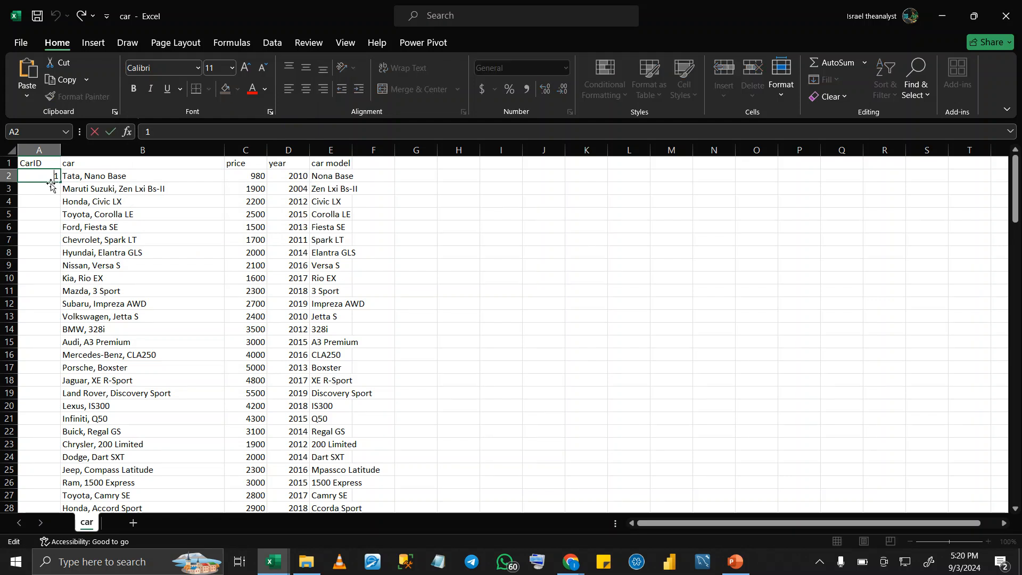
key("Escape")
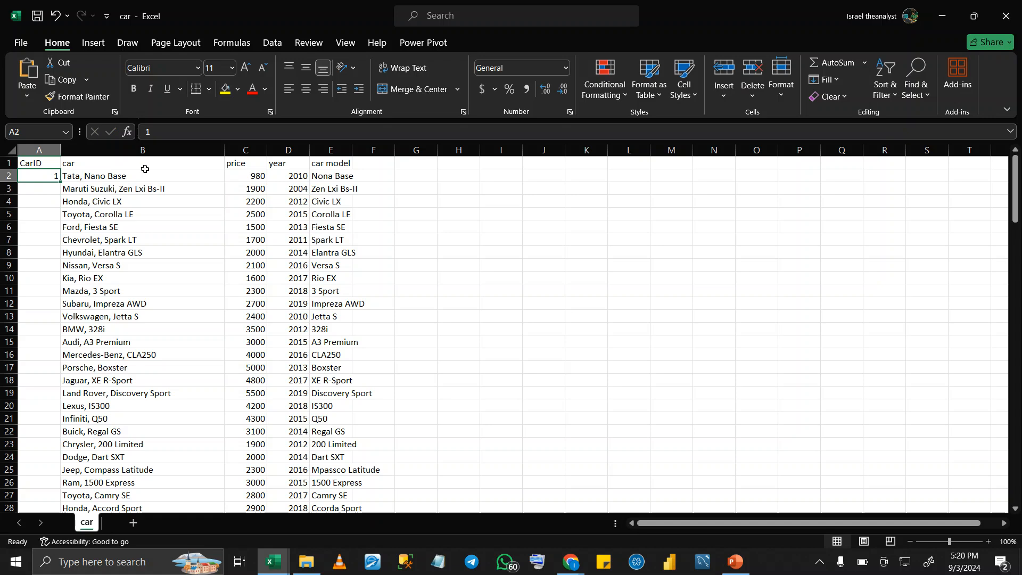
Try to fill a series from cell A2 alone, in columns with the AutoFill type
left_click(838, 80)
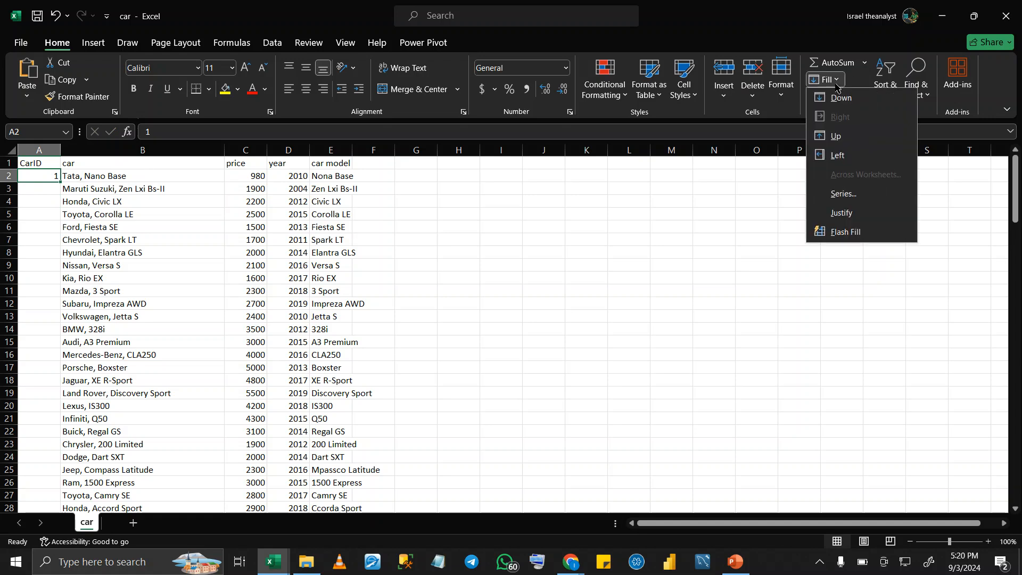
left_click(839, 201)
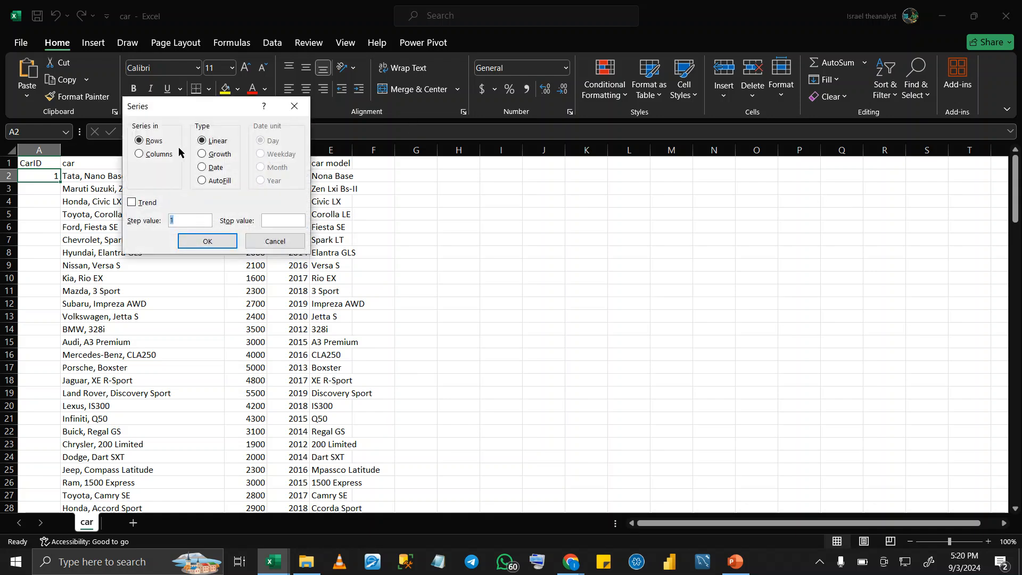
left_click(164, 154)
left_click(207, 181)
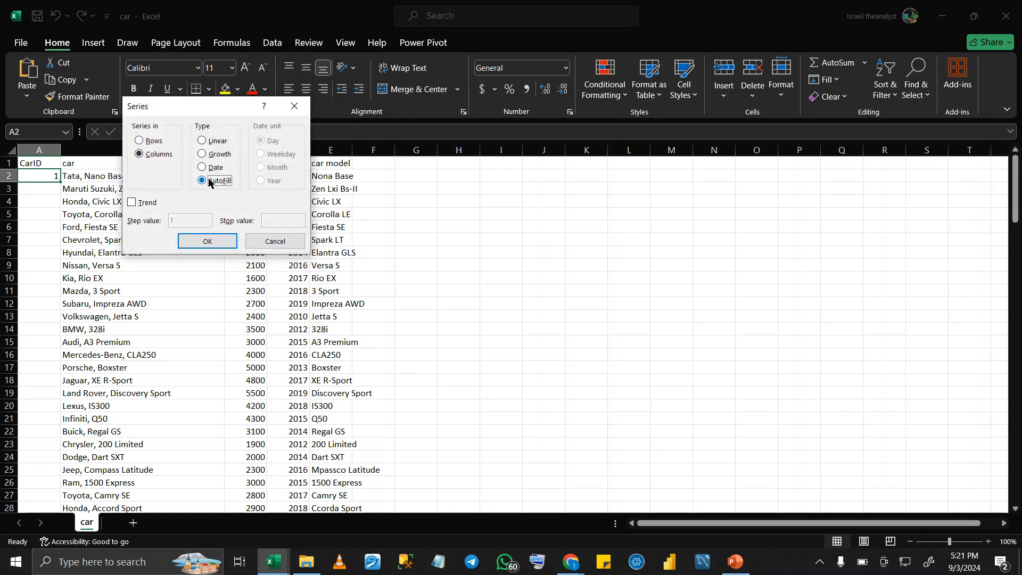
left_click(208, 242)
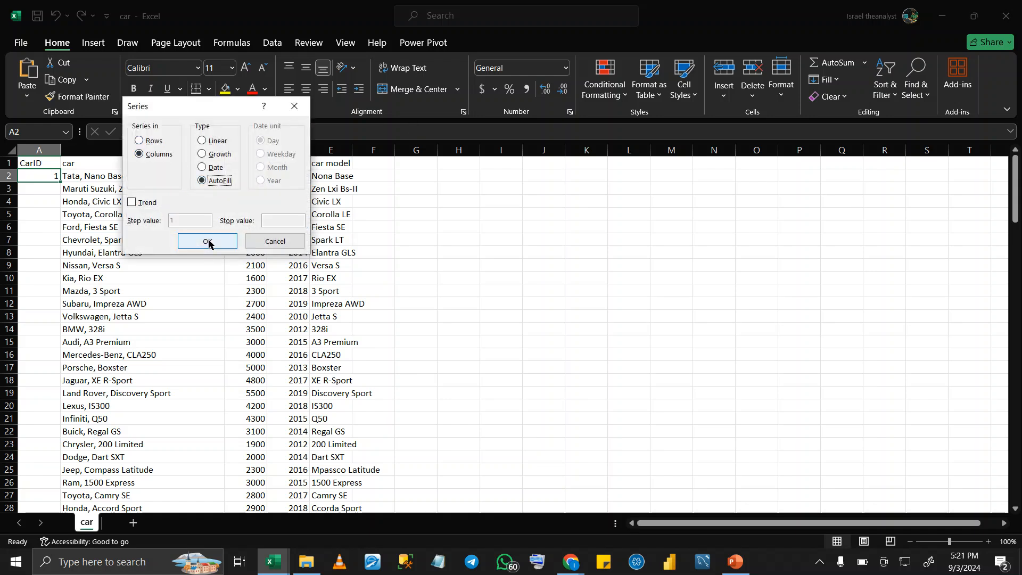
Try to extend the value in A2 down the CarID column beside the data, and undo it
double_click(59, 181)
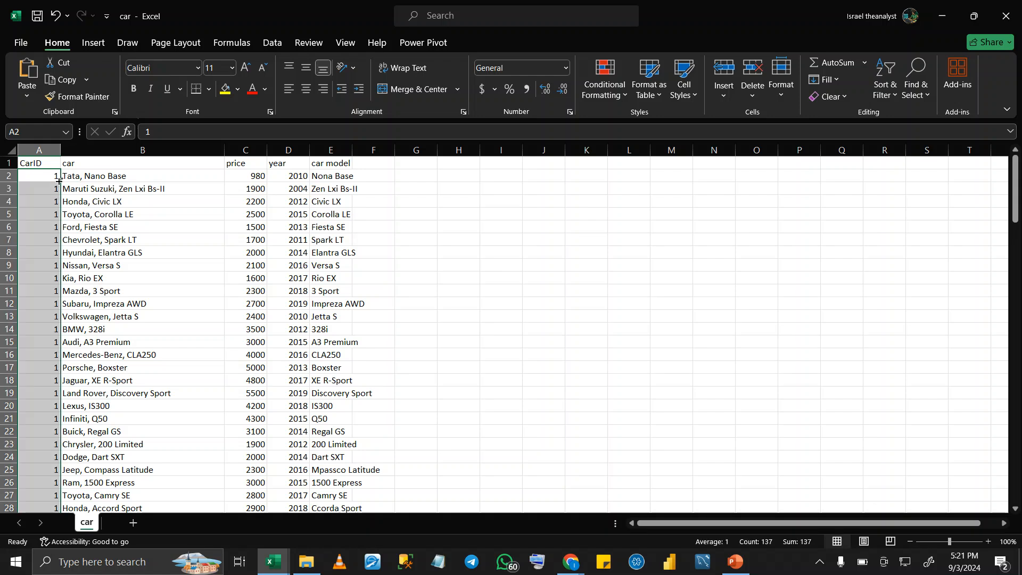
key("ctrl+z")
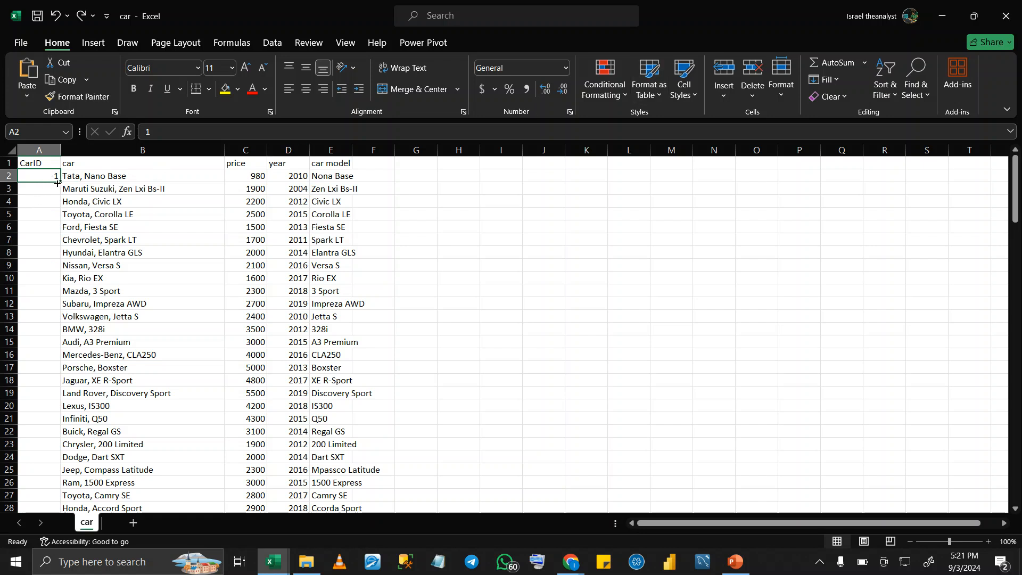
Try to fill cells A2 to A138 of the CarID column as a series in columns with the AutoFill type
double_click(56, 183)
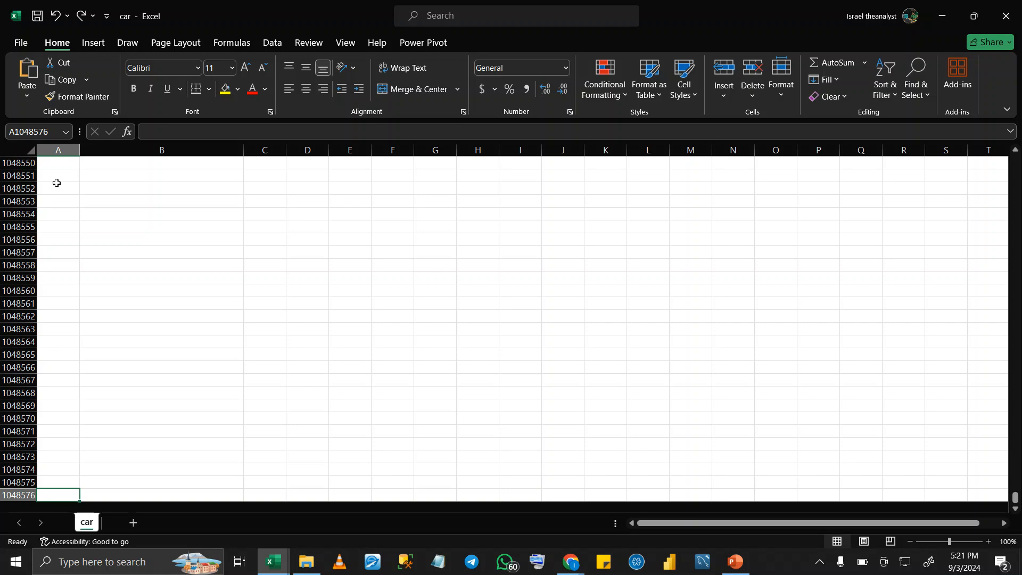
key("ctrl+Up")
key("shift+Down")
key("shift+Down")
key("shift+Down")
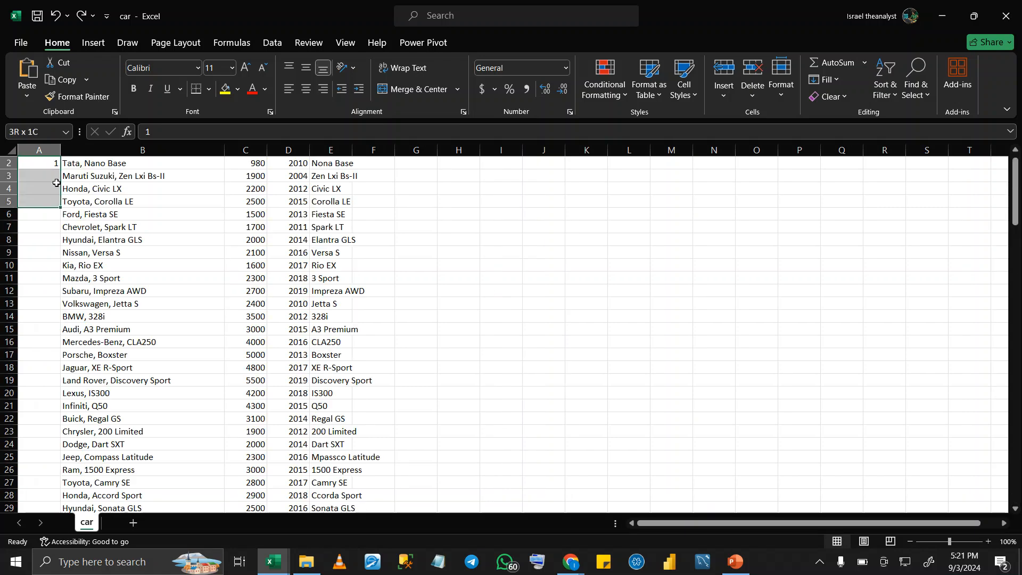
key("shift+Down")
key("shift+Down")
key("shift+Down")
key("shift+Down")
key("shift+Down")
key("shift+Down")
key("shift+Down")
key("shift+Down")
key("shift+Down")
key("shift+Down")
key("shift+Down")
key("shift+Down")
key("shift+Down")
key("shift+Down")
key("shift+Down")
key("shift+Down")
key("shift+Down")
key("shift+Down")
key("shift+Down")
key("shift+Down")
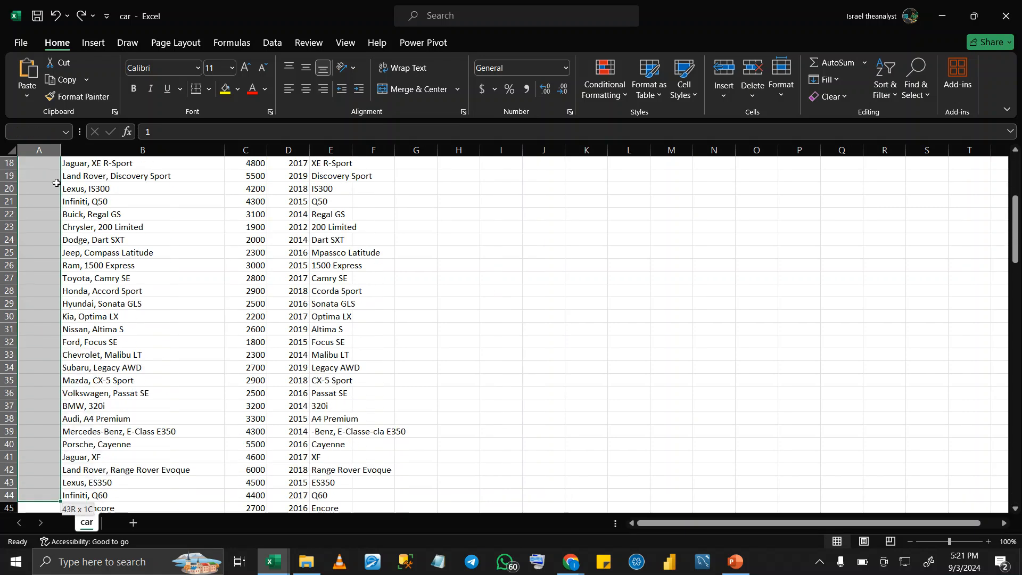
key("shift+Down")
key("shift+Down")
key("shift+Down")
key("shift+Down")
key("shift+Down")
key("shift+Down")
key("shift+Down")
key("shift+Down")
key("shift+Down")
key("shift+Down")
key("shift+Down")
key("shift+Down")
key("shift+Down")
key("shift+Down")
key("shift+Down")
key("shift+Down")
key("shift+Down")
key("shift+Down")
key("shift+Down")
key("shift+Down")
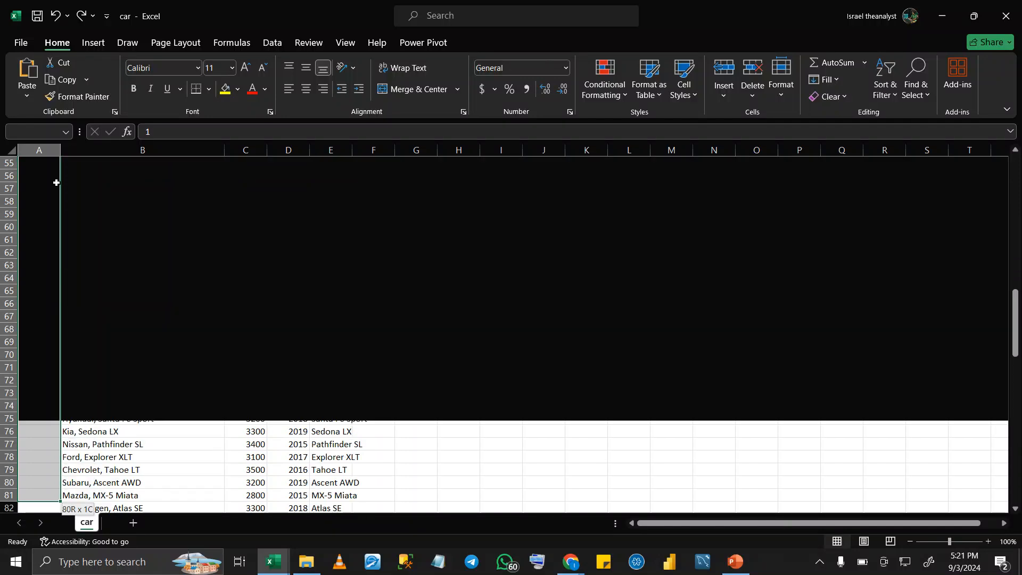
key("shift+Down")
key("shift+Down")
key("shift+Down")
key("shift+Down")
key("shift+Down")
key("shift+Down")
key("shift+Down")
key("shift+Down")
key("shift+Down")
key("shift+Down")
key("shift+Down")
key("shift+Down")
key("shift+Down")
key("shift+Down")
key("shift+Down")
key("shift+Down")
key("shift+Down")
key("shift+Down")
key("shift+Down")
key("shift+Down")
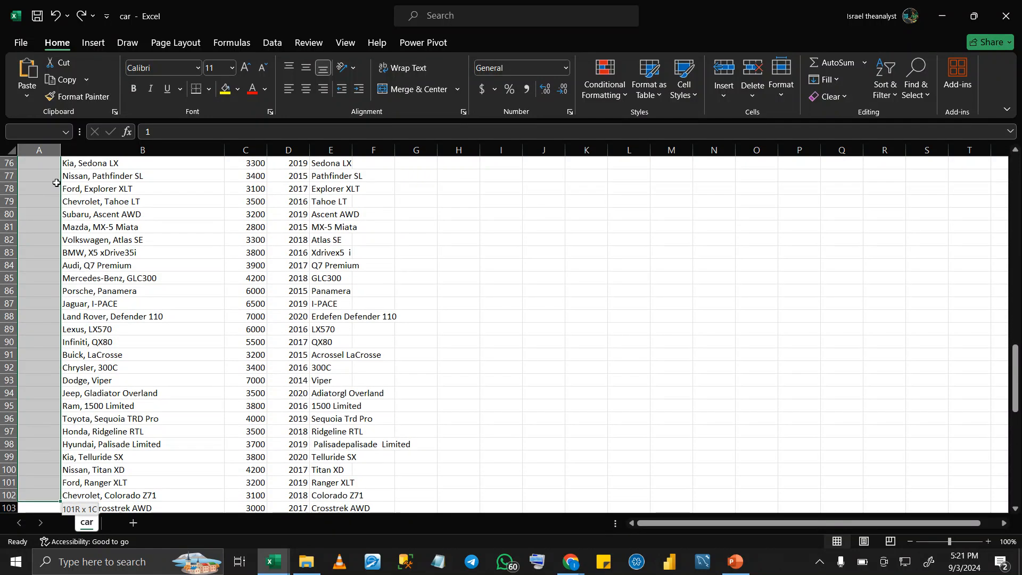
key("shift+Down")
key("shift+Down")
key("shift+Down")
key("shift+Down")
key("shift+Down")
key("shift+Down")
key("shift+Down")
key("shift+Down")
key("shift+Down")
key("shift+Down")
key("shift+Down")
key("shift+Down")
key("shift+Down")
key("shift+Down")
key("shift+Down")
key("shift+Down")
key("shift+Down")
key("shift+Down")
key("shift+Down")
key("shift+Down")
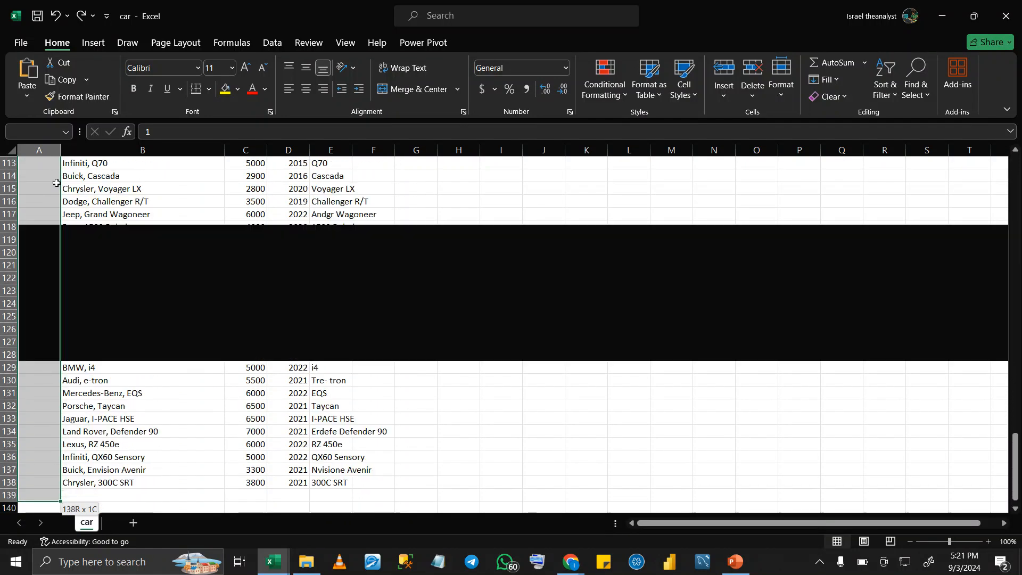
key("shift+Down")
key("shift+Down")
key("shift+Down")
key("shift+Down")
key("shift+Up")
key("shift+Up")
key("shift+Up")
key("shift+Up")
key("shift+Up")
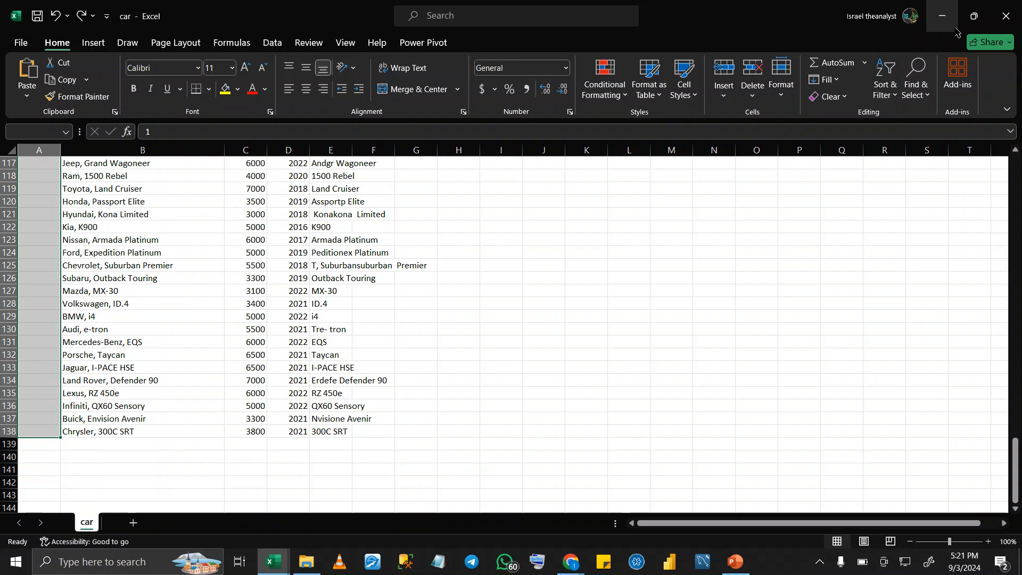
left_click(826, 80)
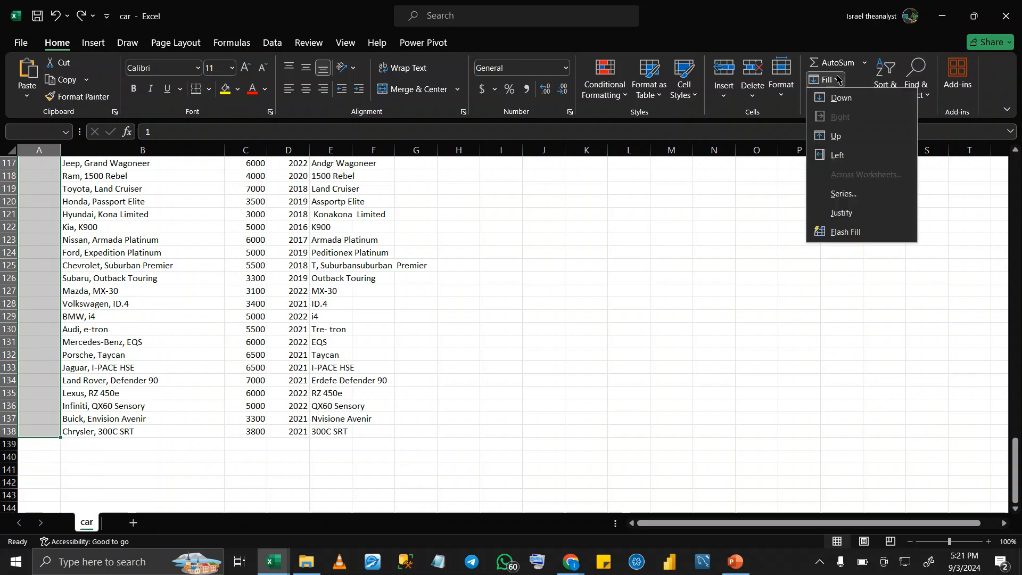
left_click(833, 195)
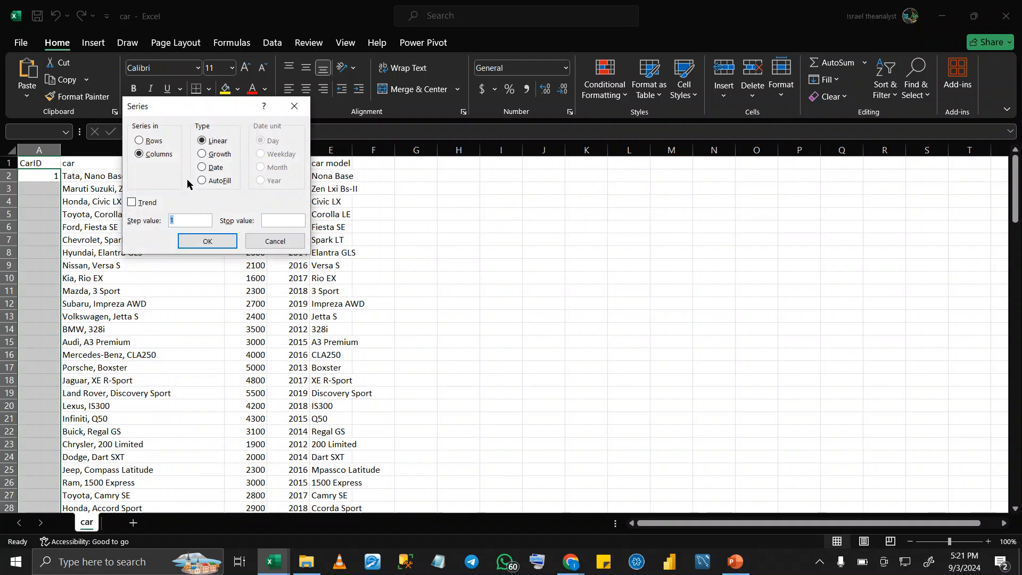
left_click(216, 181)
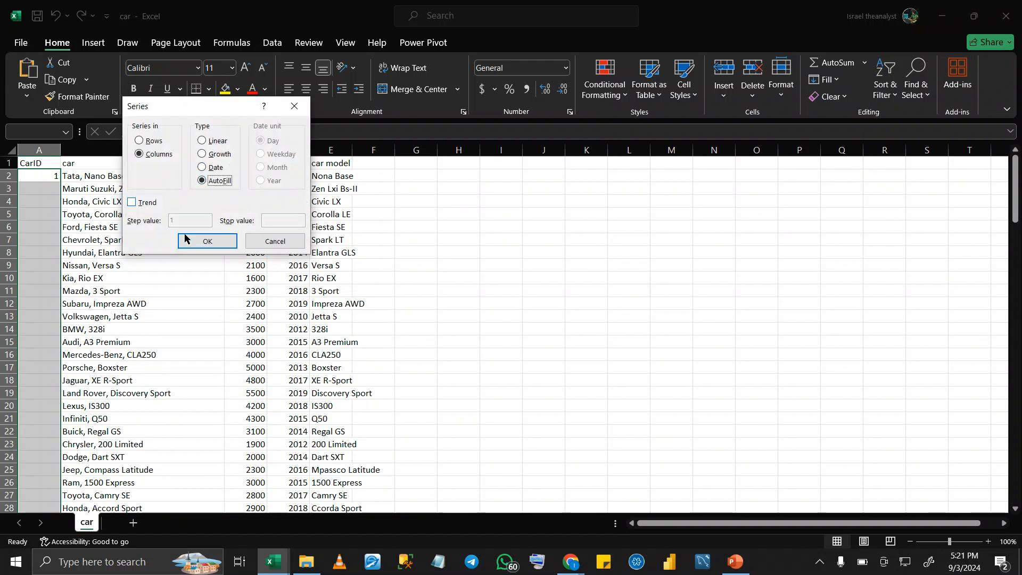
left_click(202, 243)
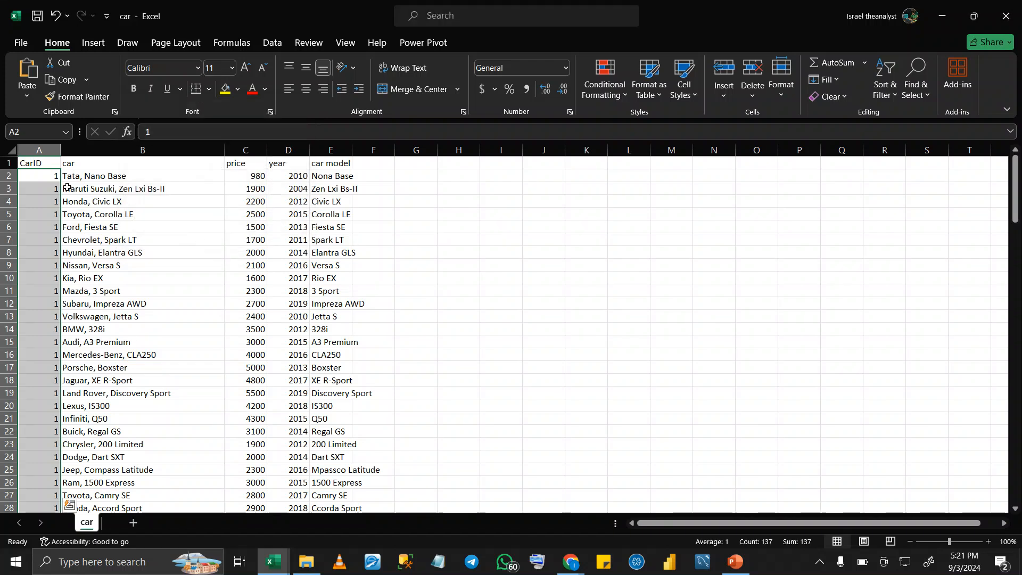
Leave cell A2 unedited and undo the AutoFill series in the CarID column
double_click(52, 177)
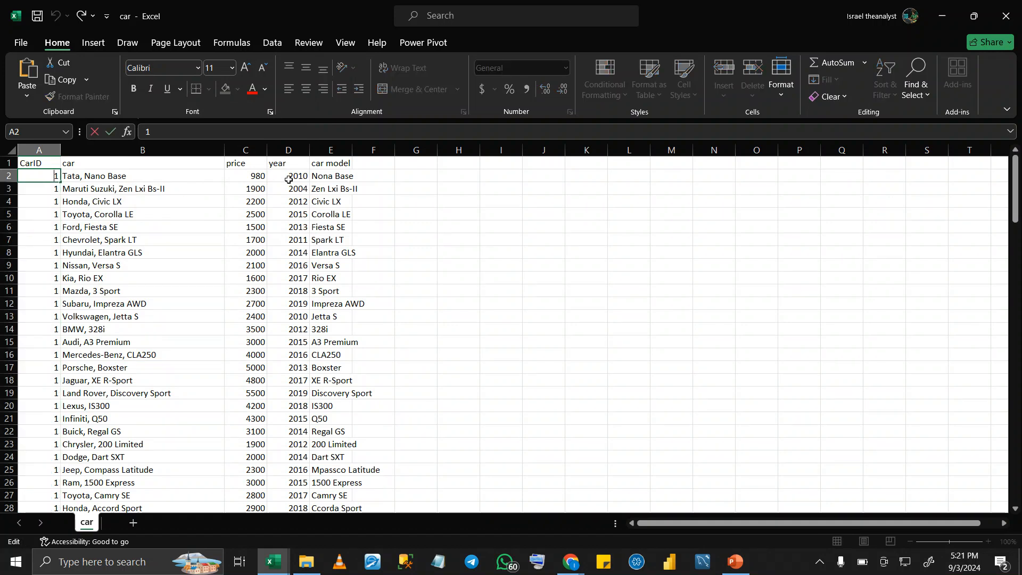
key("Escape")
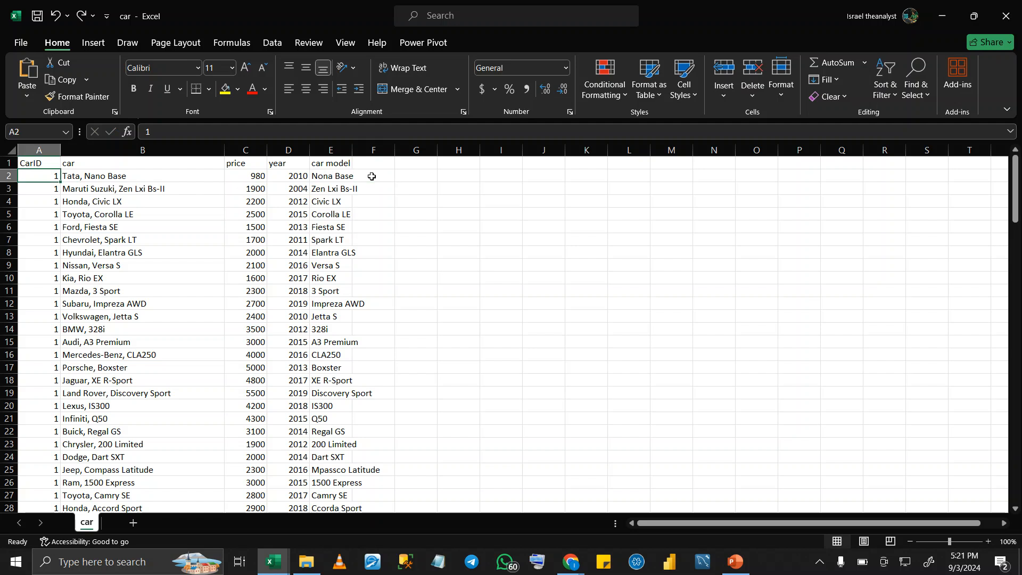
key("ctrl+z")
Replace the value in cell A2 with the formula =ROW(A2)
left_click(38, 178)
key("BackSpace")
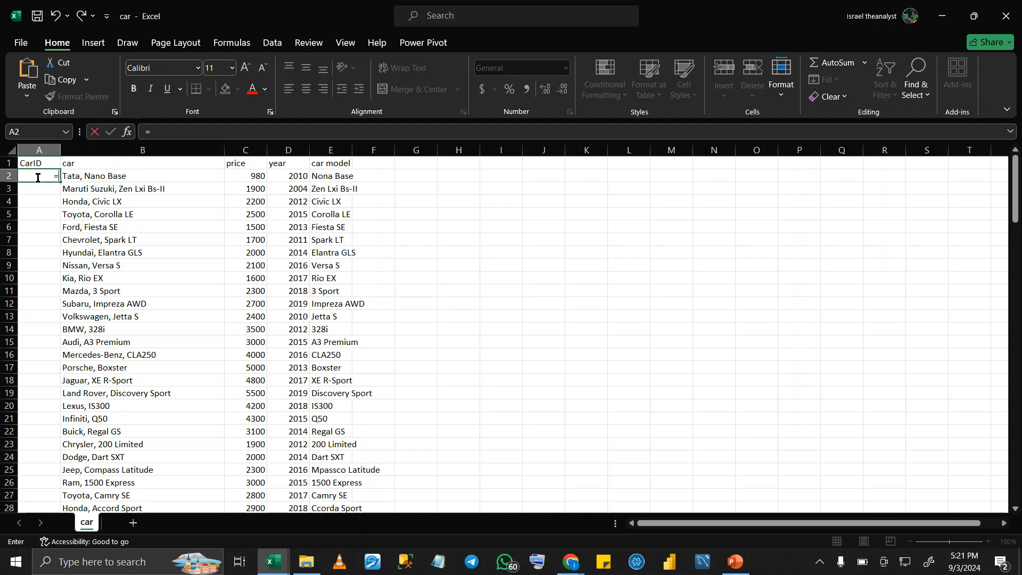
type("=R")
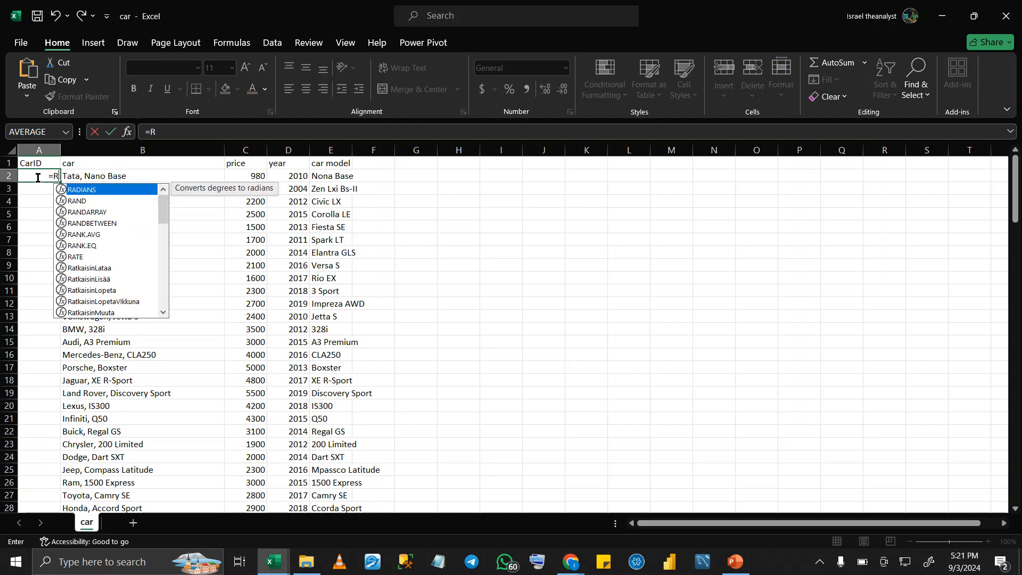
type("OW")
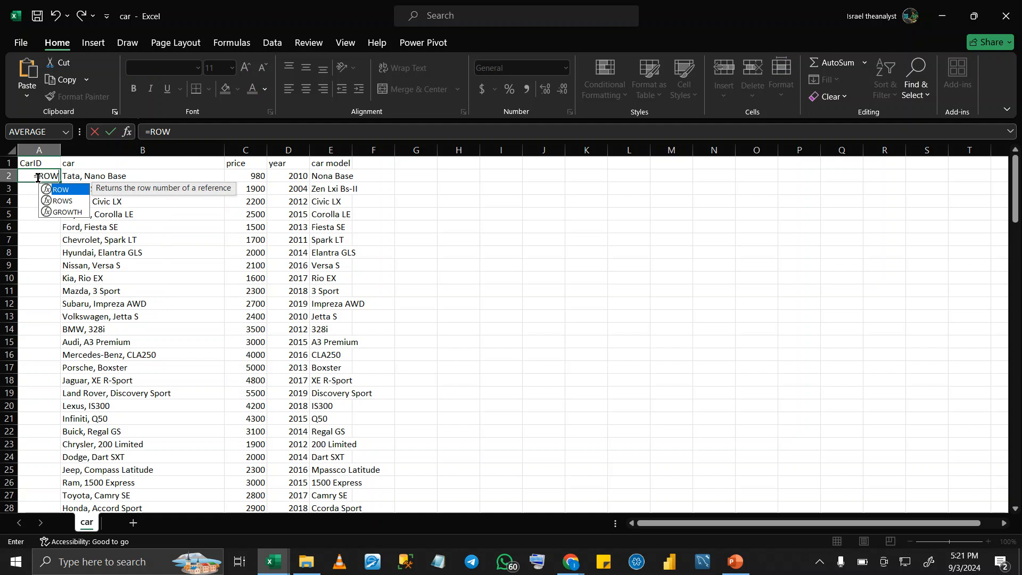
type("(A")
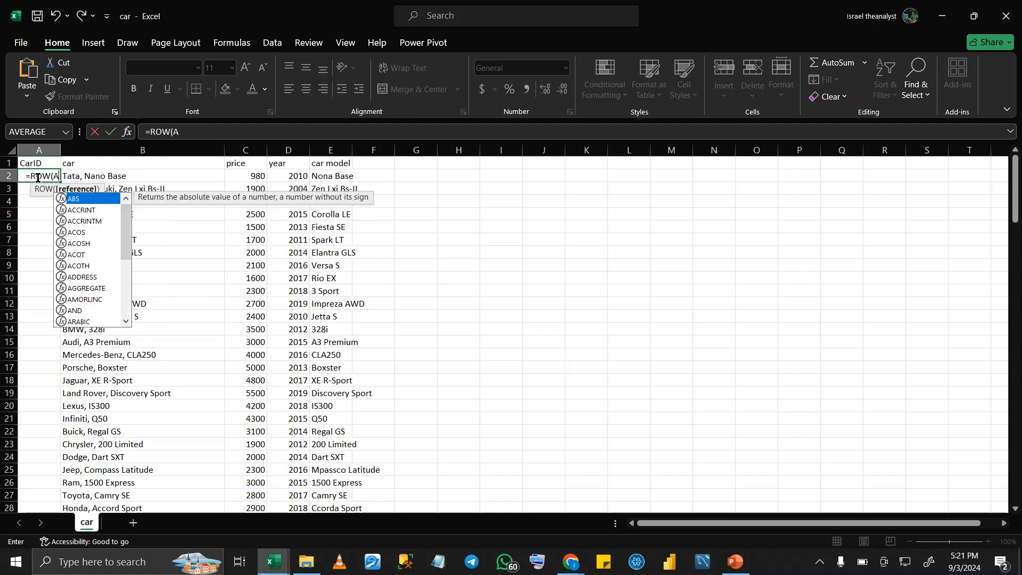
type("!")
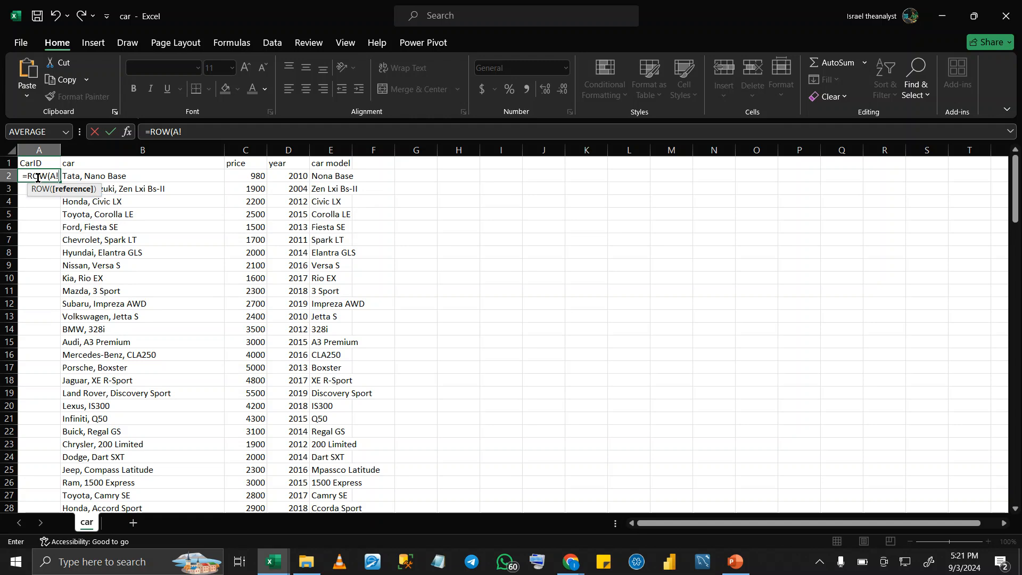
key("BackSpace")
type("1")
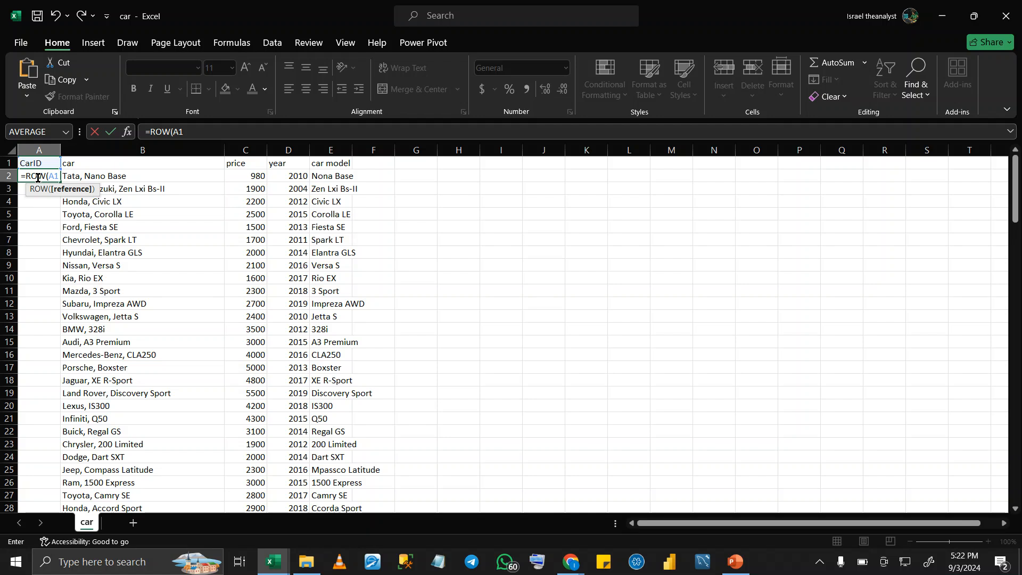
left_click(196, 134)
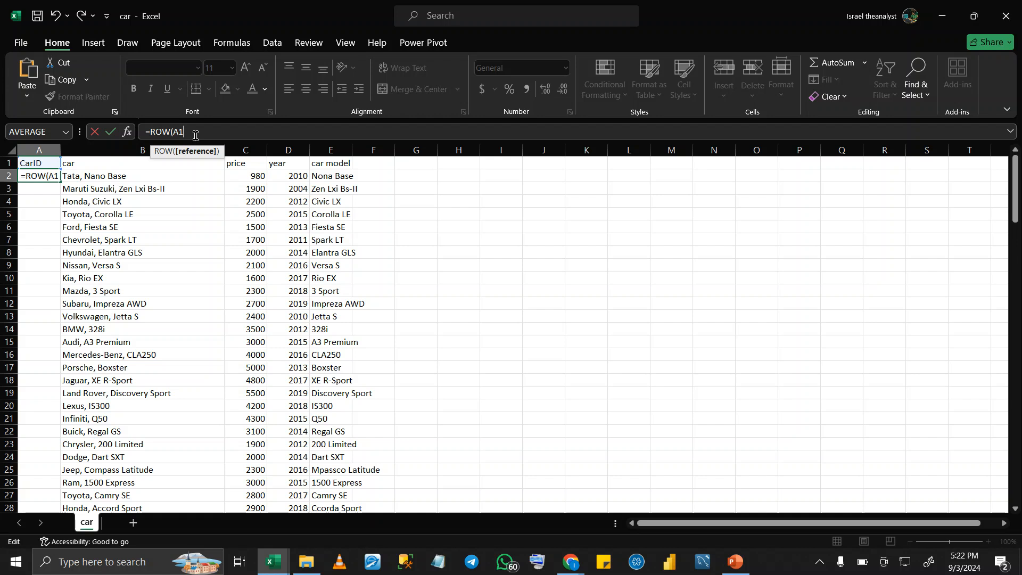
key("BackSpace")
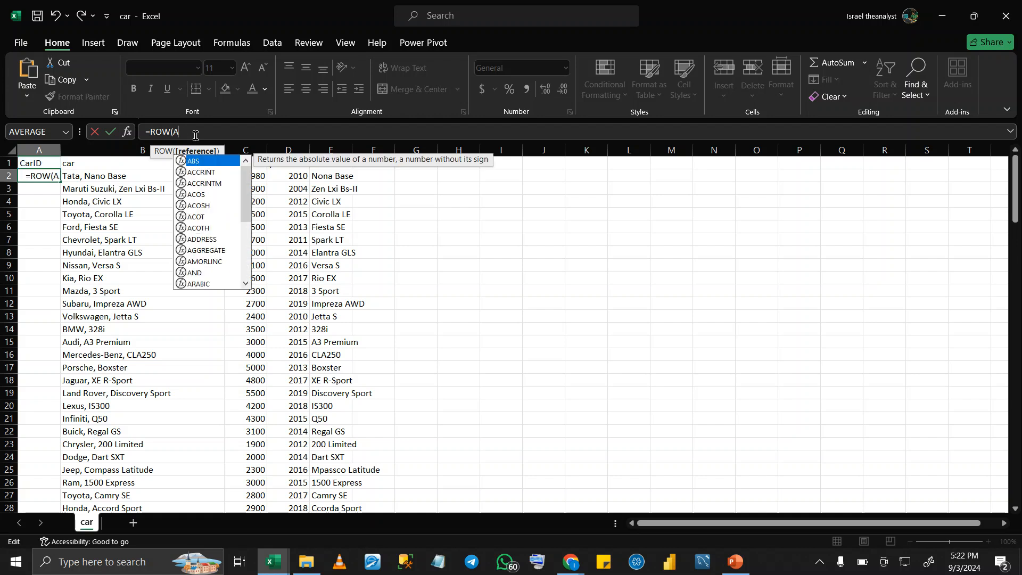
type("2")
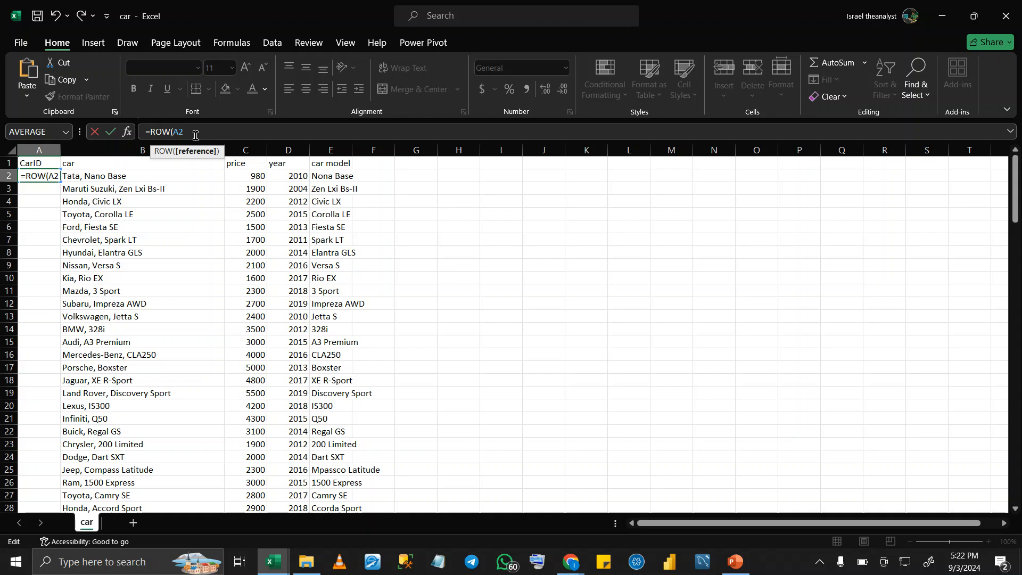
key("Return")
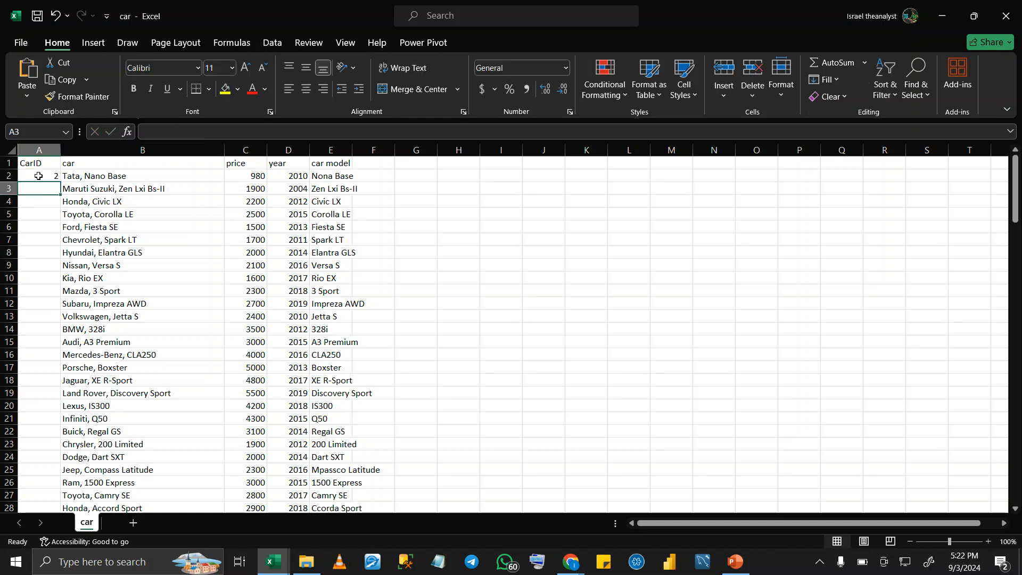
Change the formula in cell A2 to =ROW(A1)
left_click(39, 176)
double_click(39, 176)
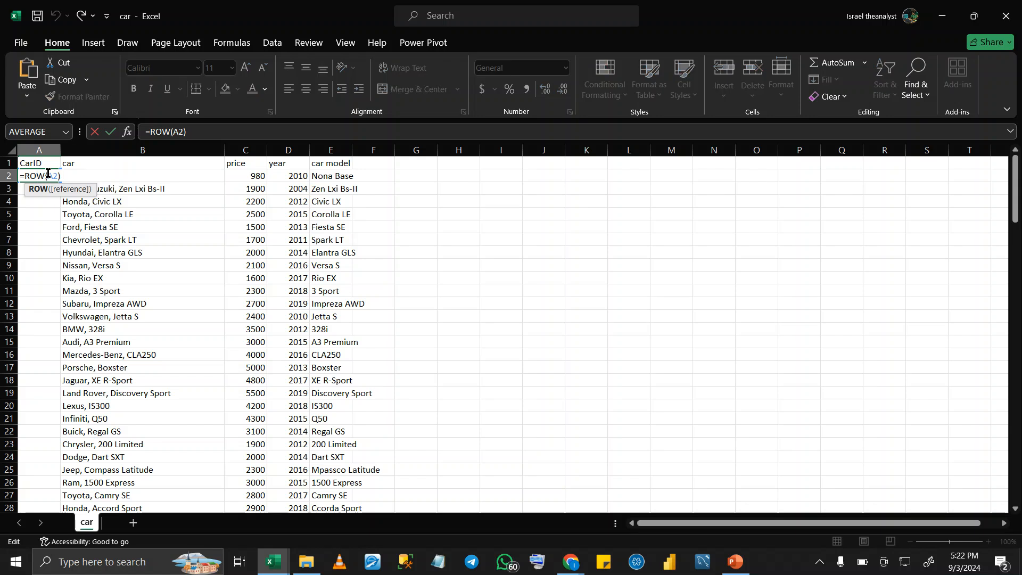
left_click(60, 176)
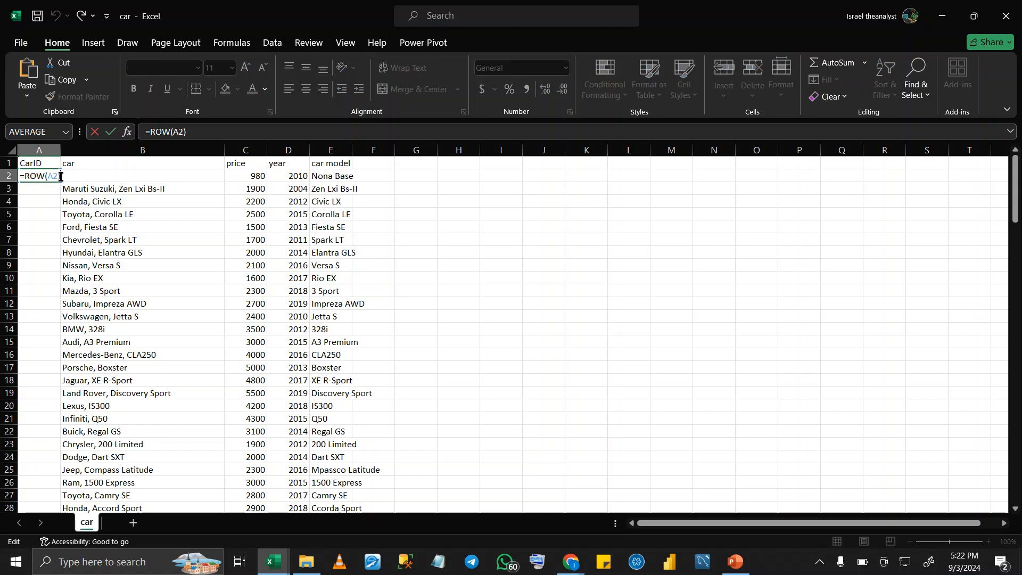
key("BackSpace")
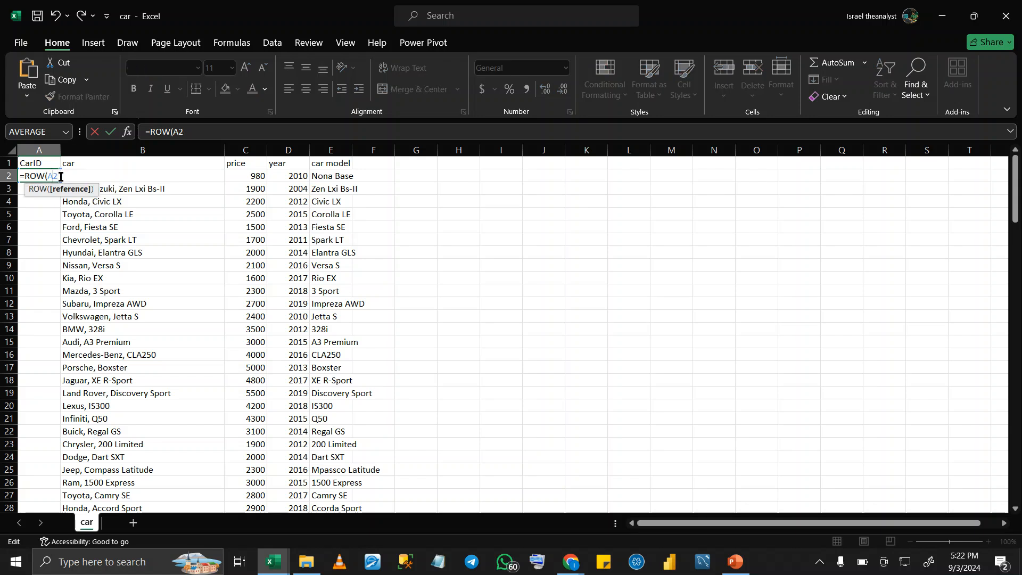
key("BackSpace")
key("BackSpace")
left_click(197, 131)
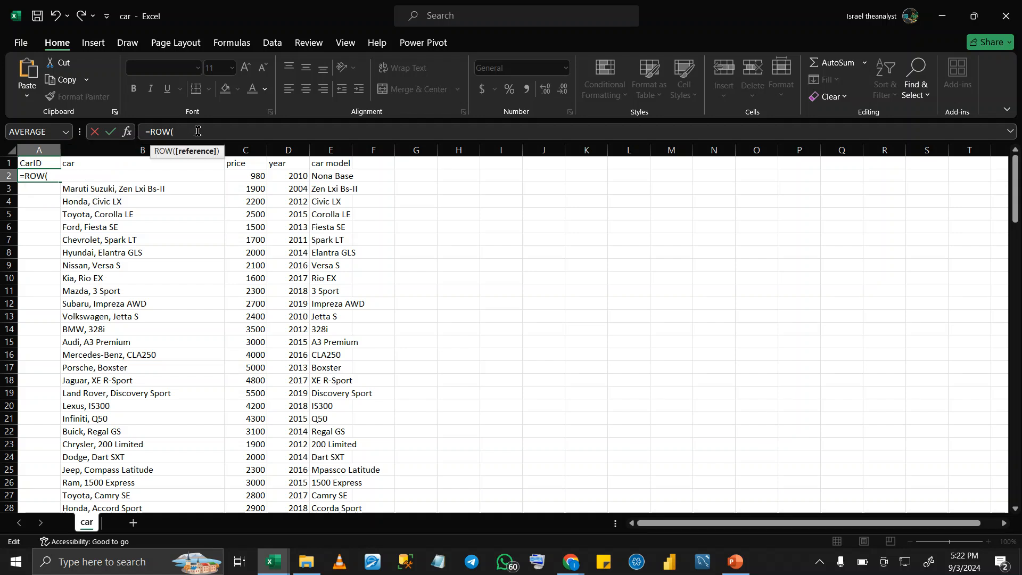
type("a")
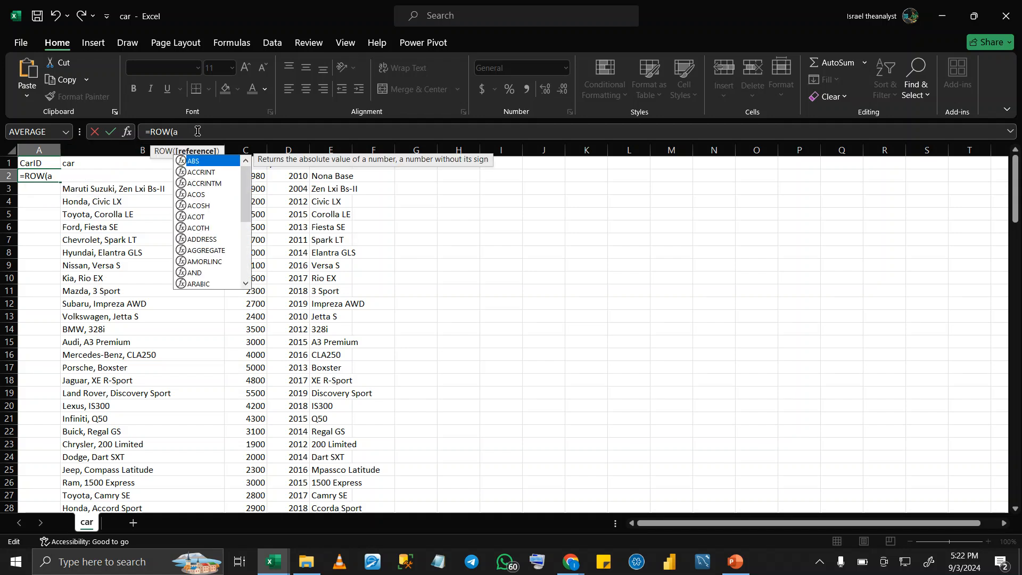
type("1)")
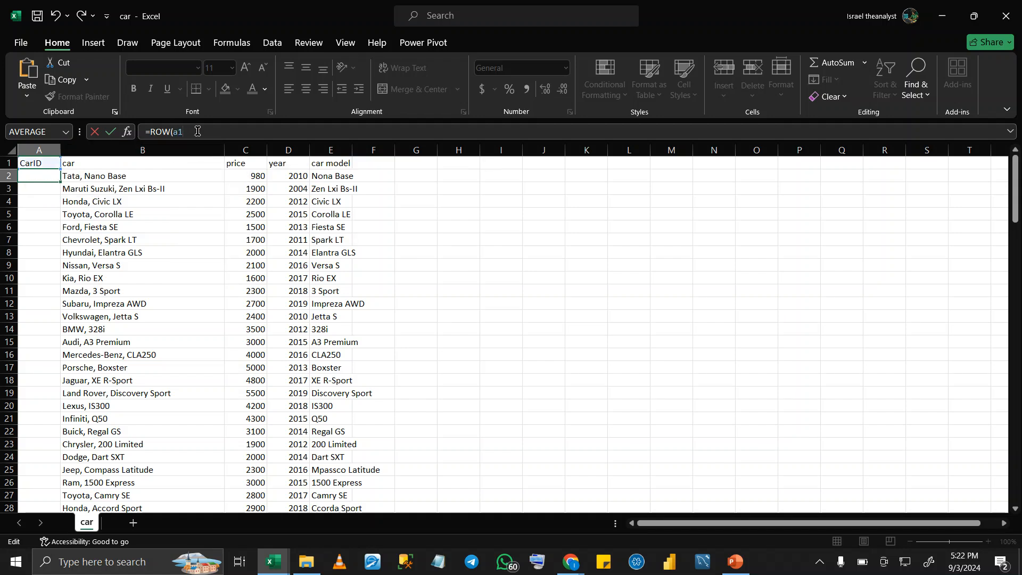
key("Return")
Copy the ROW formula from cell A2 down the CarID column to the last data row, A138
left_click(41, 175)
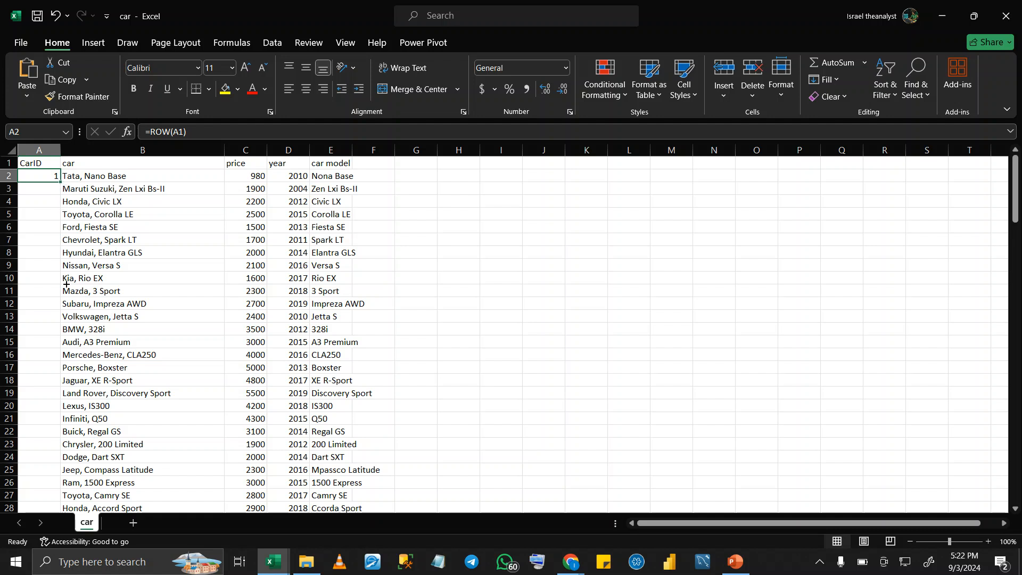
left_click_drag(66, 284, 65, 511)
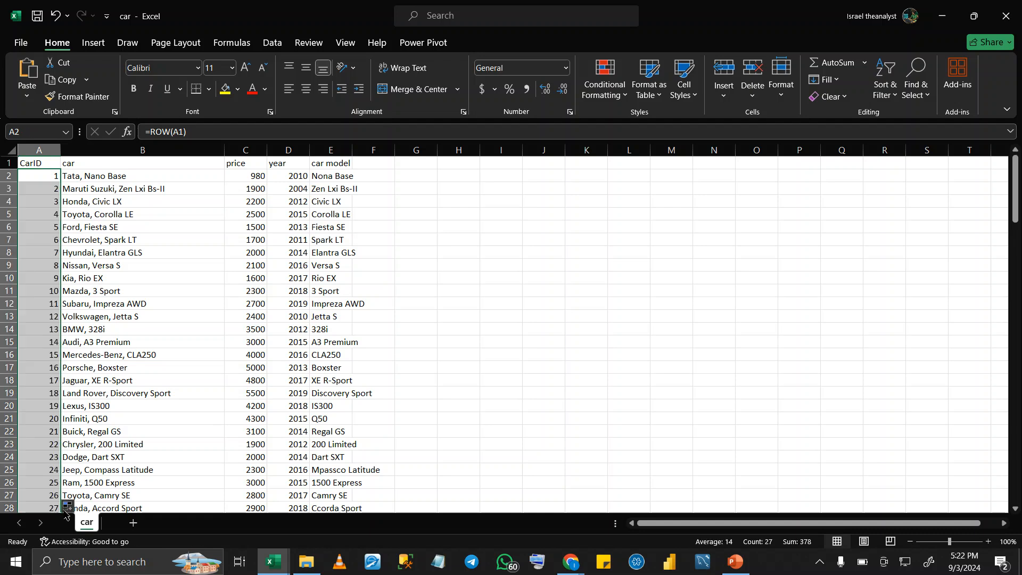
scroll(75, 411, "down", 1)
scroll(75, 411, "down", 4)
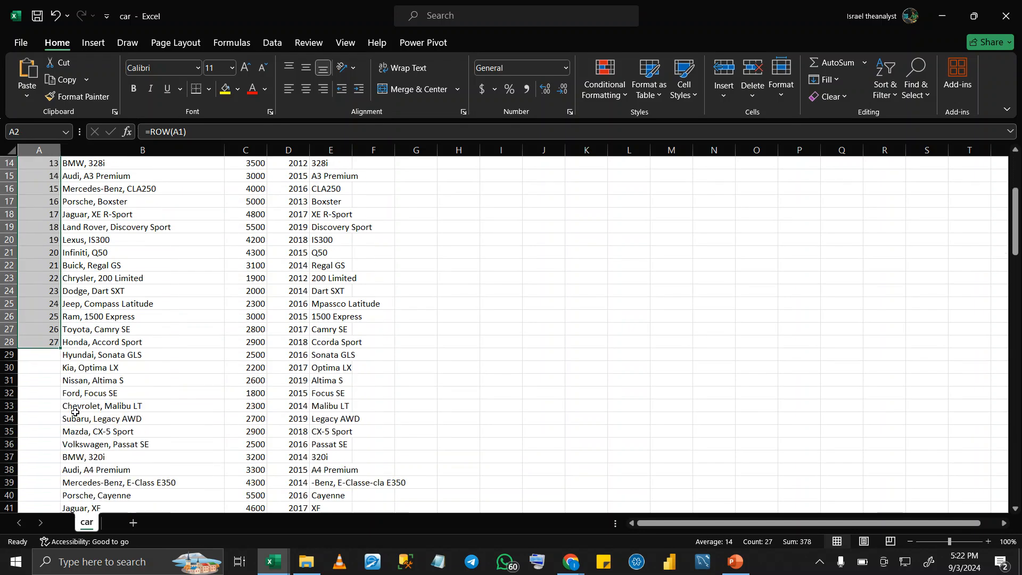
left_click_drag(61, 348, 68, 528)
scroll(48, 385, "down", 3)
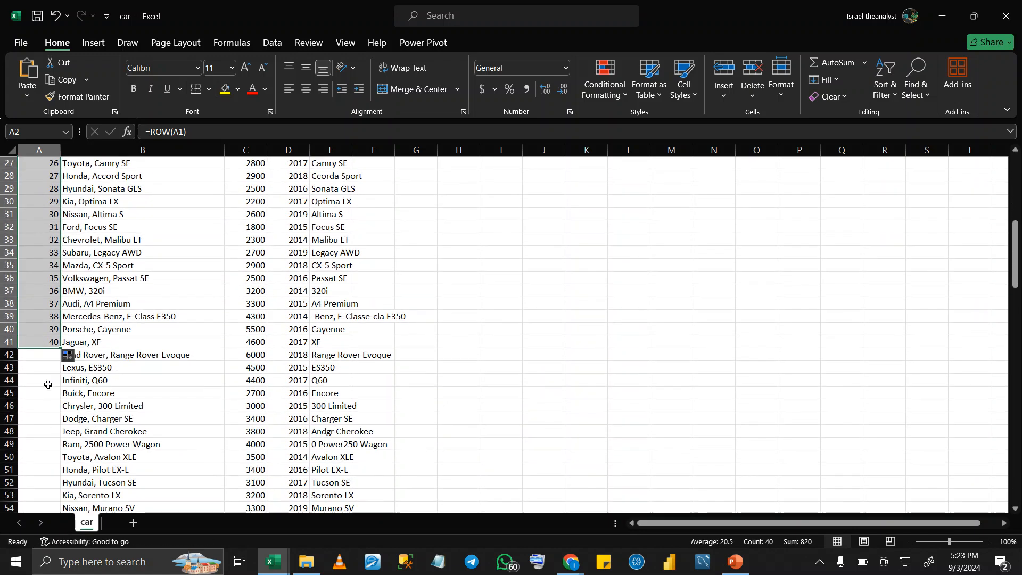
left_click_drag(60, 348, 65, 440)
scroll(65, 440, "down", 2)
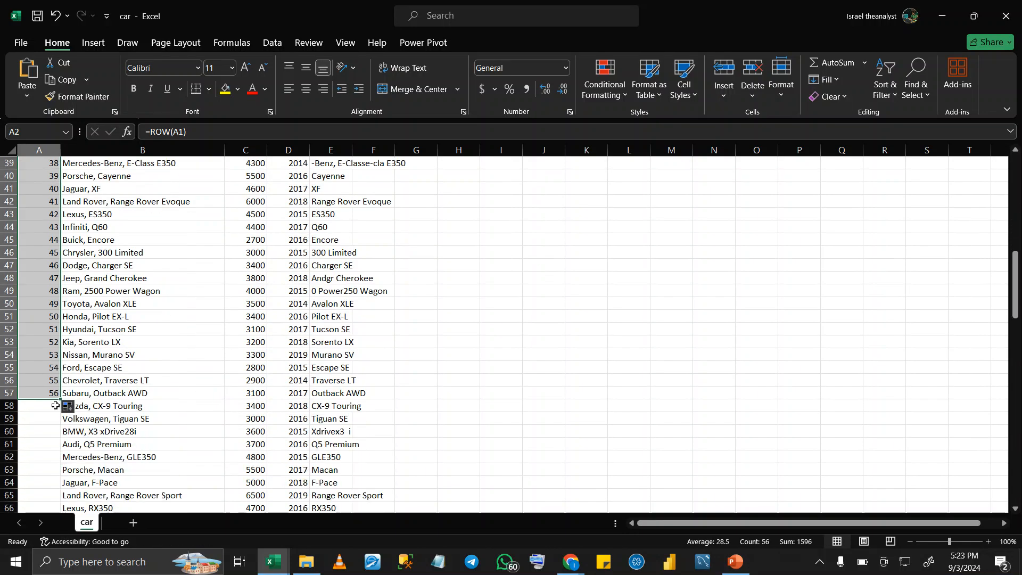
left_click_drag(58, 397, 69, 467)
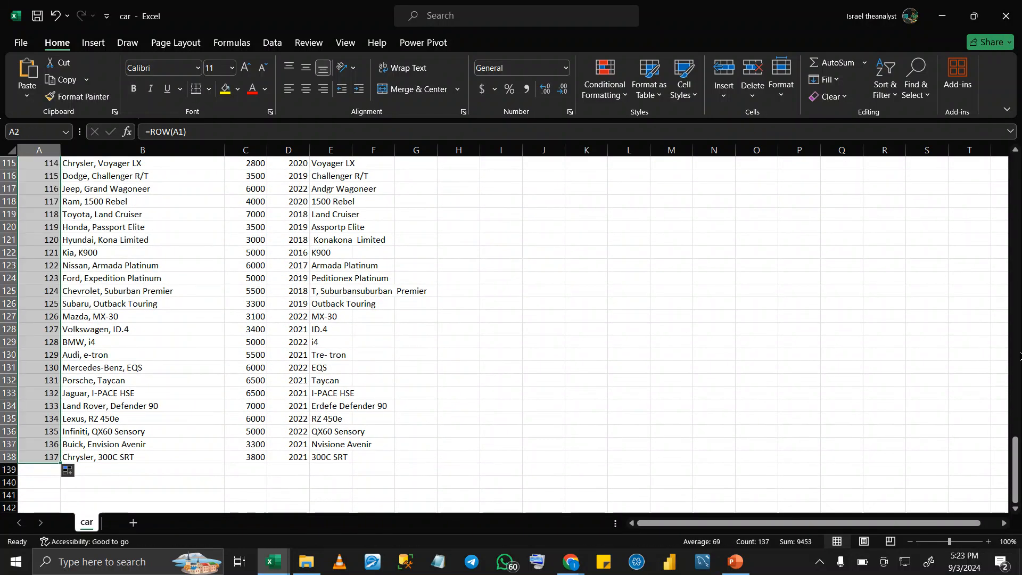
left_click_drag(1017, 458, 1018, 160)
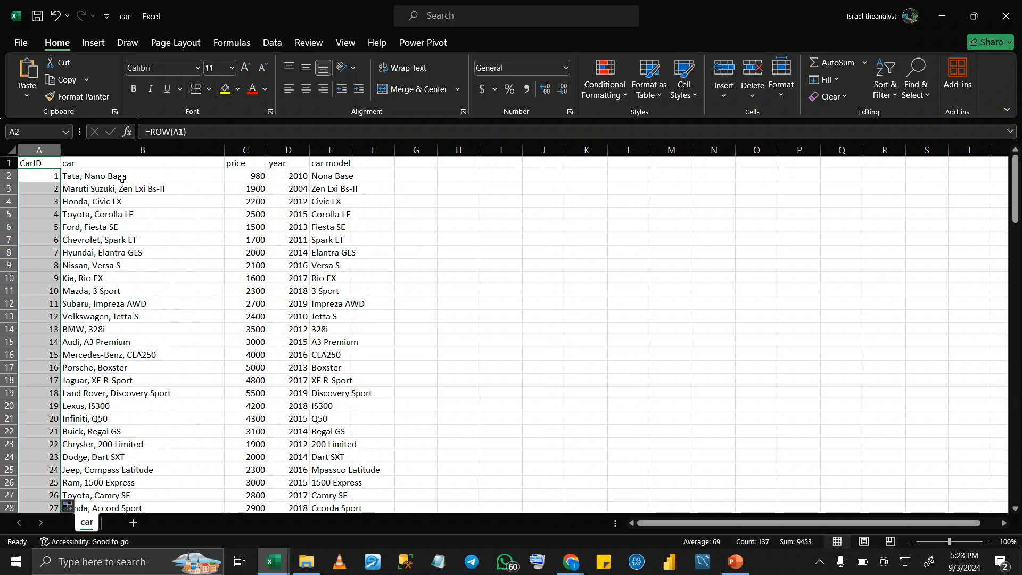
left_click(80, 175)
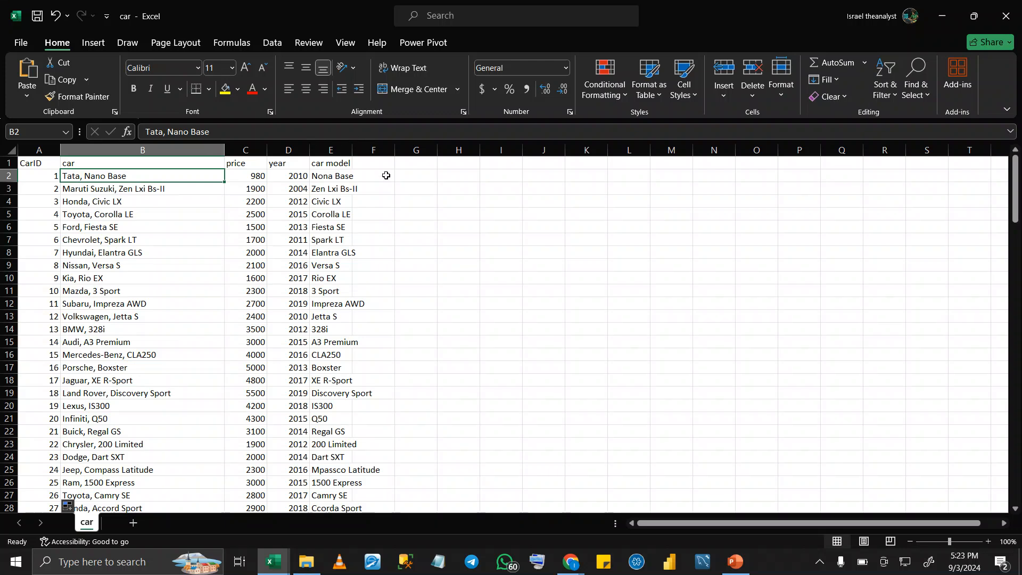
left_click(386, 175)
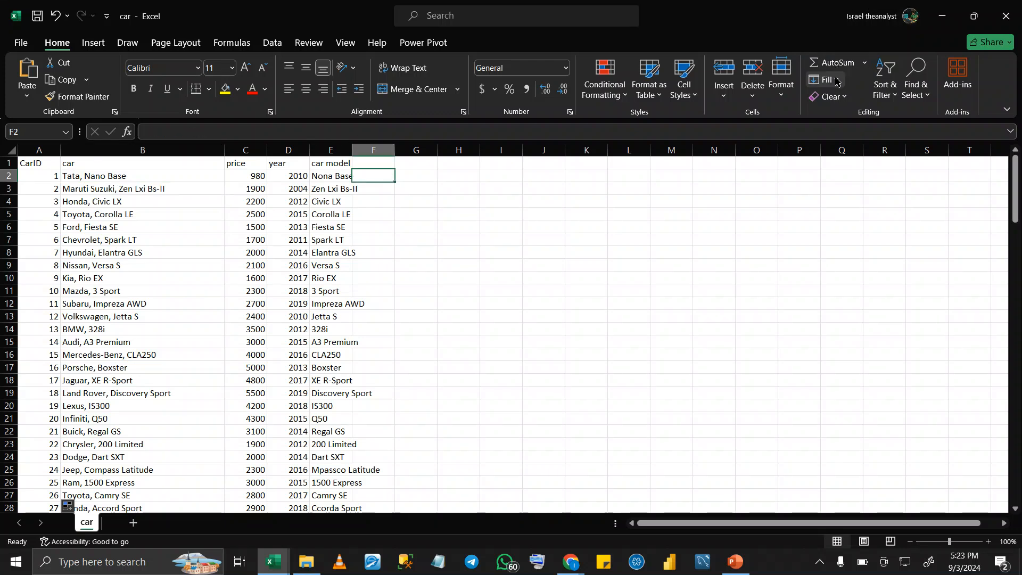
left_click(836, 81)
left_click(837, 81)
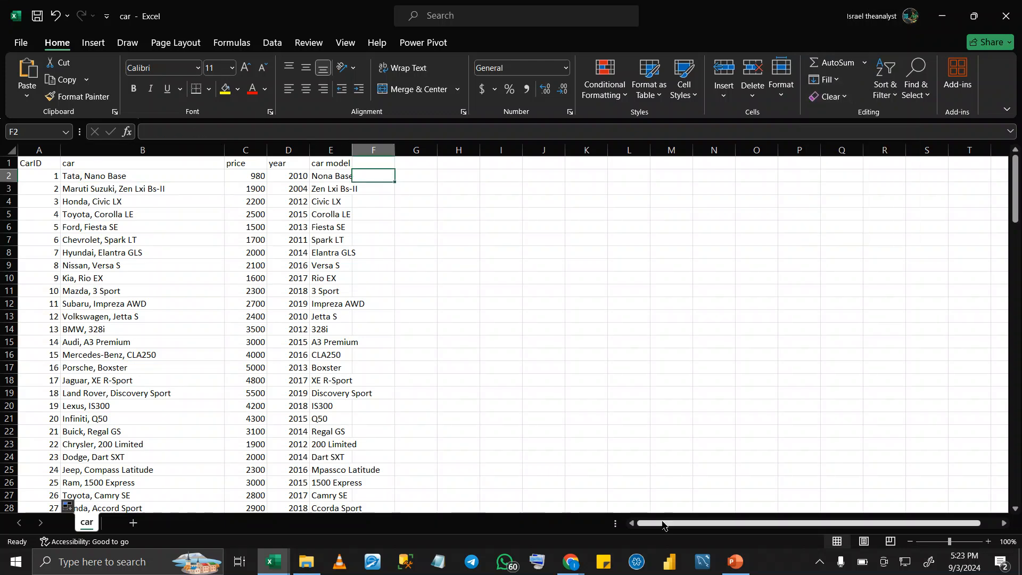
Switch to the Google Meet call in Chrome and check the in-call messages and reactions
left_click(569, 559)
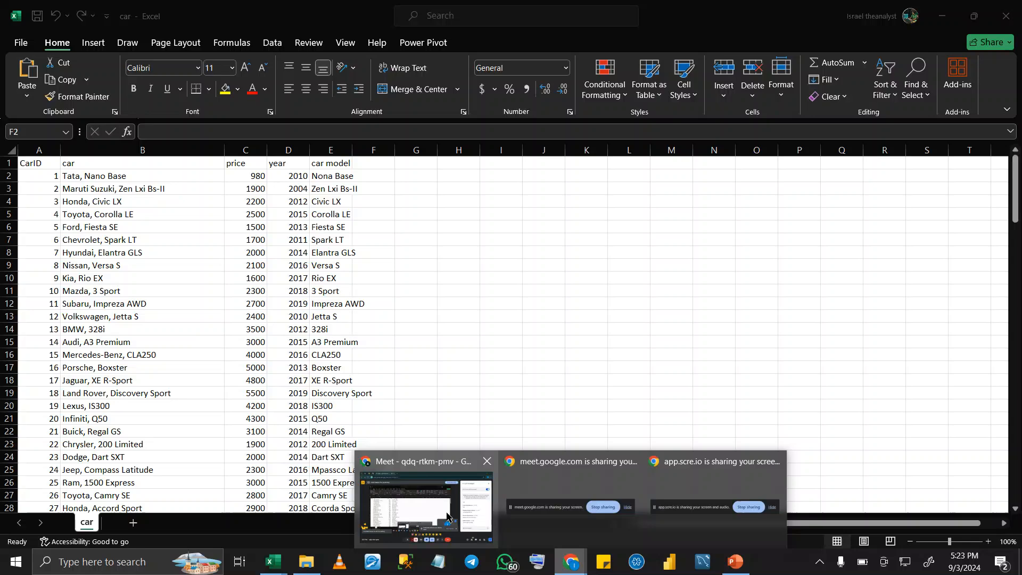
left_click(425, 503)
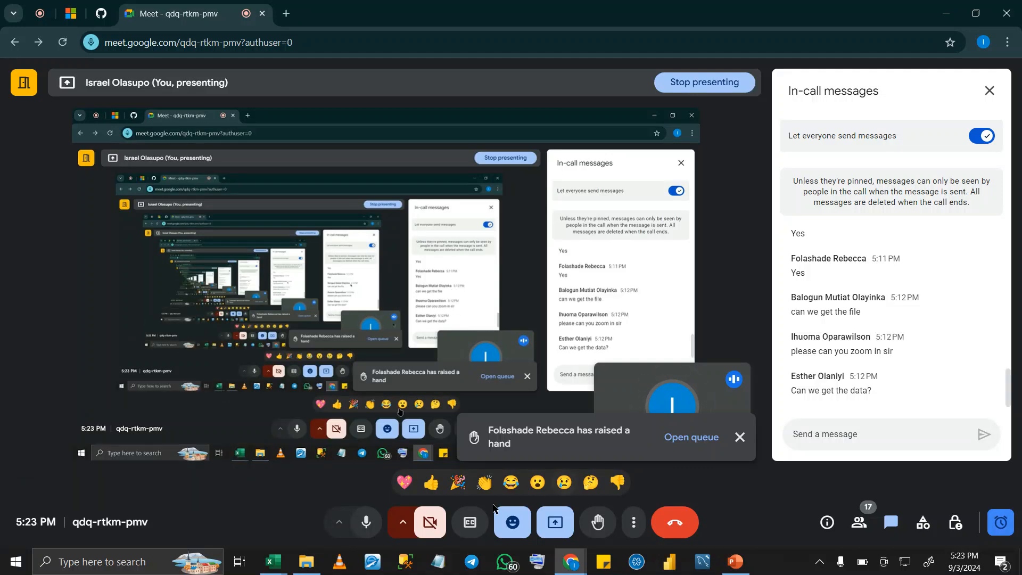
left_click(374, 523)
left_click(375, 524)
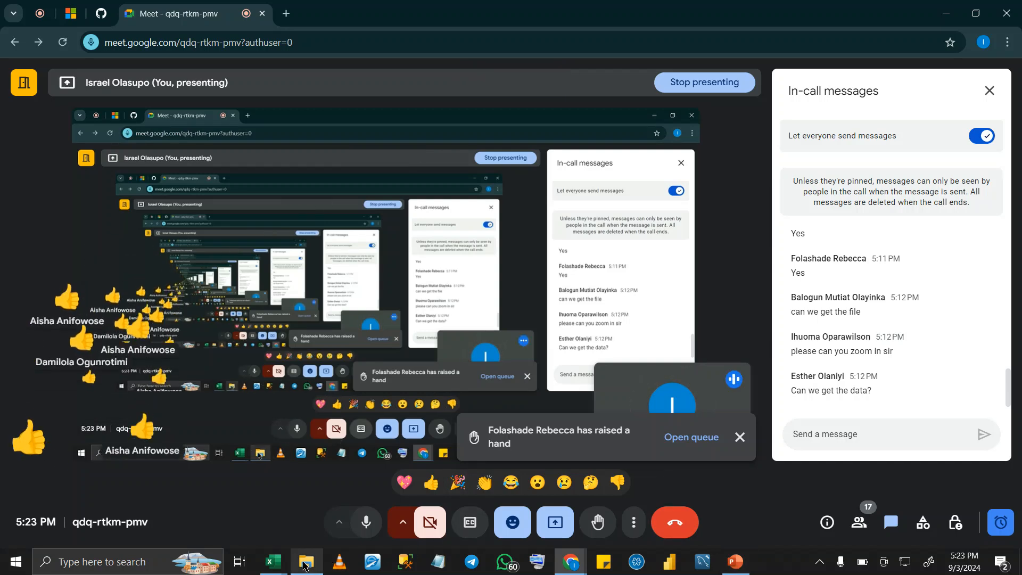
Switch to the DATA MASTERY SERIES presentation in PowerPoint and advance from the "Text and date functions" slide
left_click(734, 563)
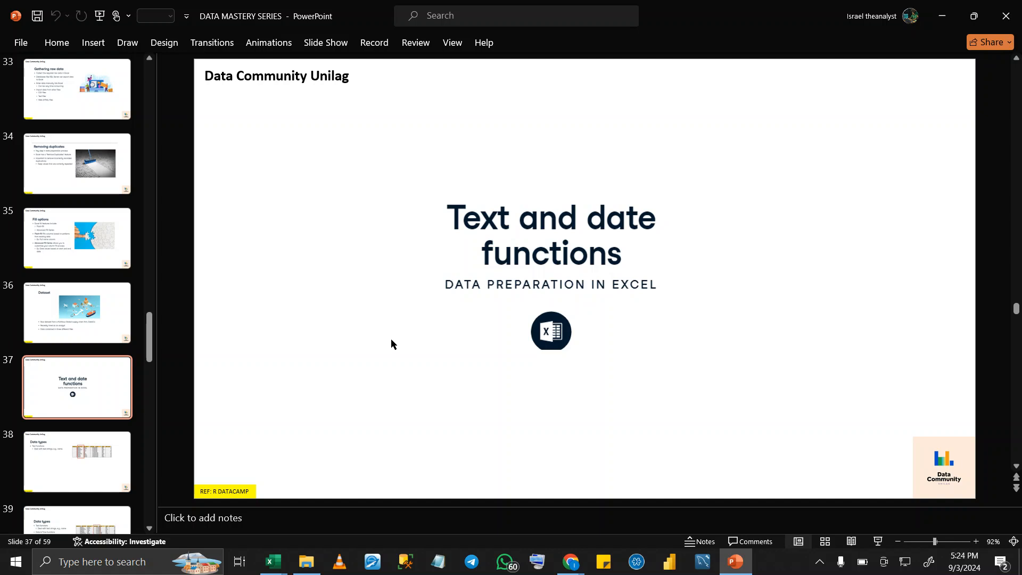
key("Down")
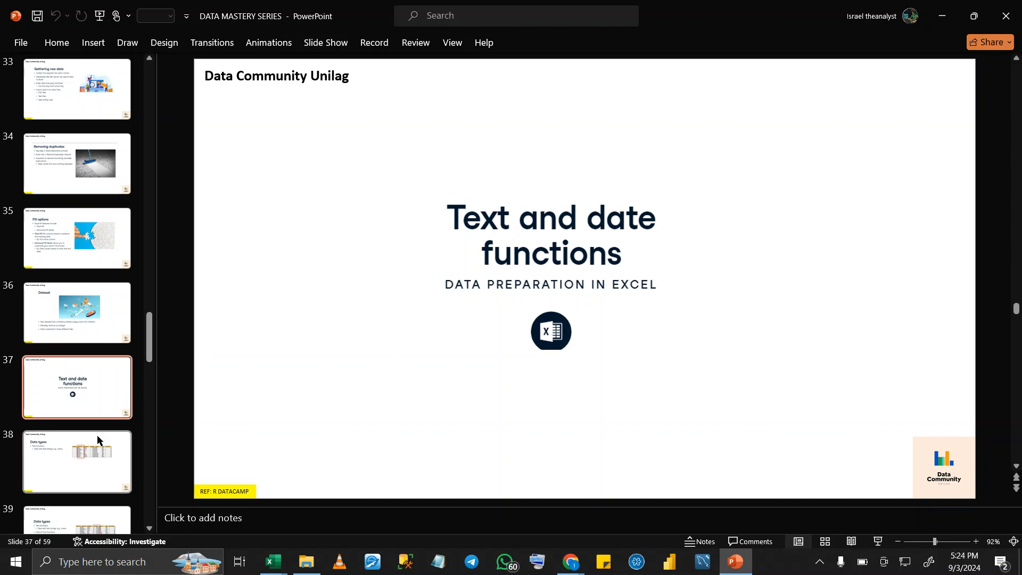
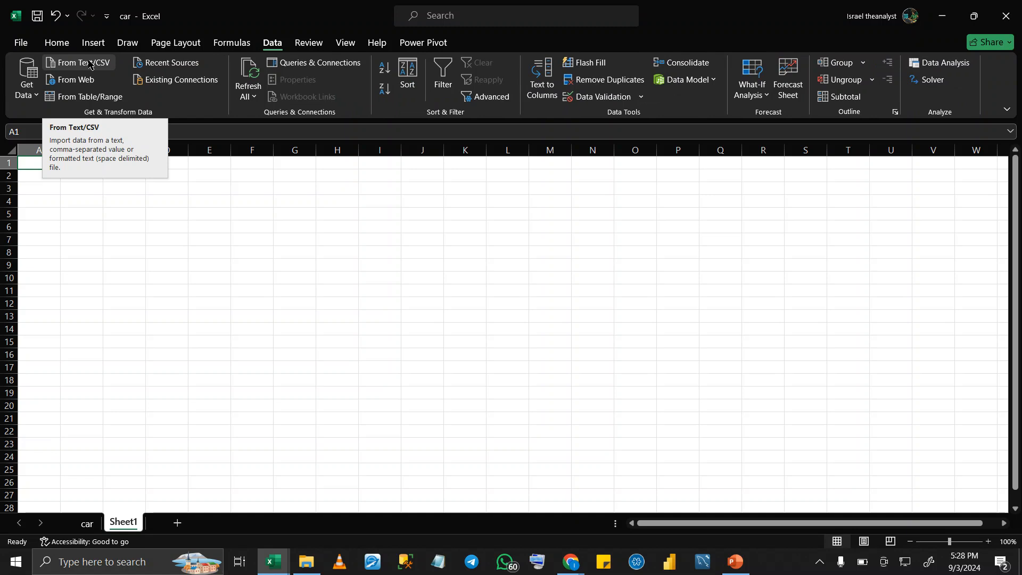
Import the tab-delimited text file deal from Downloads, load it into a new worksheet, and close the Queries & Connections pane
left_click(90, 63)
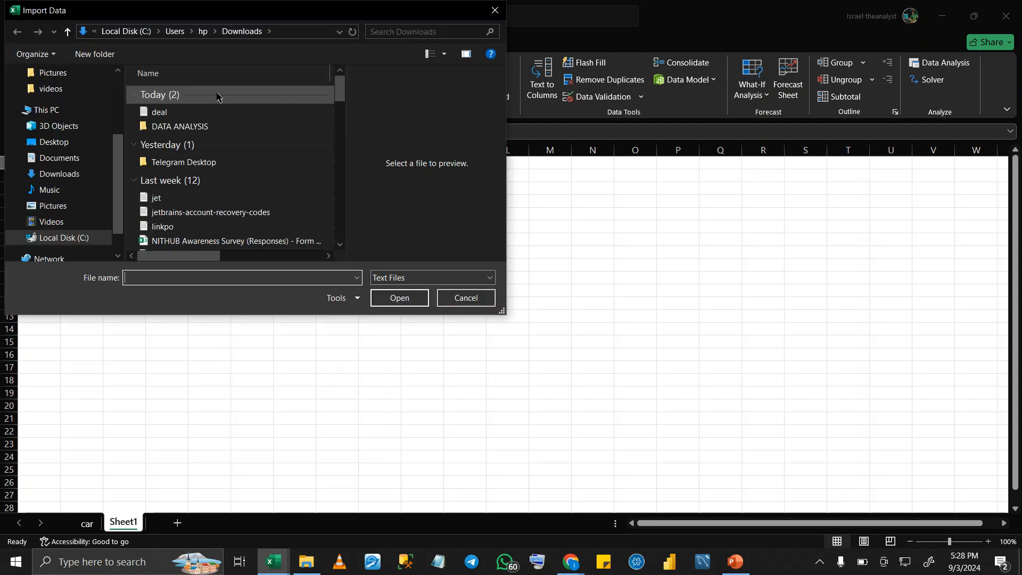
left_click(203, 112)
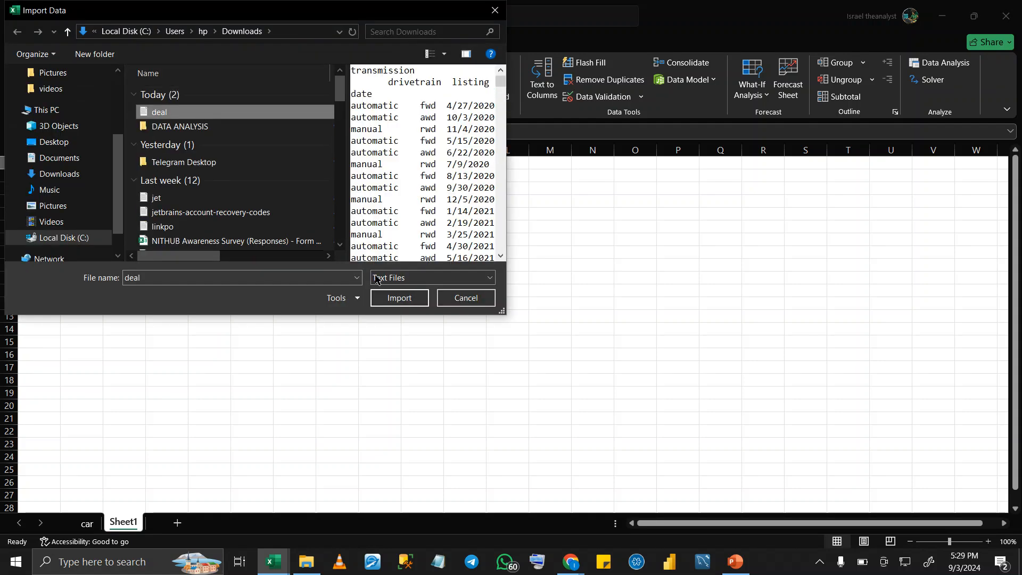
left_click(396, 299)
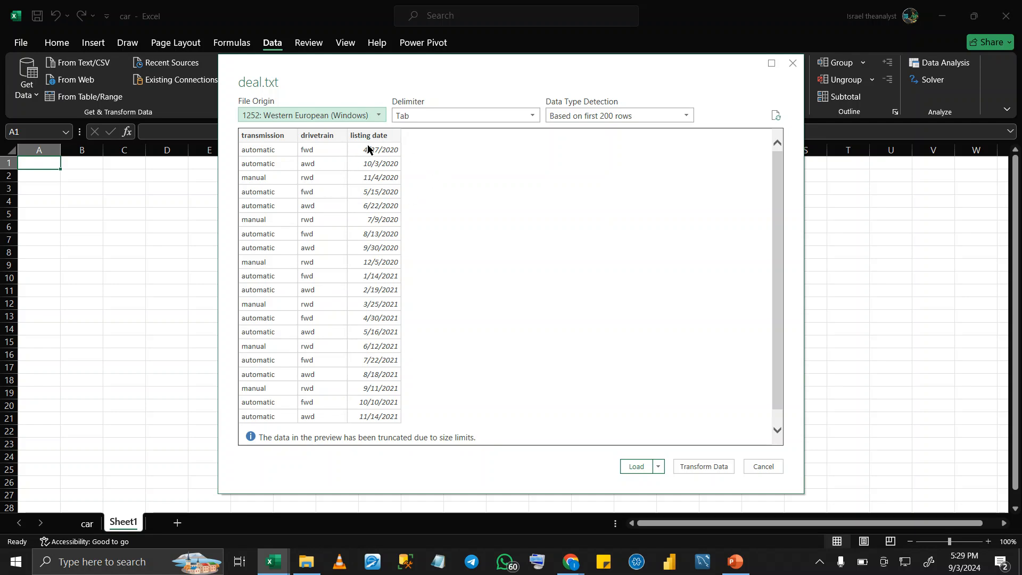
left_click(635, 466)
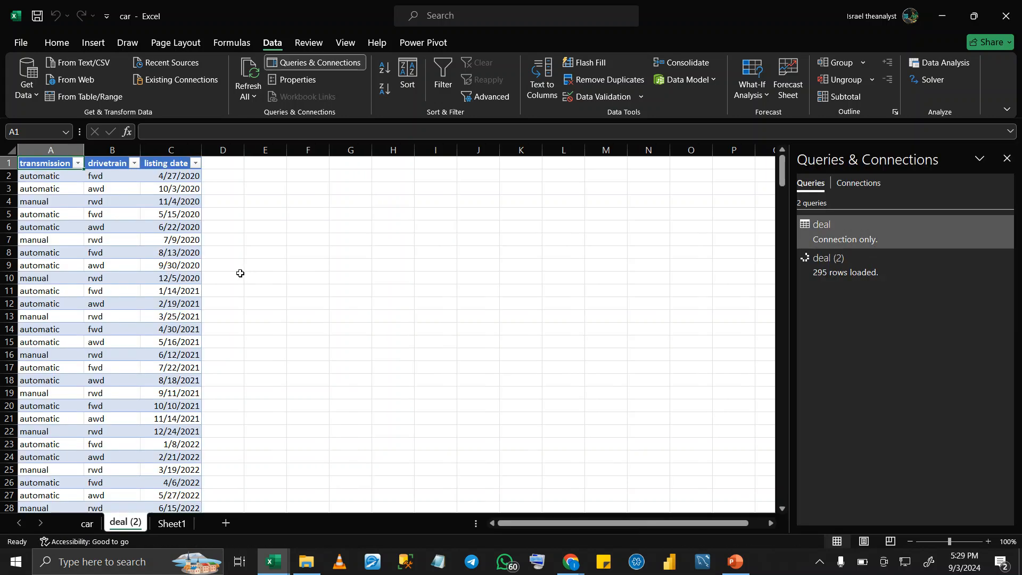
left_click(1008, 159)
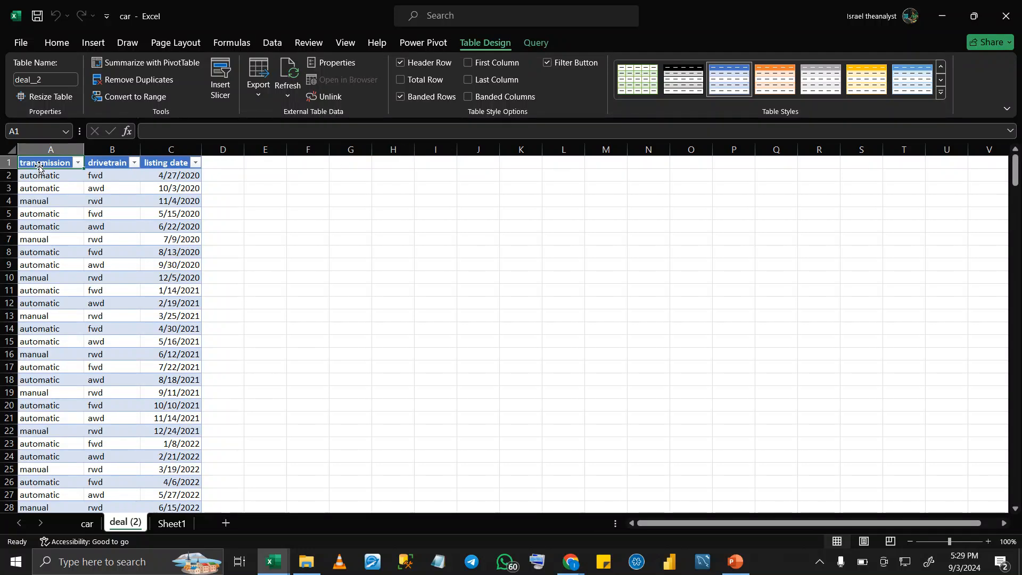
left_click(169, 162)
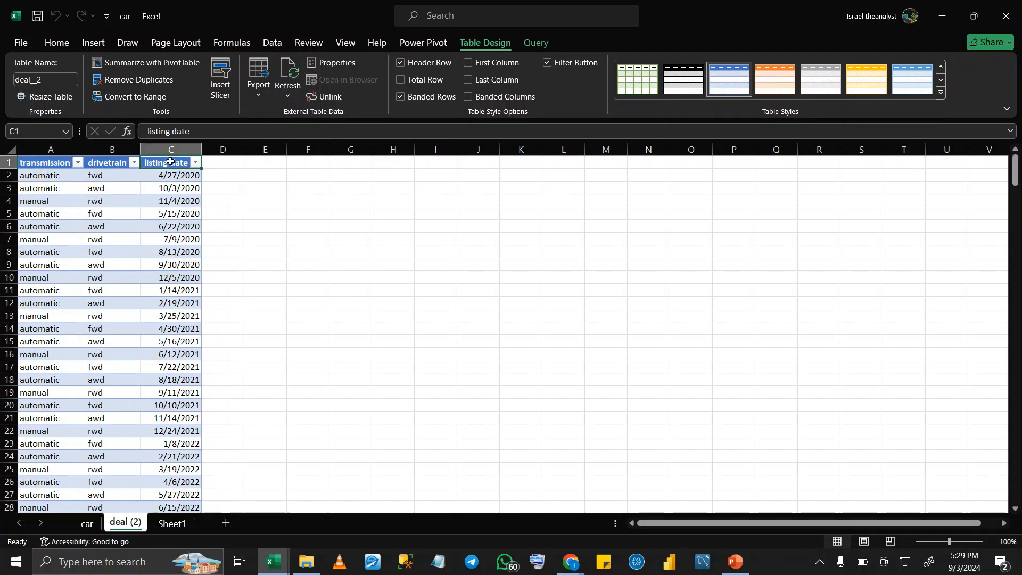
left_click(227, 173)
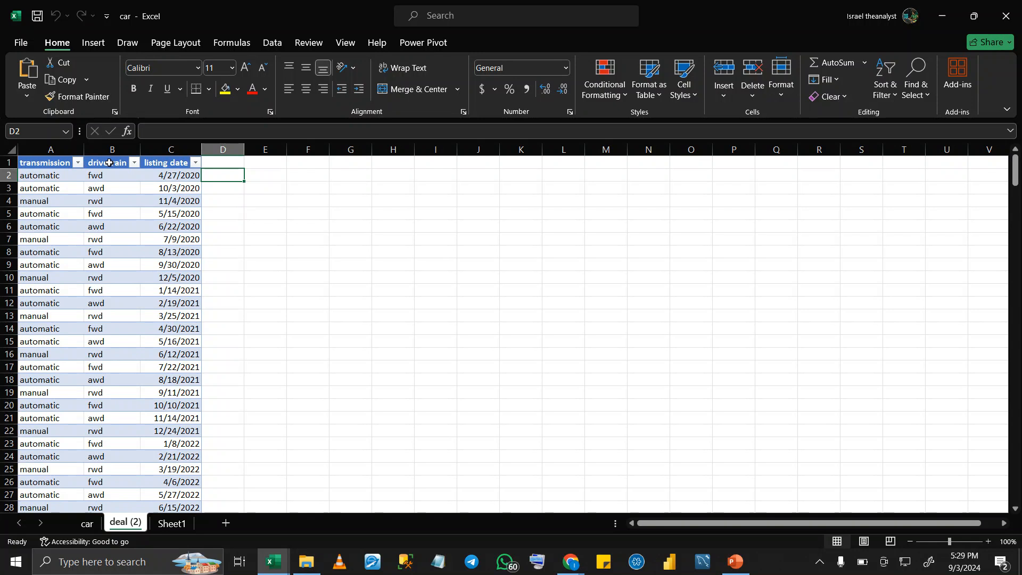
left_click(46, 163)
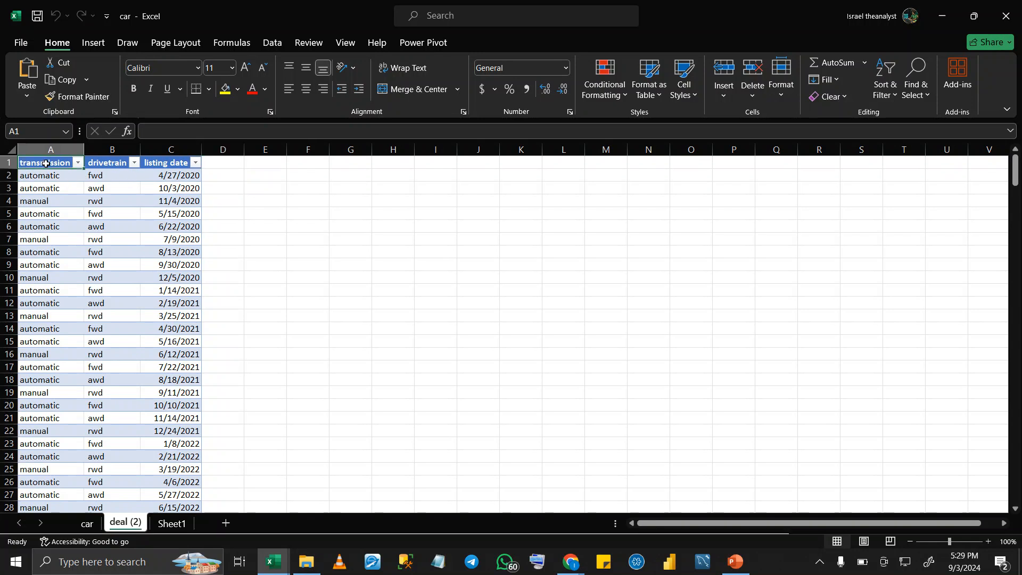
double_click(46, 164)
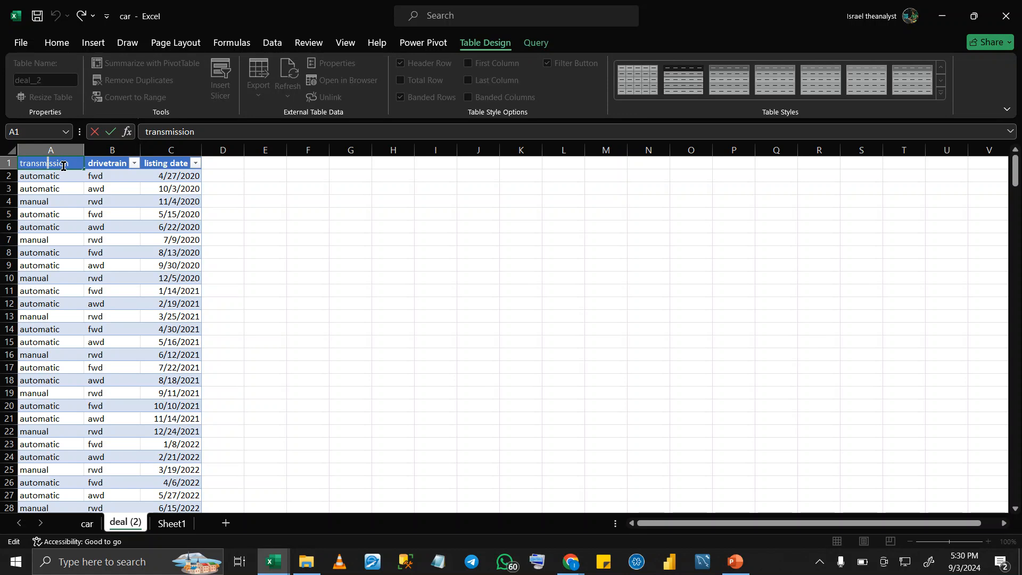
left_click(209, 249)
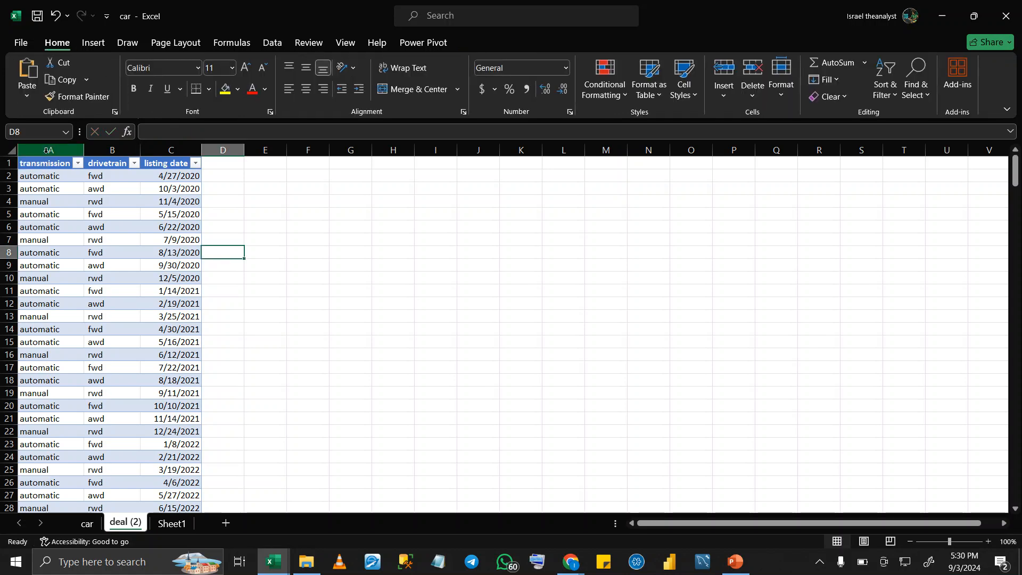
Clear the table style from the imported deal table in columns A to C
left_click_drag(47, 151, 176, 150)
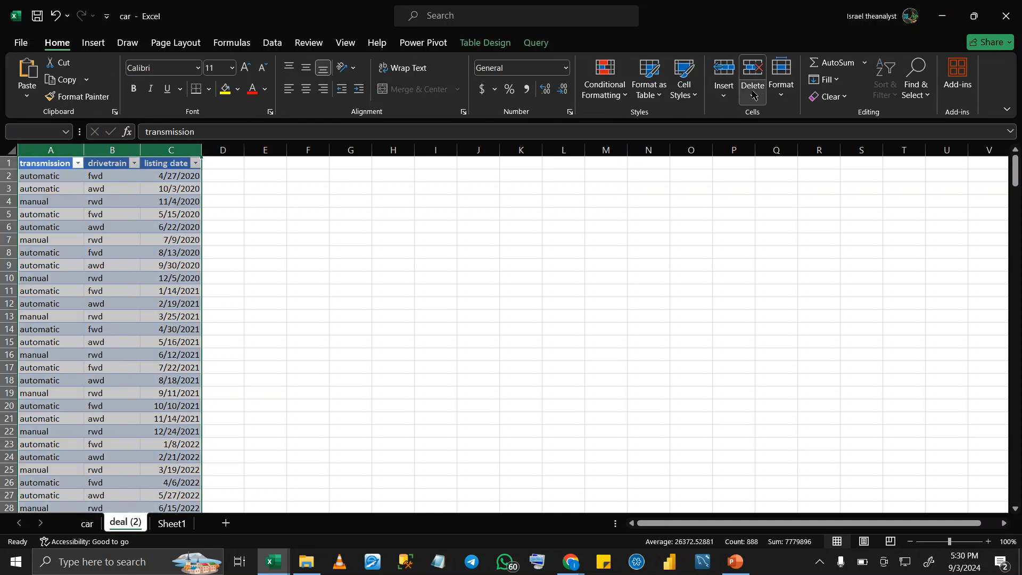
left_click(653, 91)
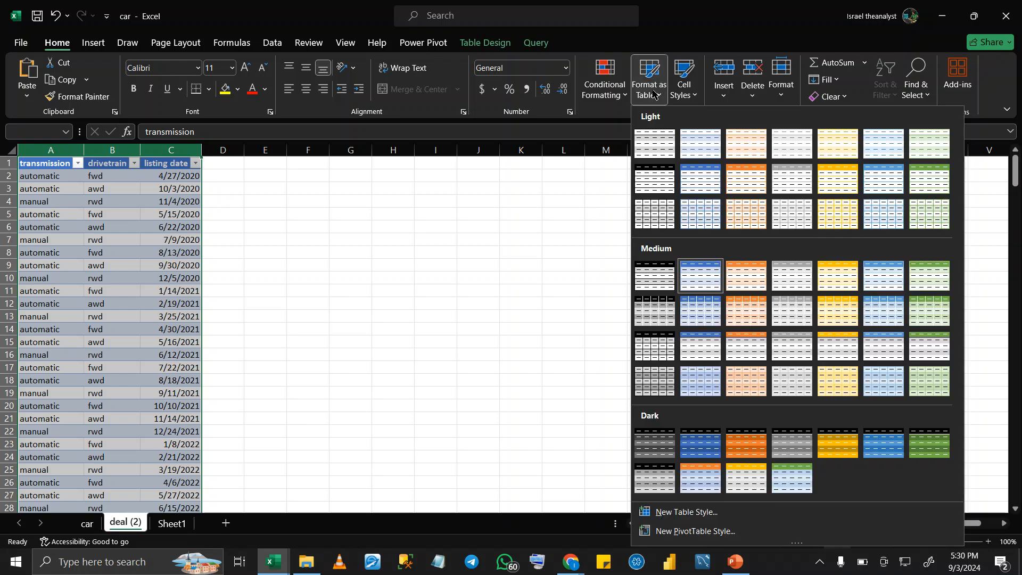
left_click(503, 45)
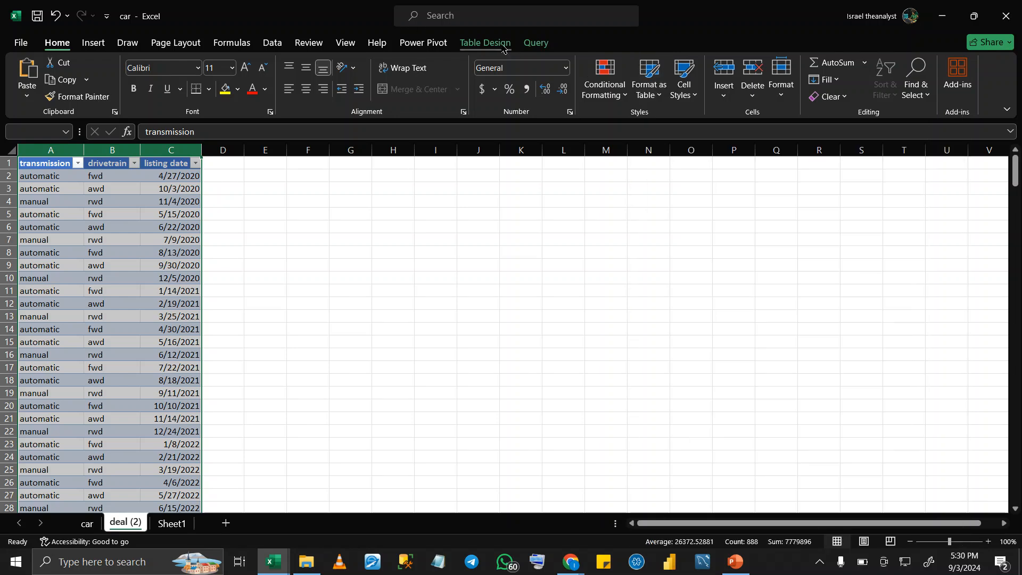
left_click(503, 45)
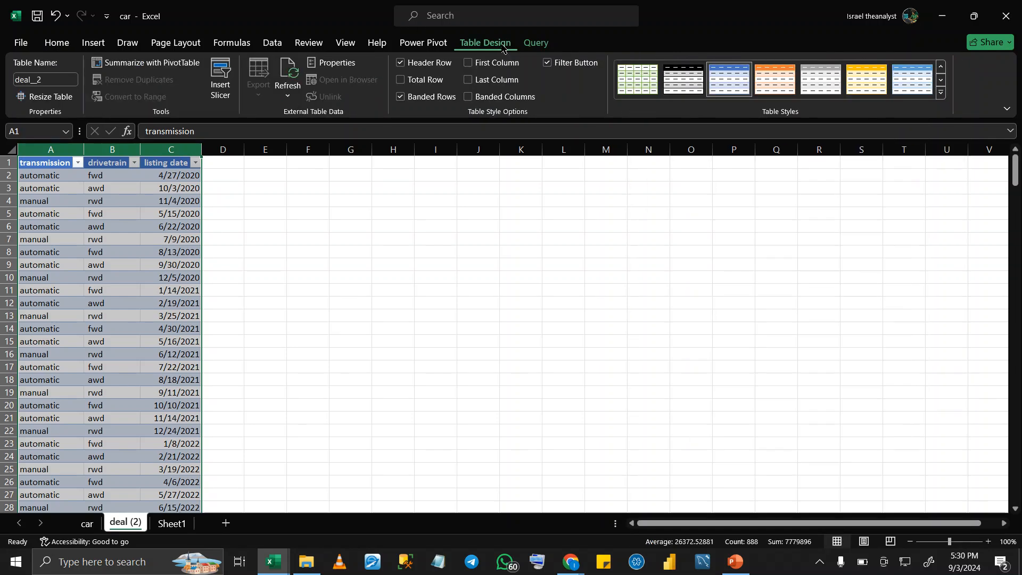
left_click(941, 94)
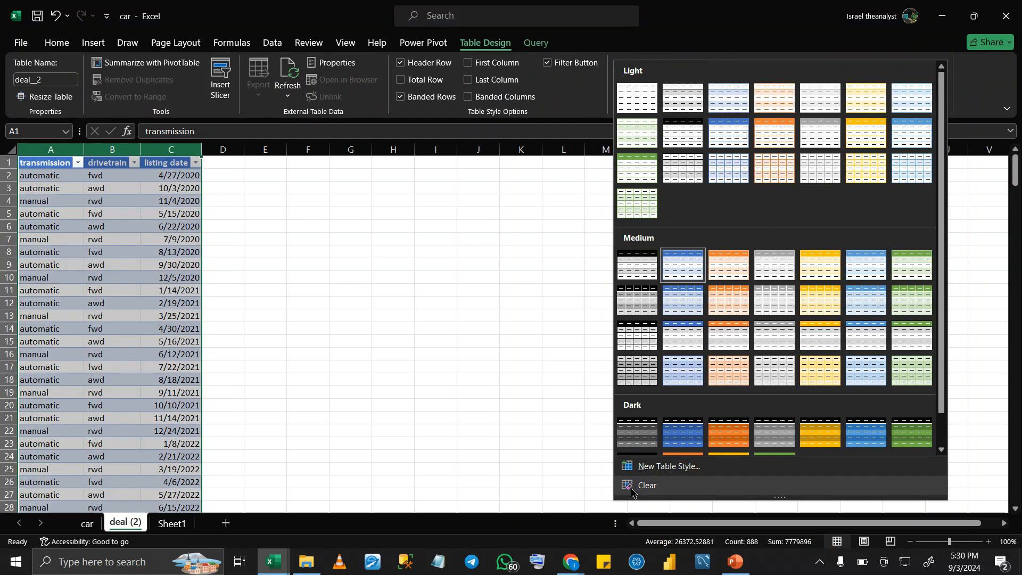
left_click(644, 486)
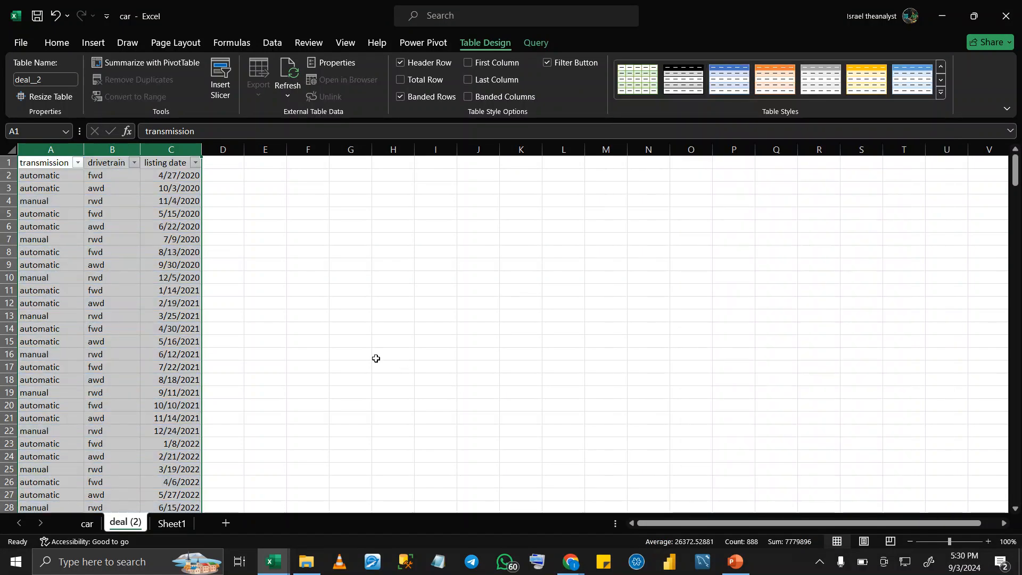
left_click(376, 356)
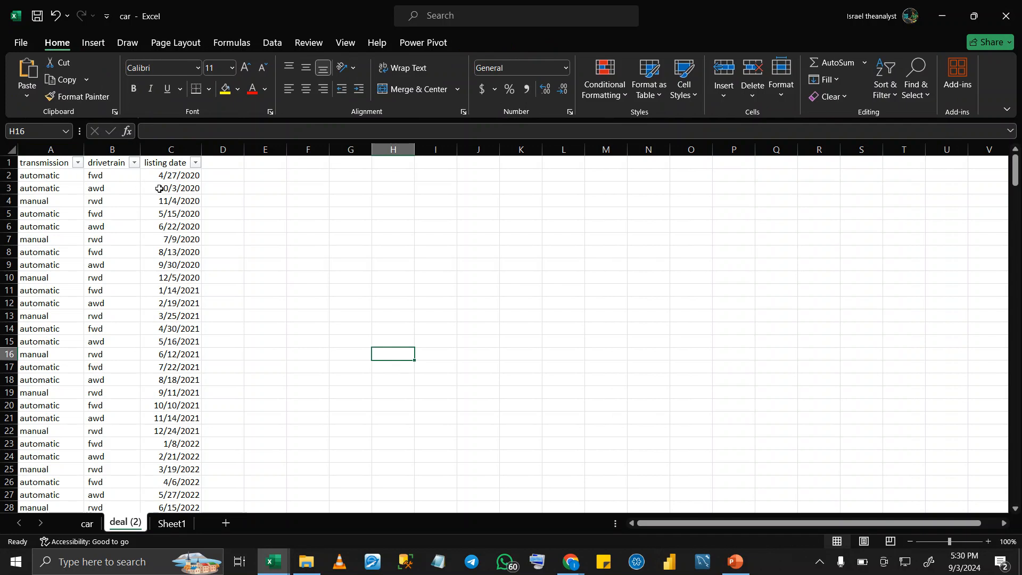
Fill the header cells A1:C1 (transmission, drivetrain, listing date) with yellow
left_click(44, 165)
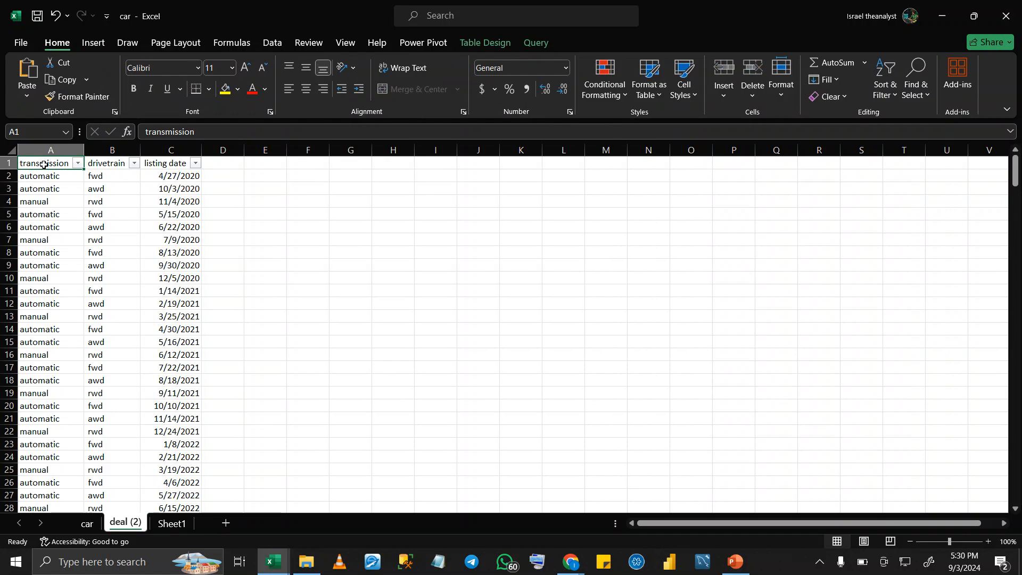
key("shift+Right")
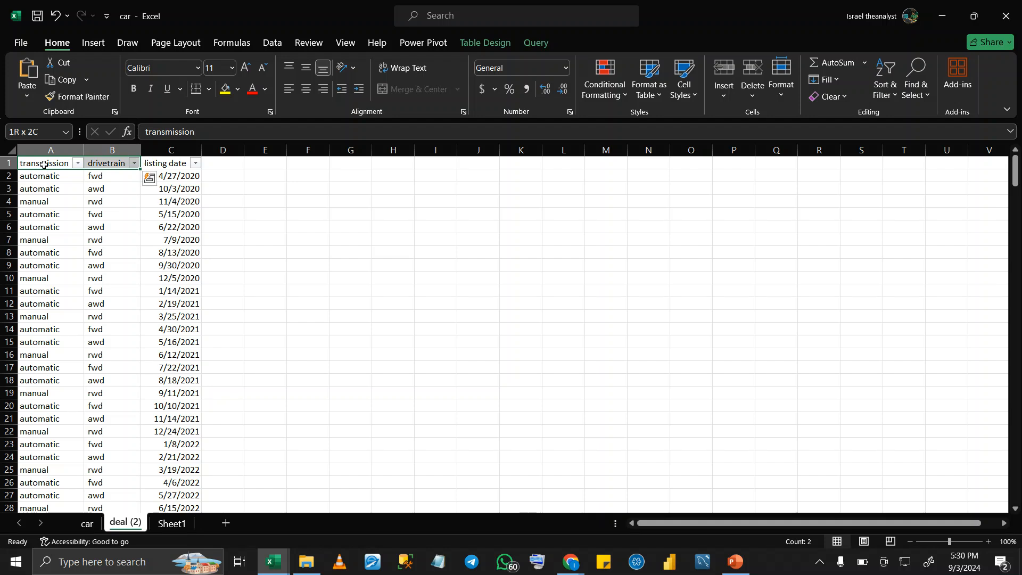
key("shift+Right")
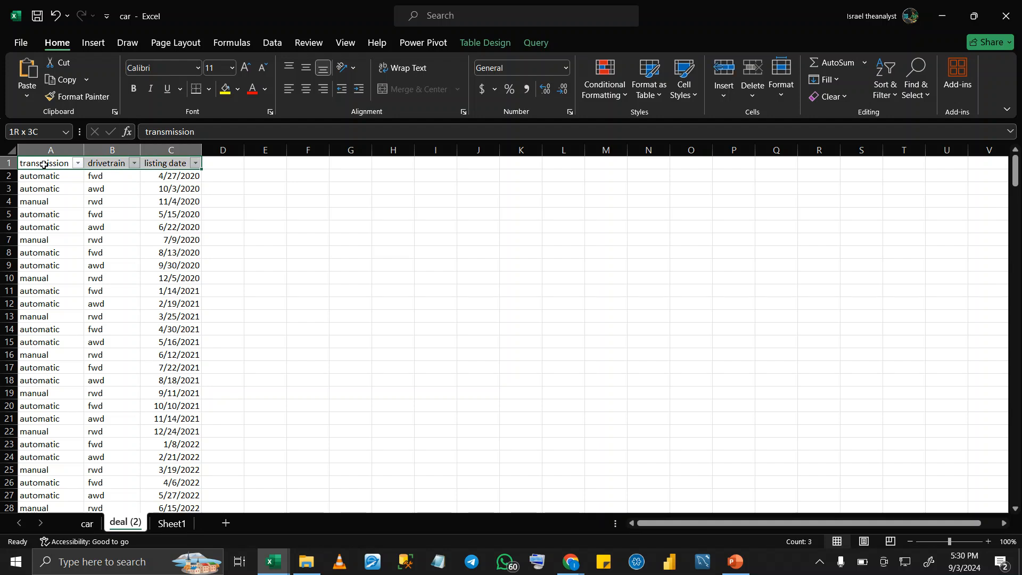
left_click(225, 89)
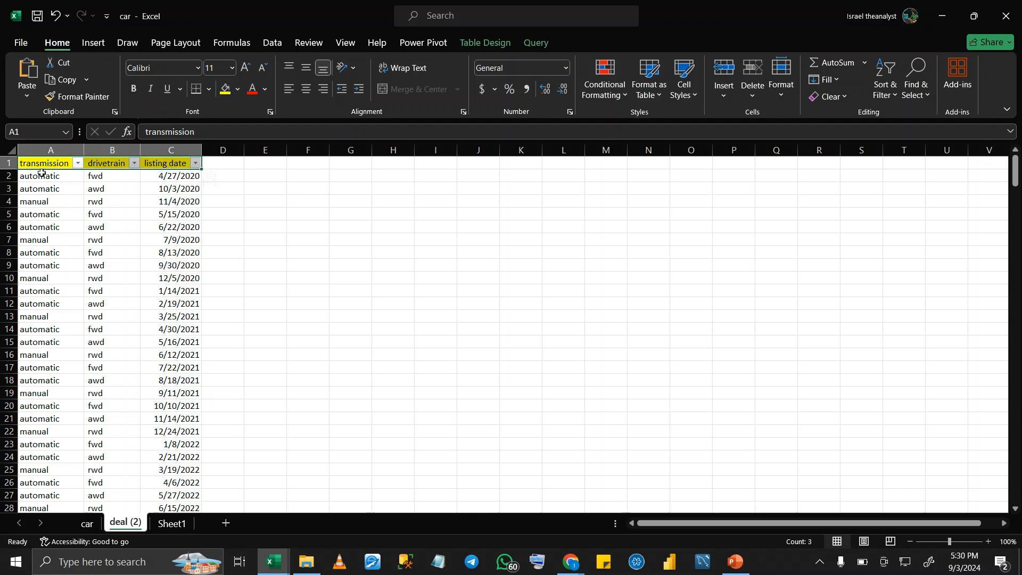
left_click(189, 214)
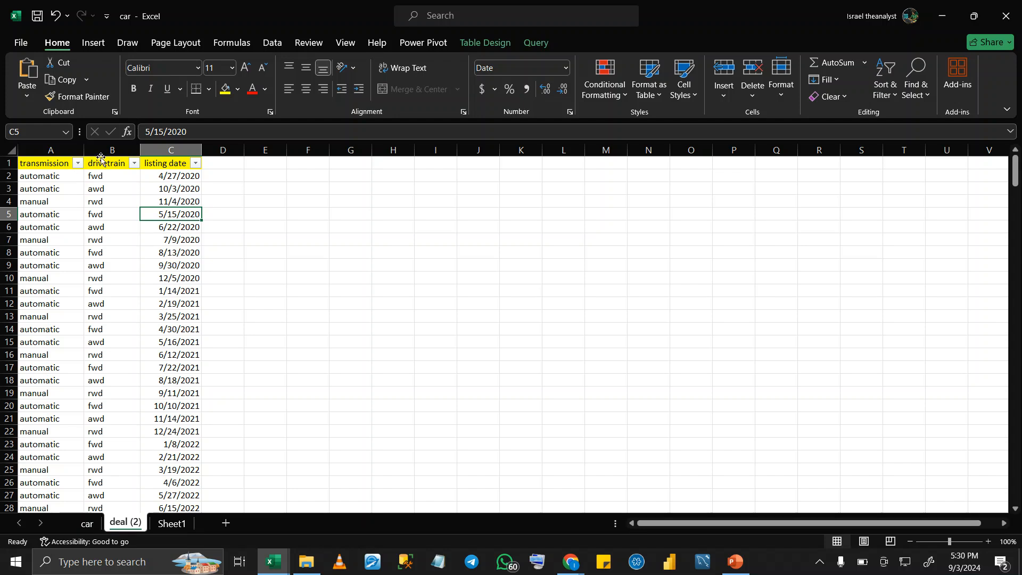
Add the header "trans-drive" in cell D1, next to the listing date column
double_click(228, 163)
type("tr")
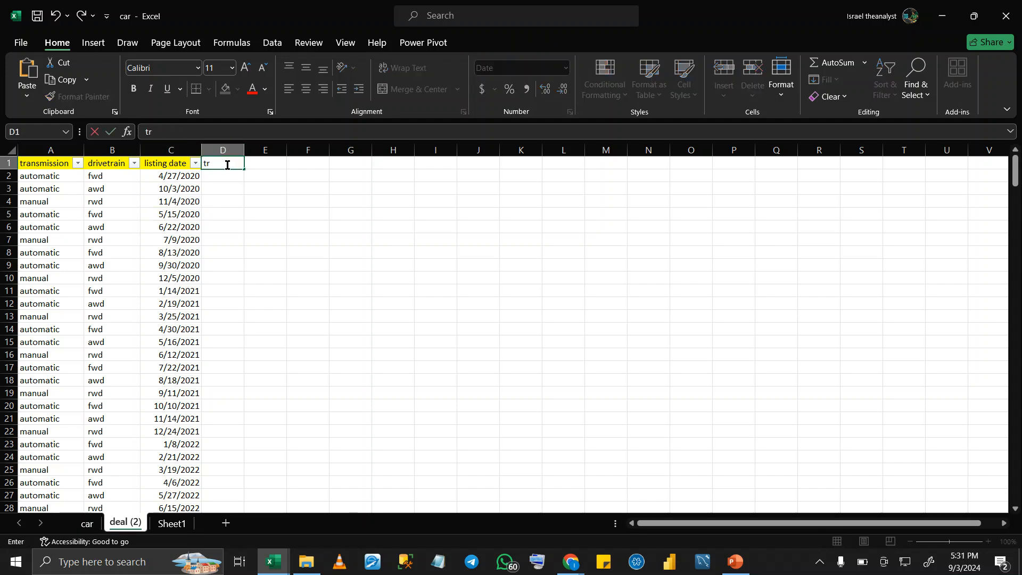
type("abs-drive")
key("Return")
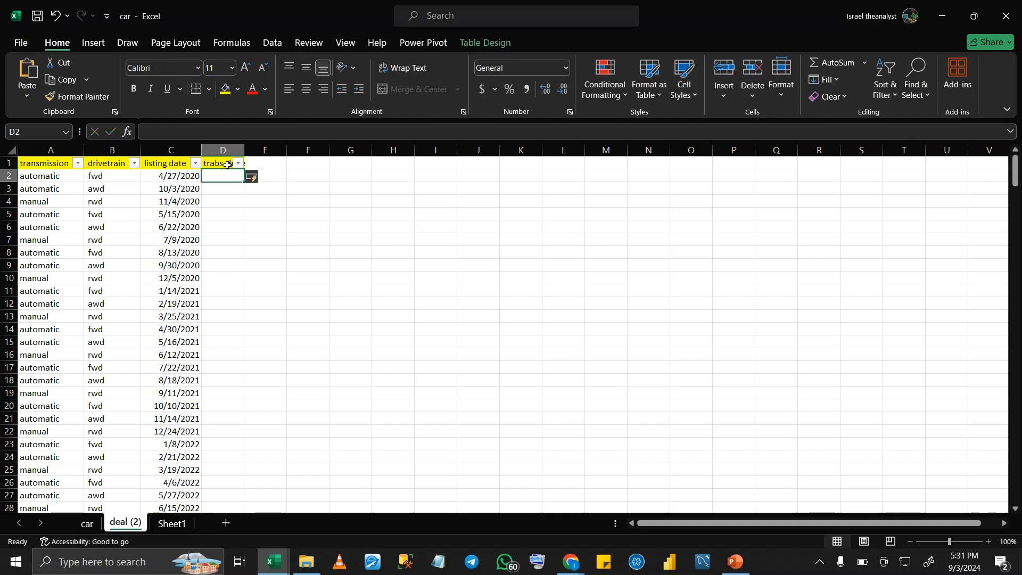
double_click(222, 163)
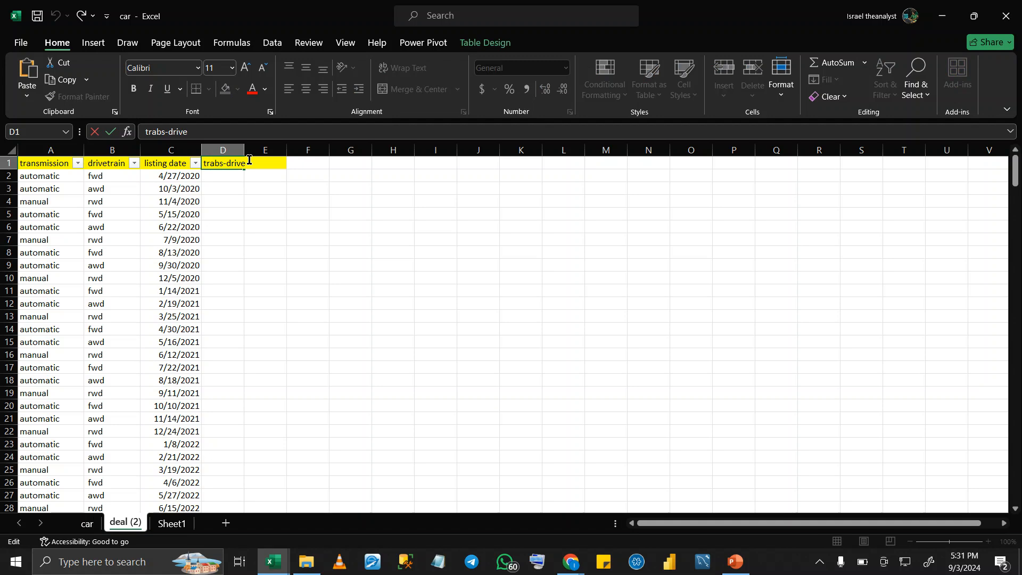
key("BackSpace")
type("n")
key("Return")
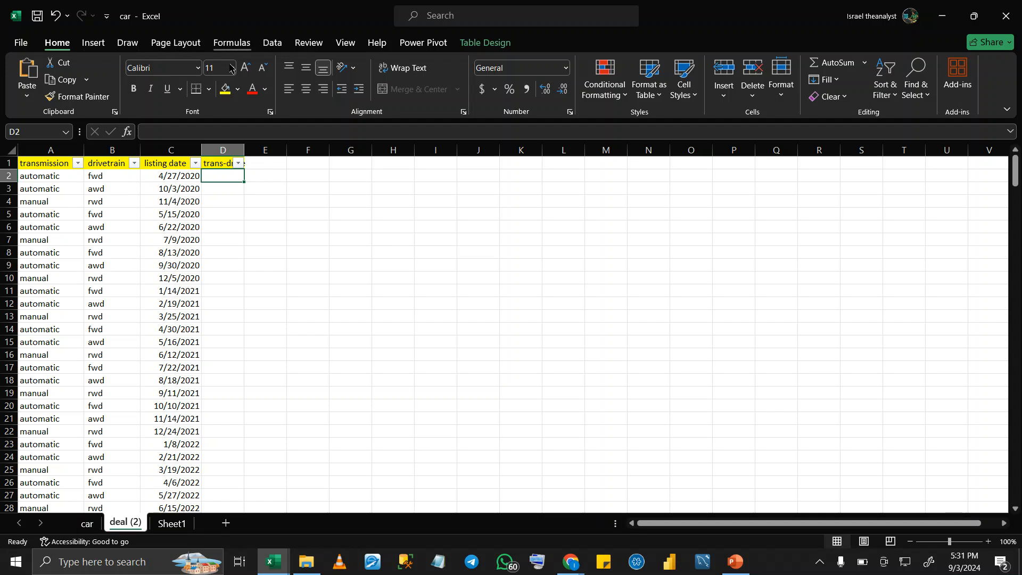
Try to enter a CONCAT formula in D2 that joins the row's transmission, a single-quoted hyphen '-' and the row's drivetrain
double_click(216, 174)
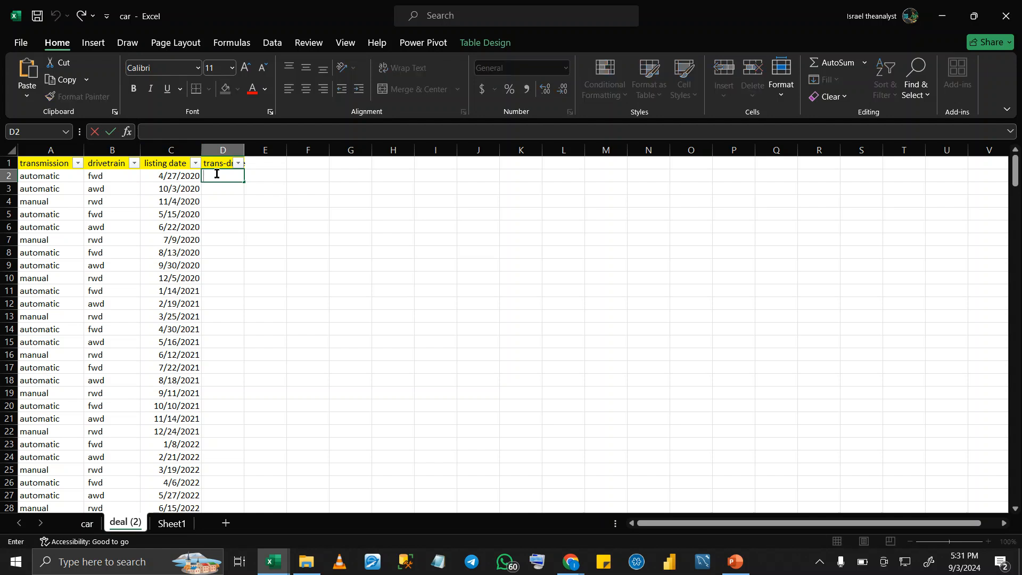
type("=")
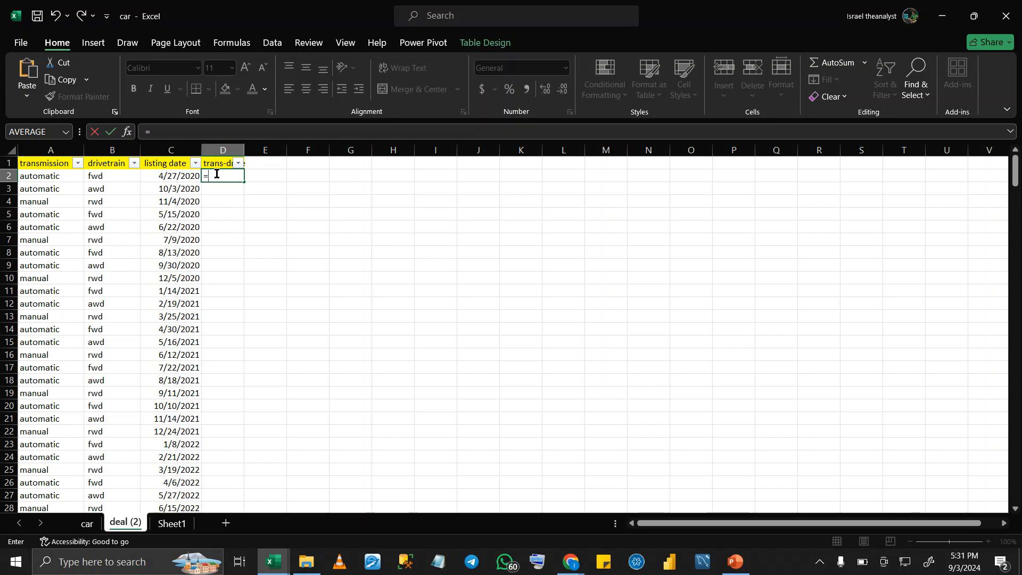
type("con")
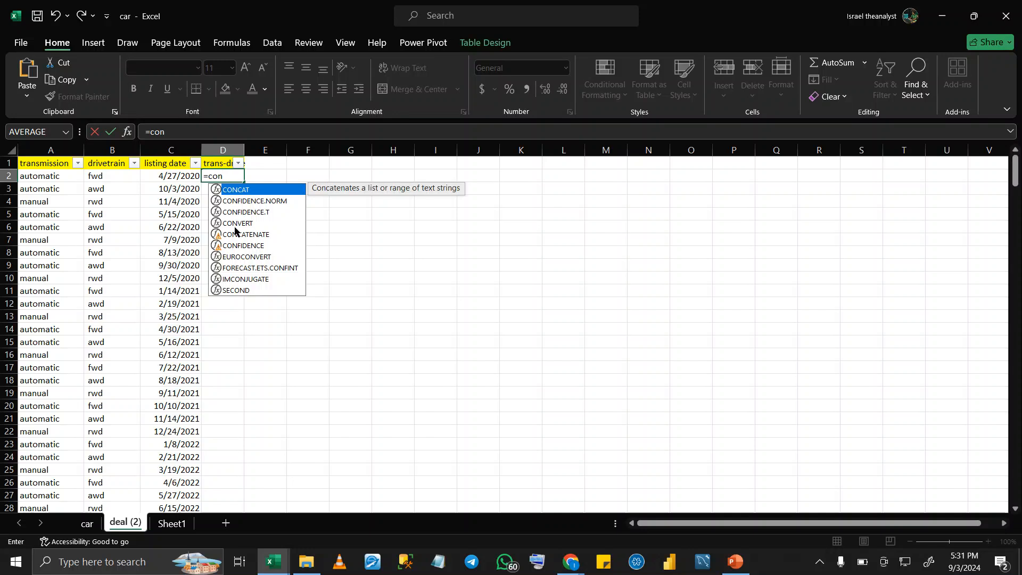
double_click(252, 190)
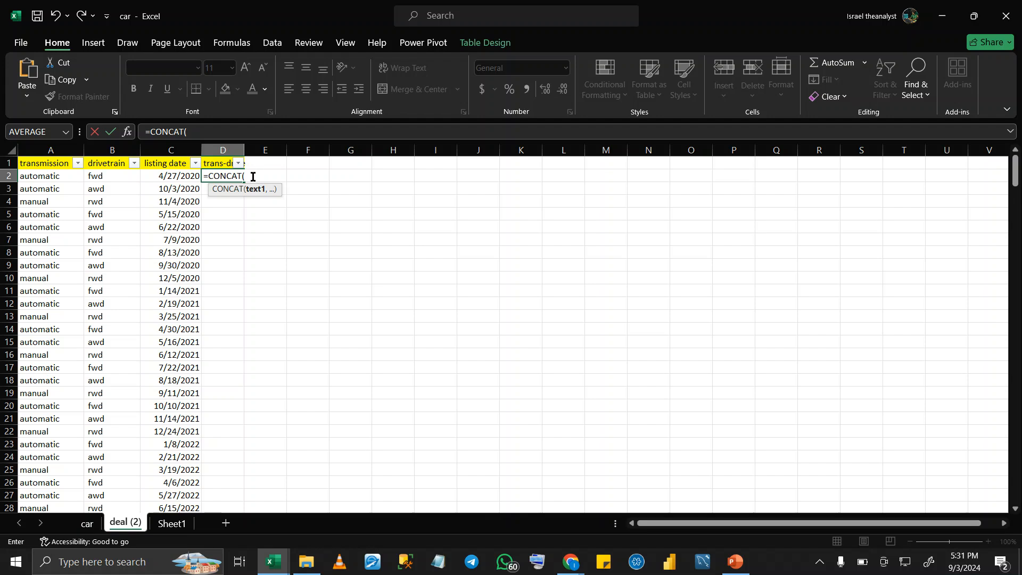
left_click(47, 178)
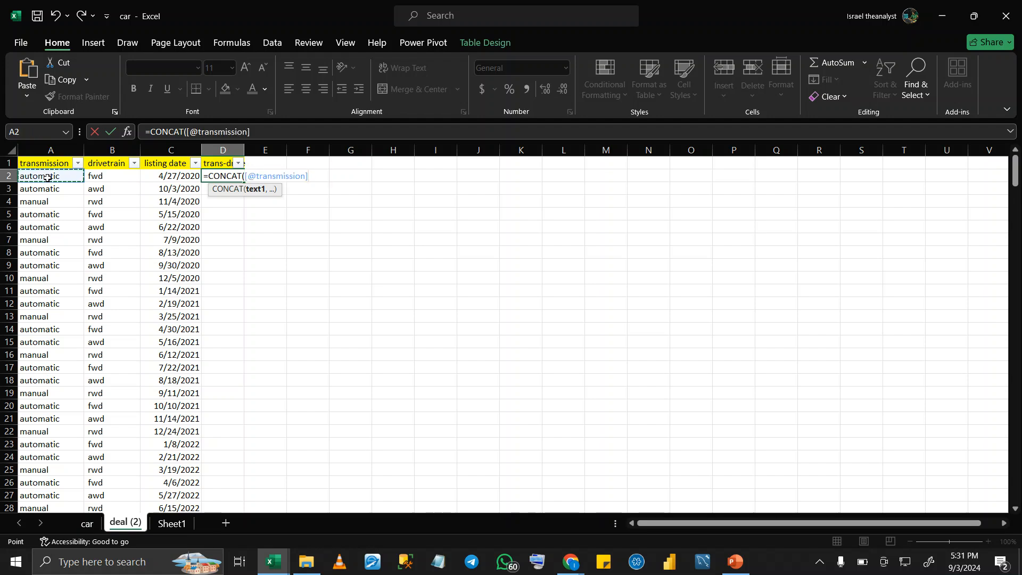
type(",'-")
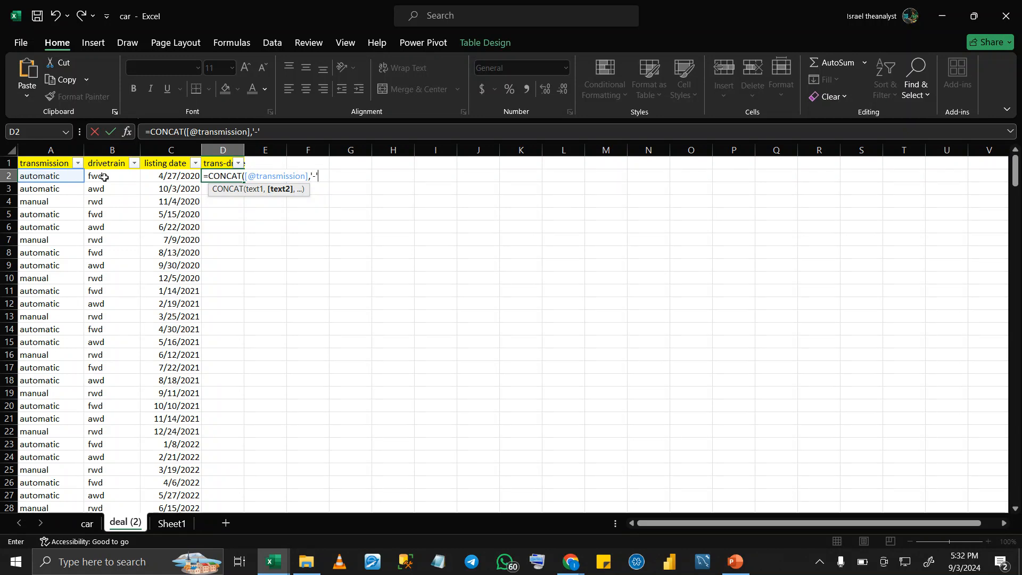
type(",")
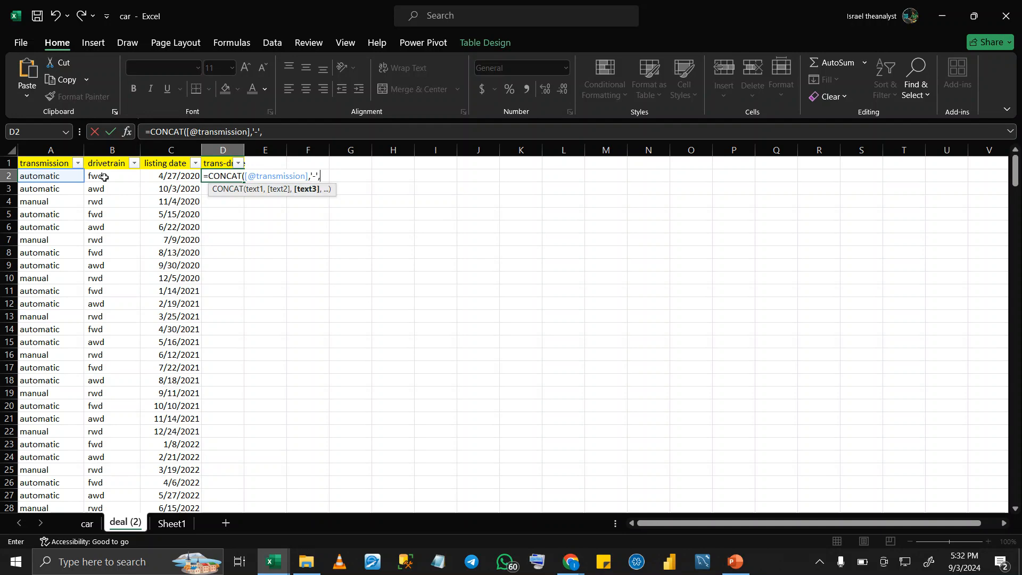
left_click(122, 176)
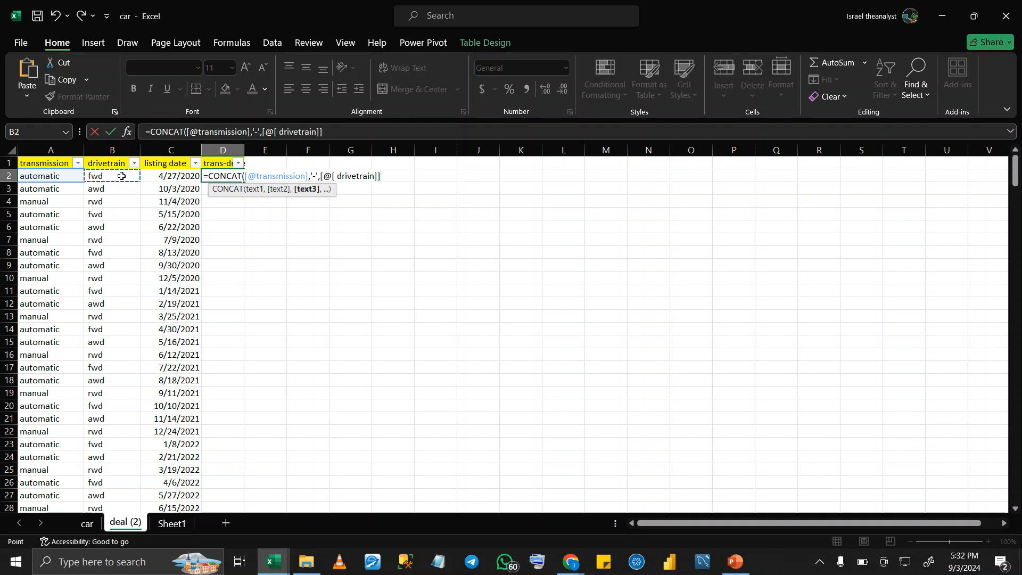
key("Return")
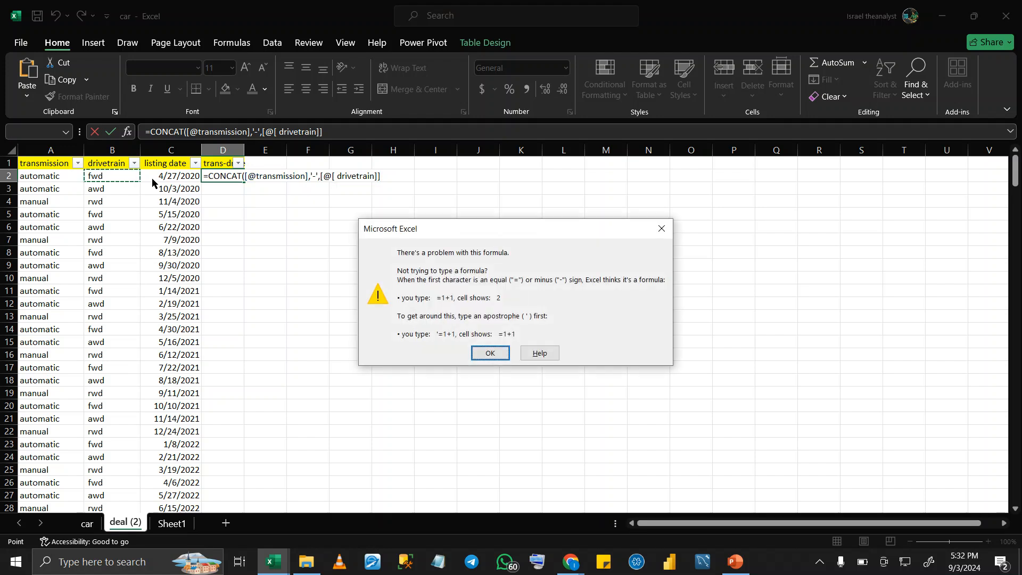
left_click(481, 356)
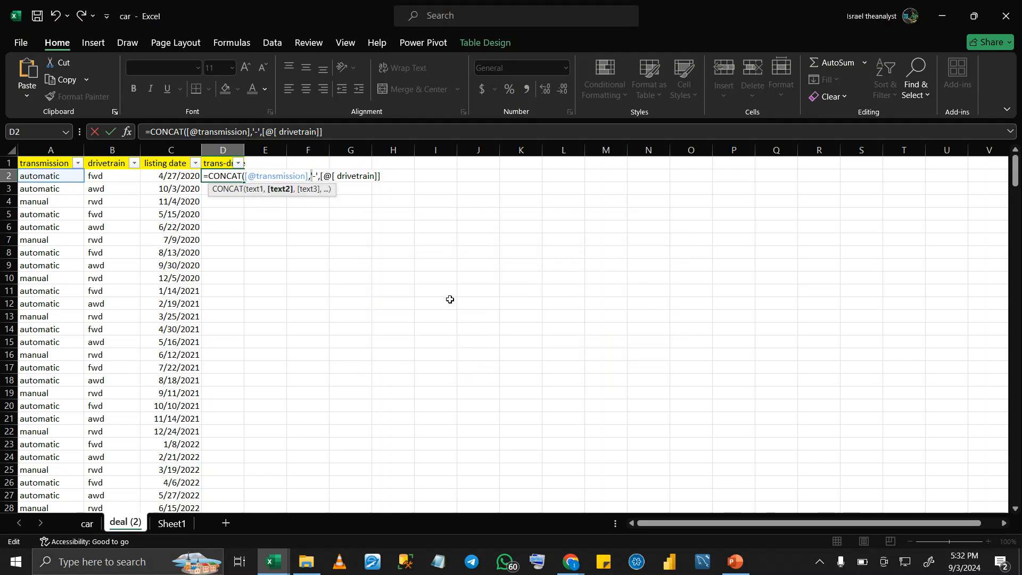
key("Return")
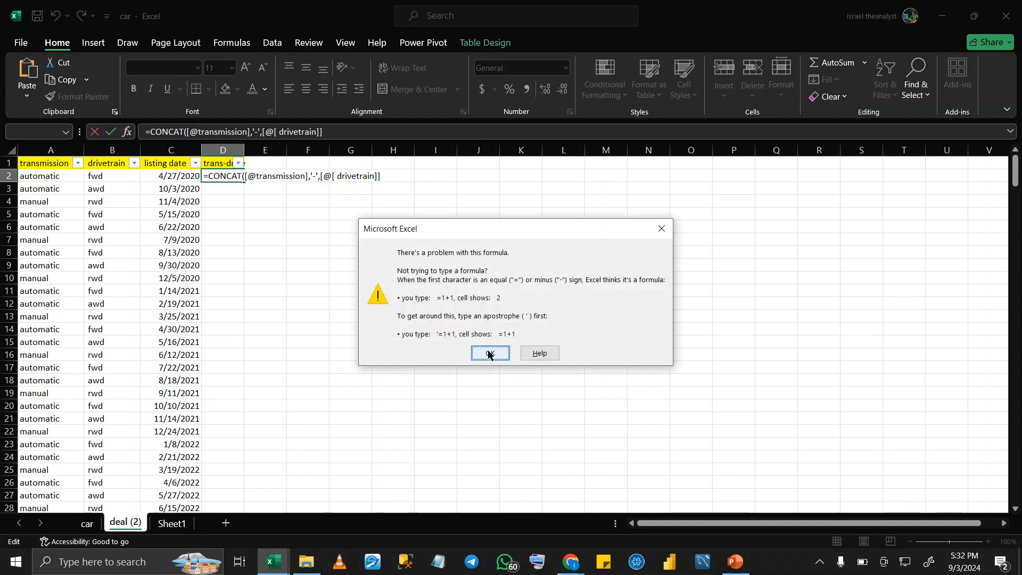
left_click(486, 354)
Replace the single quotes around the hyphen in D2's CONCAT formula with double quotes and commit the formula
left_click(311, 175)
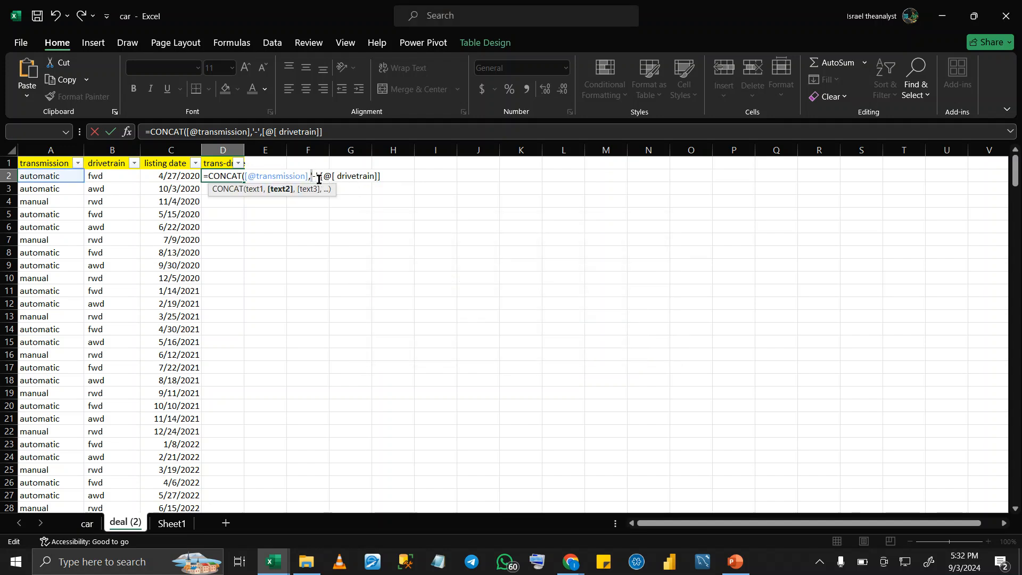
left_click(320, 175)
left_click(317, 171)
key("BackSpace")
type("\"")
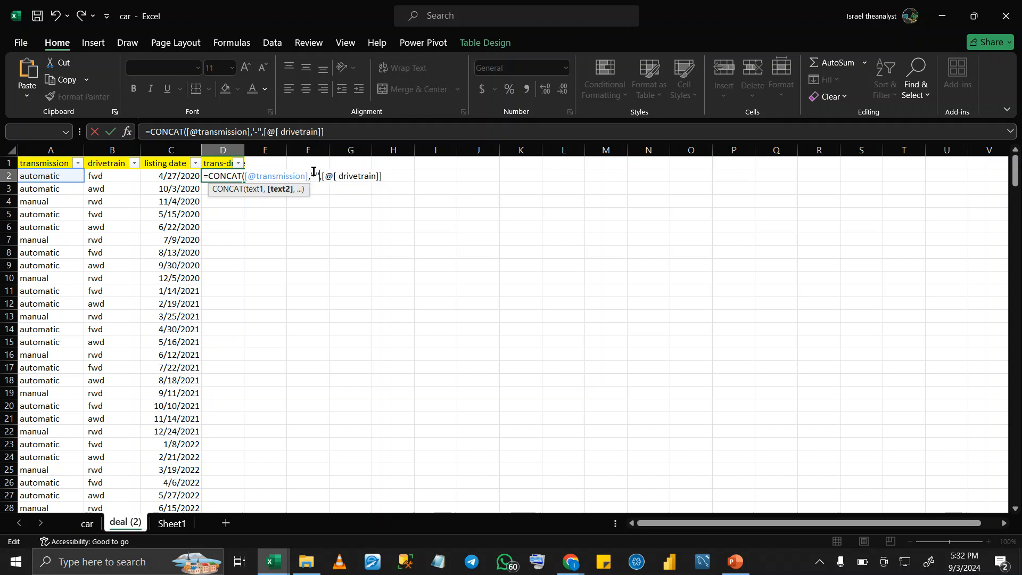
key("BackSpace")
type("\"")
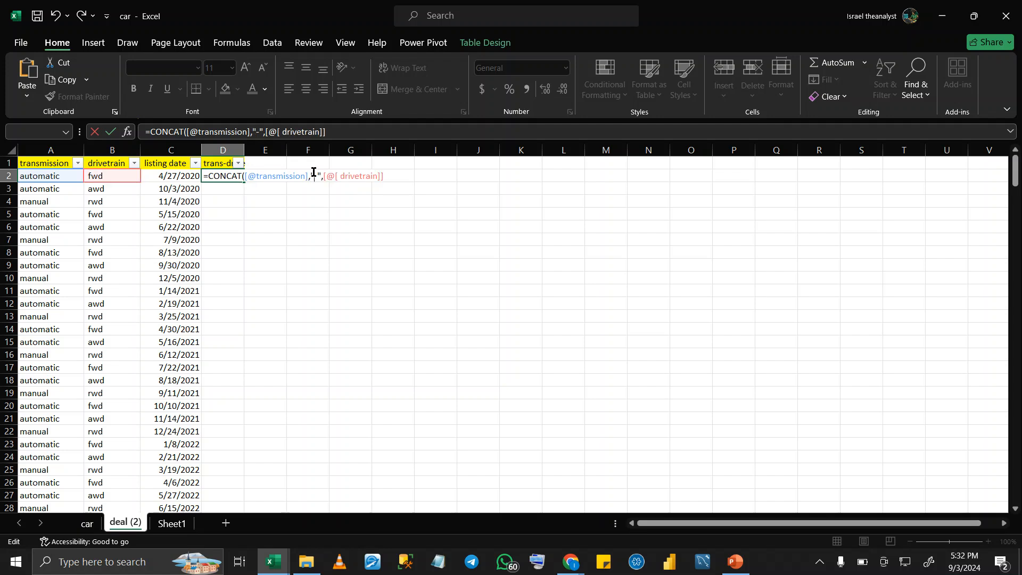
key("Return")
Remove the "-" argument from D2's CONCAT formula, leaving only transmission and drivetrain, and autofit the width of column D
left_click(235, 176)
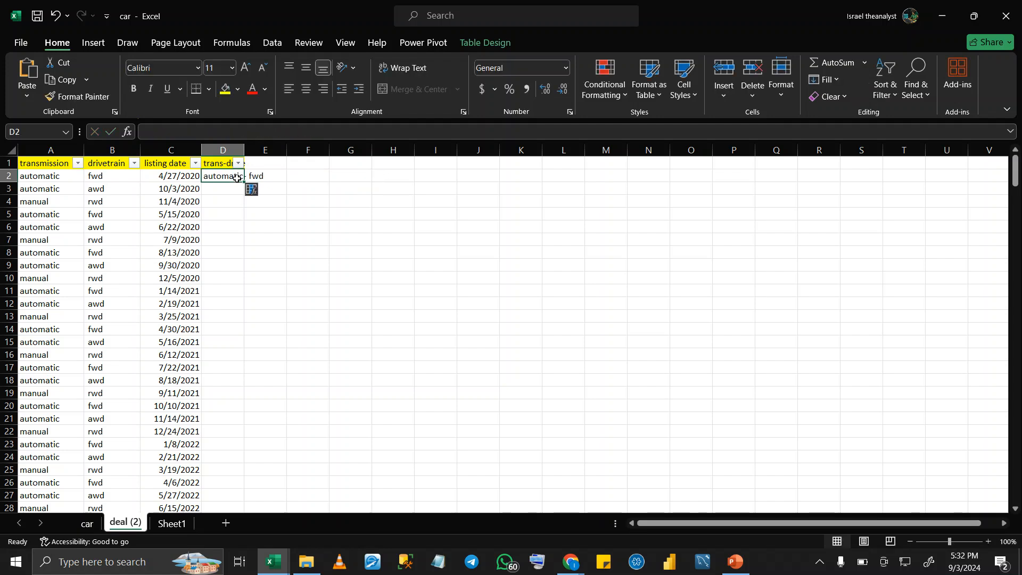
left_click(326, 130)
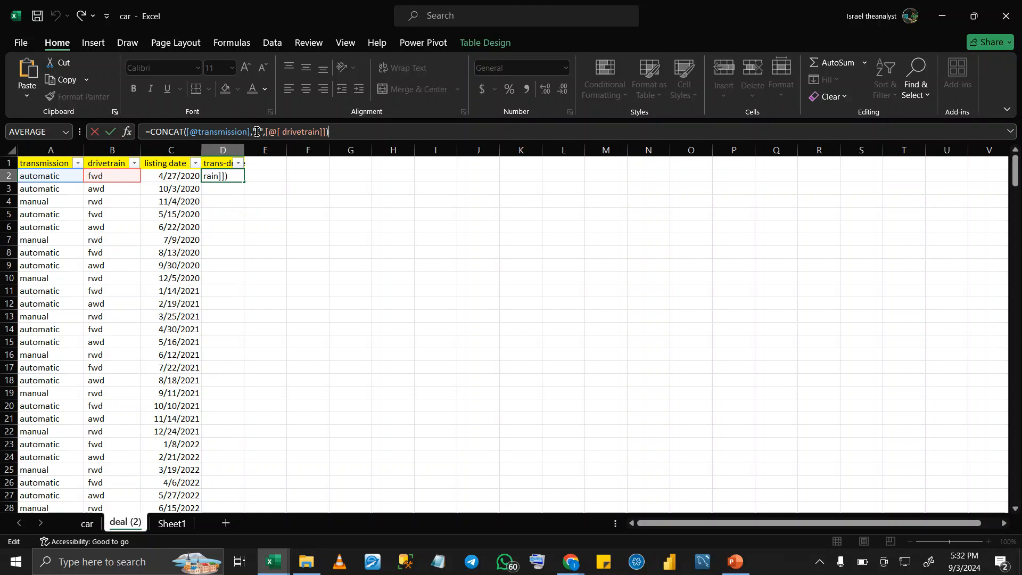
key("Return")
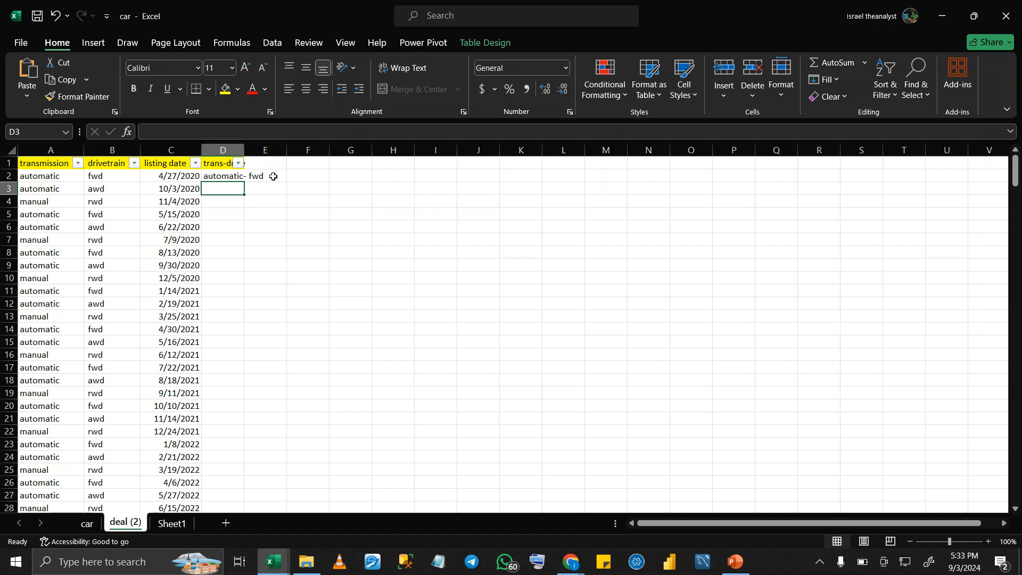
left_click(227, 173)
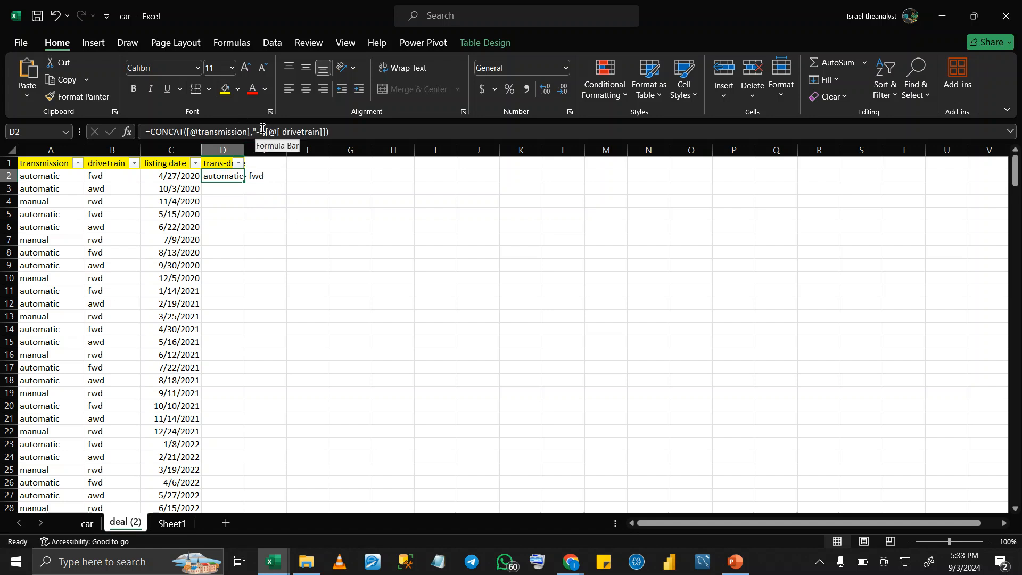
left_click(263, 128)
key("BackSpace")
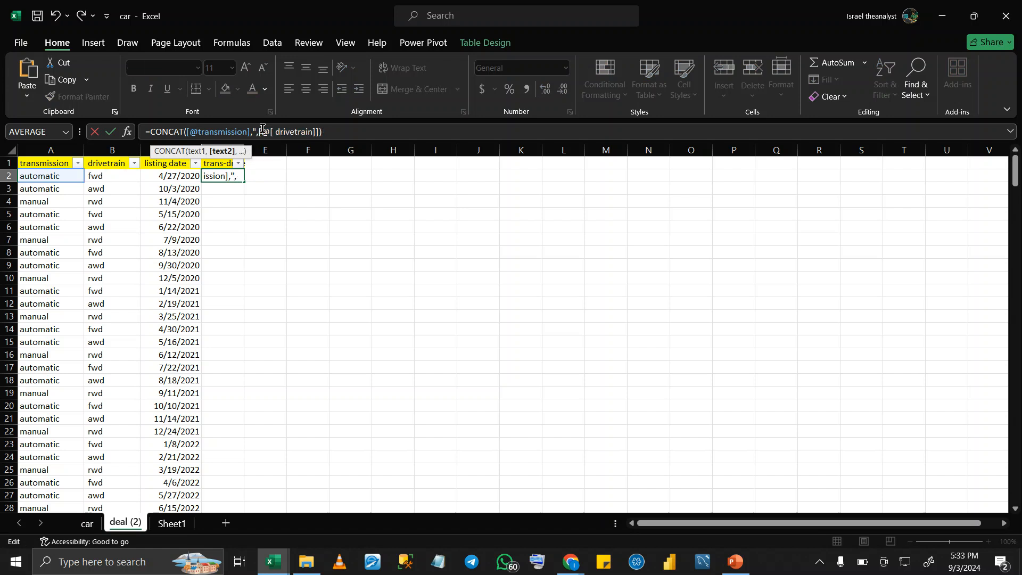
key("BackSpace")
key("BackSpace")
key("Return")
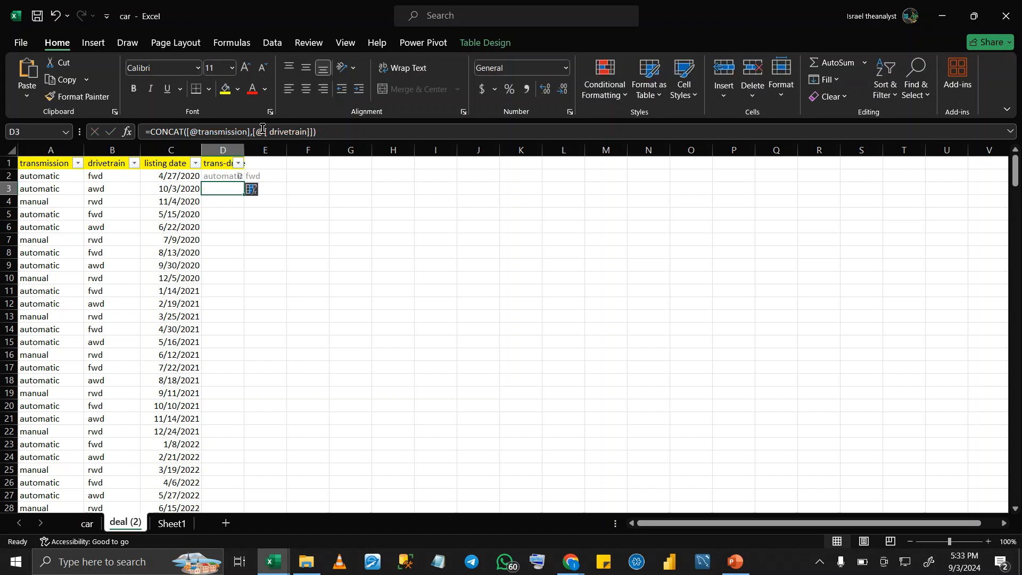
key("ctrl+a")
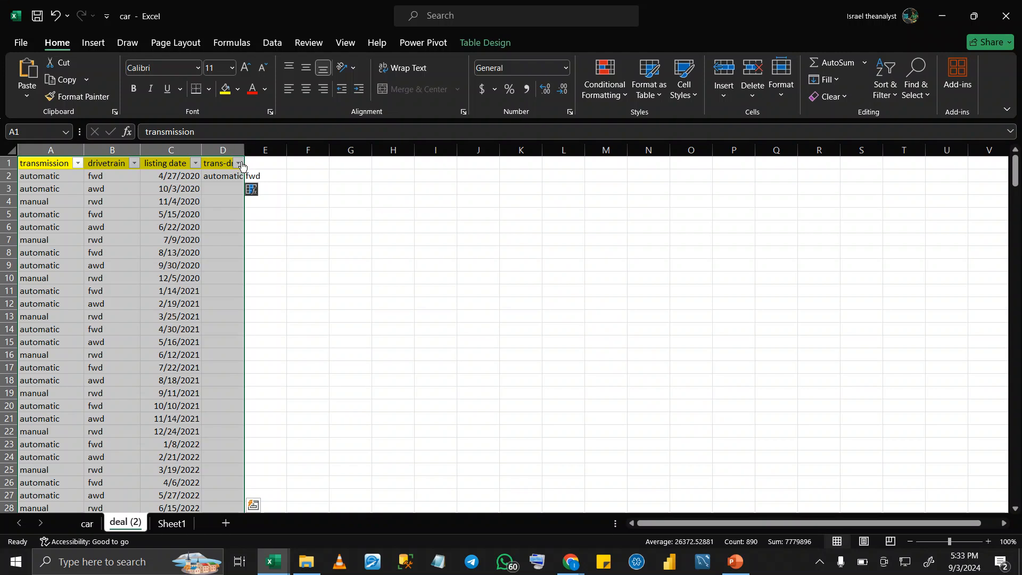
double_click(243, 149)
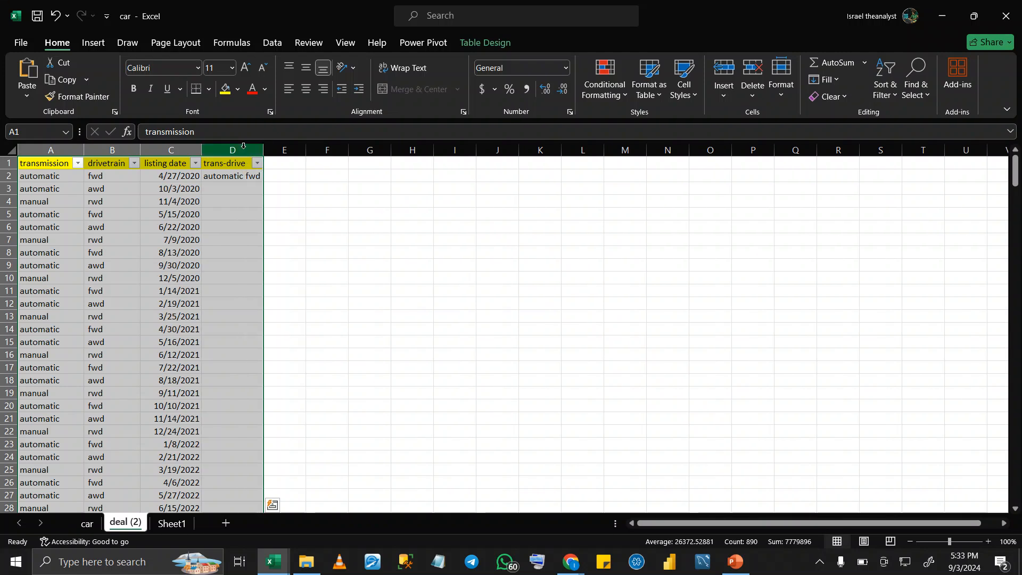
Edit the CONCAT formula in D2 to put a "-" separator between the transmission and drivetrain values
left_click(328, 280)
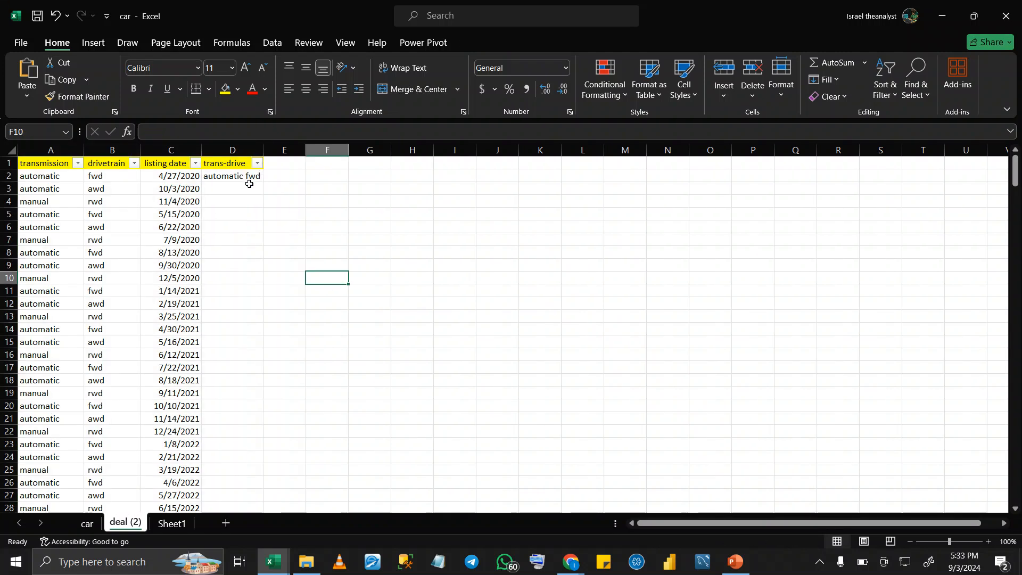
left_click(246, 178)
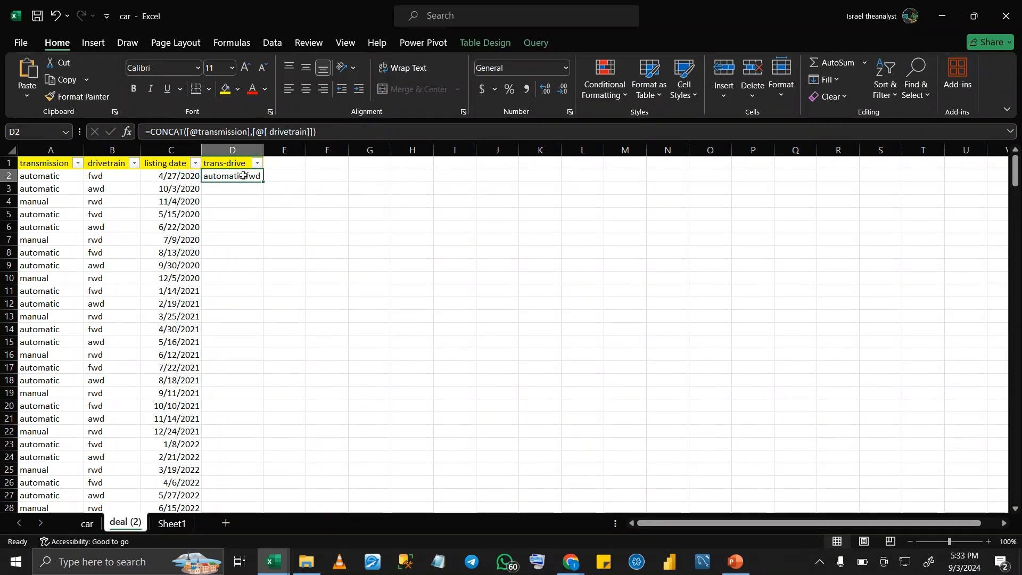
left_click(252, 133)
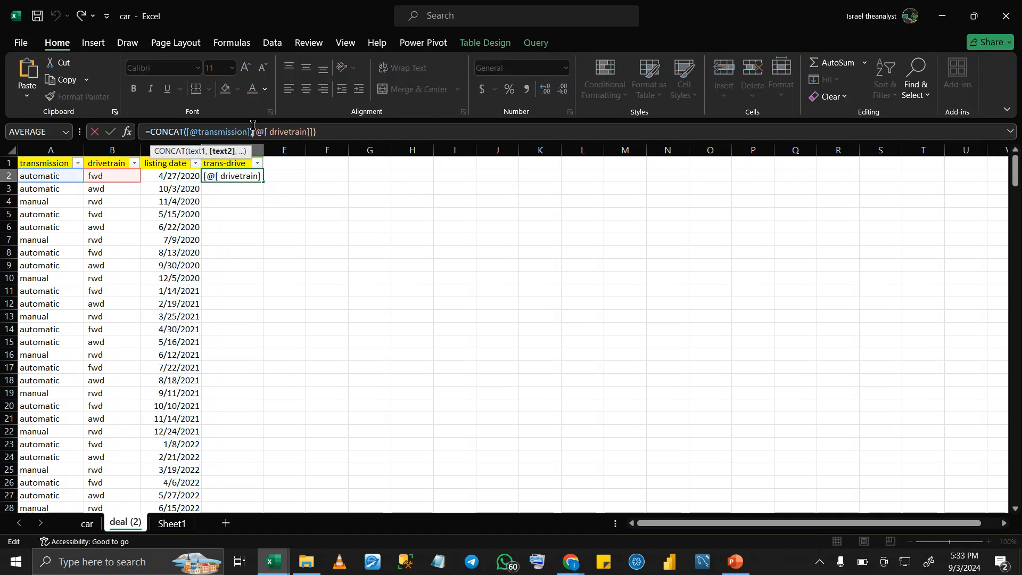
type("\"")
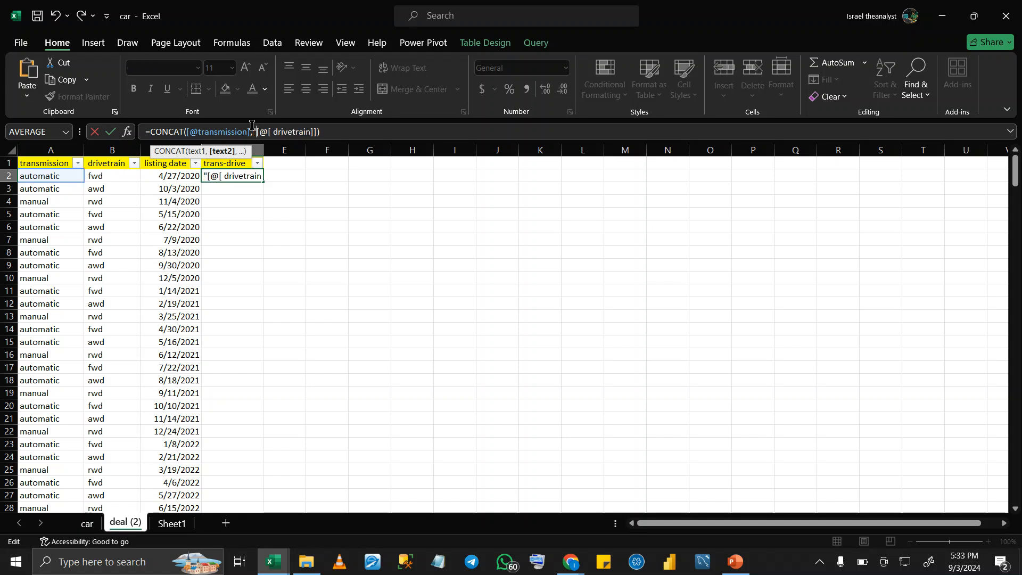
type("-\",")
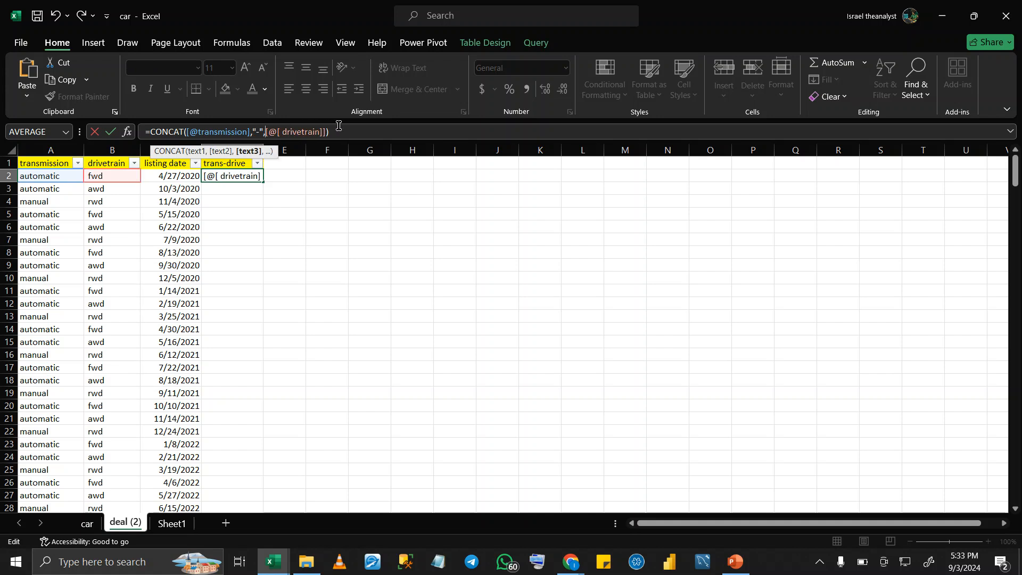
key("Return")
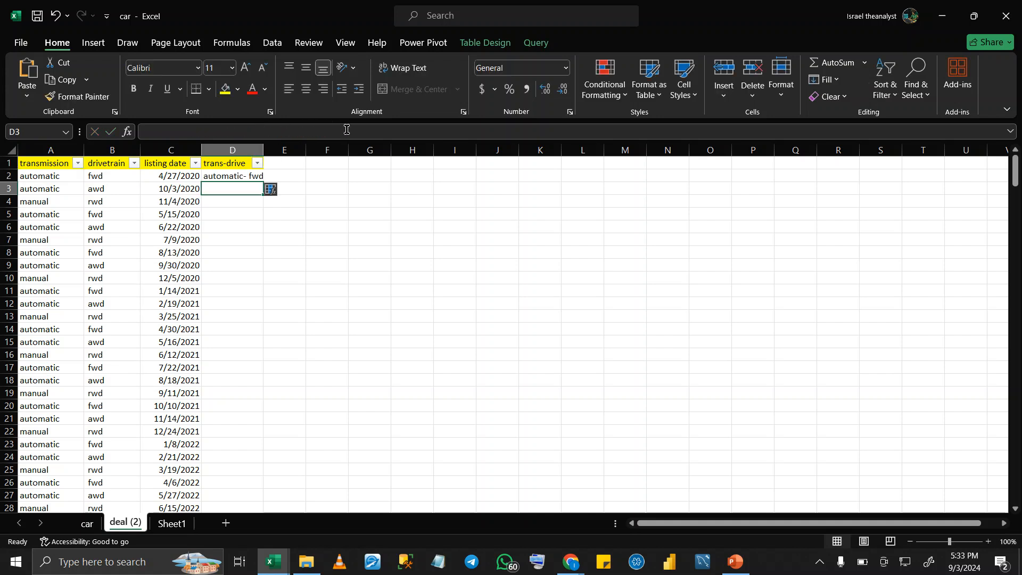
Try to Flash Fill the trans-drive column from the empty cell D3
left_click(254, 176)
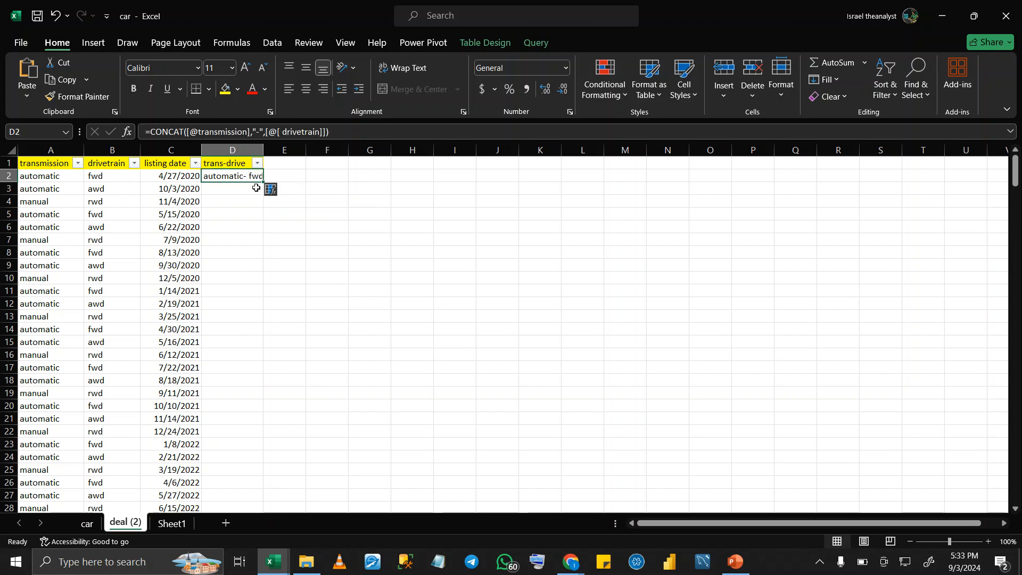
left_click(271, 43)
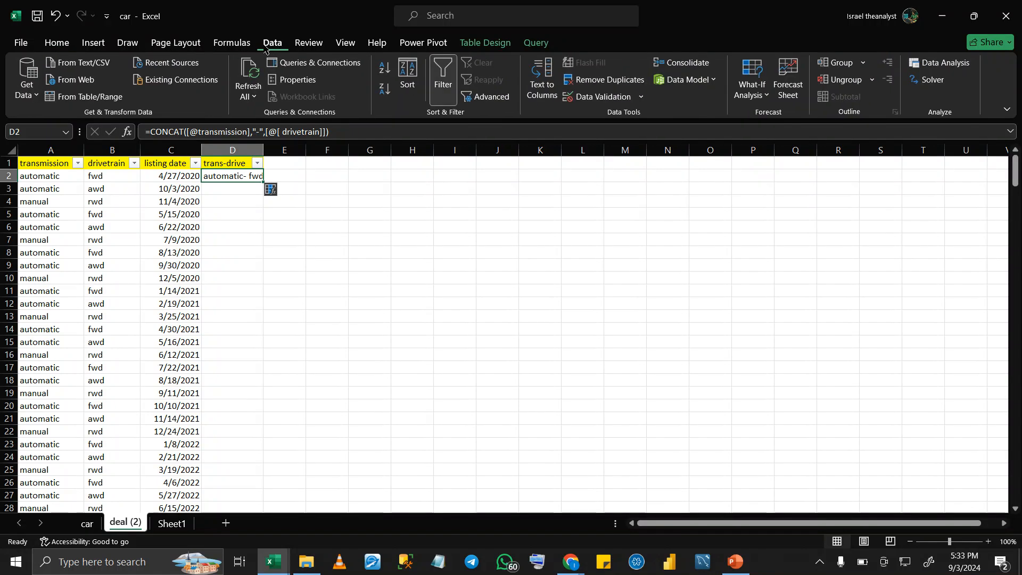
left_click(59, 43)
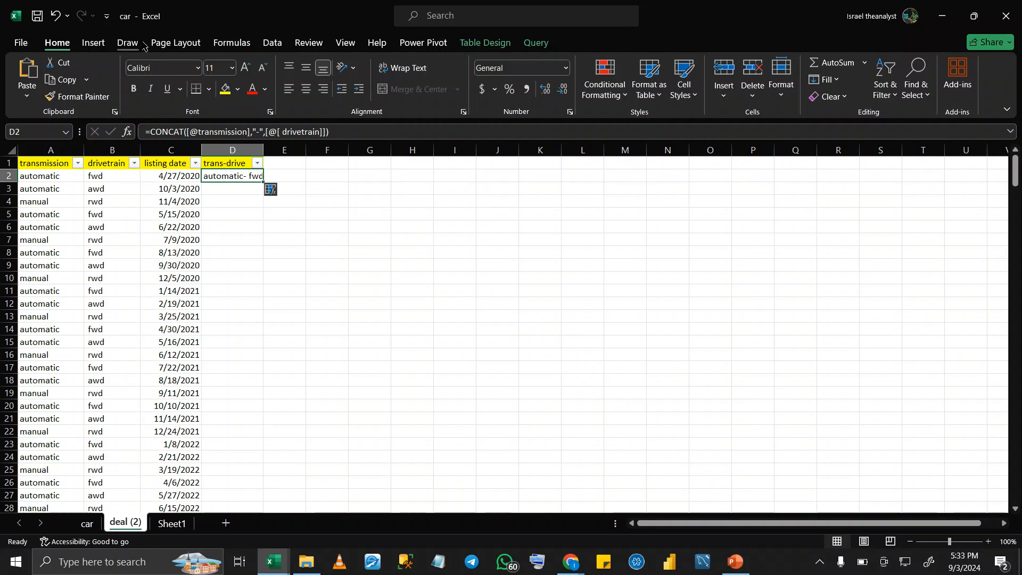
left_click(343, 43)
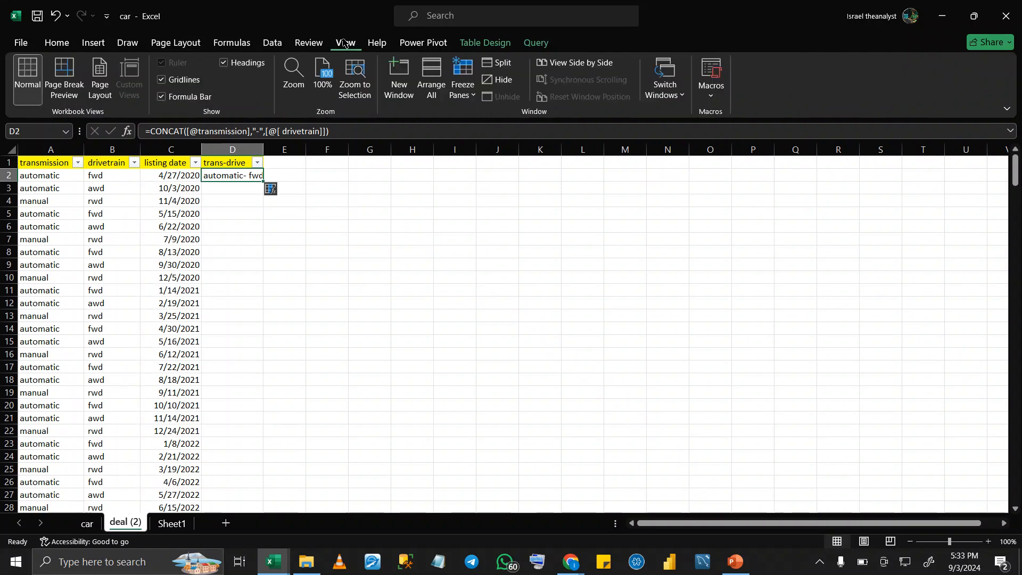
left_click(134, 45)
left_click(272, 42)
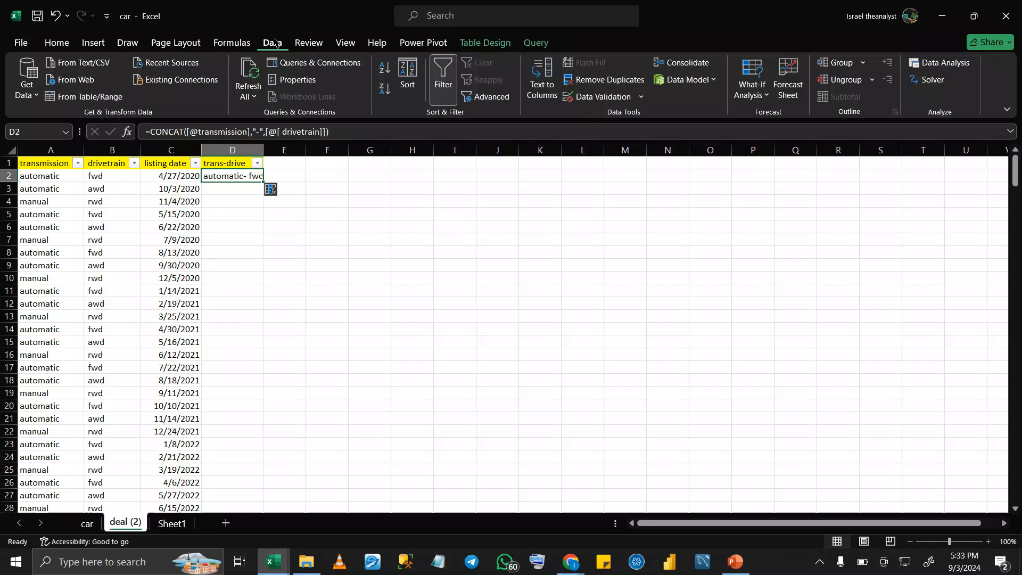
left_click(222, 193)
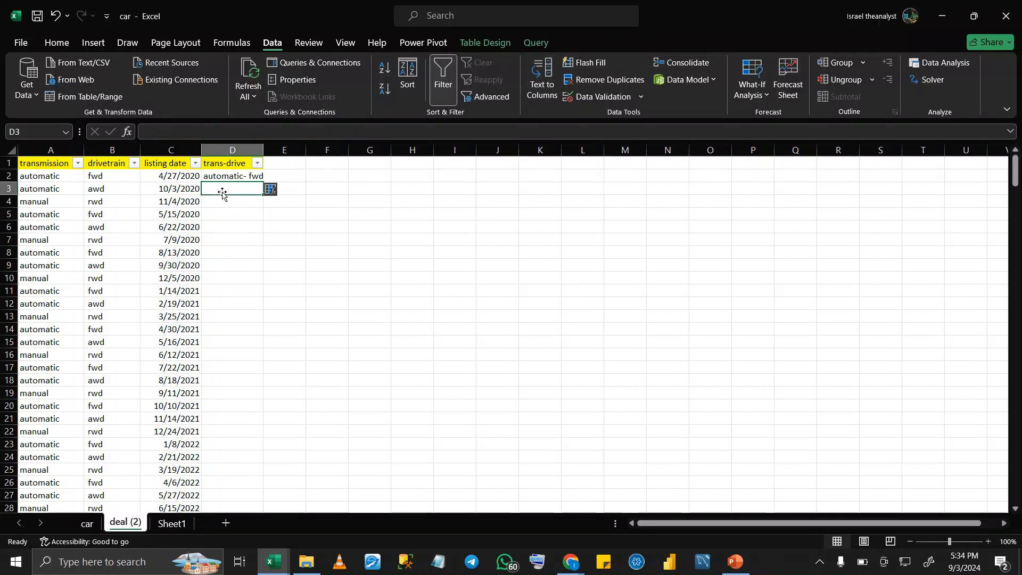
left_click(591, 62)
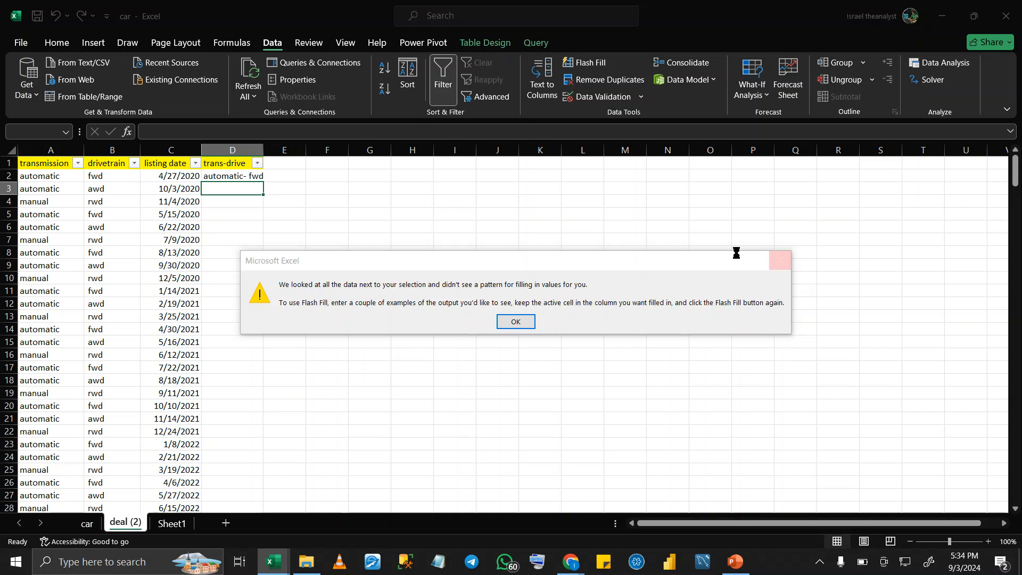
key("Return")
Try Flash Fill again with the trans-drive header cell D1 selected
left_click(232, 150)
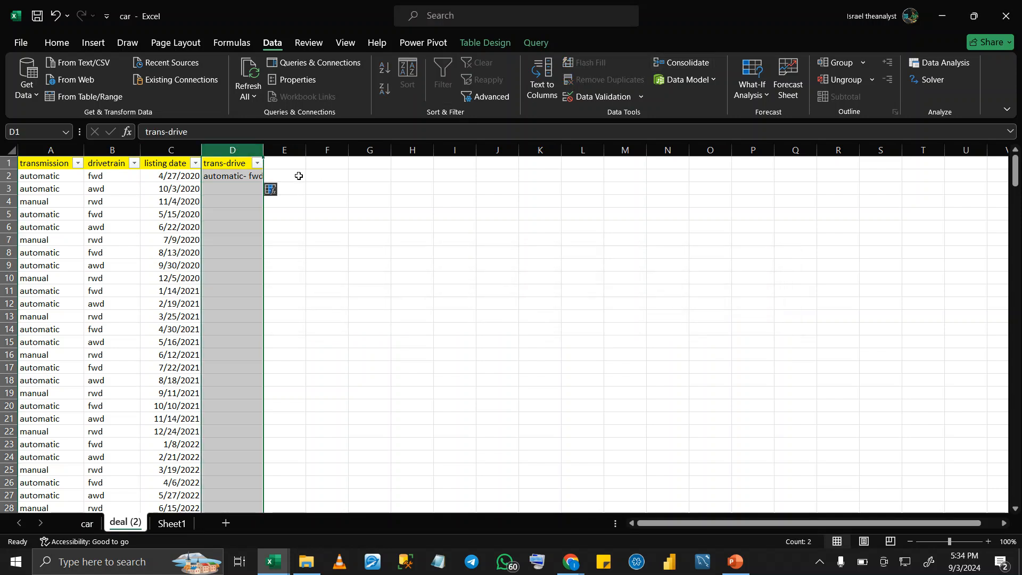
left_click(237, 177)
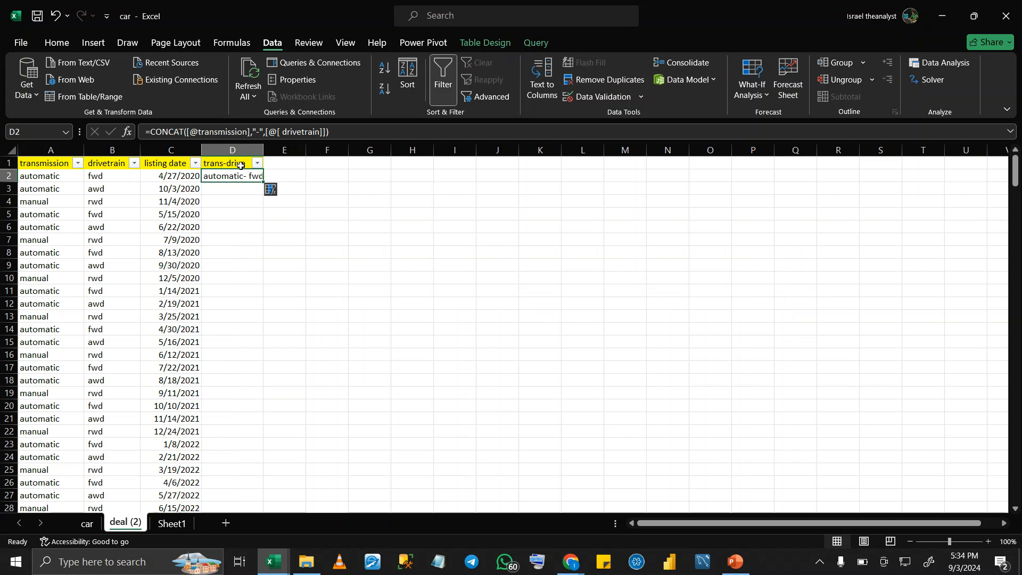
left_click(240, 166)
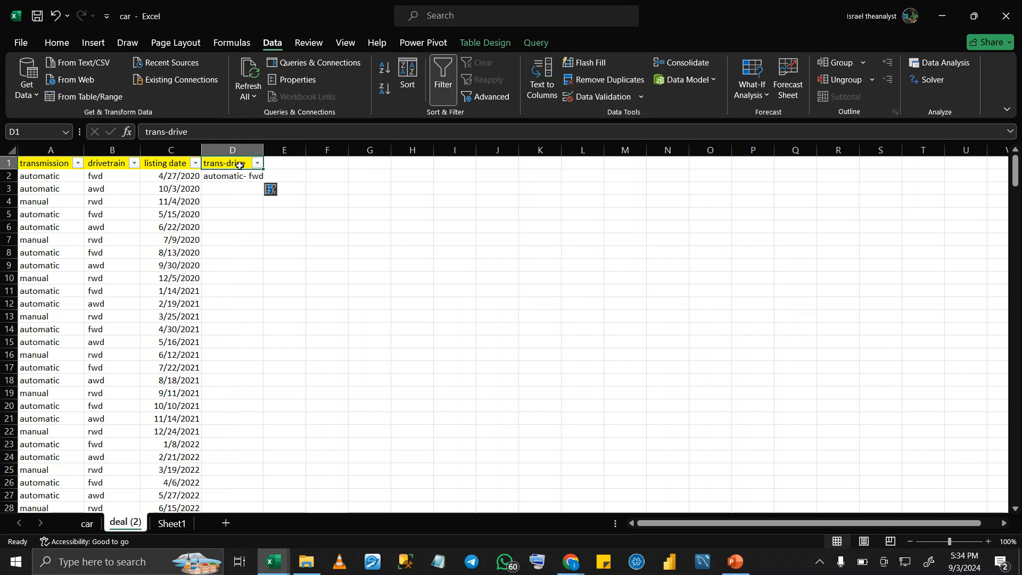
left_click(587, 62)
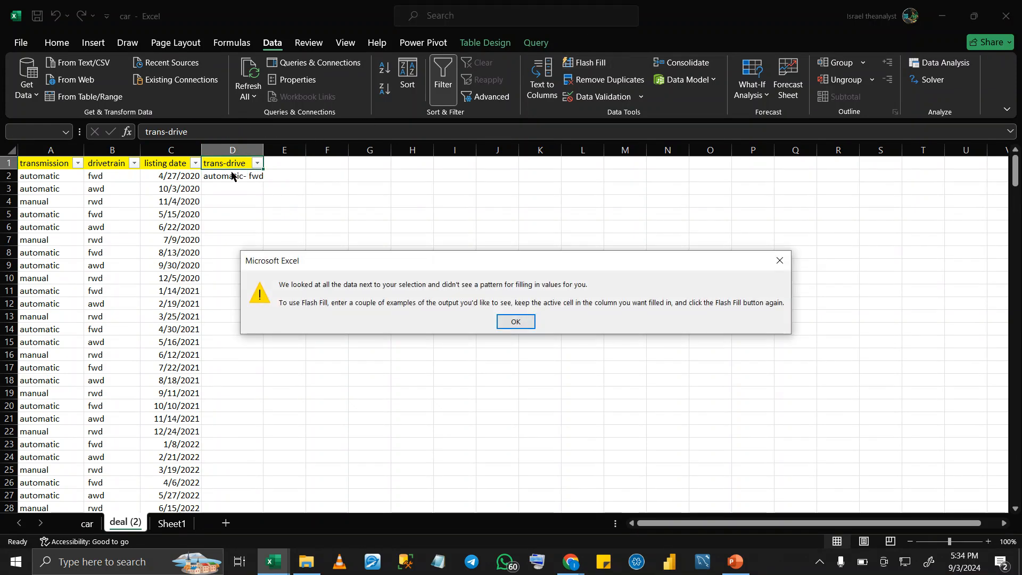
left_click(779, 260)
Fill the CONCAT formula in D2 down the whole trans-drive column
left_click(221, 176)
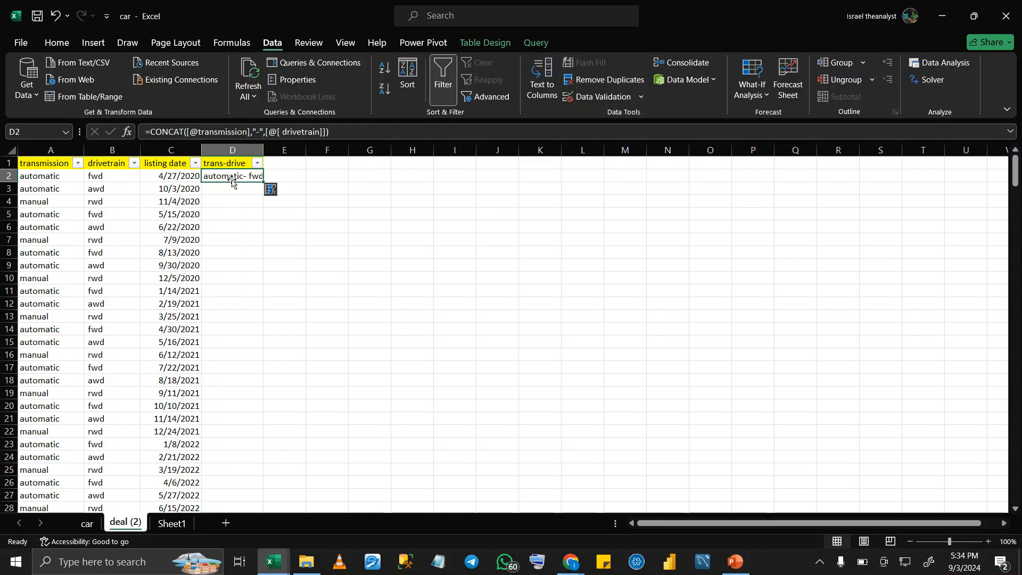
double_click(263, 183)
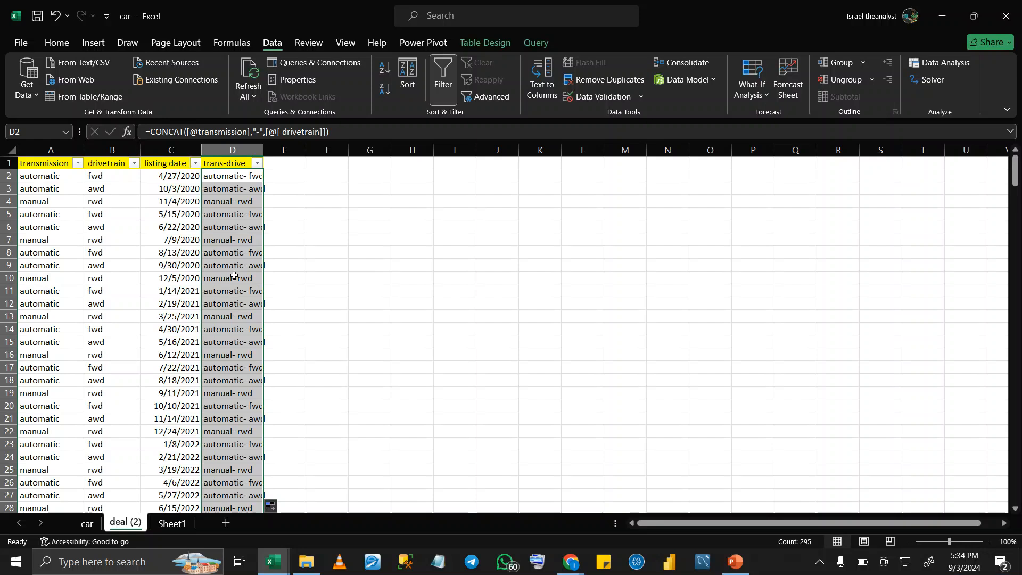
left_click(370, 264)
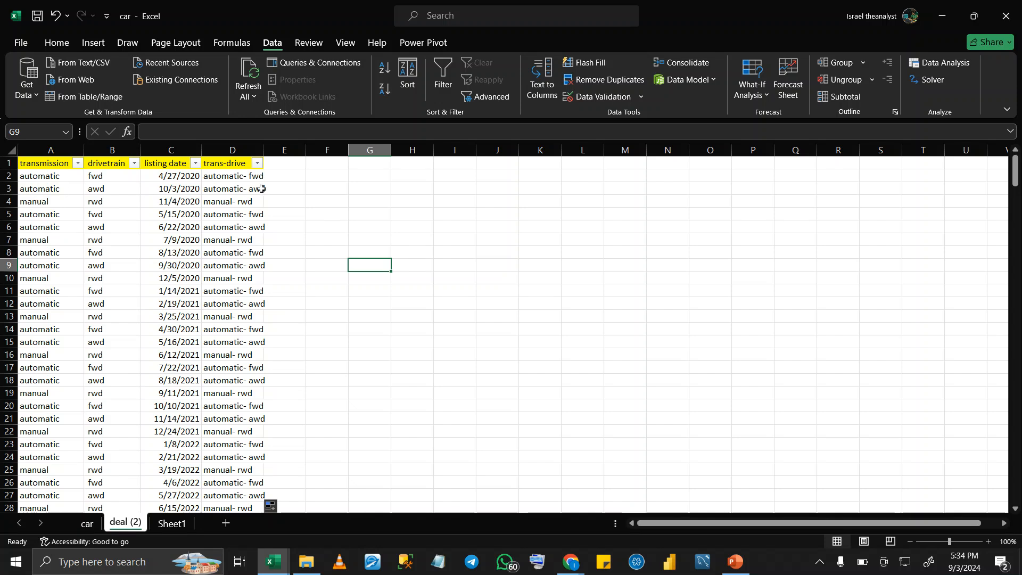
left_click(245, 178)
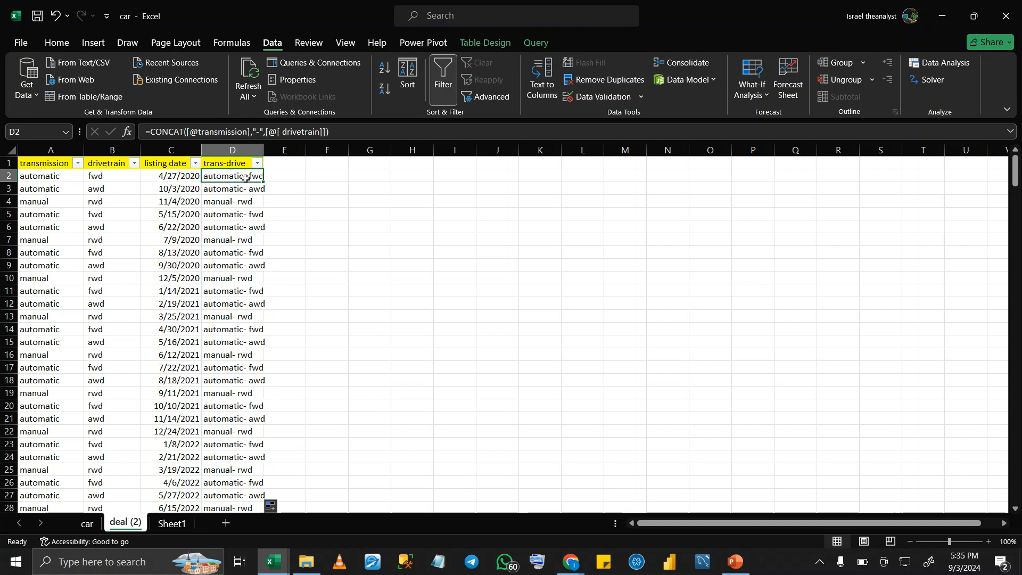
Enter =YEAR([@[ listing date]]) in E2 to extract the listing year, and fill it down the column
left_click(286, 175)
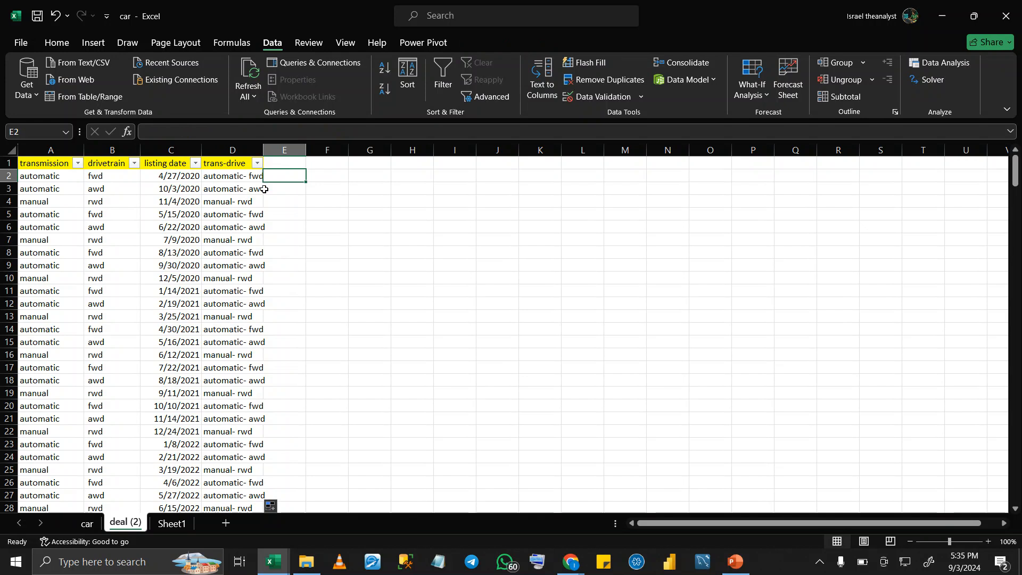
type("=ye")
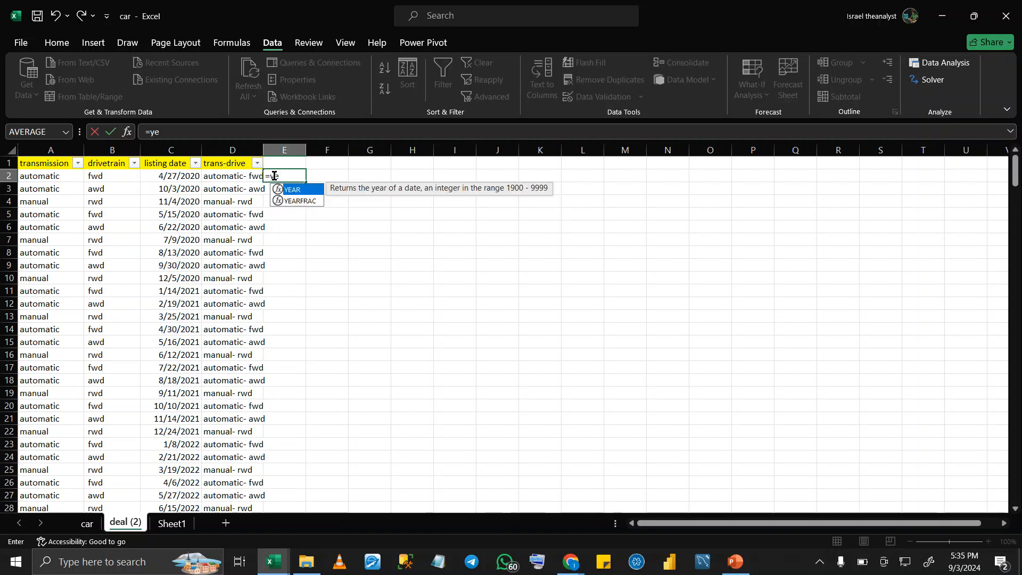
key("Tab")
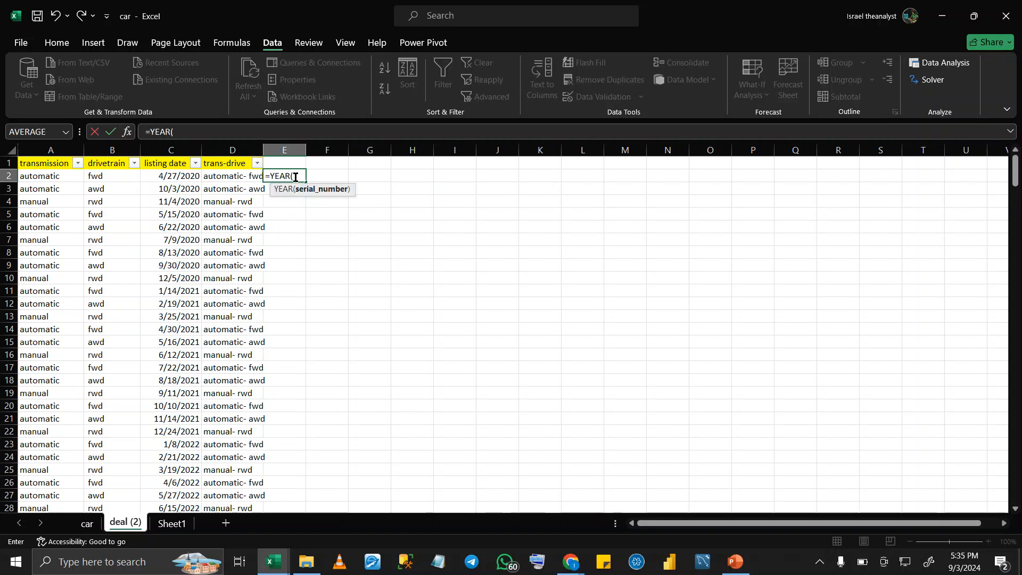
left_click(164, 176)
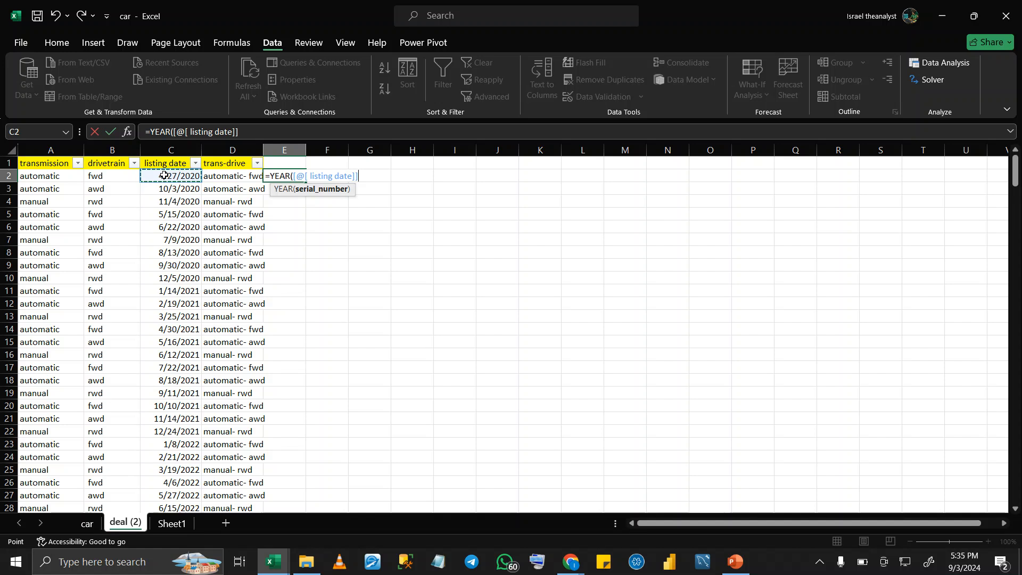
key("Return")
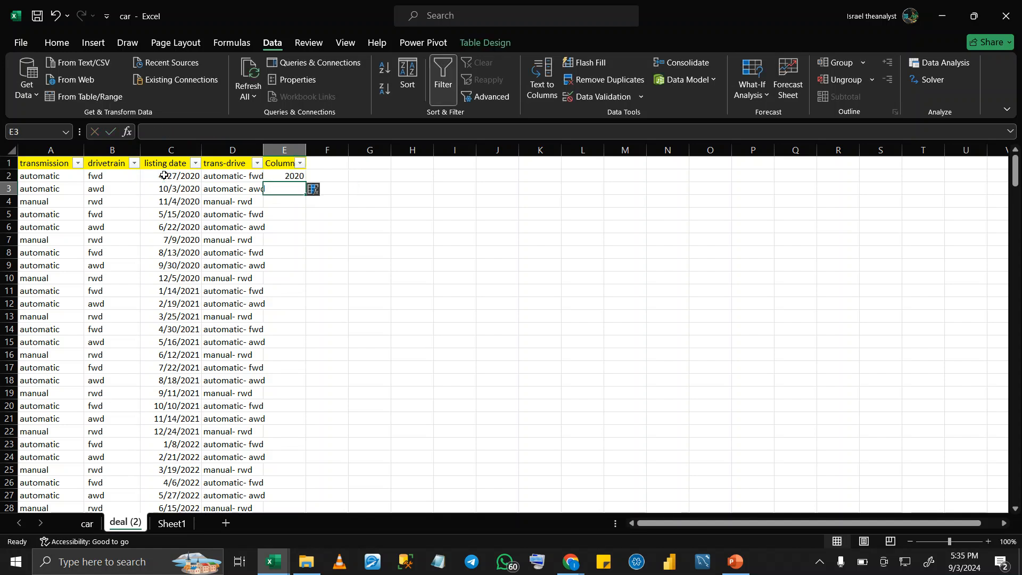
left_click(294, 175)
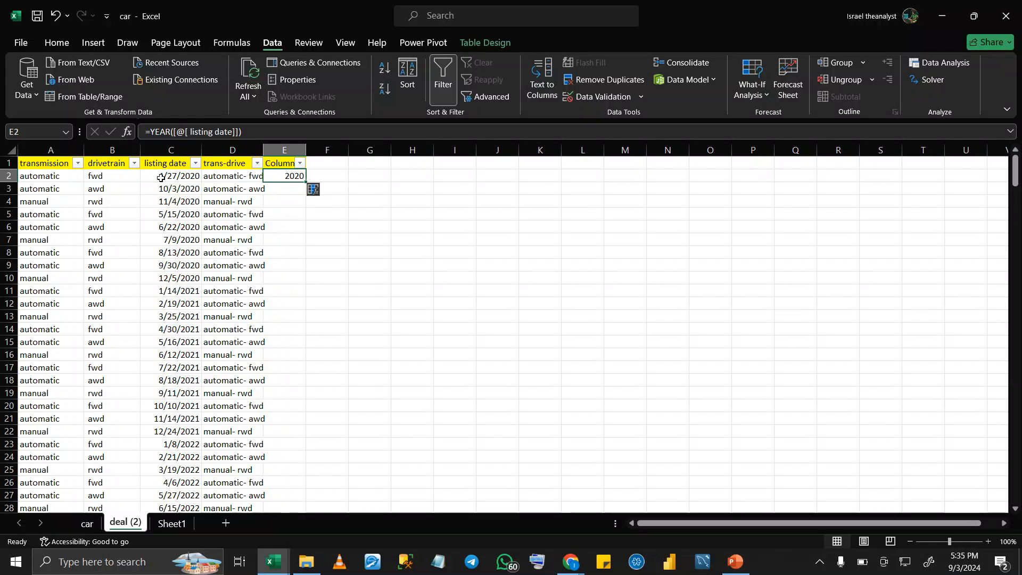
double_click(304, 181)
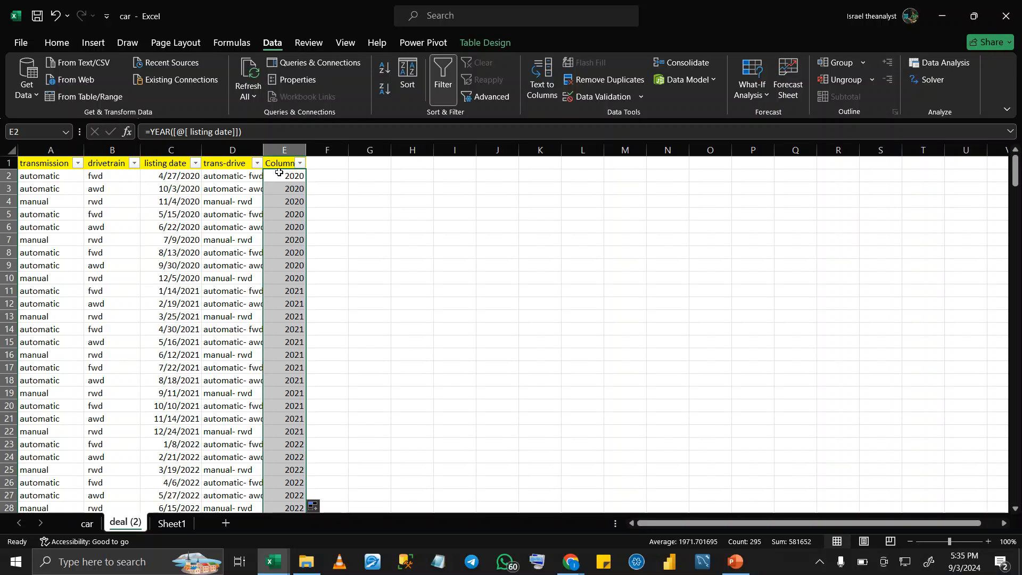
Enter a WEEKDAY formula in F2 on the row's listing date with return type 2 (Monday as day 1)
left_click(323, 175)
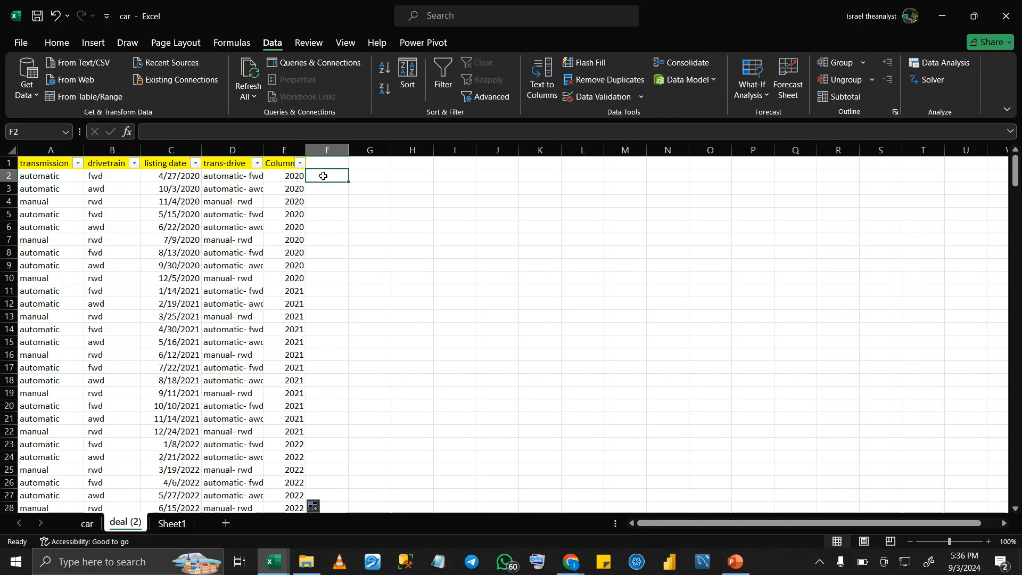
type("=")
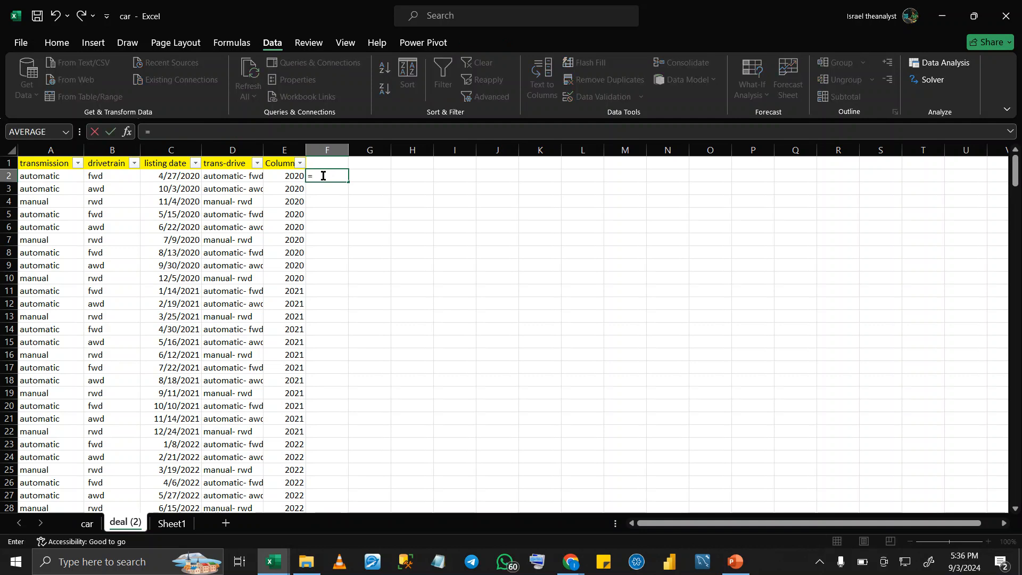
type("WEEKDAY(")
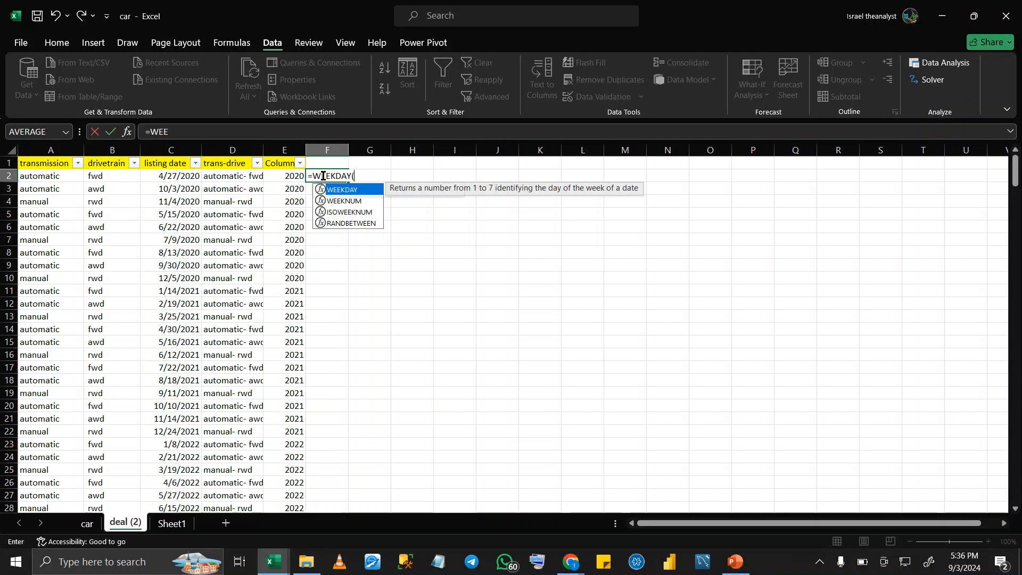
key("Tab")
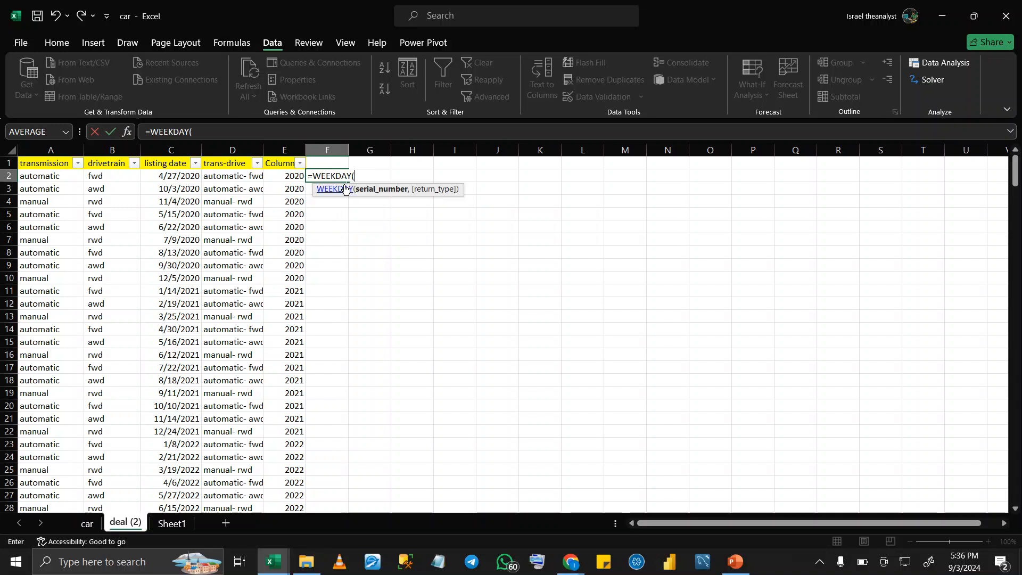
left_click(178, 179)
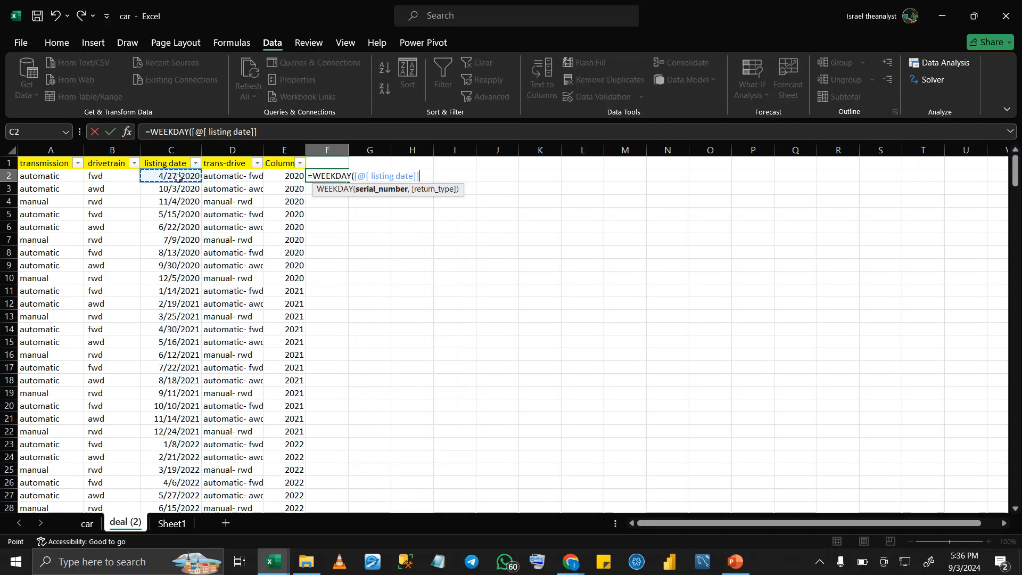
type(",2")
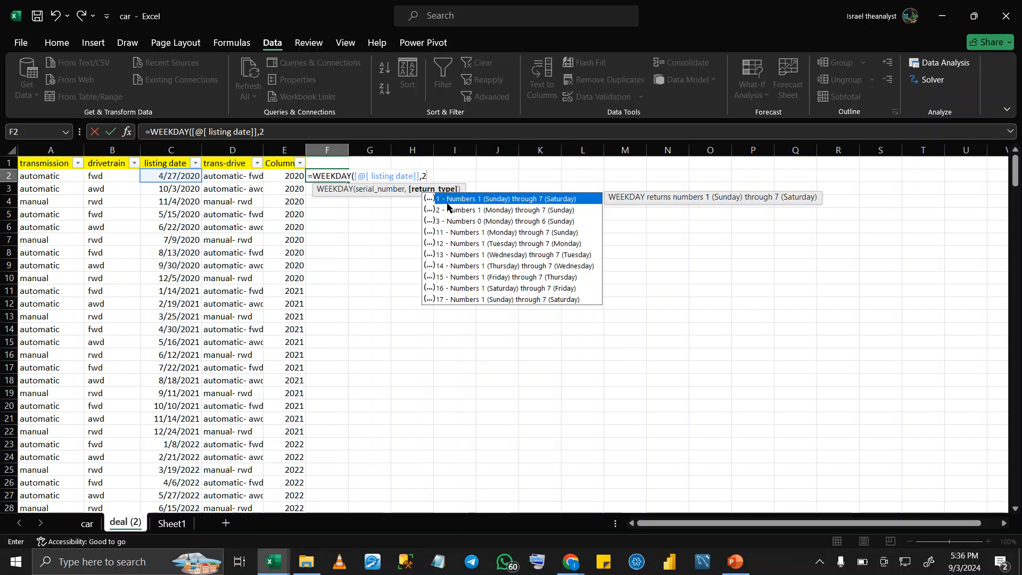
key("Return")
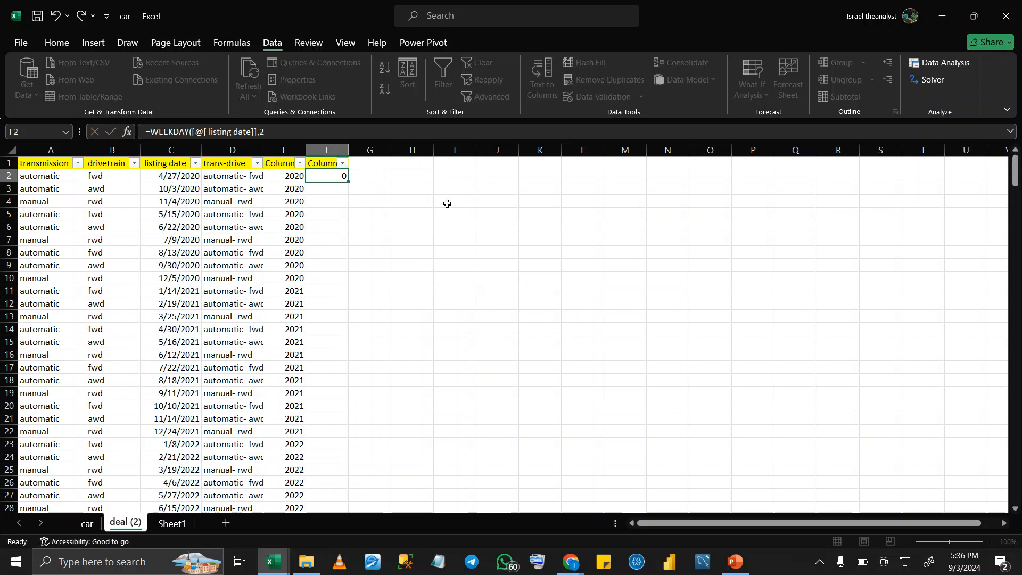
Fill the WEEKDAY formula in F2 down the whole column
left_click(320, 178)
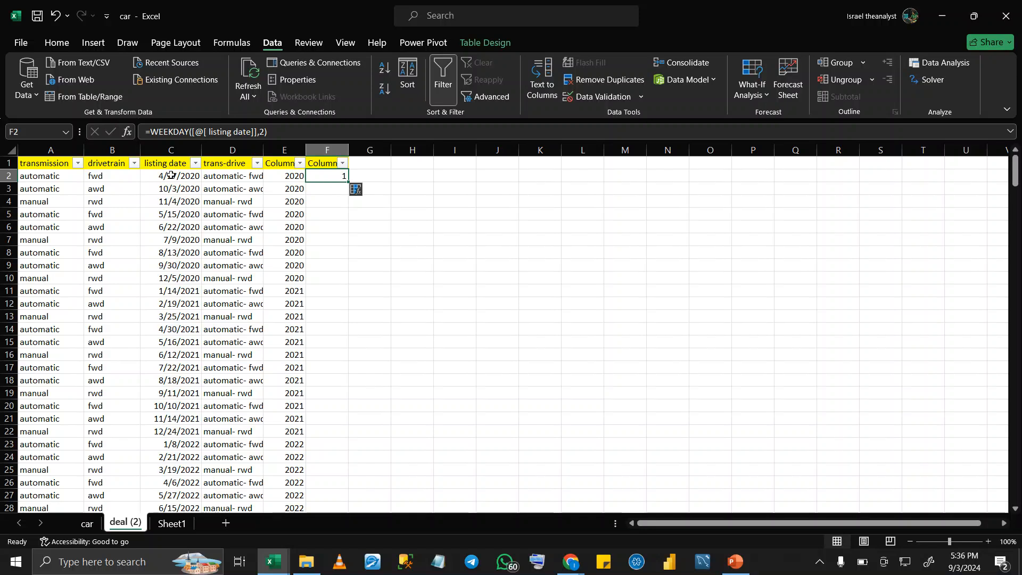
double_click(348, 183)
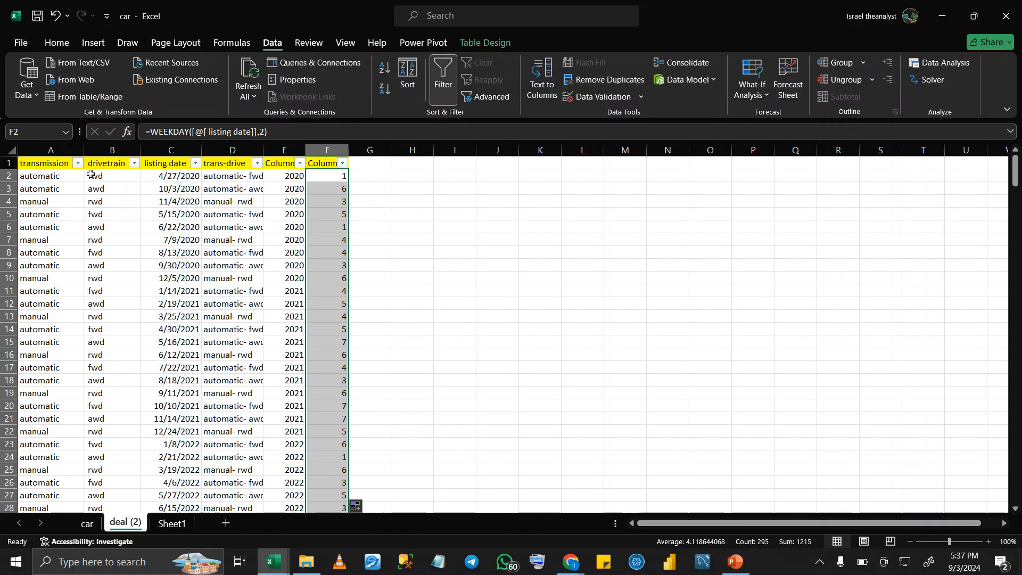
Switch to the Google Meet call in Chrome to check the in-call messages
left_click(732, 566)
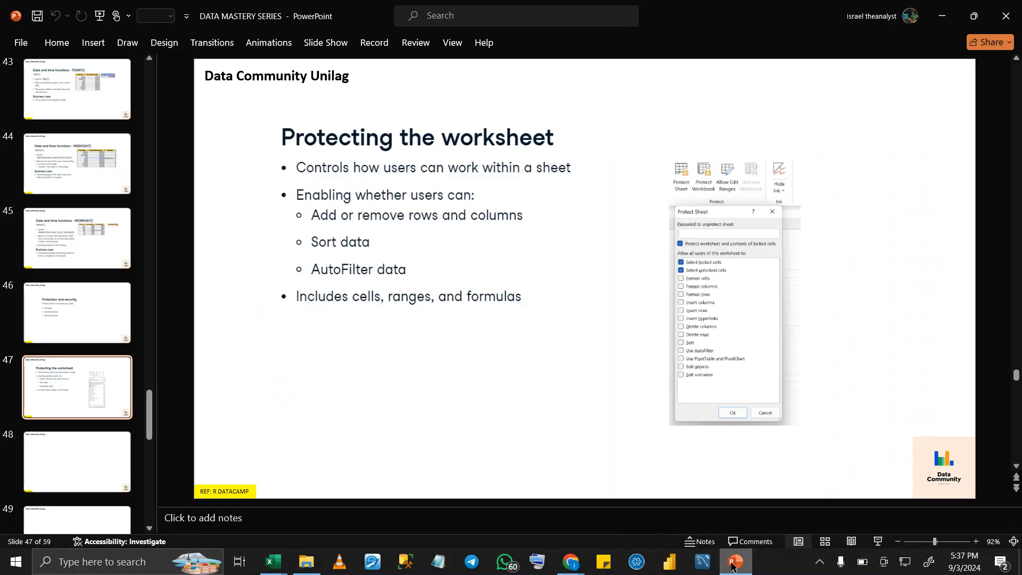
left_click(733, 567)
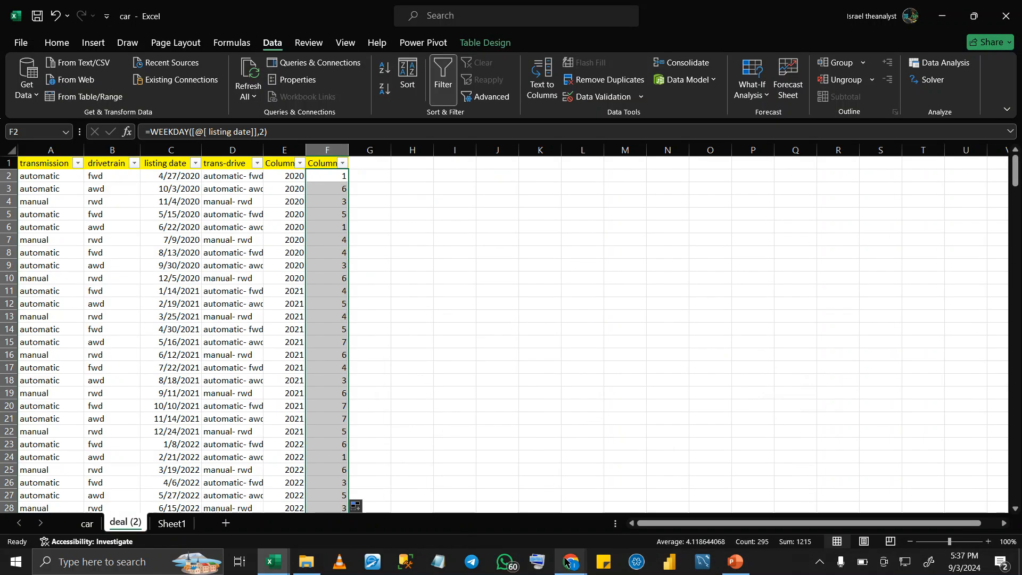
mouse_move(566, 563)
left_click(426, 503)
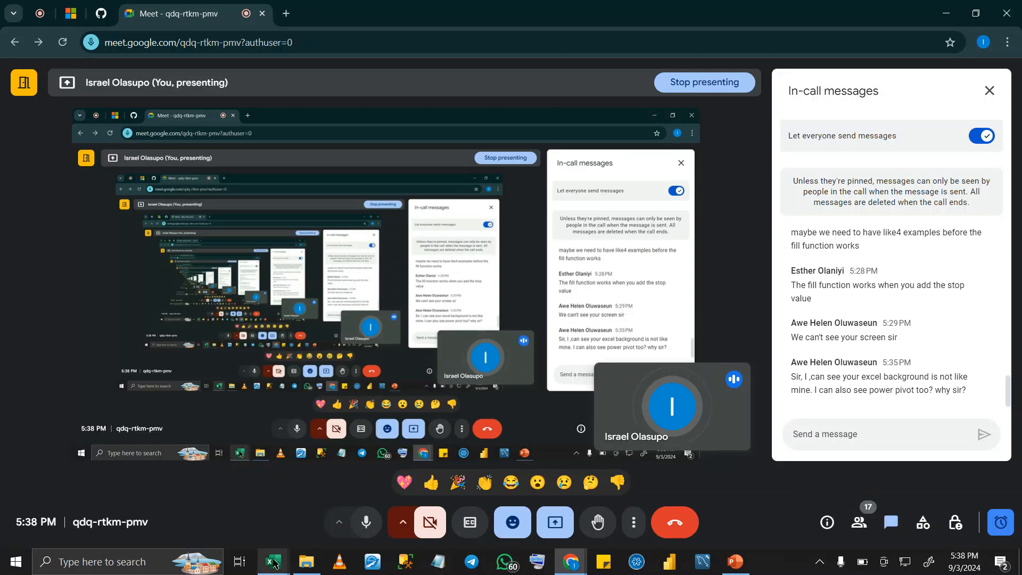
Switch to the Formula Excel Template workbook in Excel
mouse_move(273, 562)
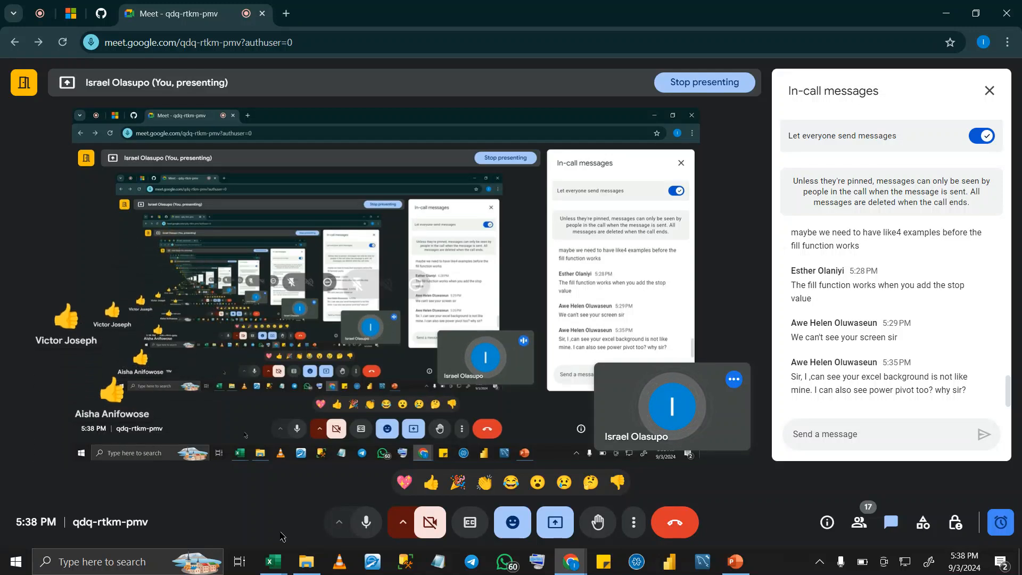
left_click(273, 561)
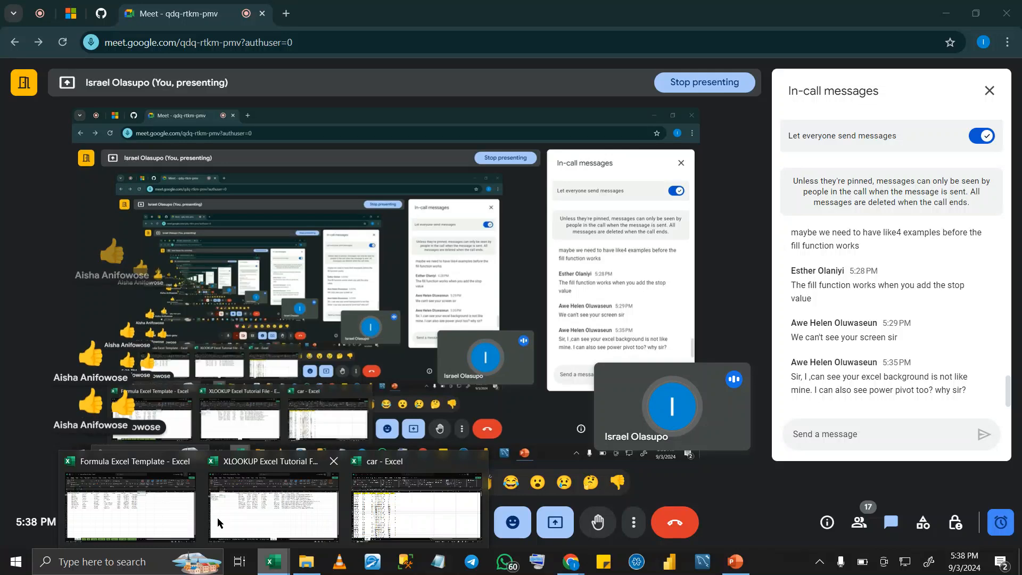
left_click(152, 493)
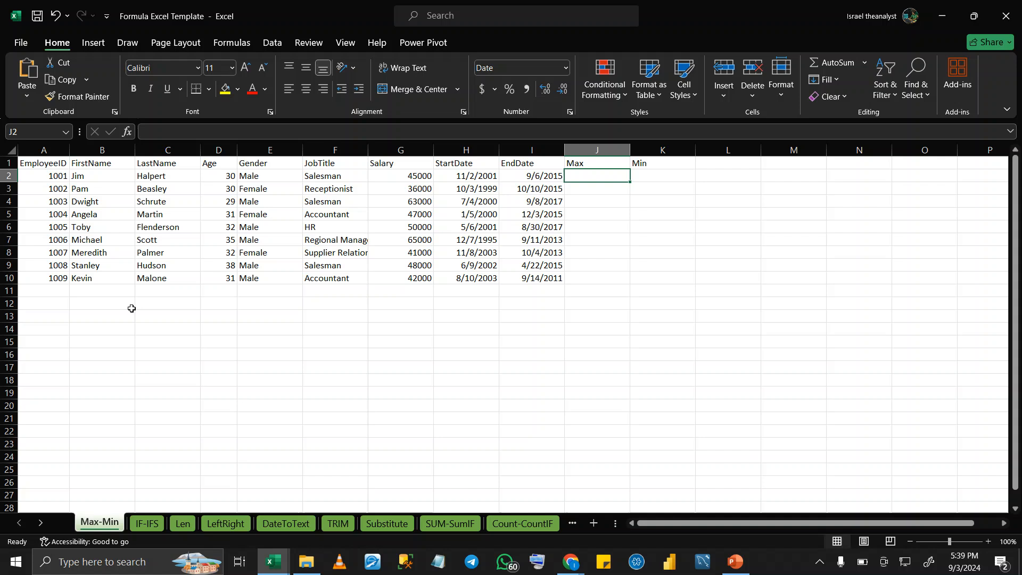
Enter =MAX(G2:G10) in J2 under the Max header to find the highest salary
double_click(578, 176)
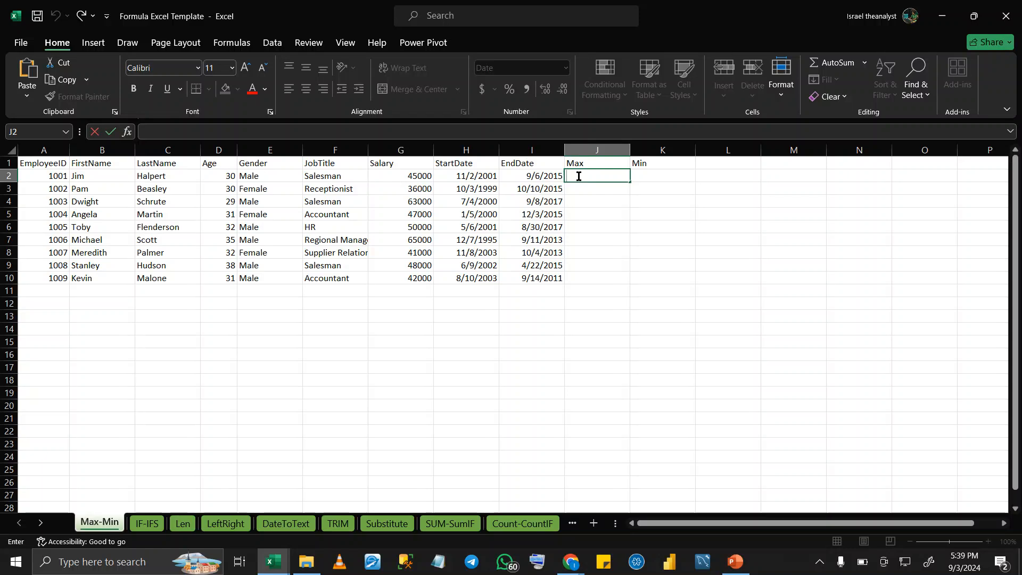
type("=MA")
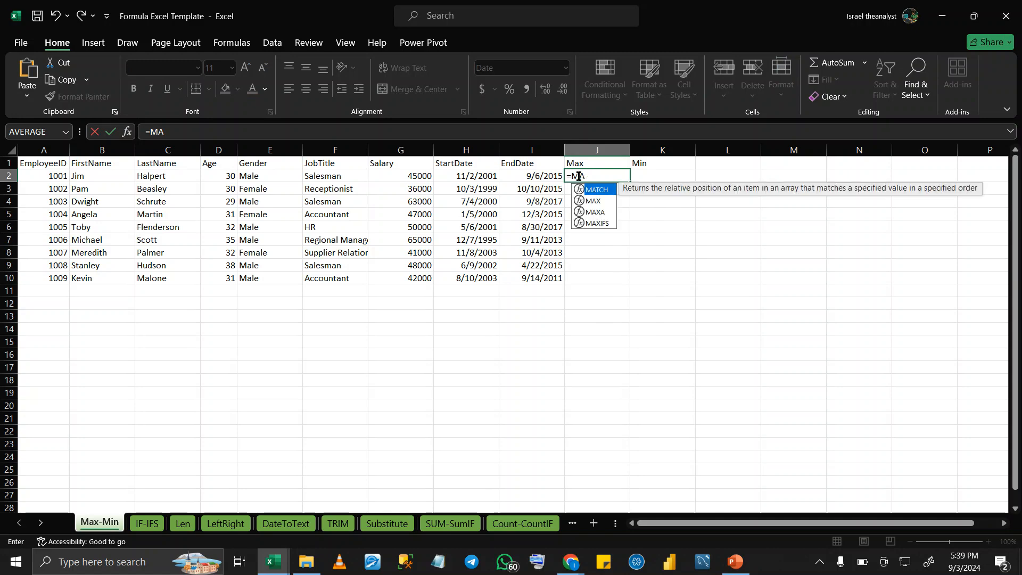
type("ZX(")
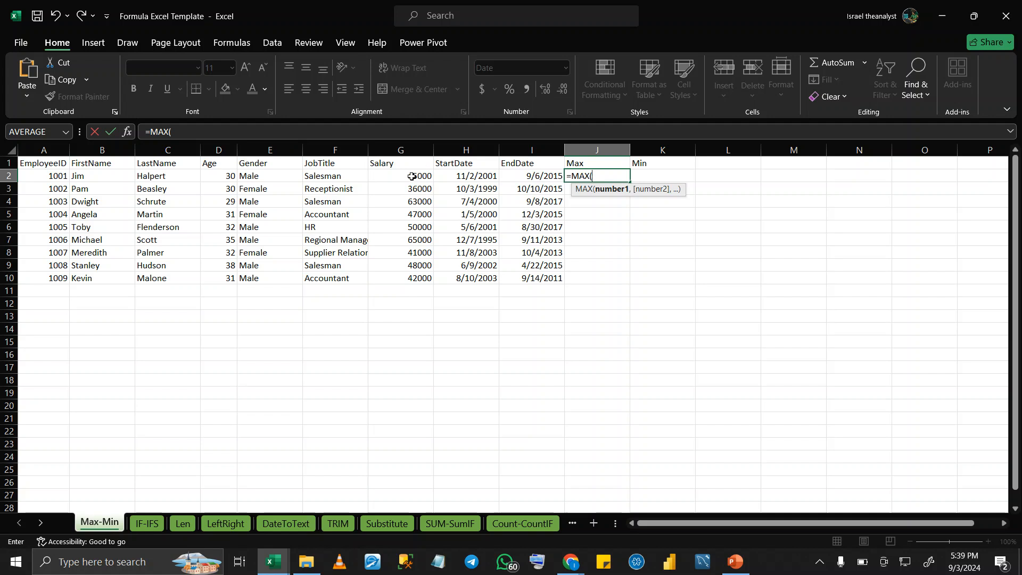
left_click(412, 176)
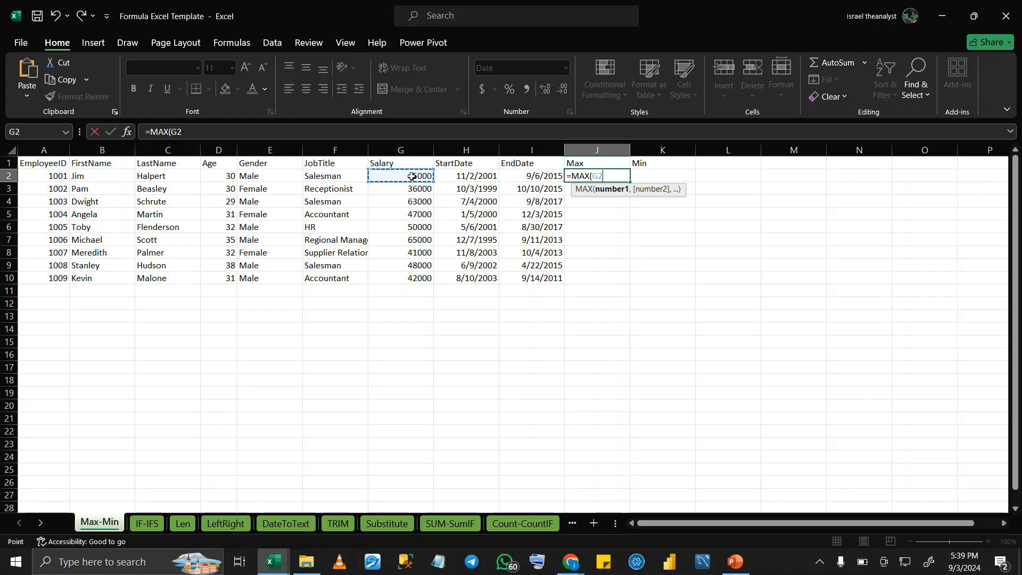
key("ctrl+shift+Down")
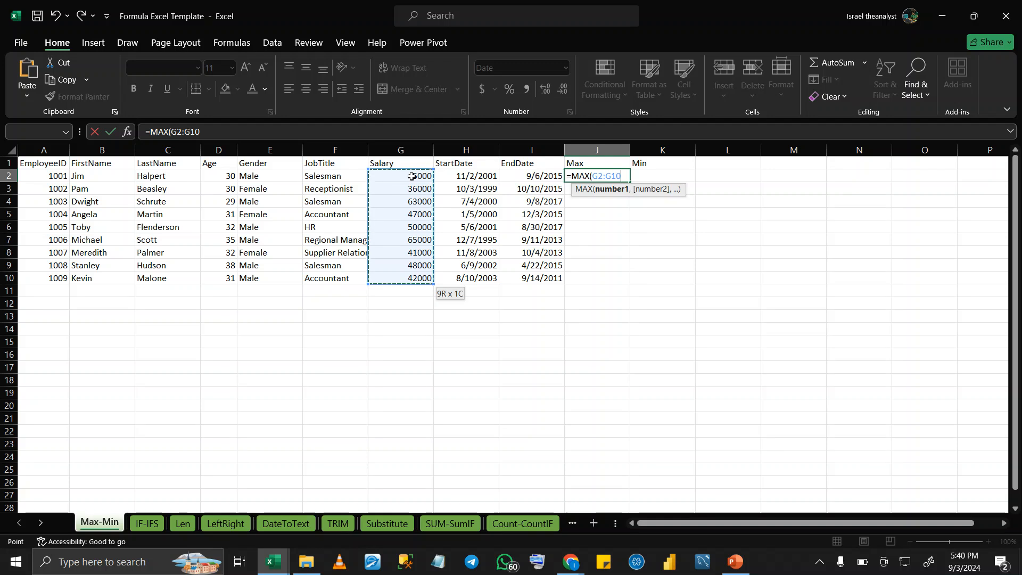
key("Return")
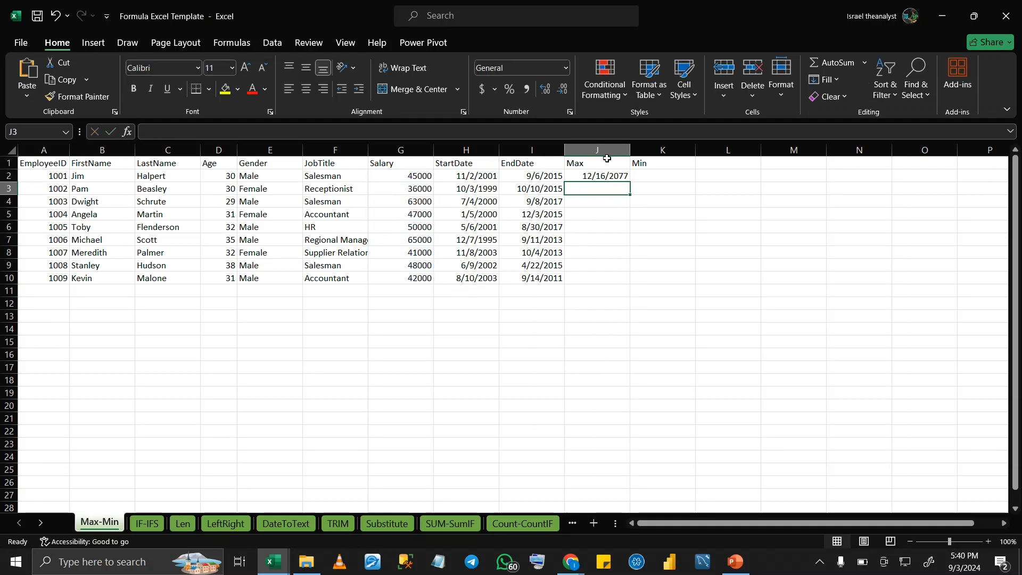
Set the number format of the whole Max column J to General and select J2 to review its formula
left_click(608, 149)
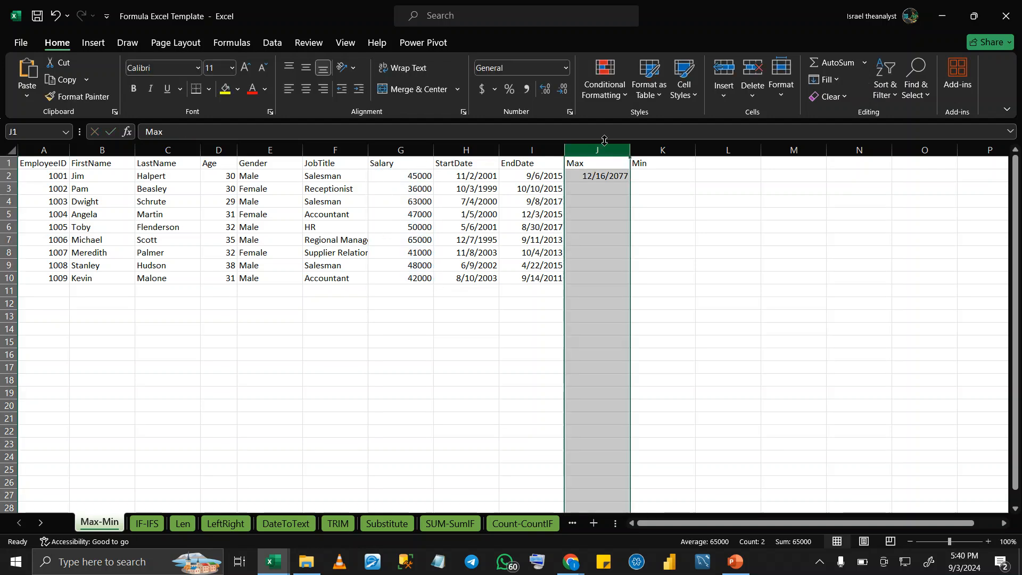
left_click(564, 67)
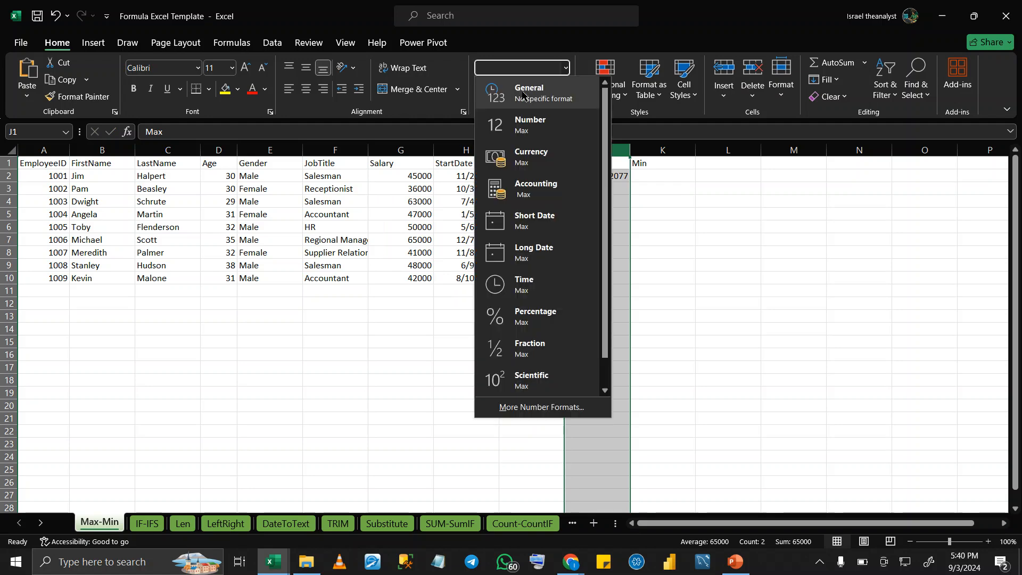
left_click(526, 92)
left_click(641, 186)
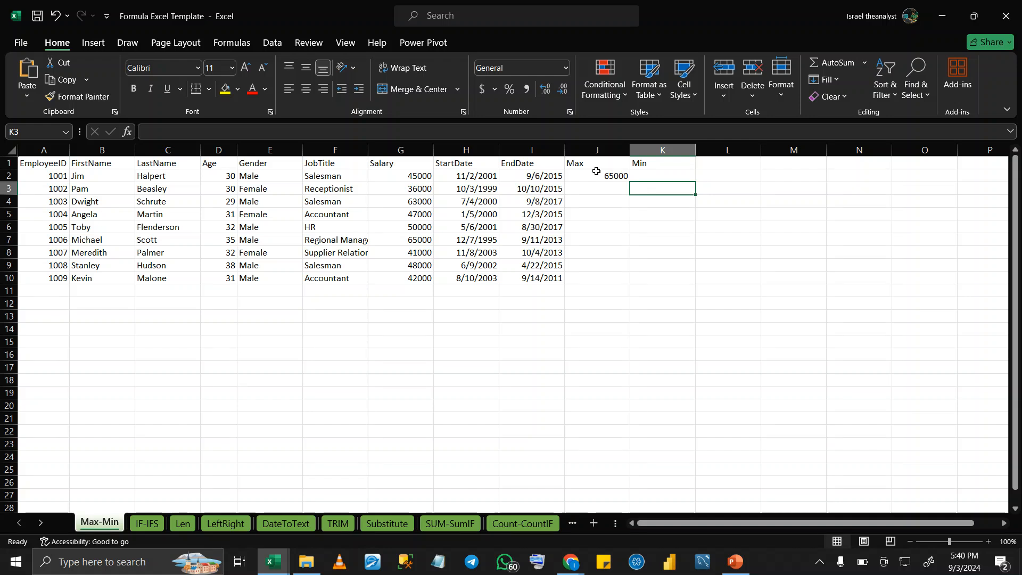
left_click(591, 178)
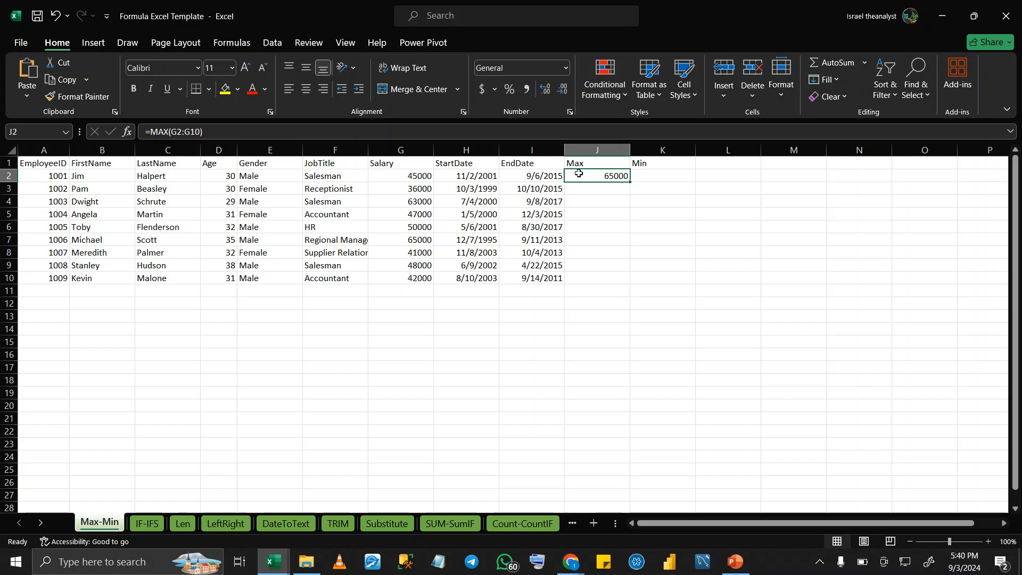
Enter a MIN formula over all the Salary values in K2 under the Min header
left_click(677, 175)
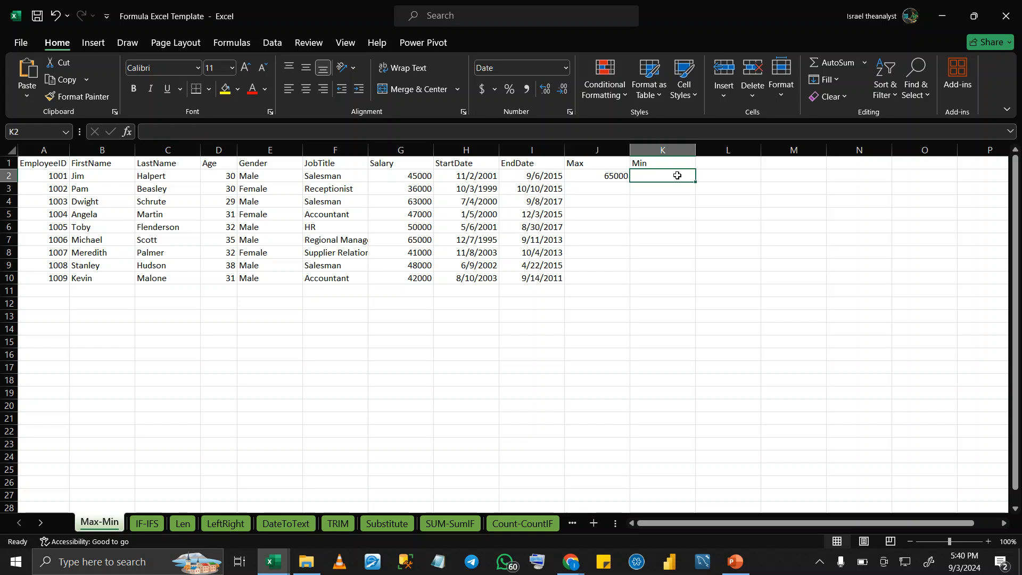
double_click(677, 175)
type("=")
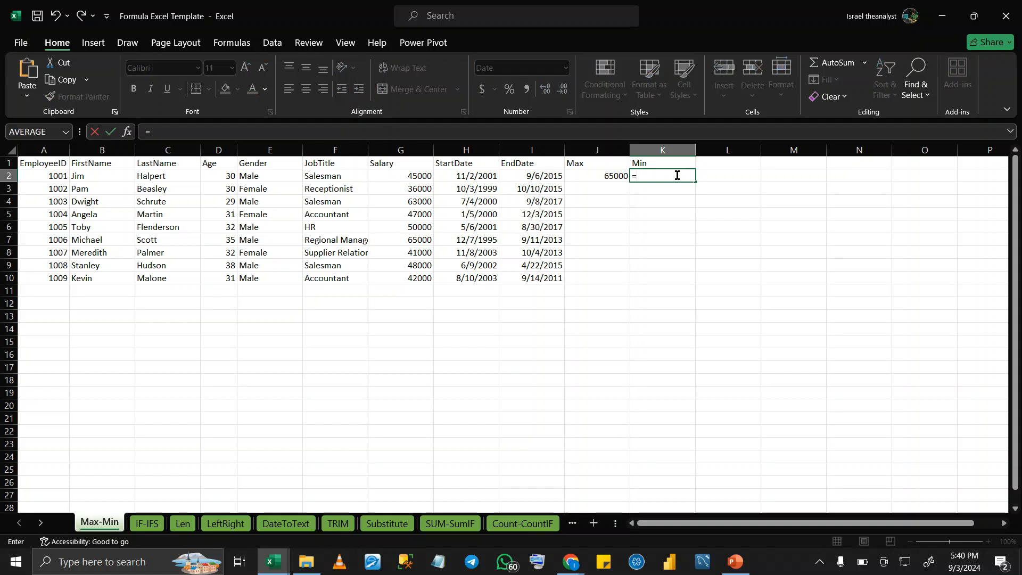
type("MIN")
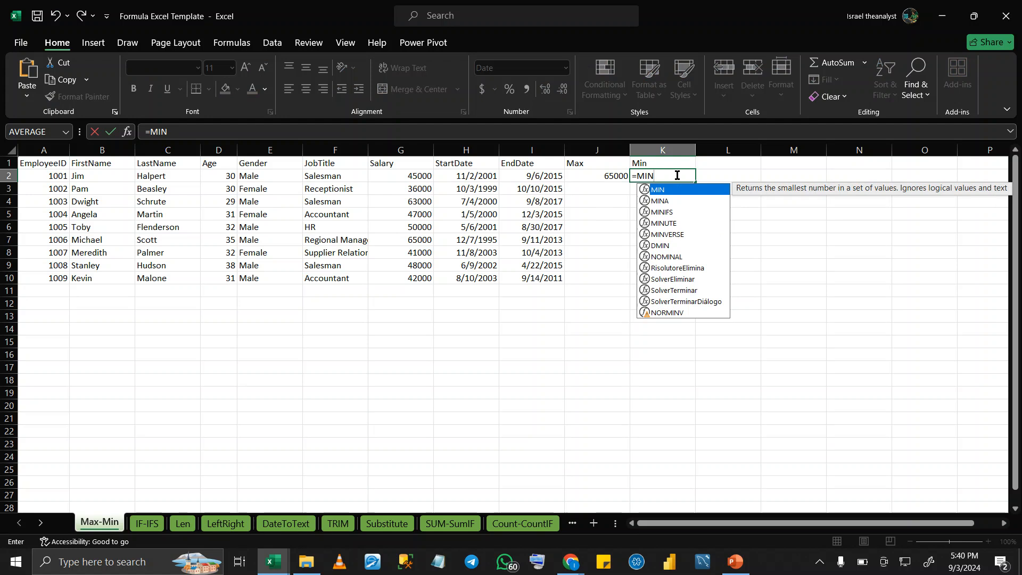
type("(")
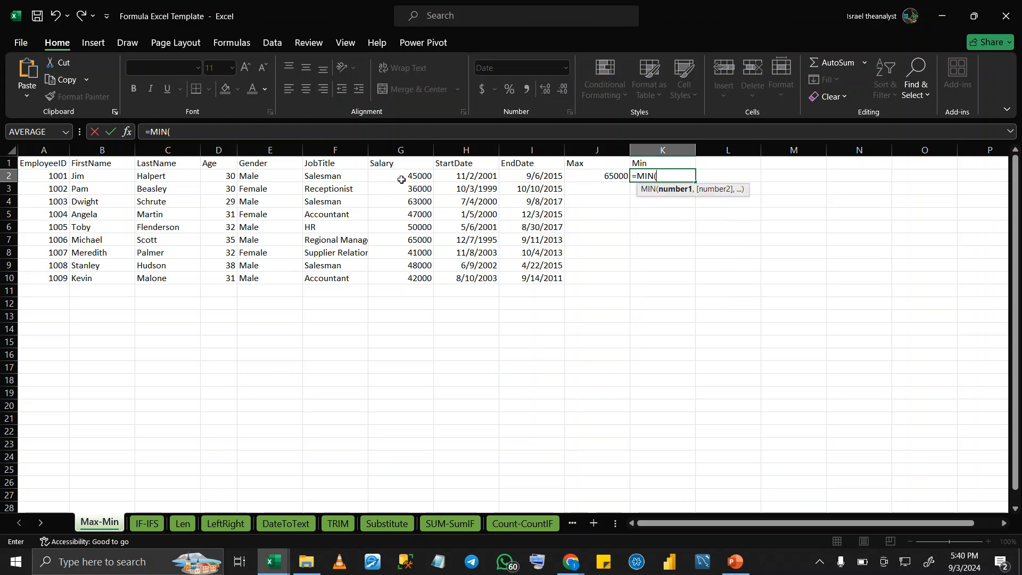
left_click_drag(401, 179, 400, 177)
key("Return")
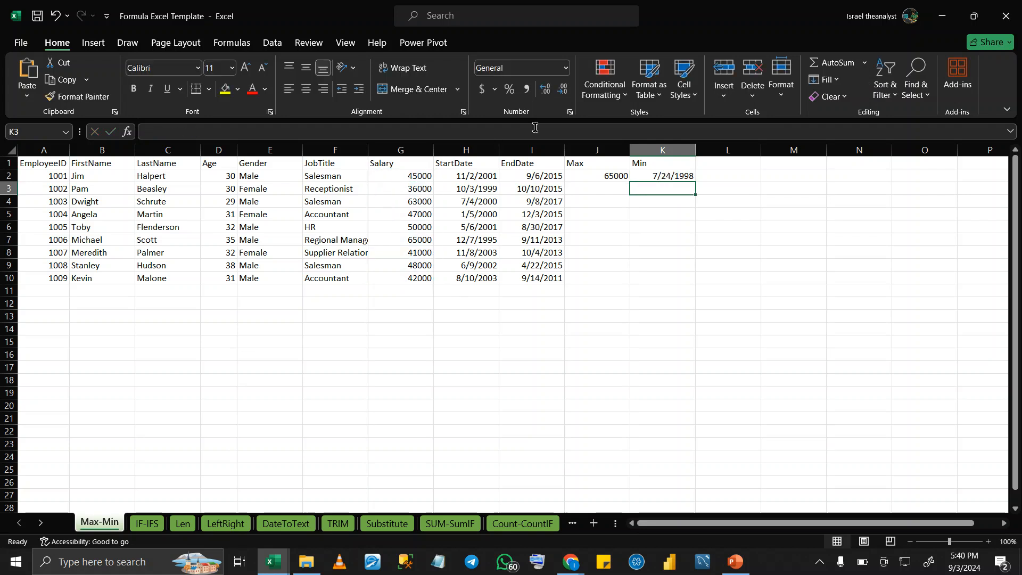
Set the number format of the whole Min column K to General
left_click(663, 146)
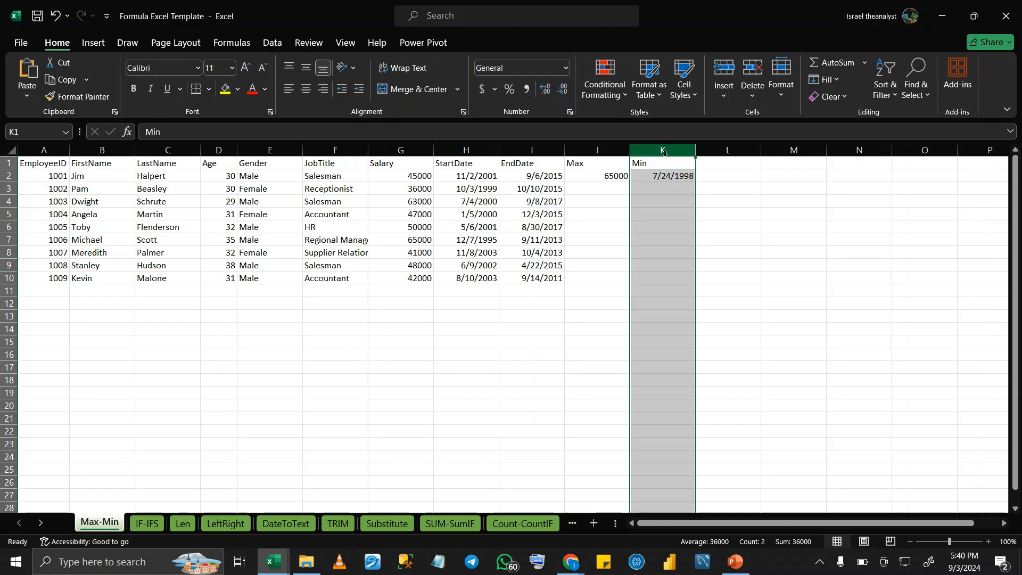
left_click(566, 68)
left_click(541, 90)
left_click(722, 176)
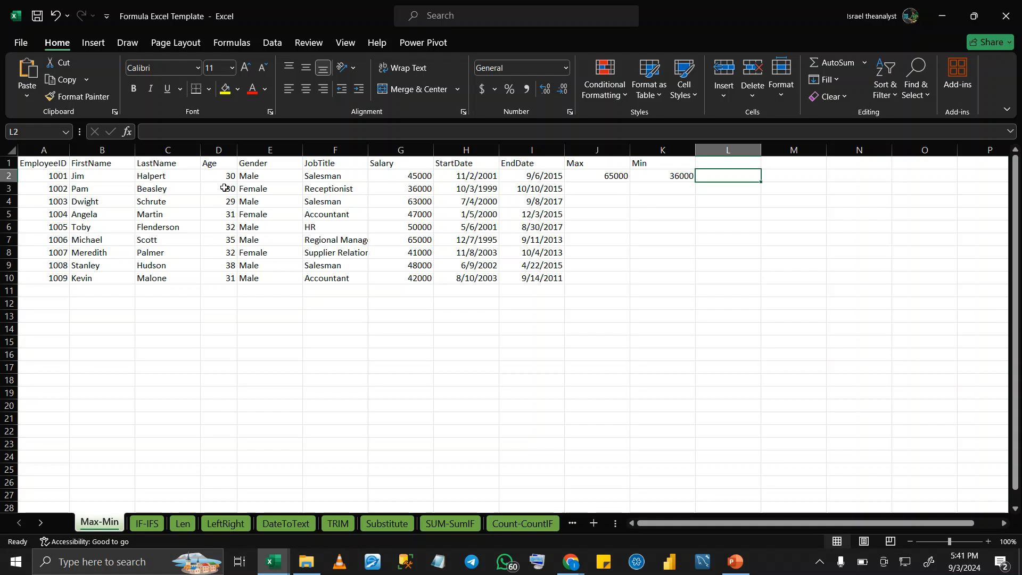
Enter =MAX(D2:D10) in C13 below the table to find the highest age
left_click(166, 316)
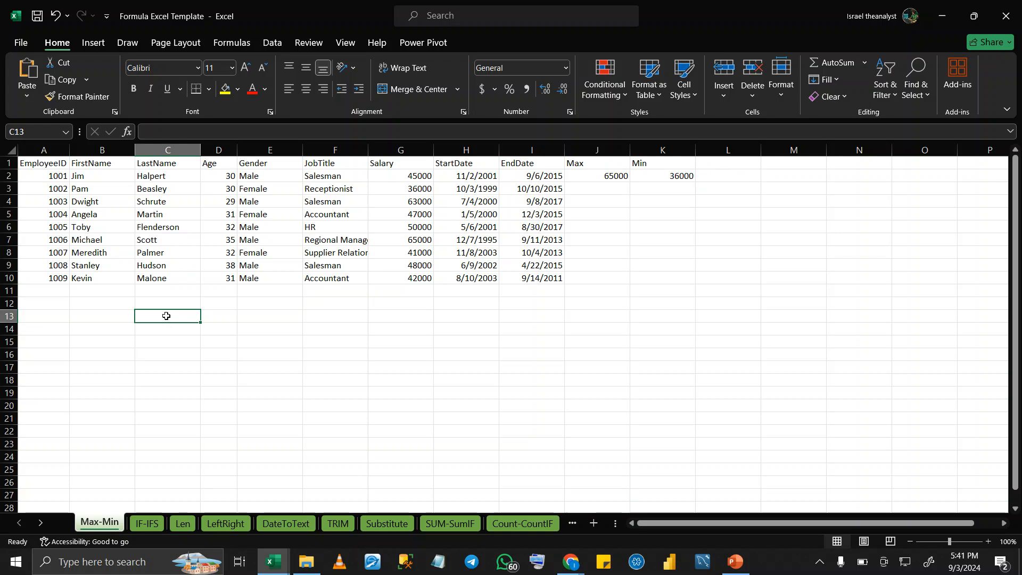
type("=n")
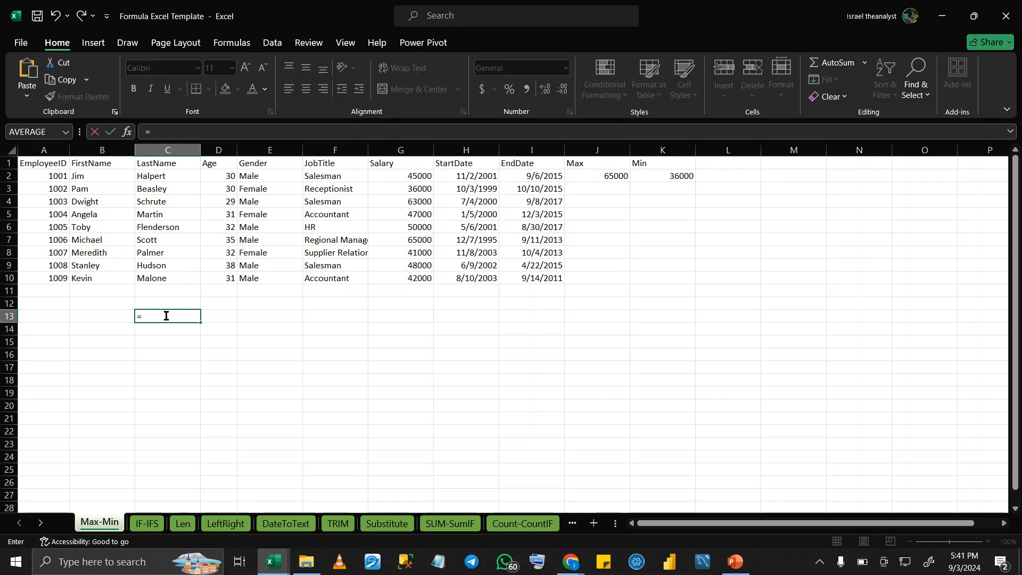
key("BackSpace")
type("Ma")
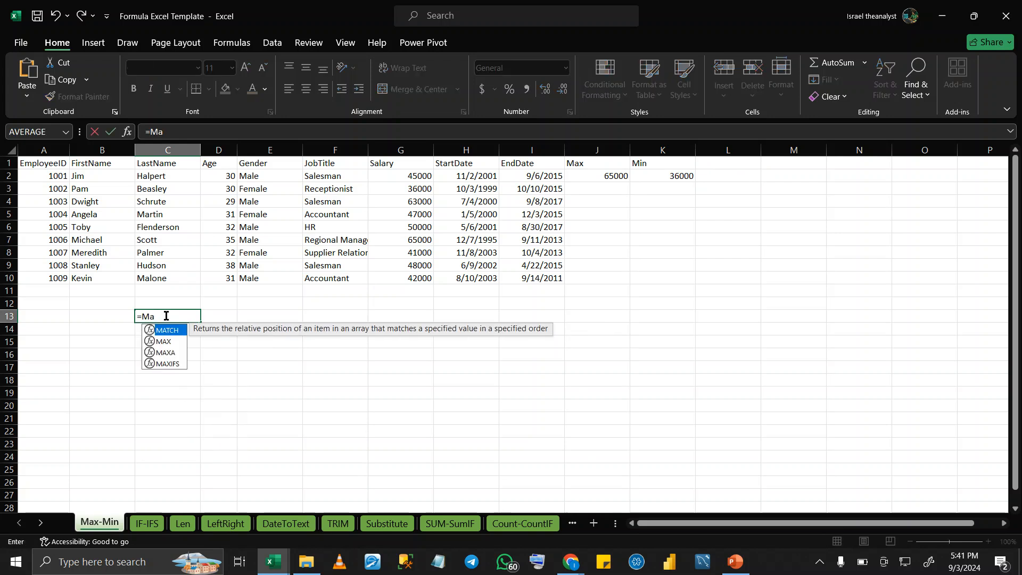
type("x")
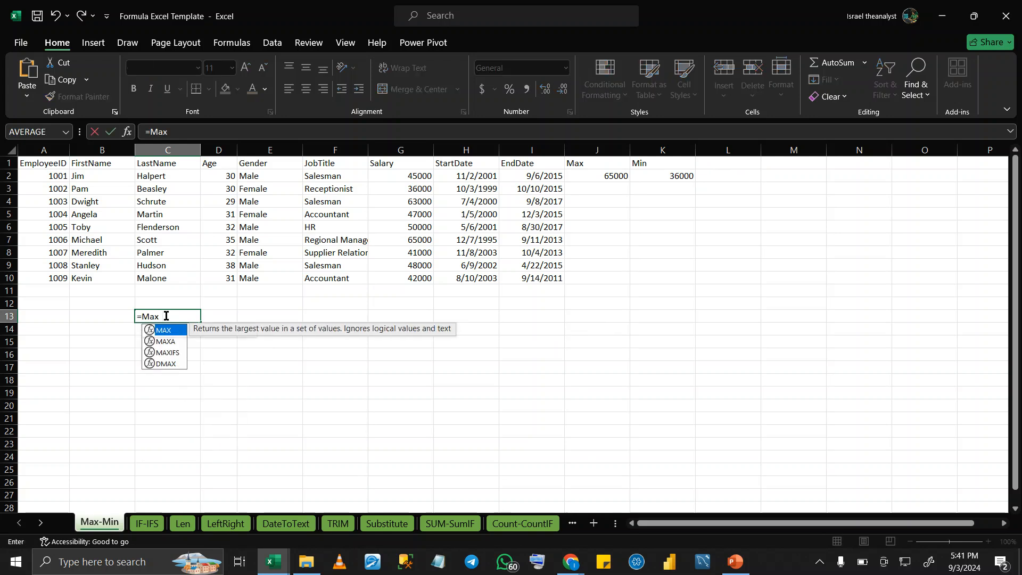
key("Tab")
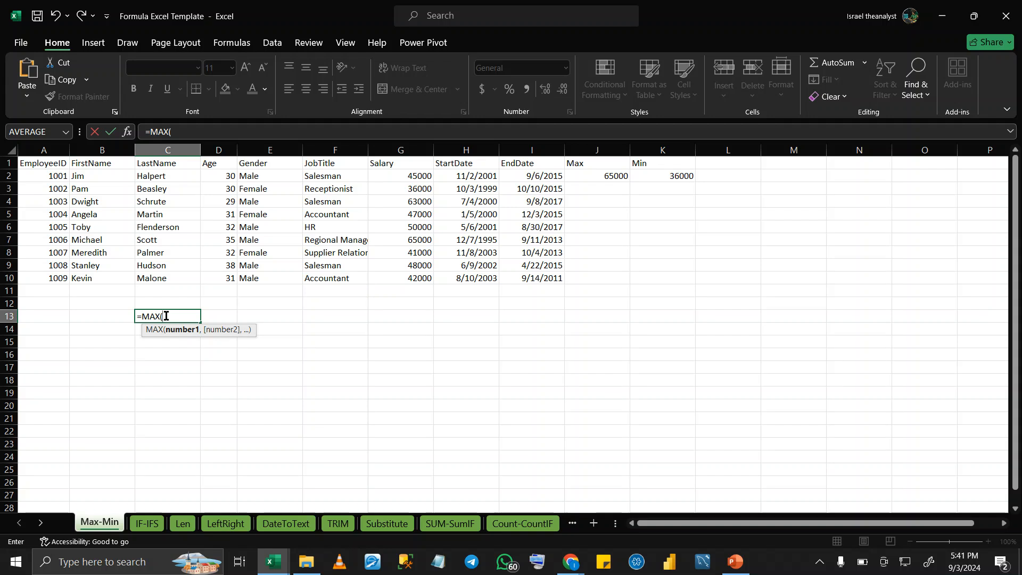
left_click(228, 175)
key("ctrl+shift+Down")
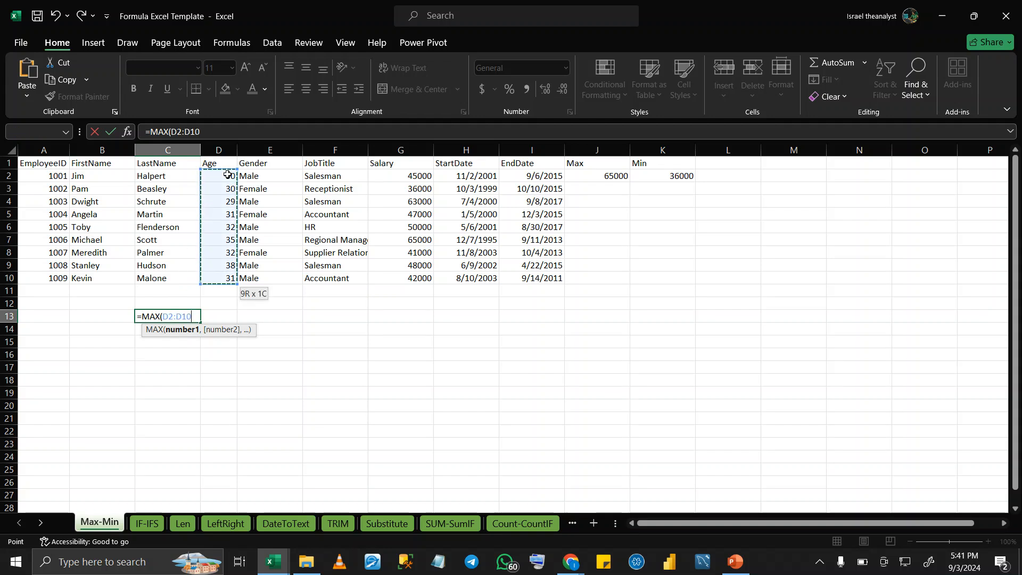
key("Return")
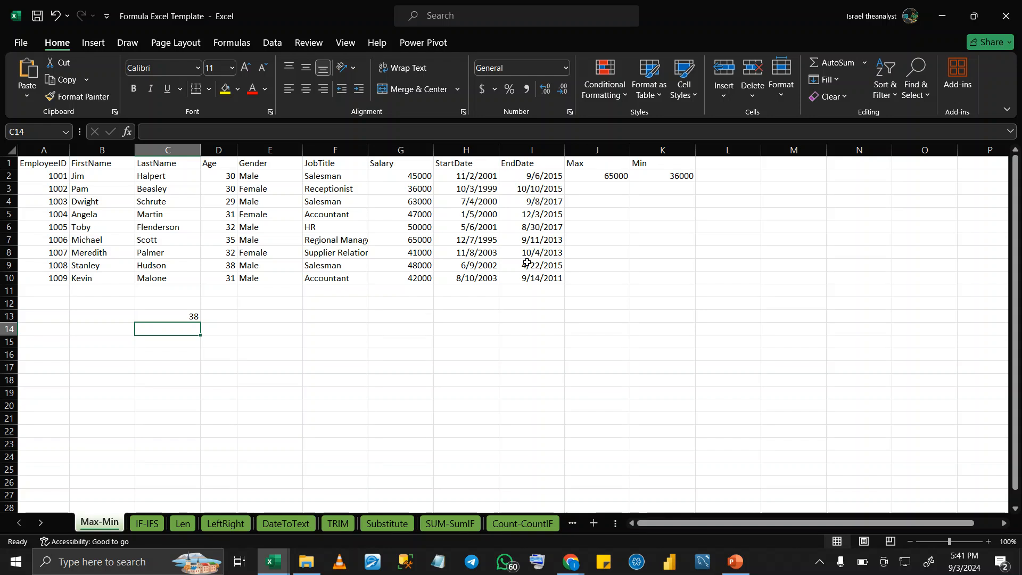
On the IF-IFS sheet, start an IF formula in J2 that tests whether the ages in D2:D10 are greater than 30
left_click(141, 525)
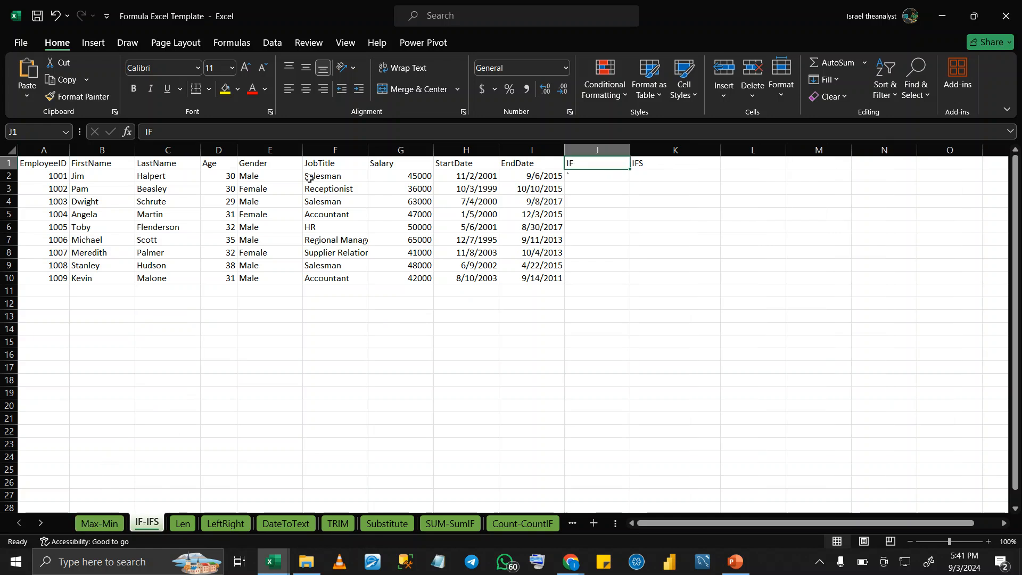
left_click(580, 177)
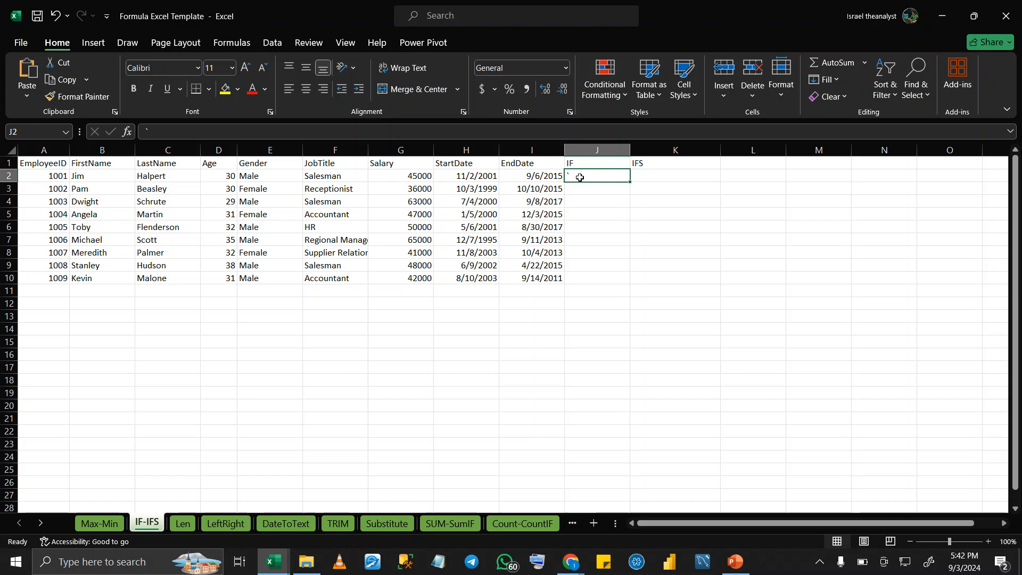
key("ctrl+z")
type("=")
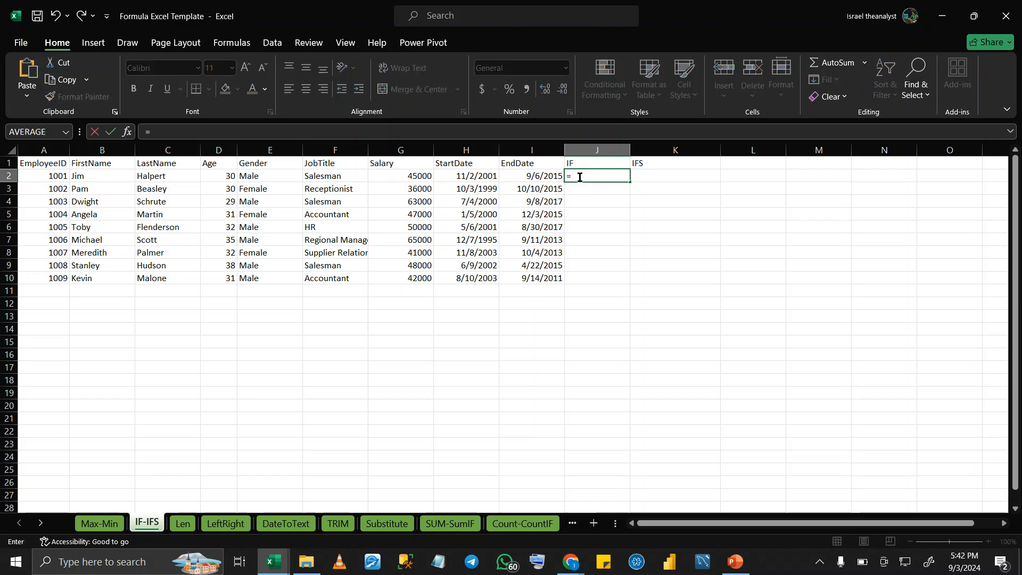
type("I")
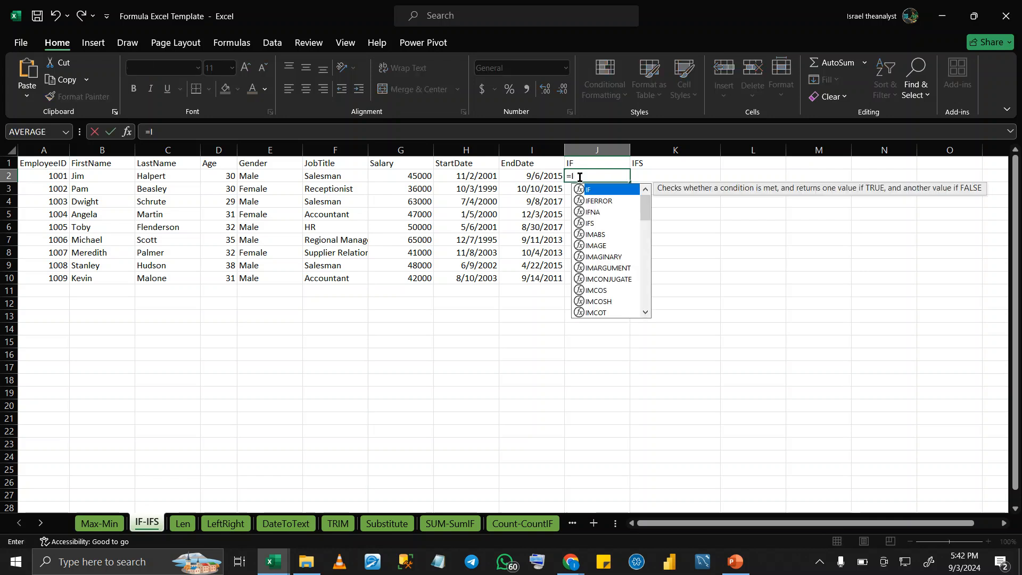
key("Tab")
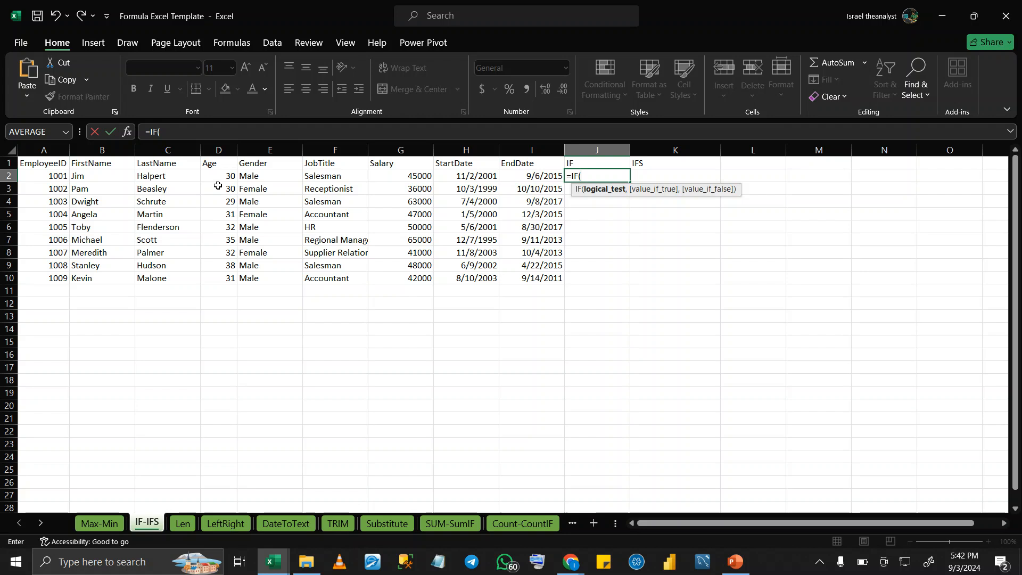
left_click(220, 176)
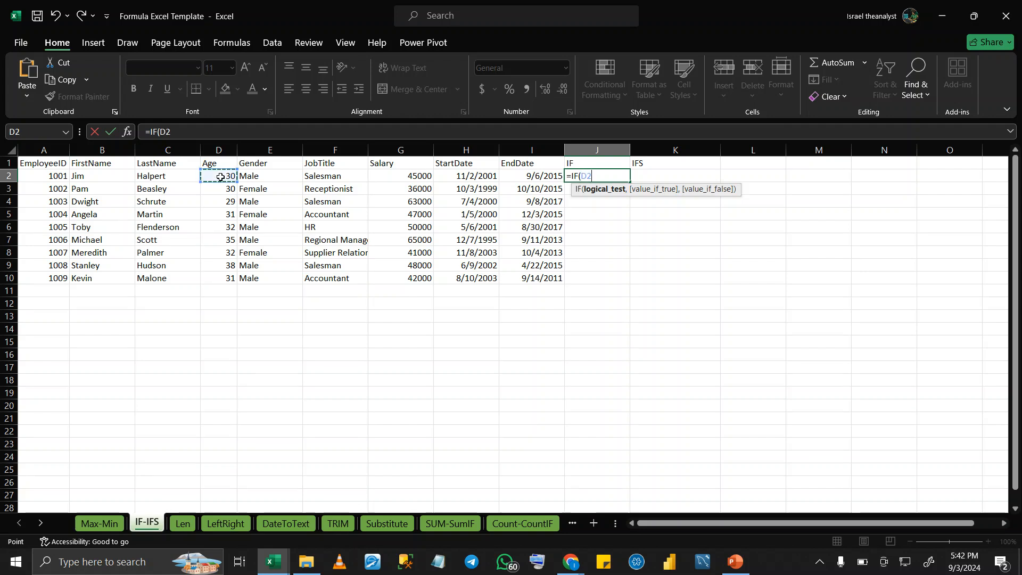
key("ctrl+shift+Down")
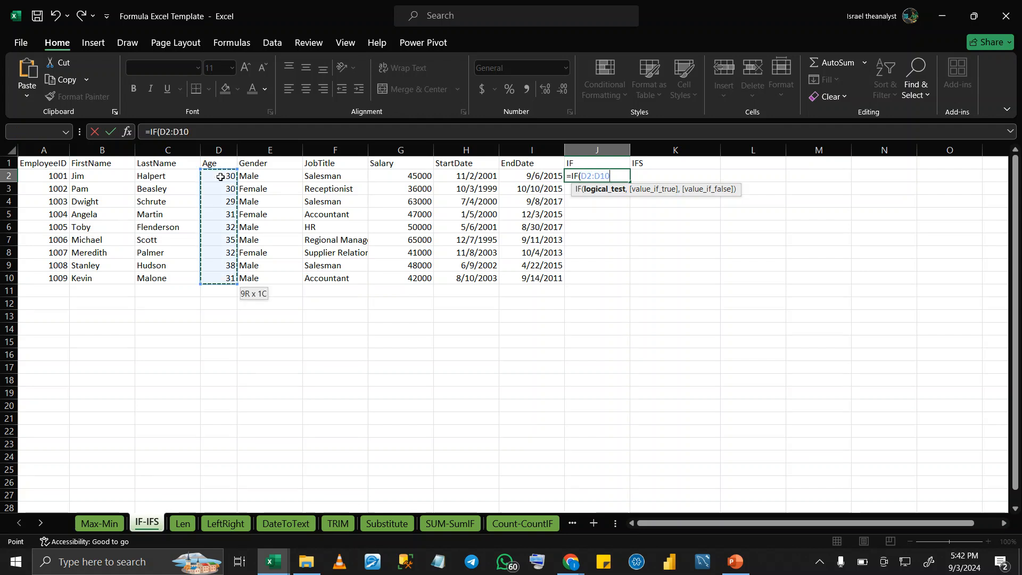
type(">30,\"o")
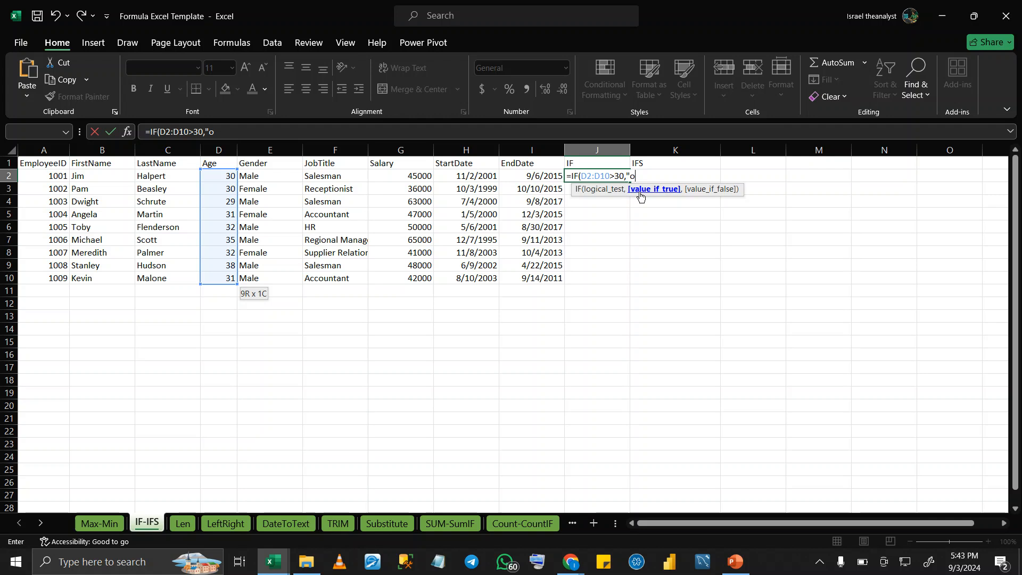
Complete the J2 IF formula so it returns "Old" when the test is true and "Young" when it is false
key("BackSpace")
key("Return")
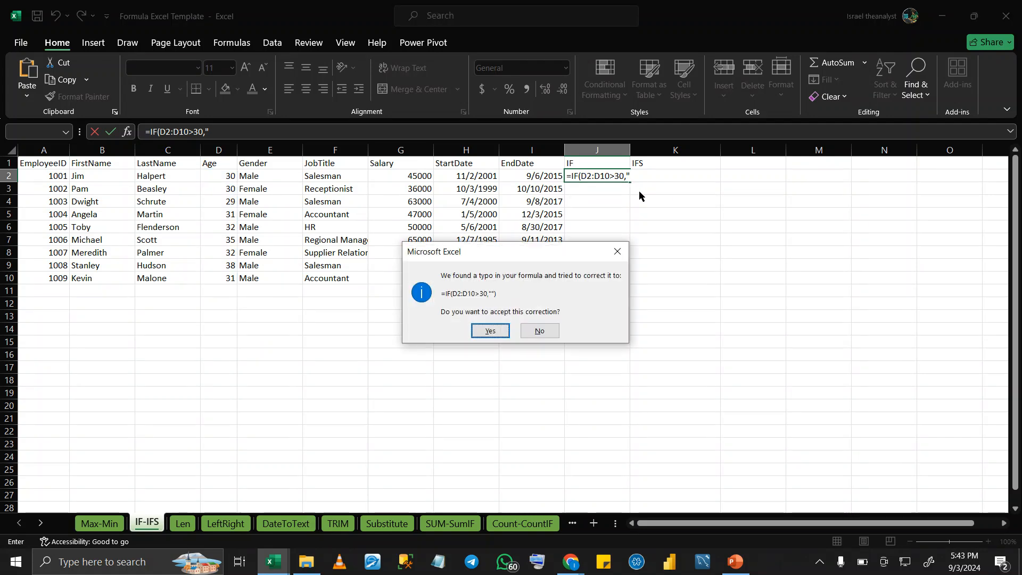
left_click(539, 331)
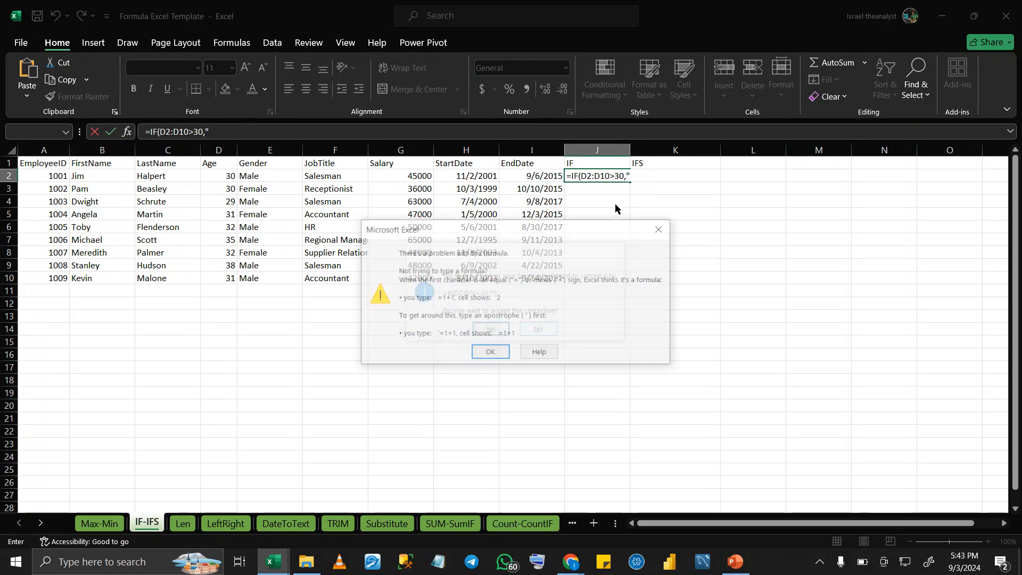
key("Return")
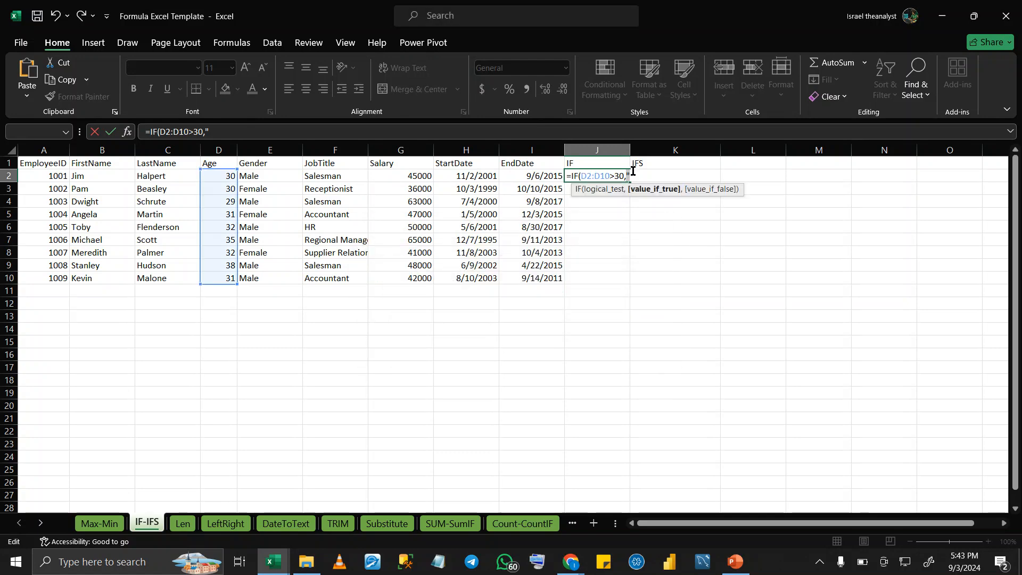
type("Old\",")
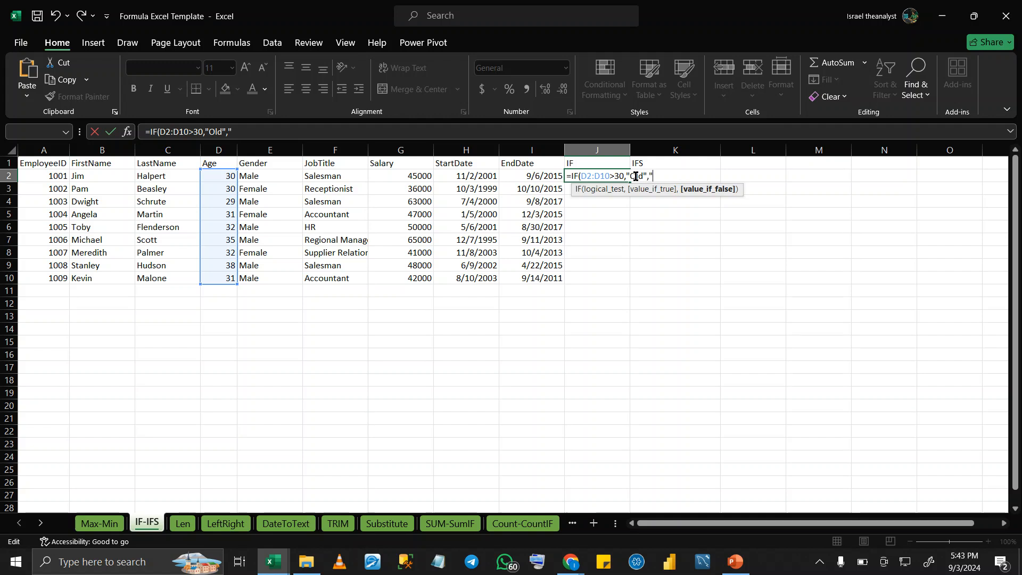
type("\"Yp")
key("BackSpace")
type("oung")
key("Return")
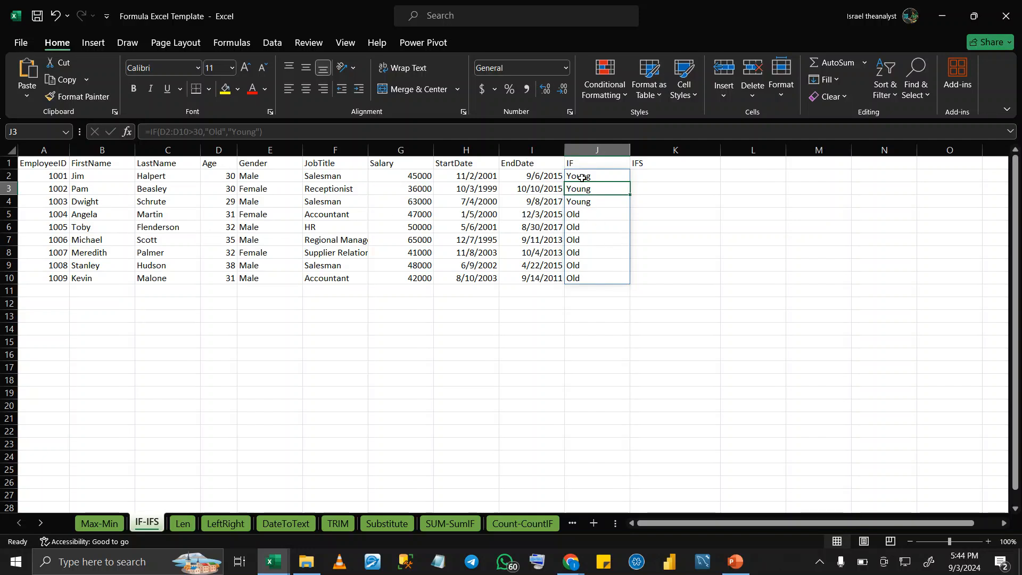
Start an IFS formula in K2 that returns "A Brand new car" where the job titles in F2:F10 equal "Salesman"
left_click(660, 174)
type("=I")
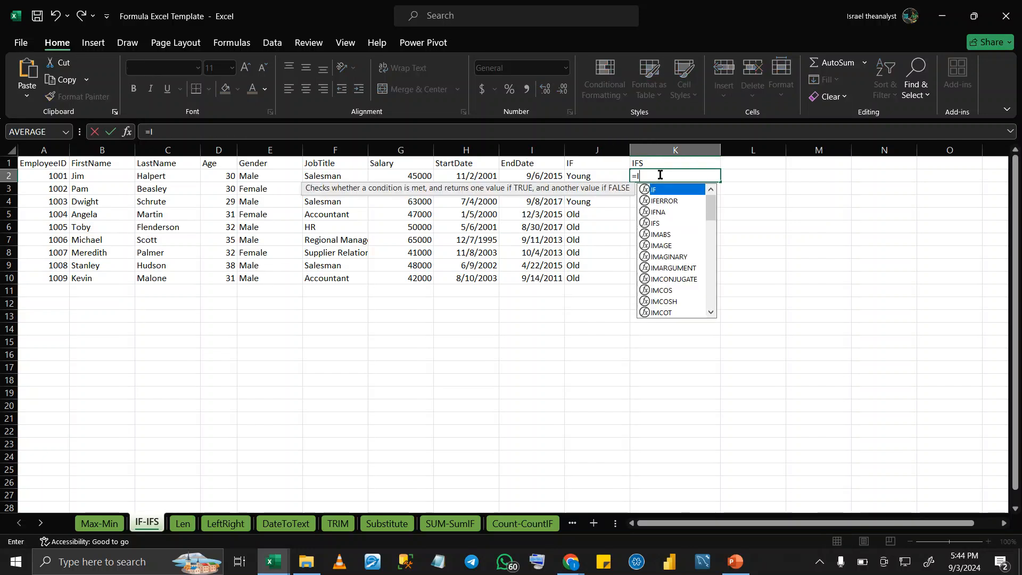
key("Down")
key("Down")
key("Down")
key("Tab")
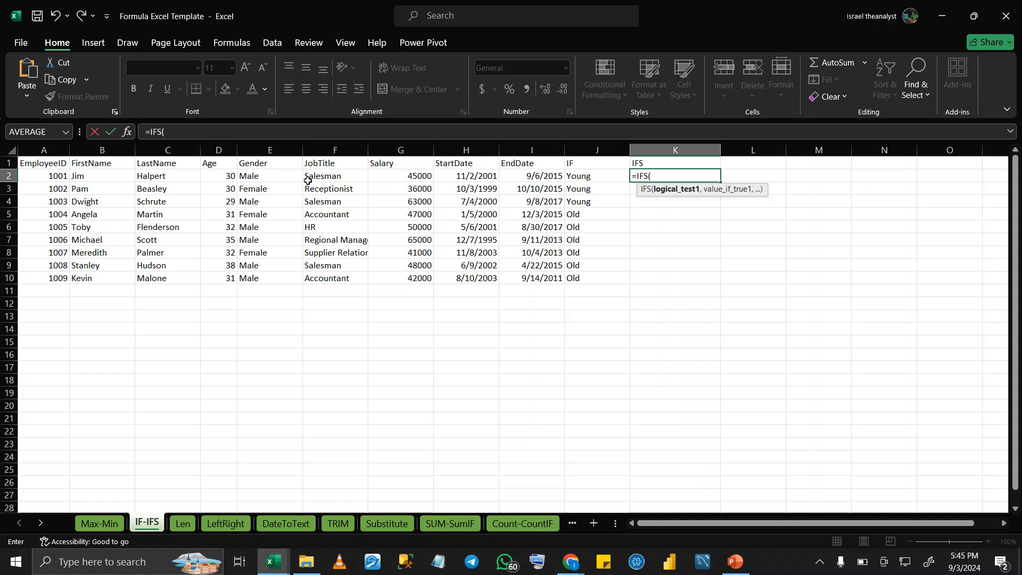
left_click(327, 178)
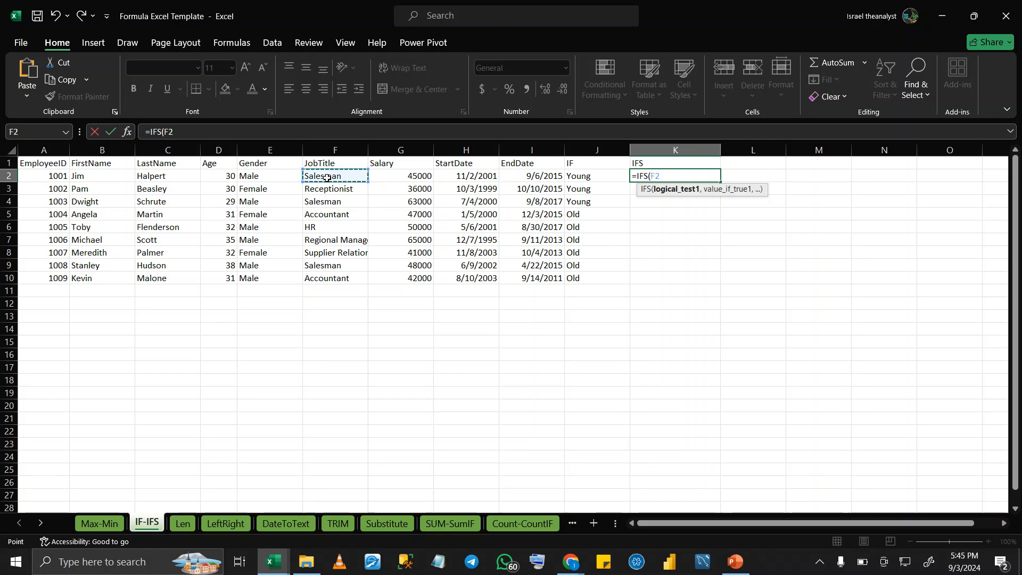
key("ctrl+shift+Down")
type("=")
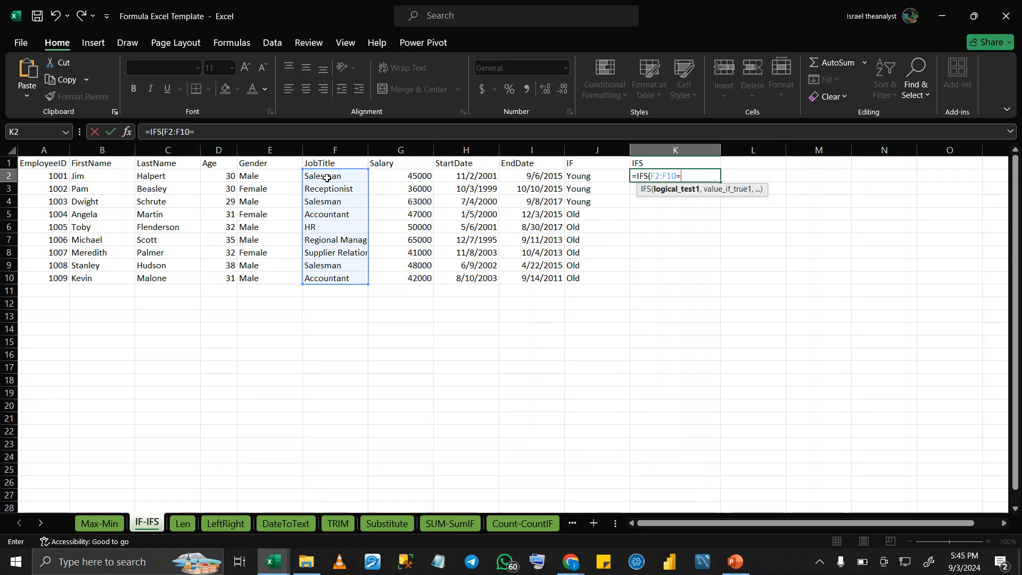
type("\"Salesman\",")
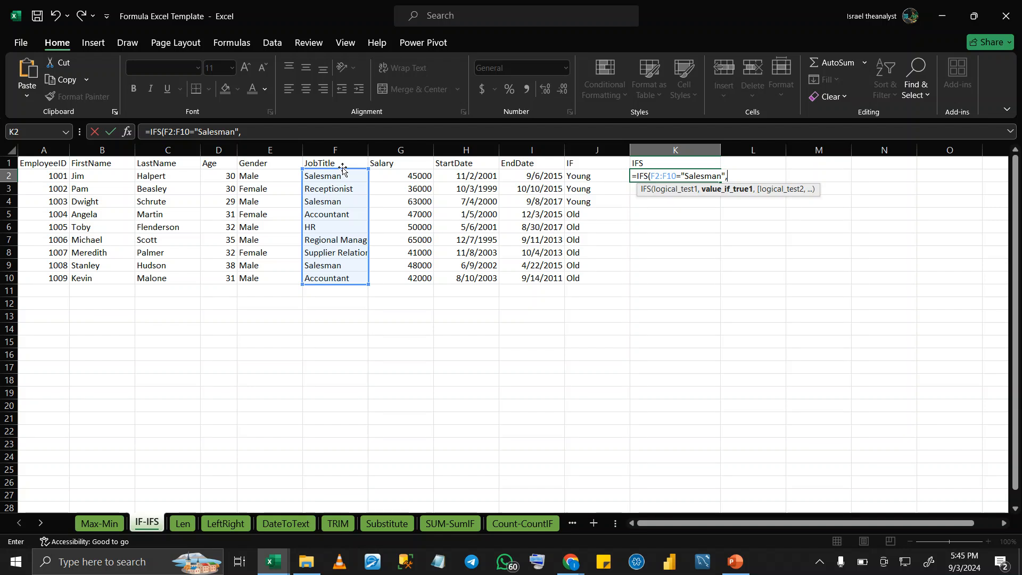
type("\"A Brand new car")
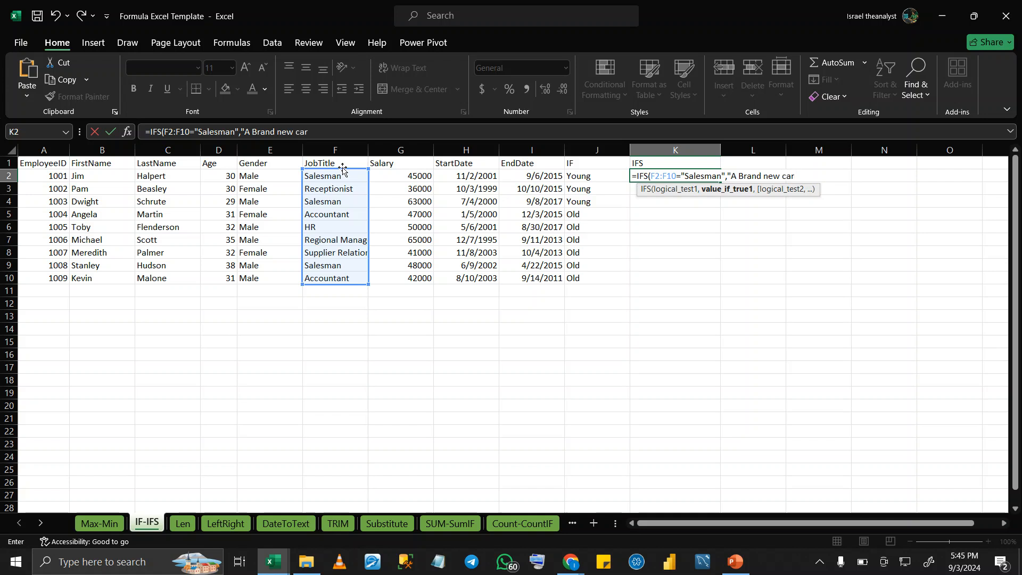
type("\",")
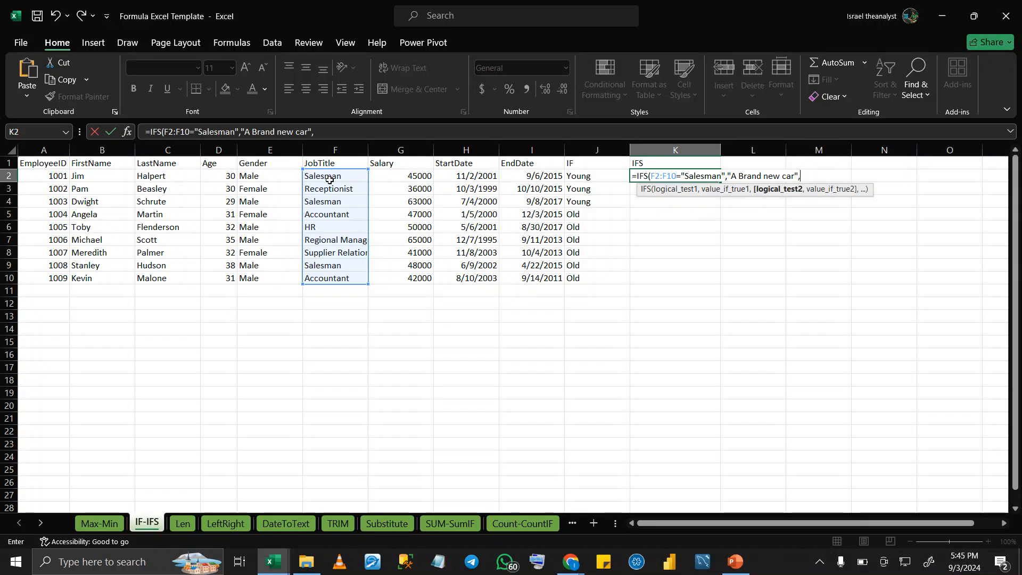
Add a second condition to the K2 IFS formula returning "A WristWatch" where F2:F10 equals "Receptionist", and enter the formula
left_click(331, 181)
left_click_drag(331, 182, 331, 278)
type("=\"R")
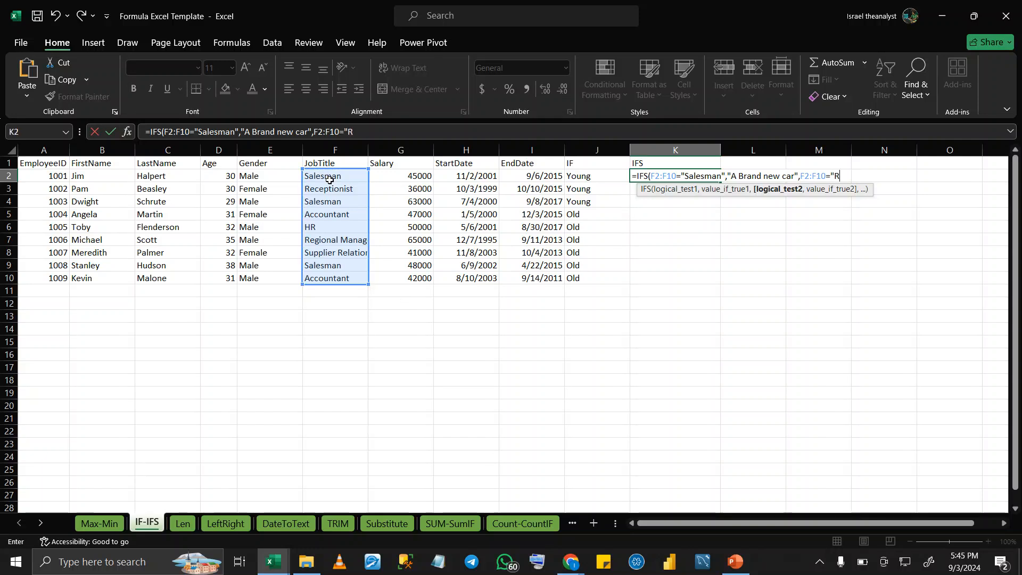
type("eceptionist")
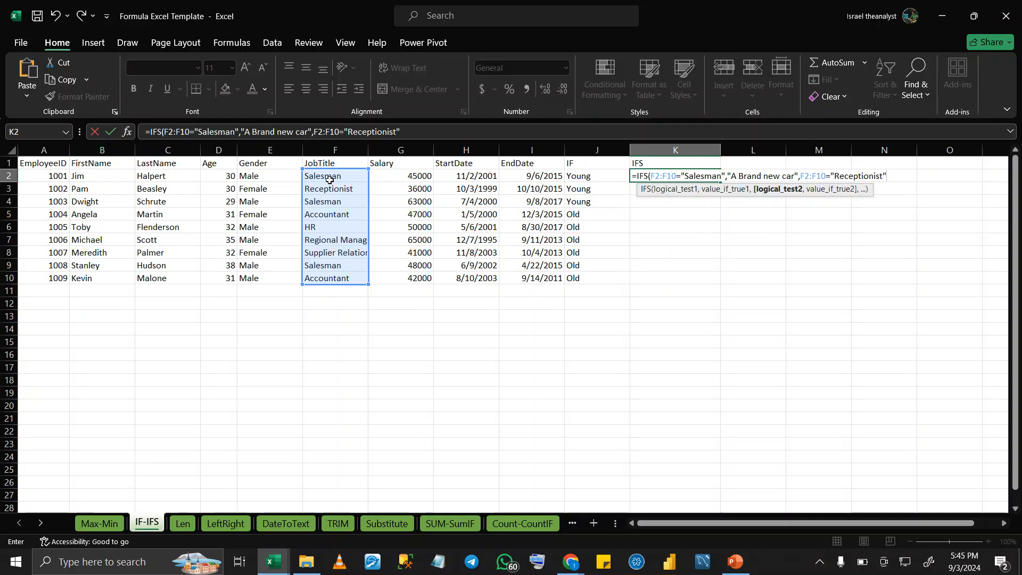
type("\",")
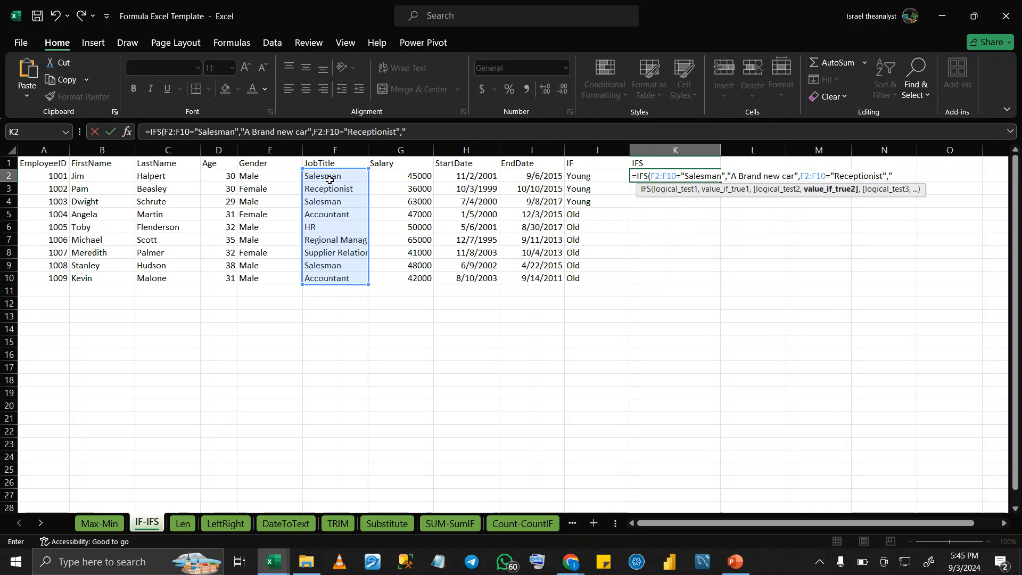
type("\"A WristWatch")
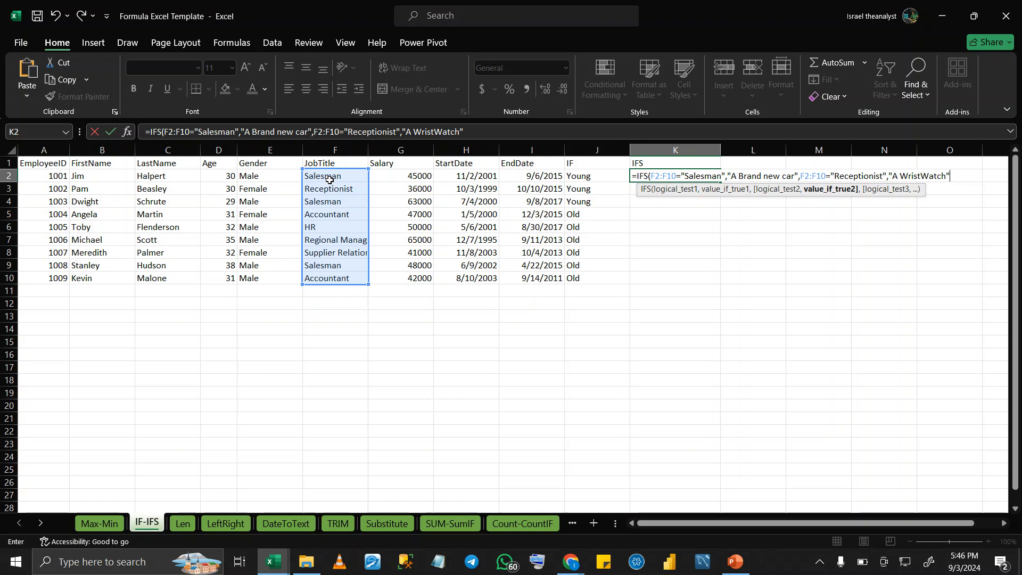
key("Return")
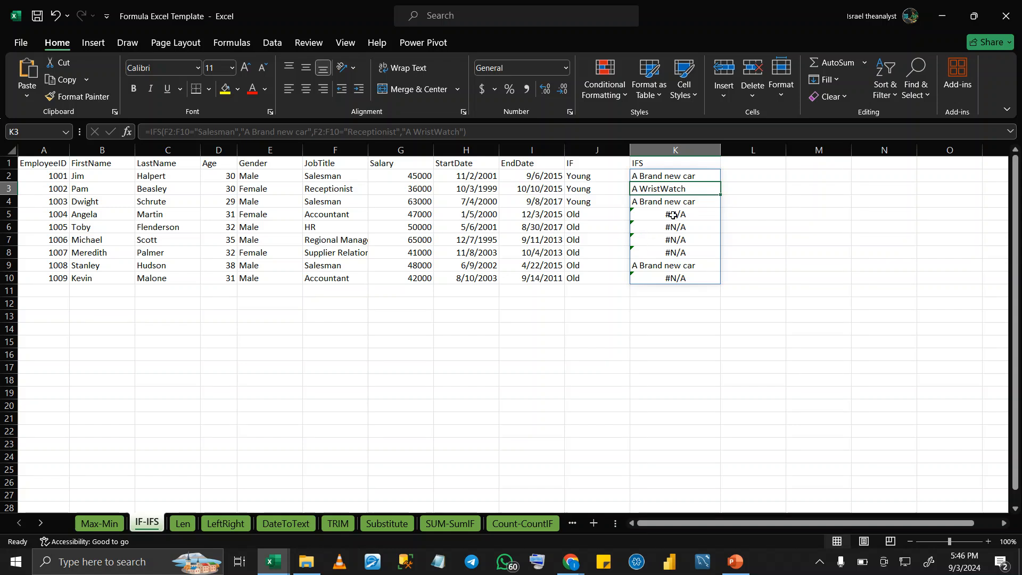
Try to wrap the IFS formula in K2 in an IFERROR function
double_click(650, 175)
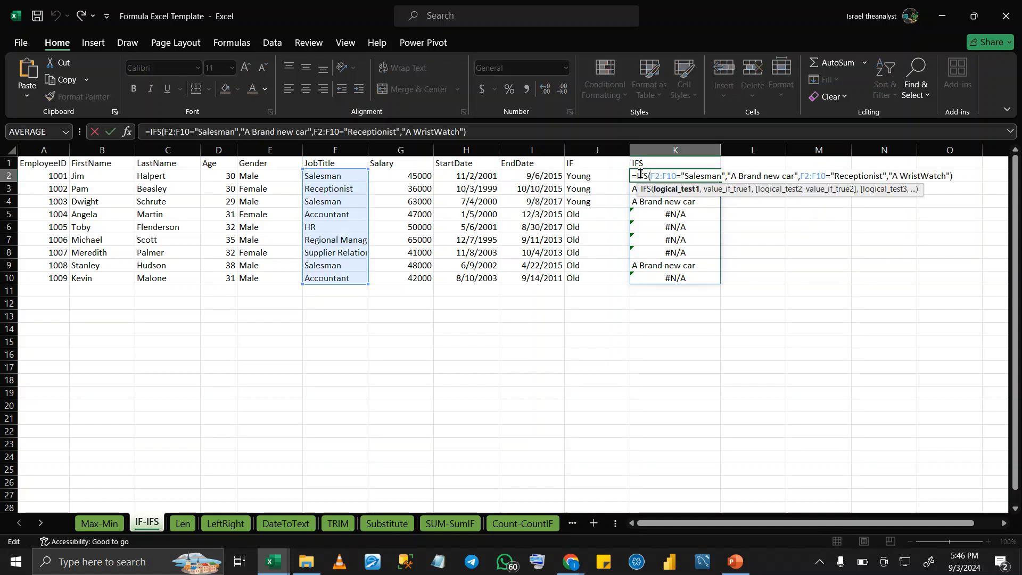
left_click(637, 173)
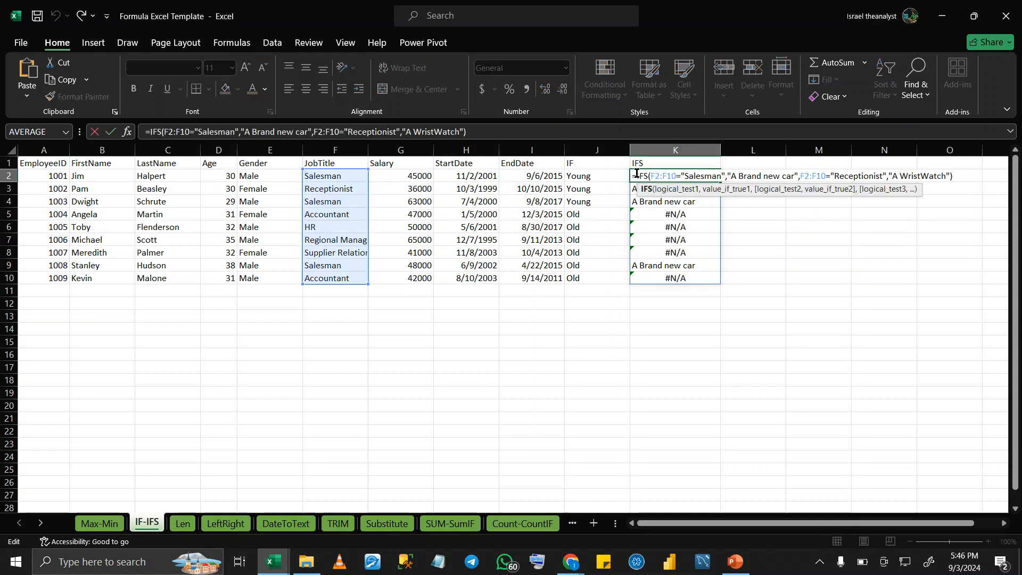
left_click(636, 175)
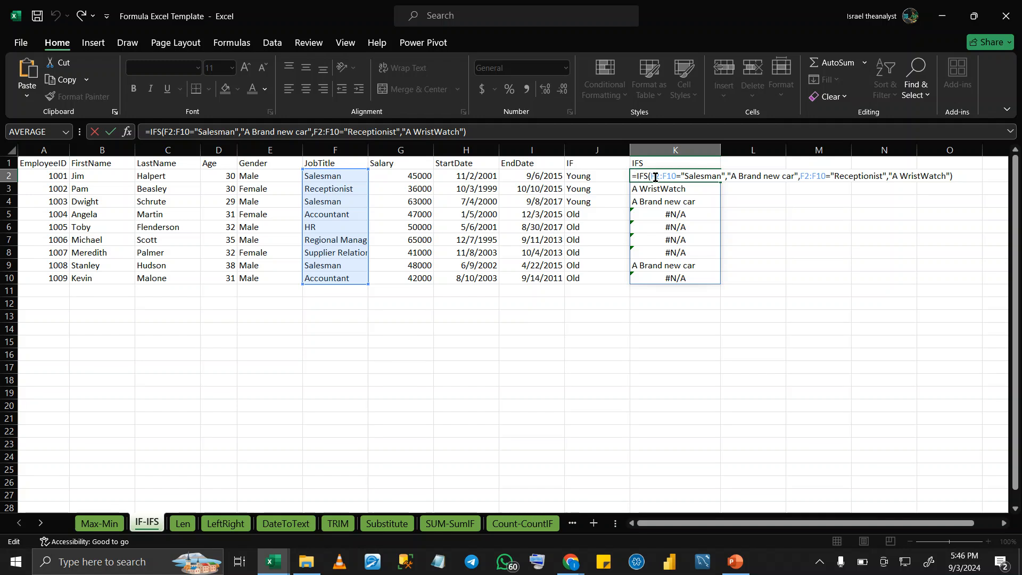
type("IE")
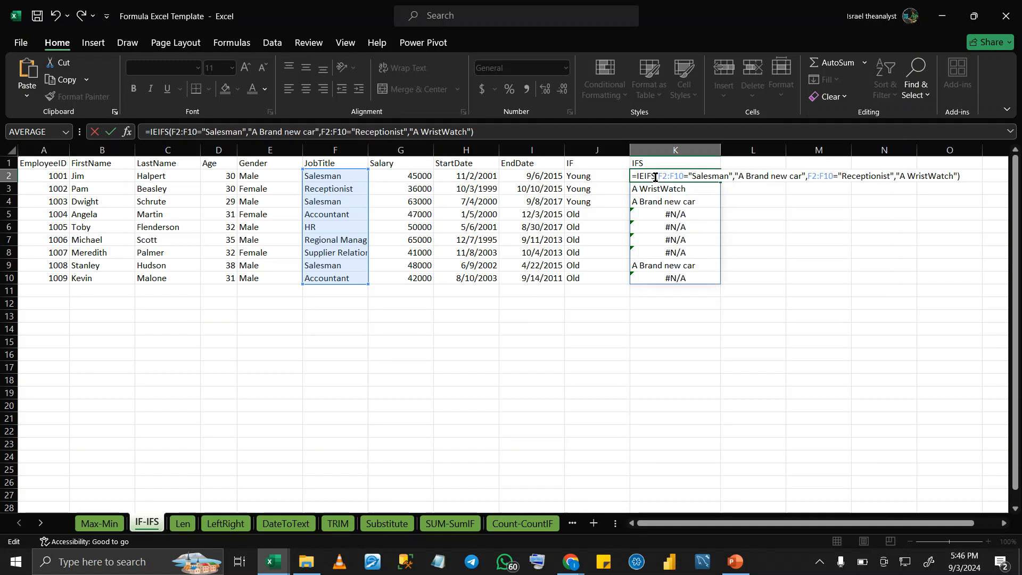
key("BackSpace")
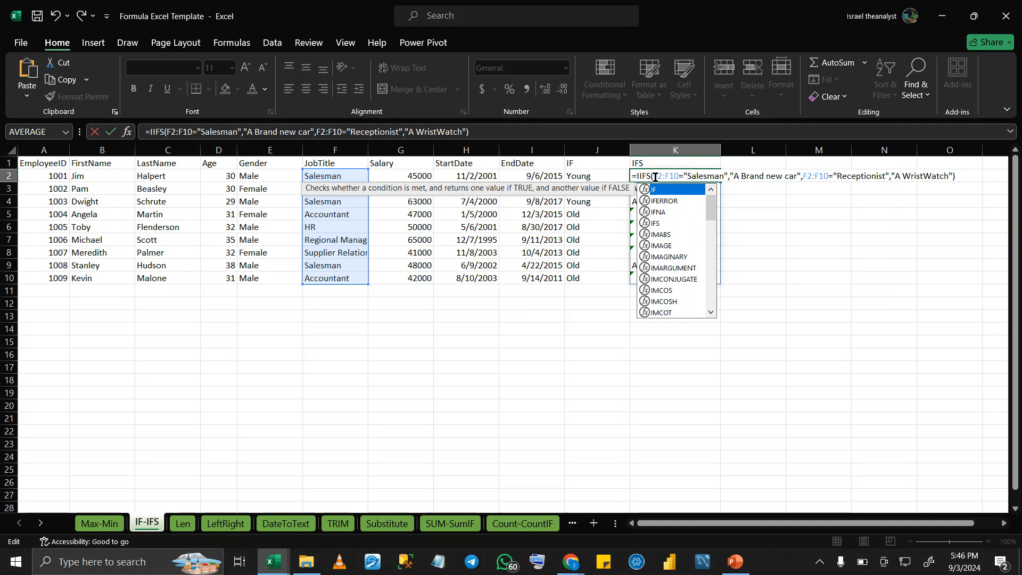
key("Down")
key("Return")
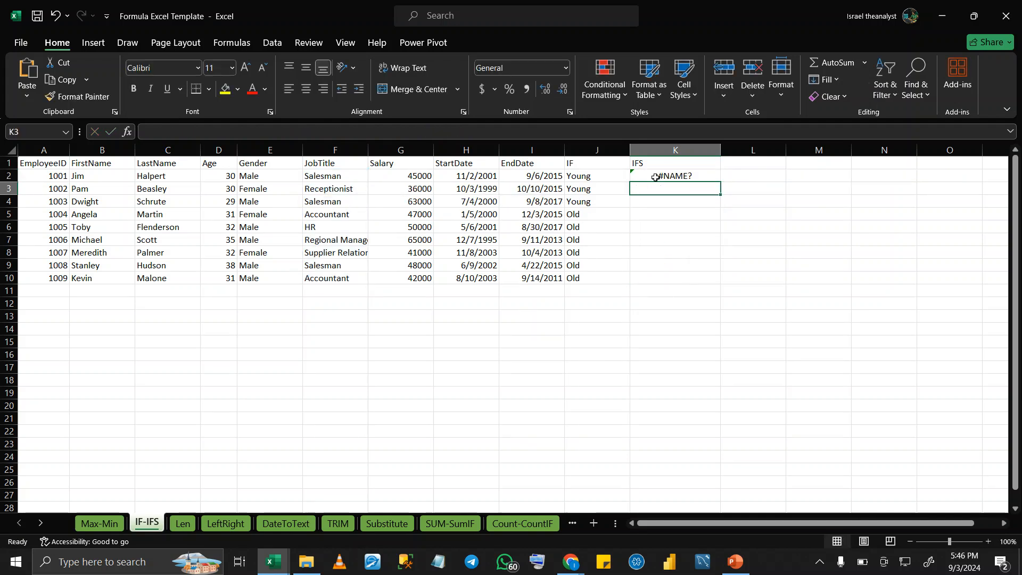
Correct the K2 formula so IFERROR encloses the IFS function and returns an empty string ("") for errors
double_click(655, 176)
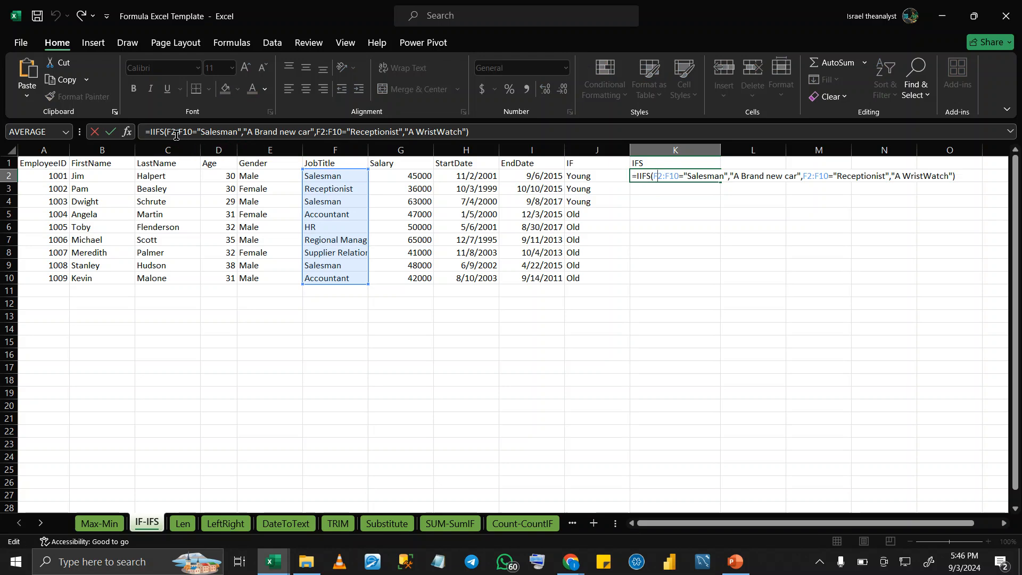
left_click(154, 132)
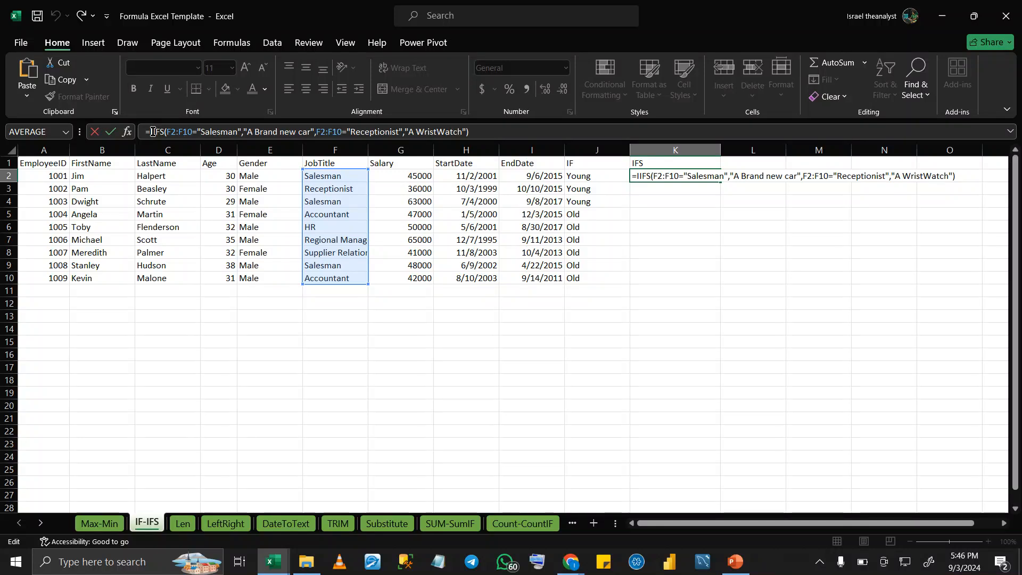
type("F")
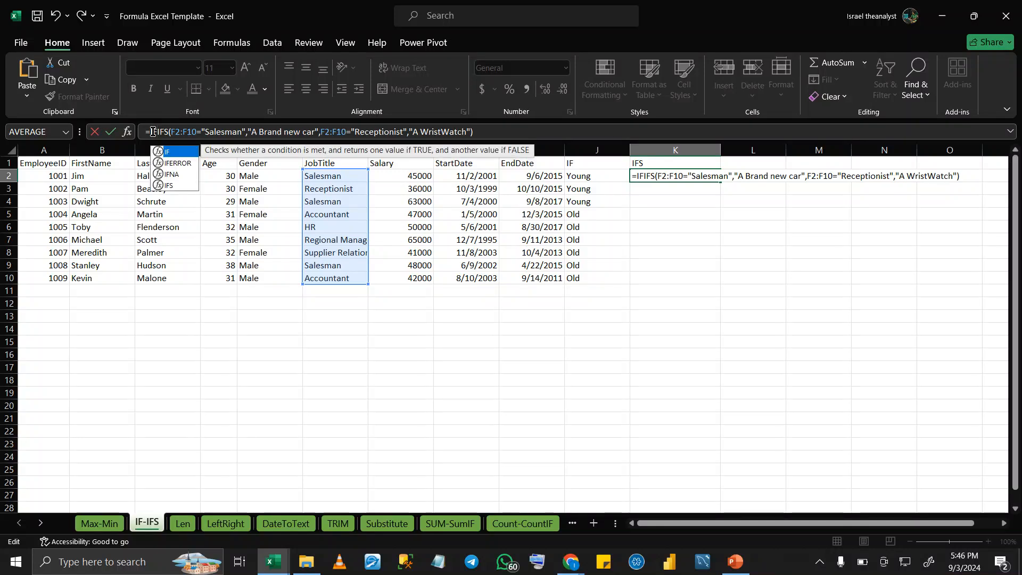
double_click(170, 163)
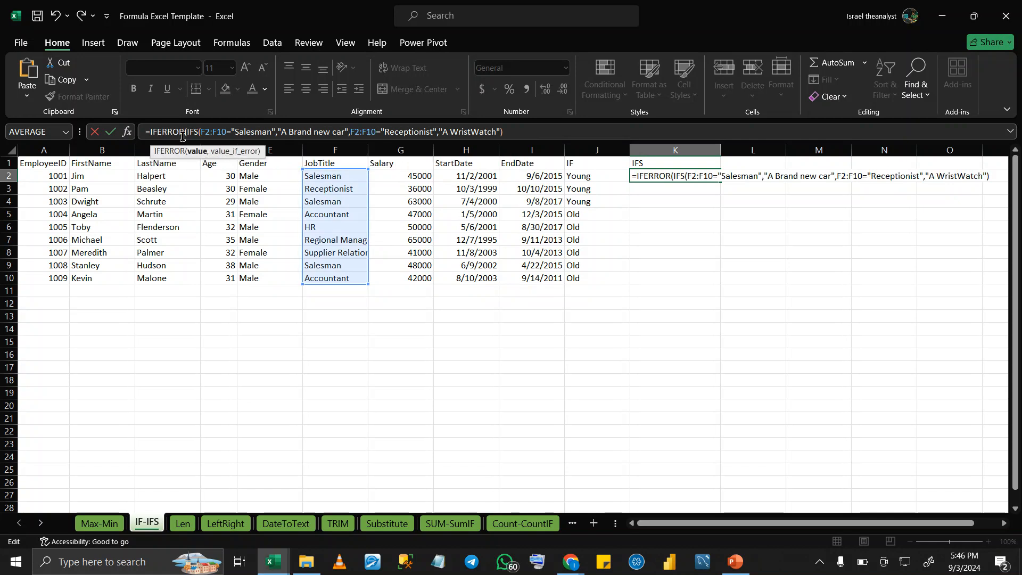
left_click(509, 130)
type(",")
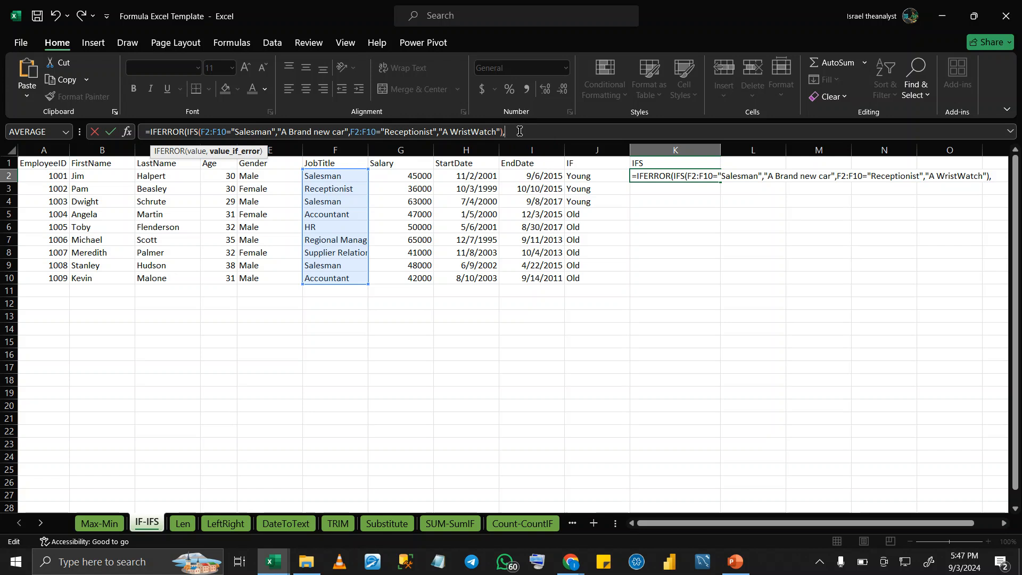
type("\")")
key("Return")
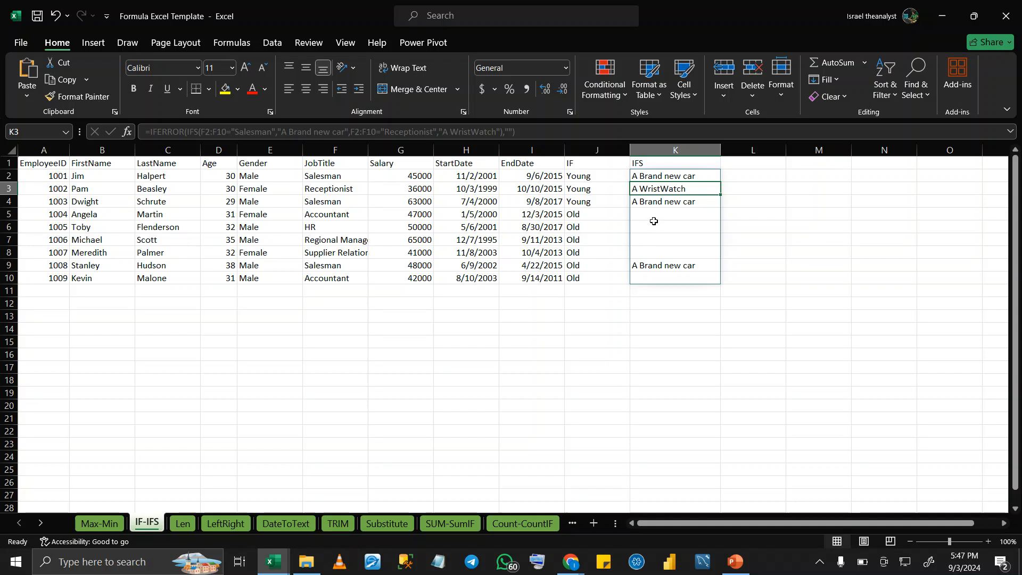
Review the combined IFERROR and IFS formula in K2 without changing it
double_click(656, 176)
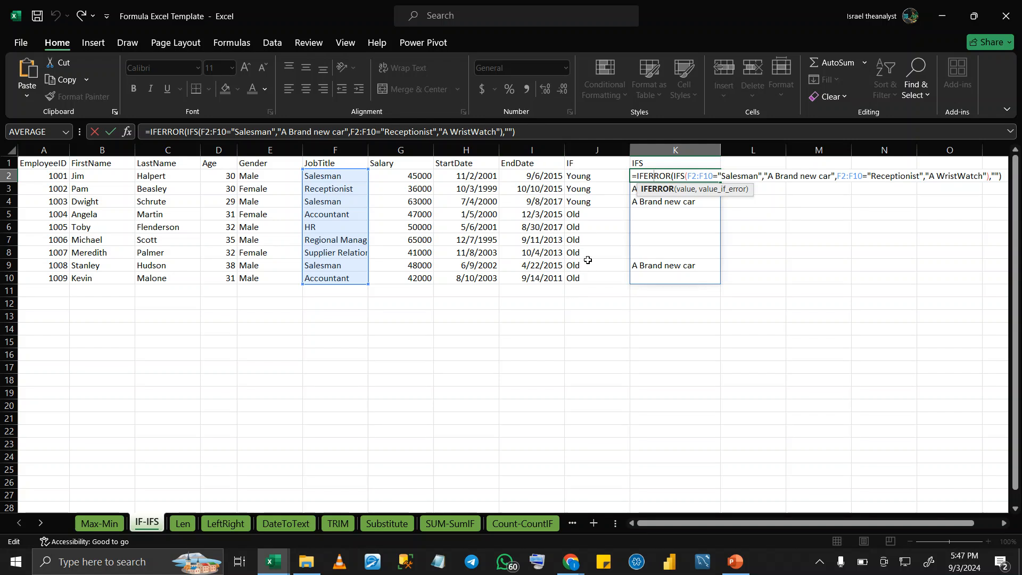
key("Return")
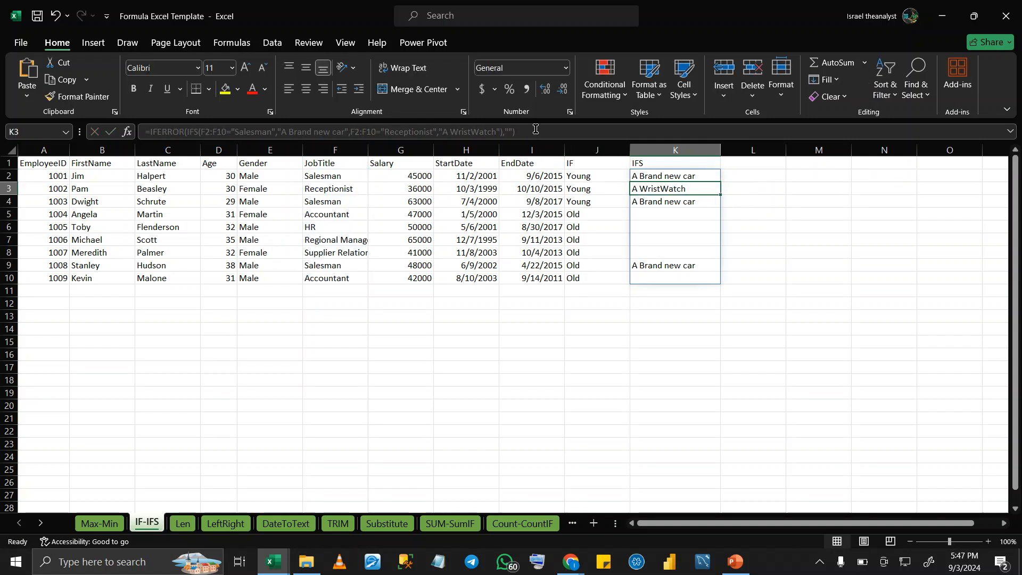
left_click(737, 190)
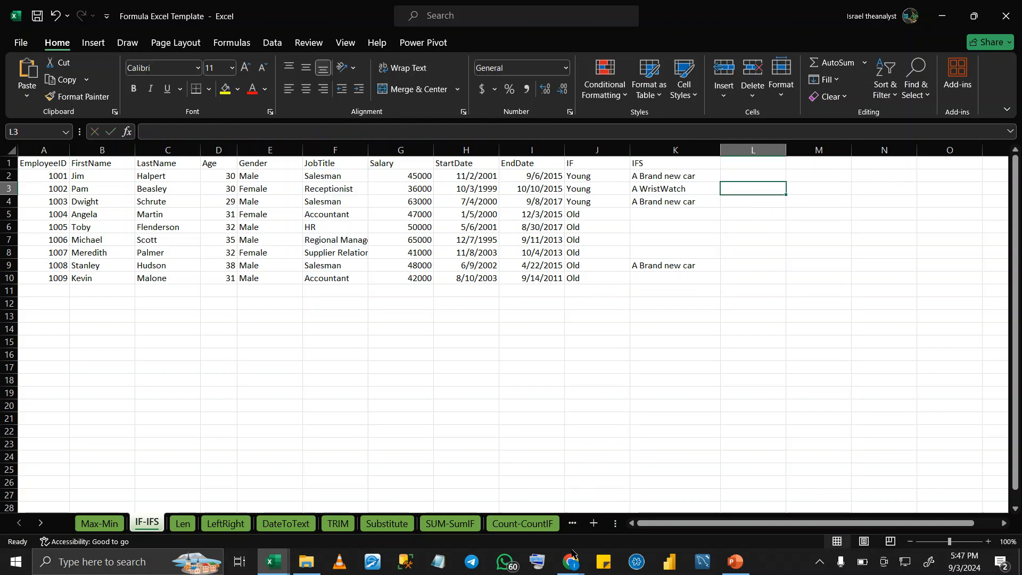
Dismiss the call time-limit notice in the Google Meet window and switch back to the Formula Excel Template workbook
mouse_move(569, 560)
left_click(475, 503)
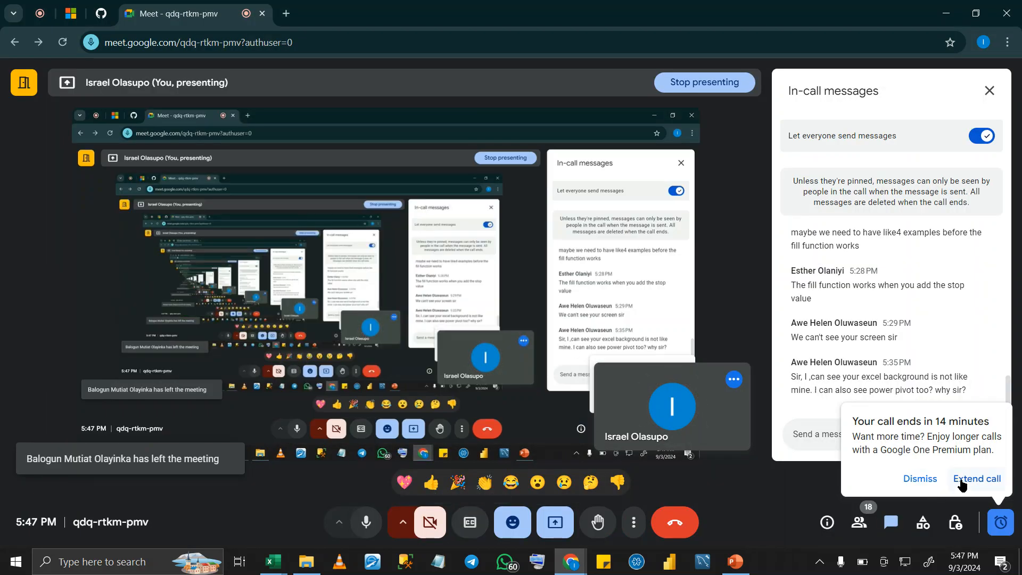
left_click(917, 479)
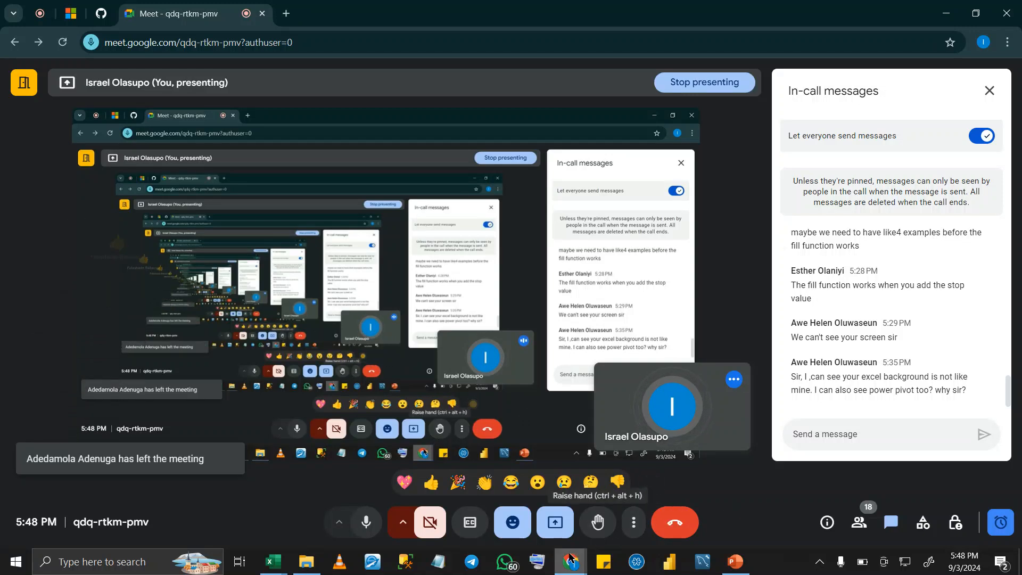
left_click(273, 561)
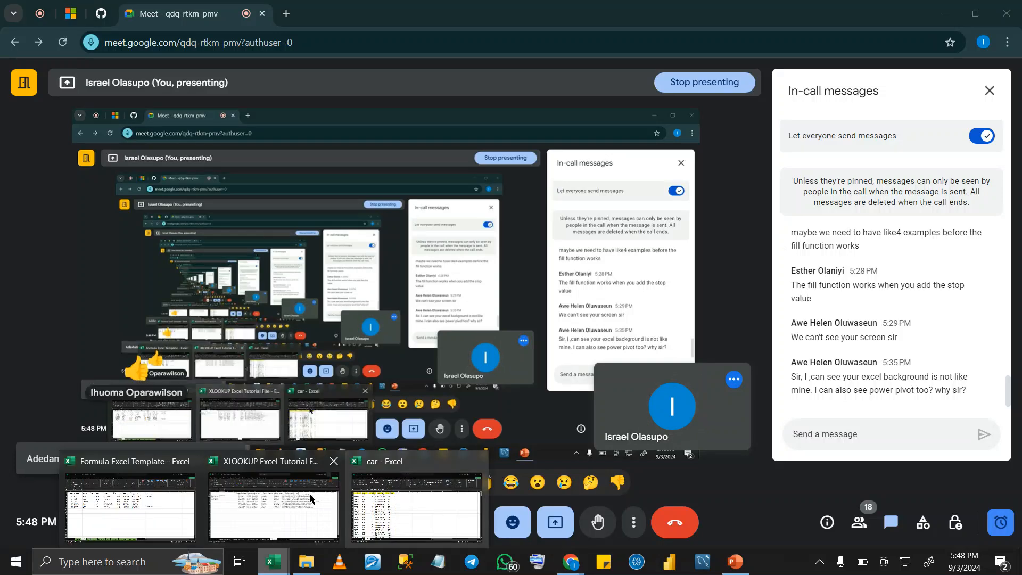
left_click(151, 506)
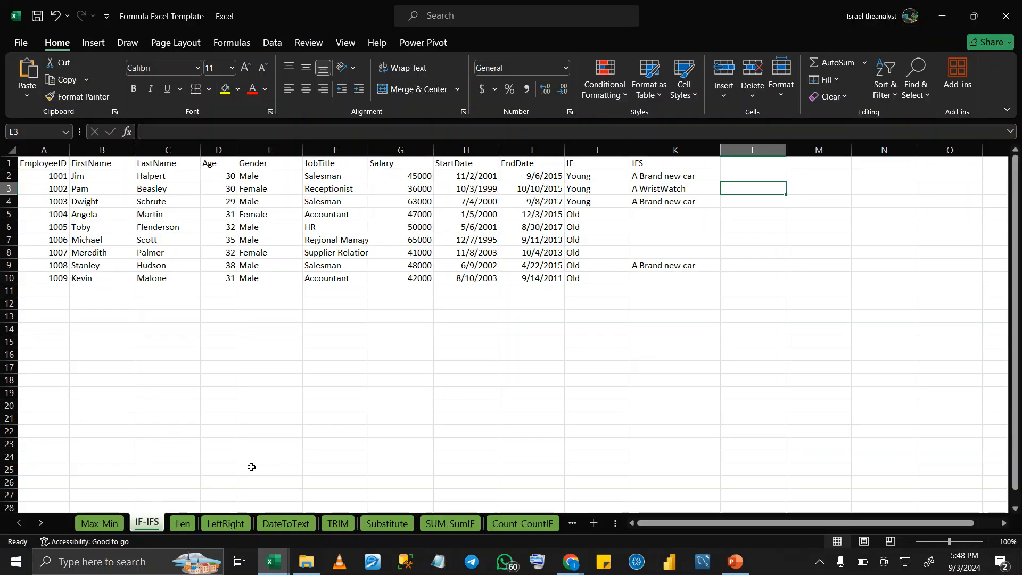
On the Len sheet, enter =LEN(B2) in J2 to count the characters of the first name
left_click(184, 523)
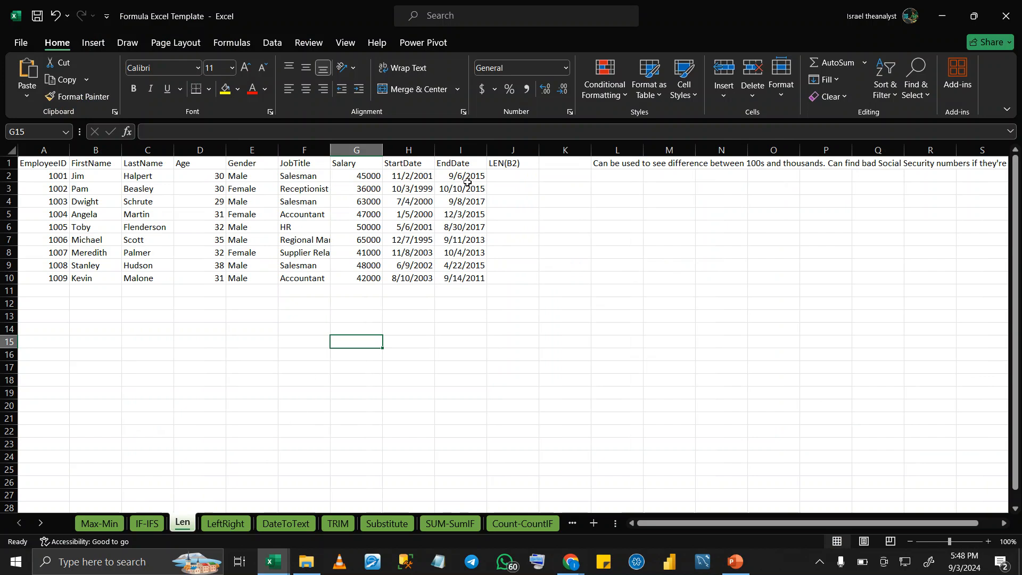
left_click(516, 172)
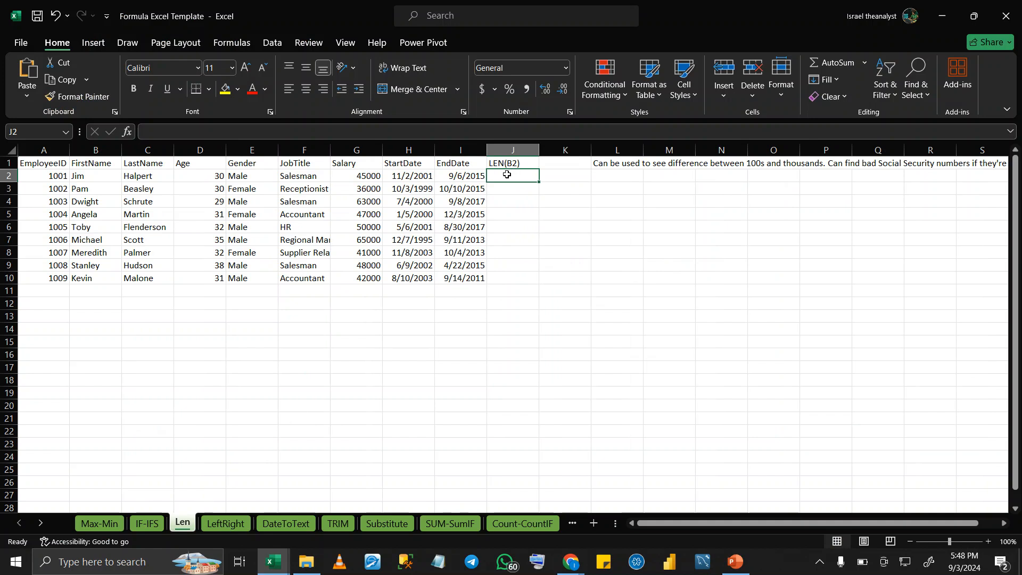
type("=L")
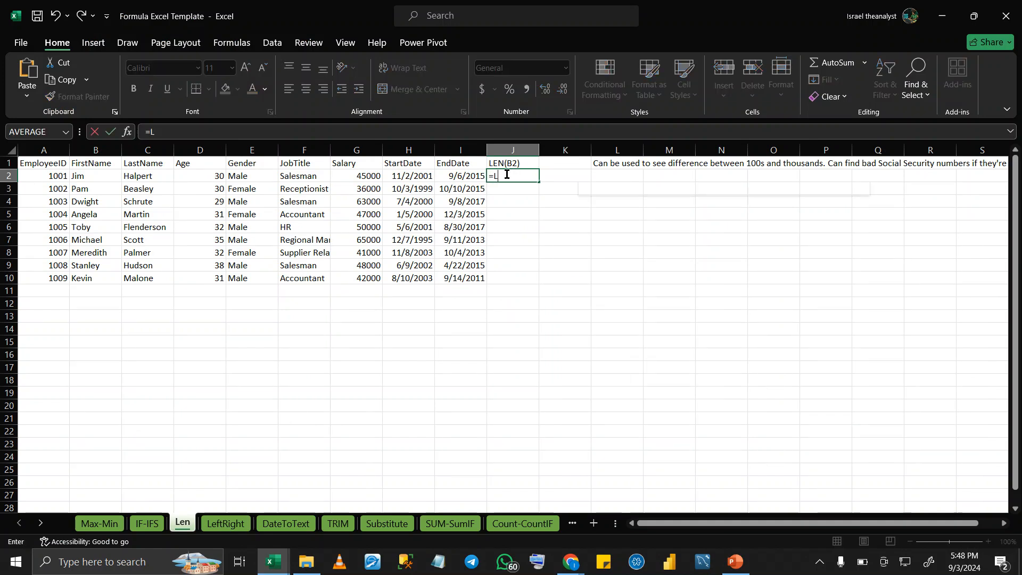
type("EN")
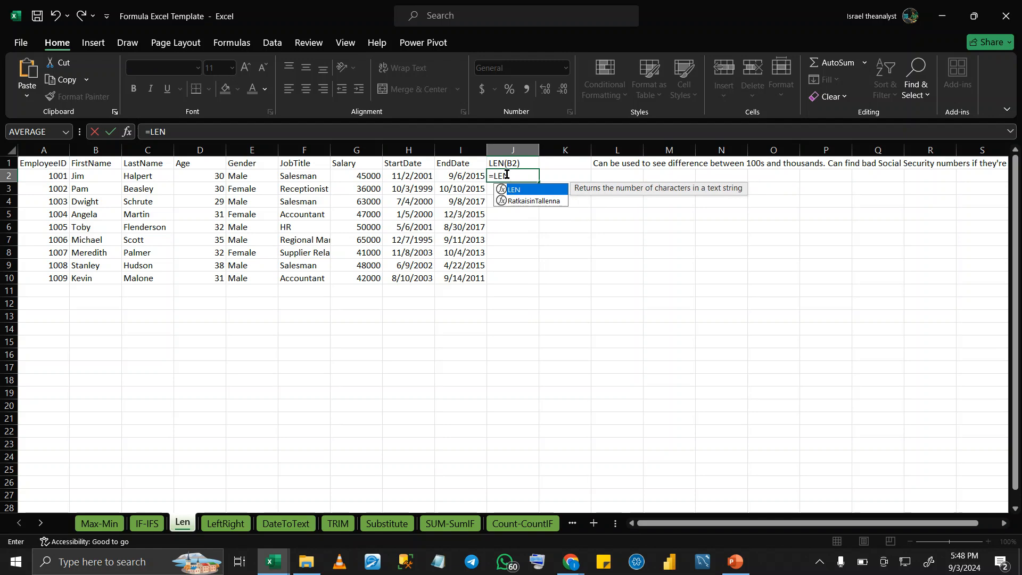
type("(")
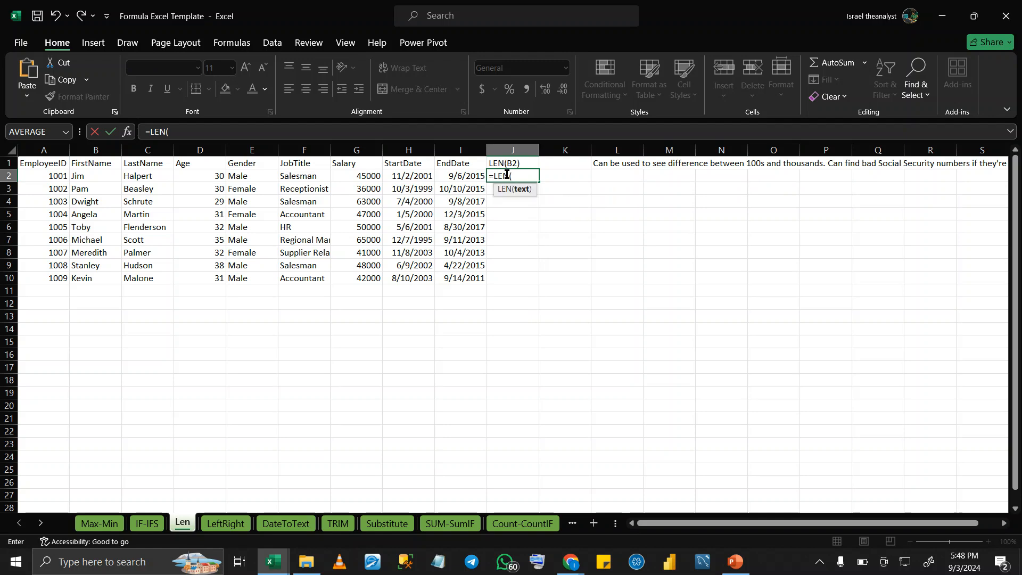
left_click(90, 182)
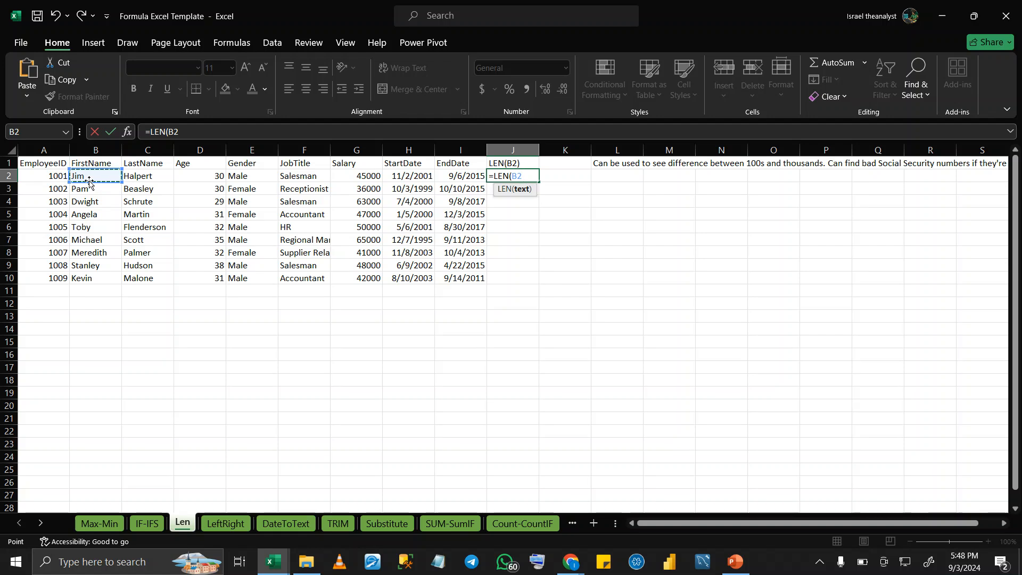
key("Return")
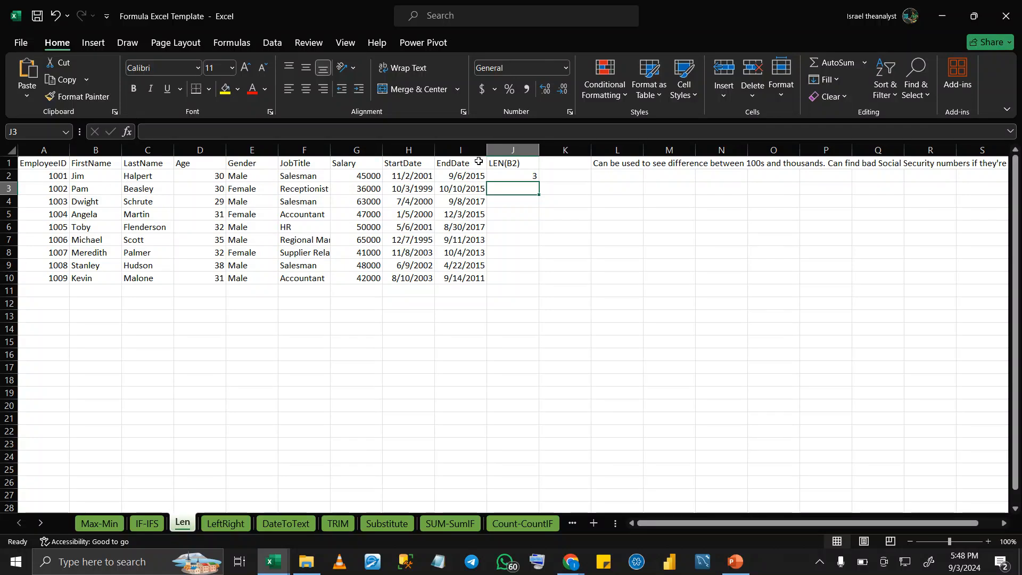
Fill the LEN formula from J2 down through J10 for the remaining employees
left_click(515, 174)
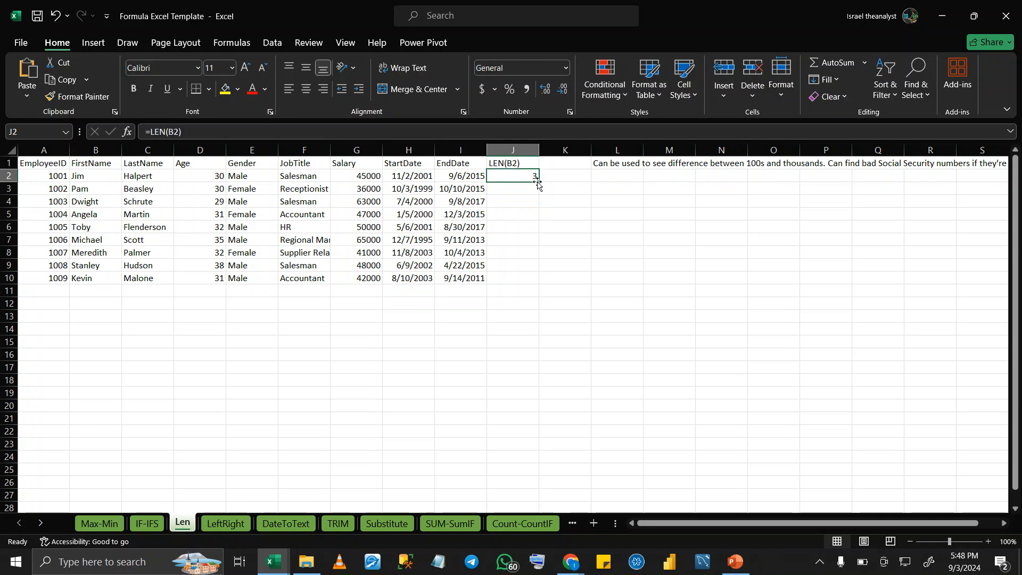
double_click(538, 182)
left_click(581, 245)
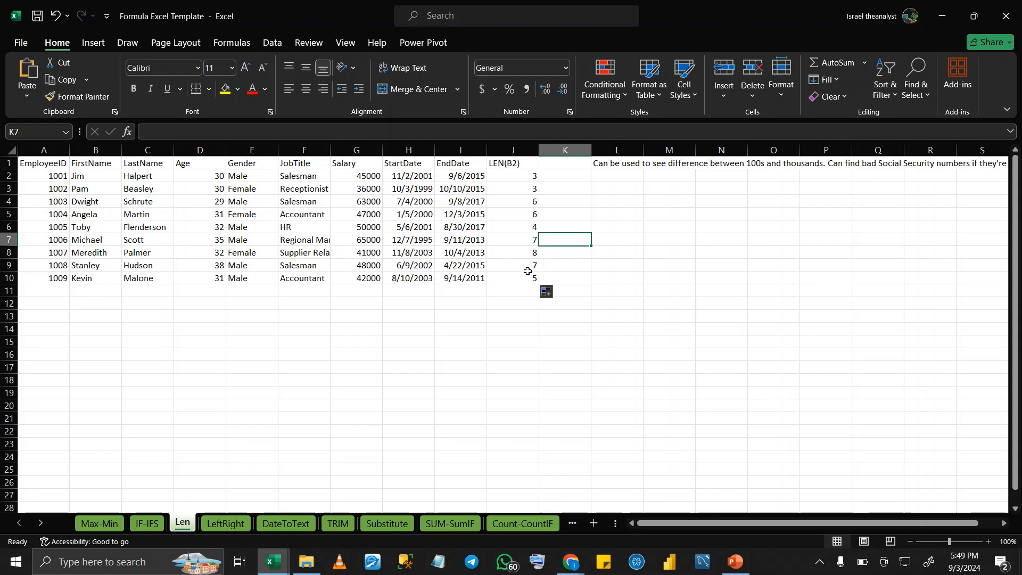
Check the LEN formula in J2, and go to cell K2 under the Left header on the LeftRight sheet
double_click(495, 176)
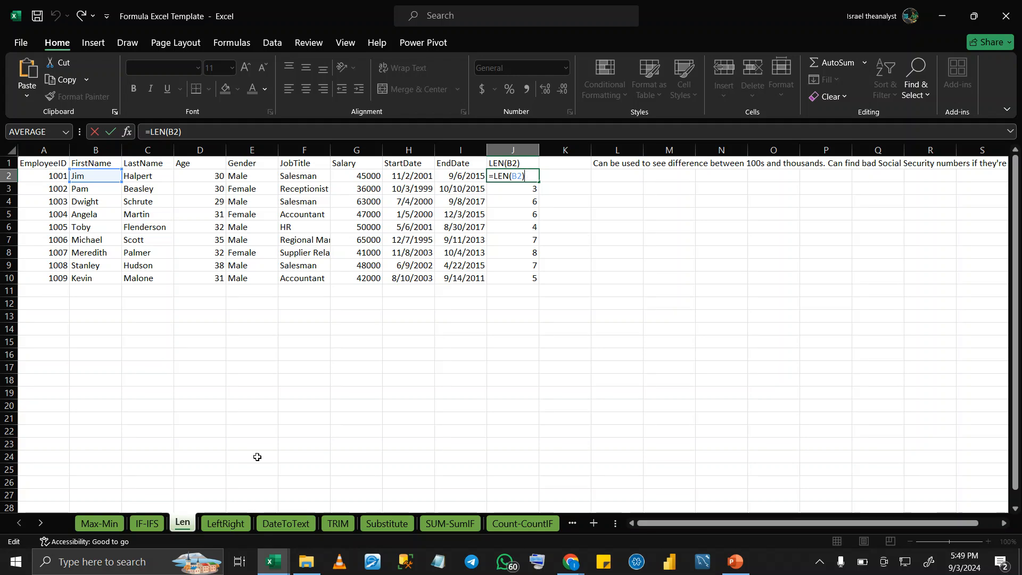
left_click(230, 524)
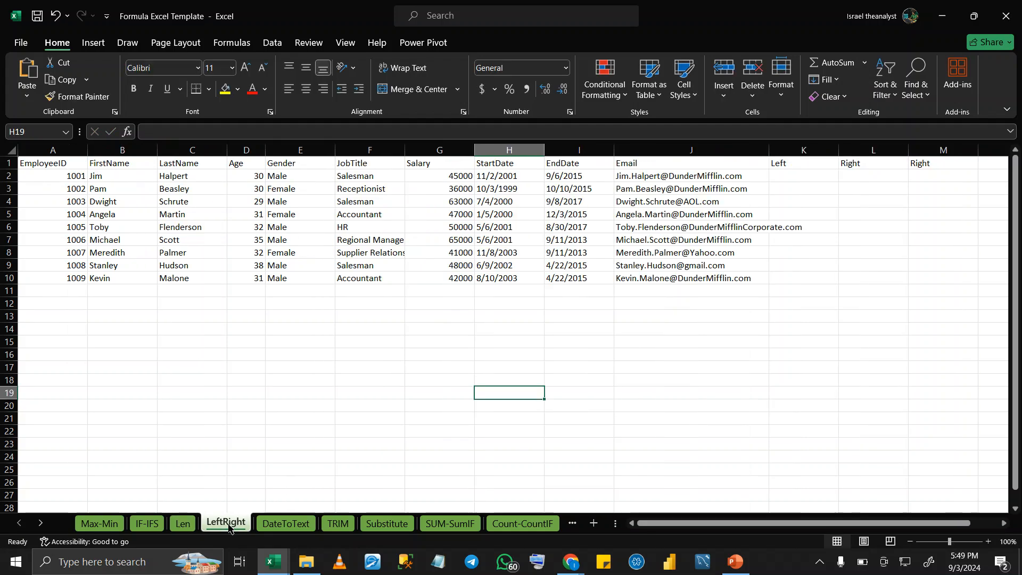
left_click(794, 179)
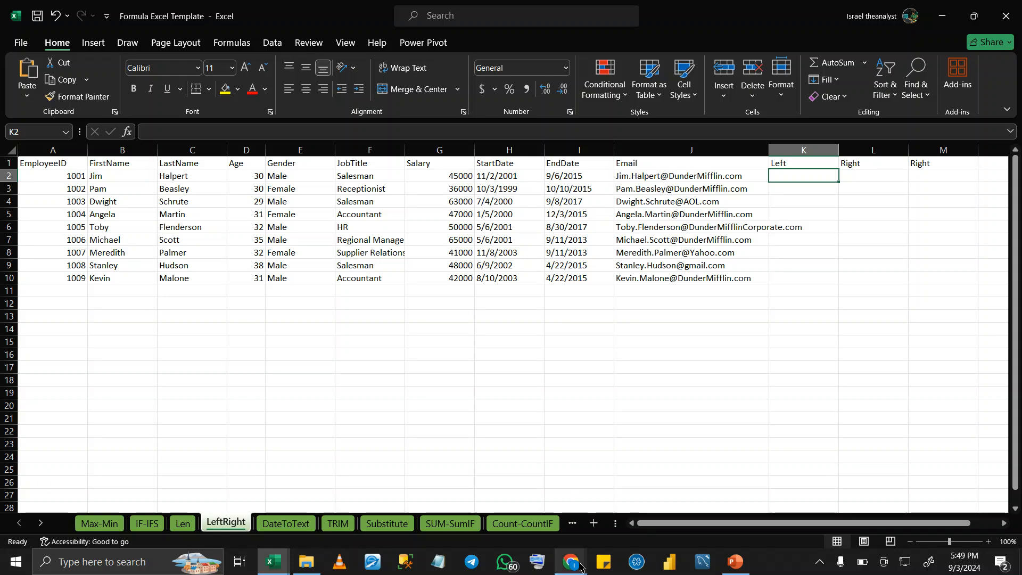
Check the participants' chat replies in the Google Meet window and return to the Formula Excel Template workbook
left_click(571, 561)
left_click(479, 519)
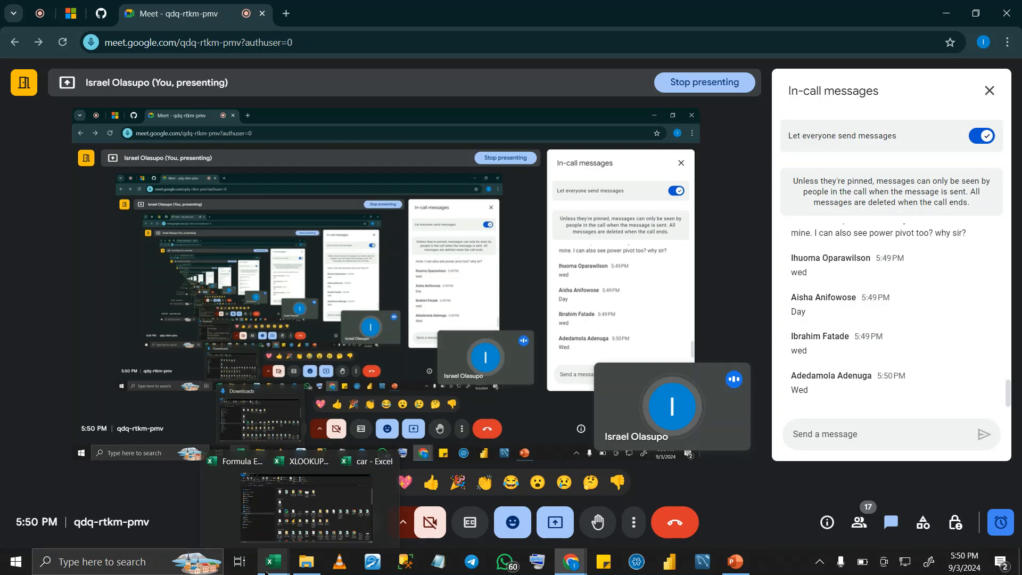
mouse_move(266, 572)
left_click(136, 509)
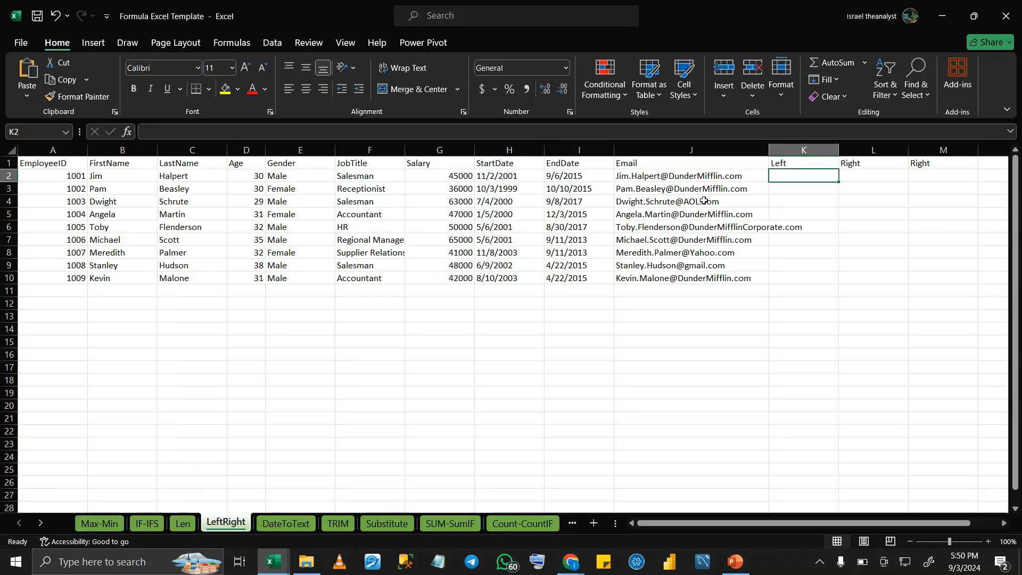
Enter =LEFT("Wednesday",3) in K2 to extract the first three letters of the word, and check the formula
type("=")
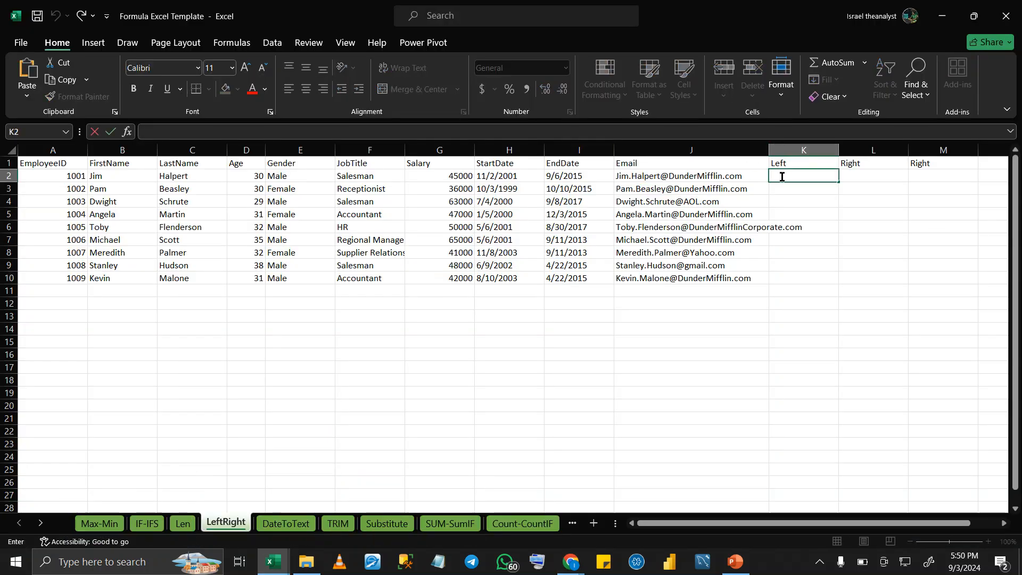
type("LE")
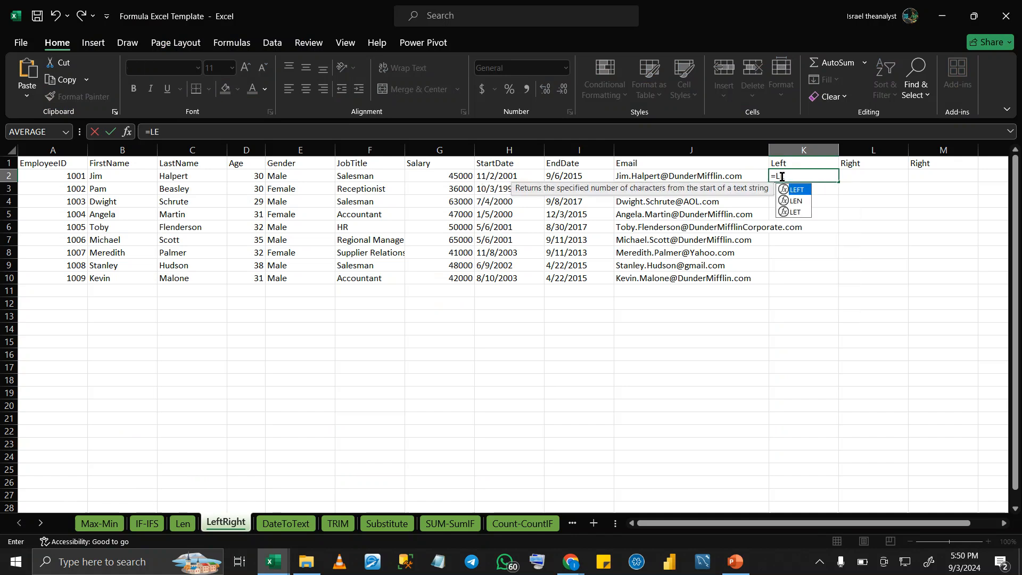
key("Tab")
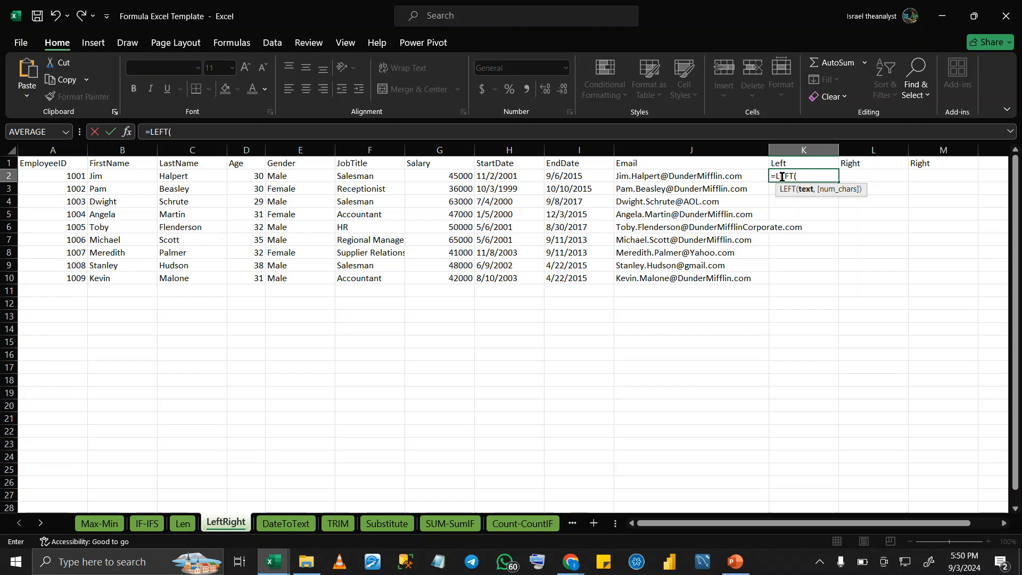
type("\"Wedensd")
key("BackSpace")
key("BackSpace")
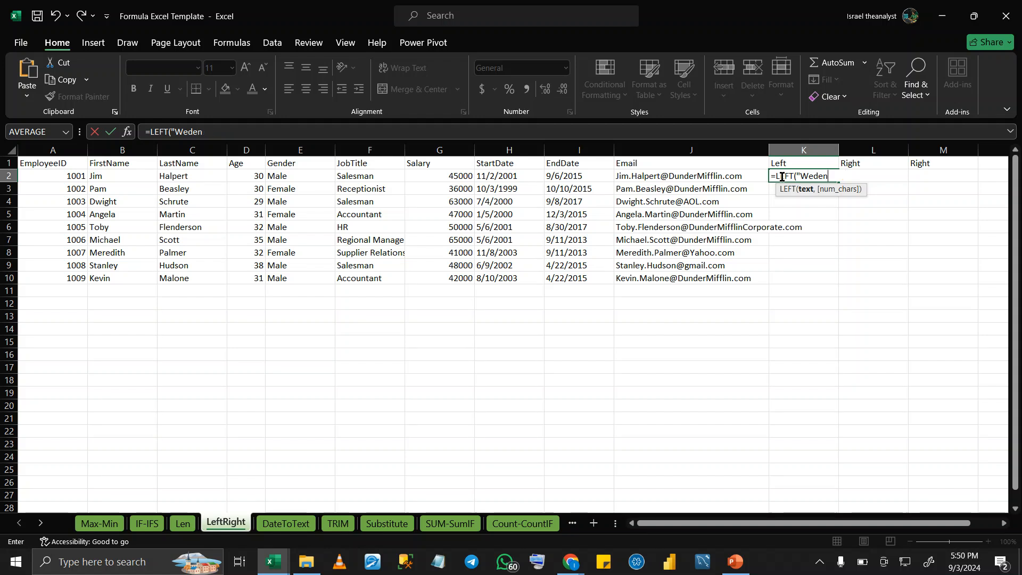
type("esday\",")
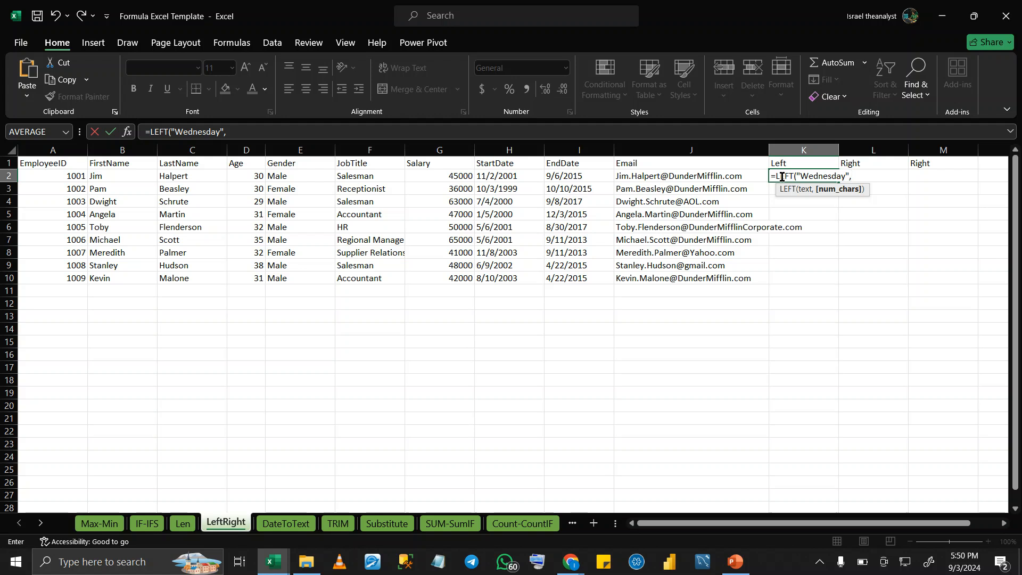
type("3")
key("Return")
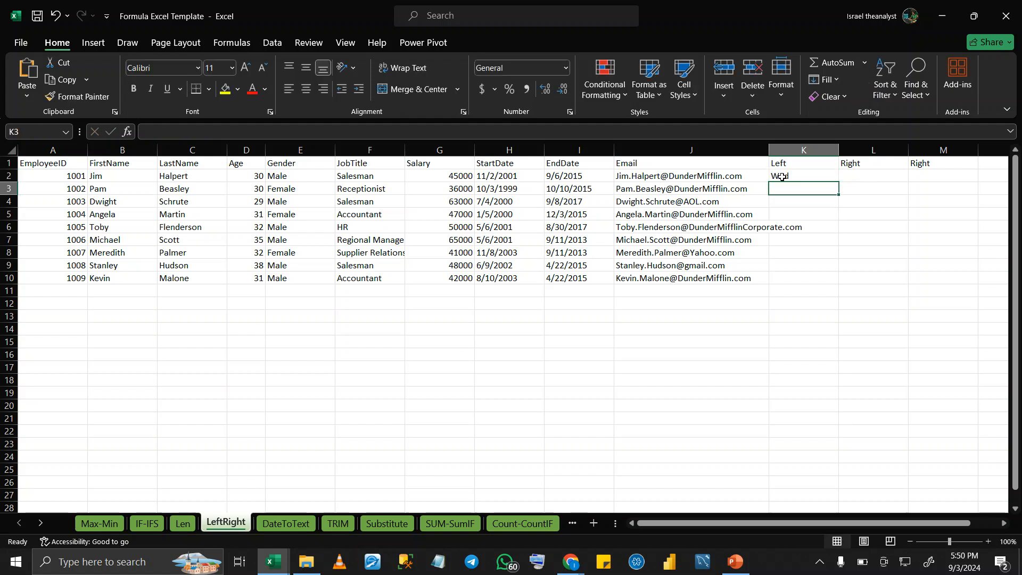
left_click(811, 177)
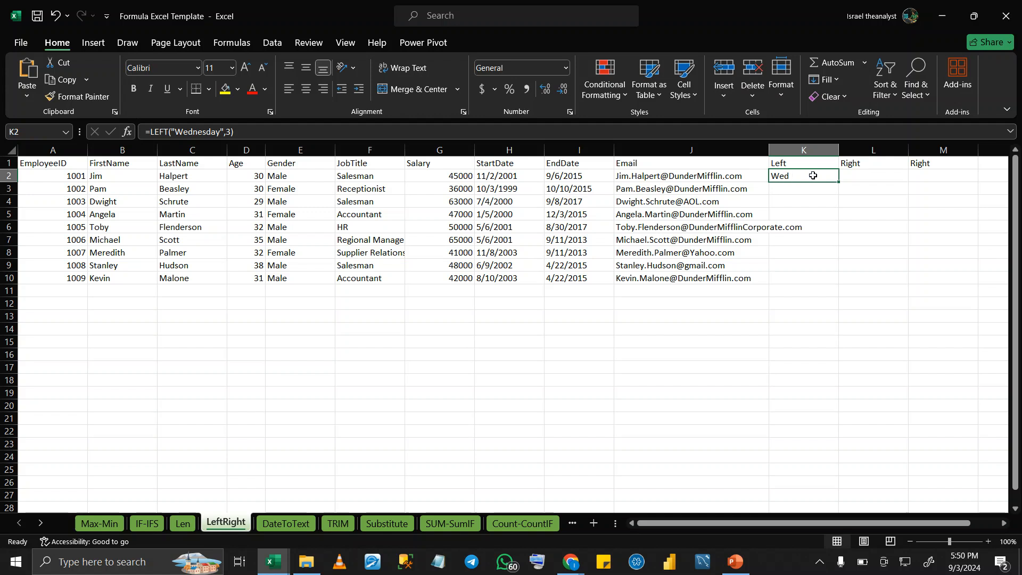
Go to L2 under the Right header, check the new chat replies in Google Meet, and return to the Formula Excel Template workbook
left_click(866, 174)
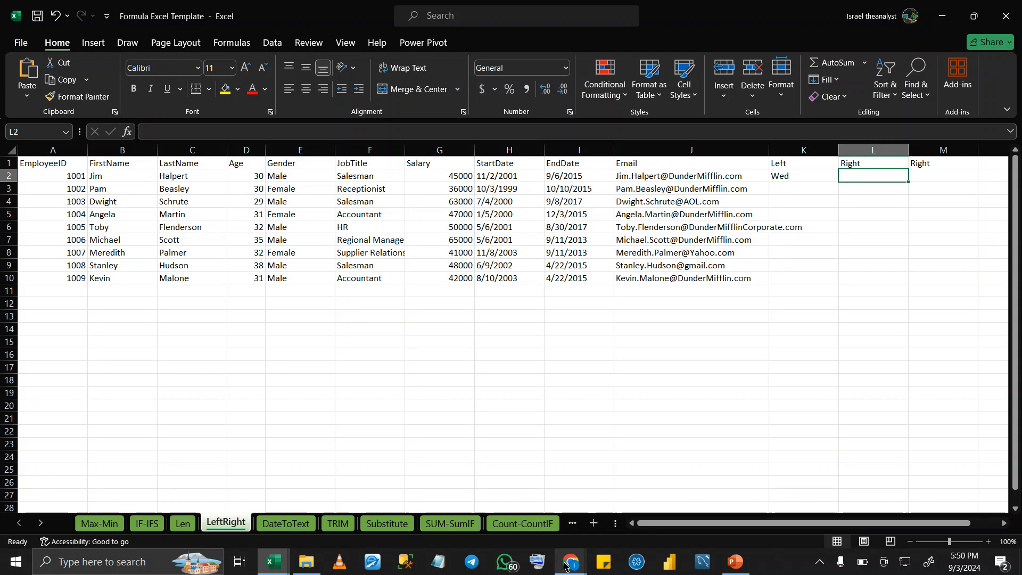
mouse_move(566, 567)
left_click(423, 502)
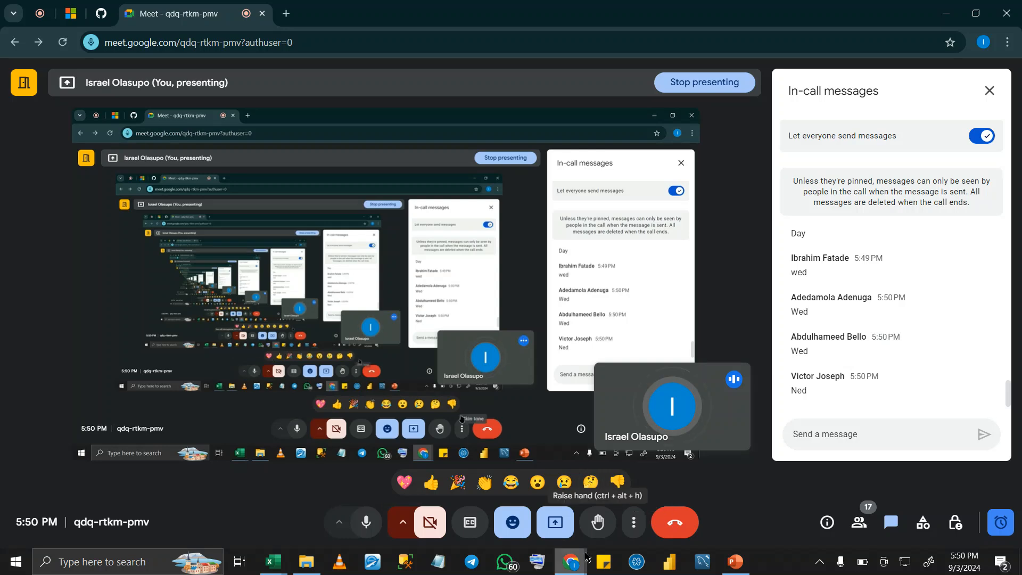
mouse_move(580, 565)
mouse_move(279, 570)
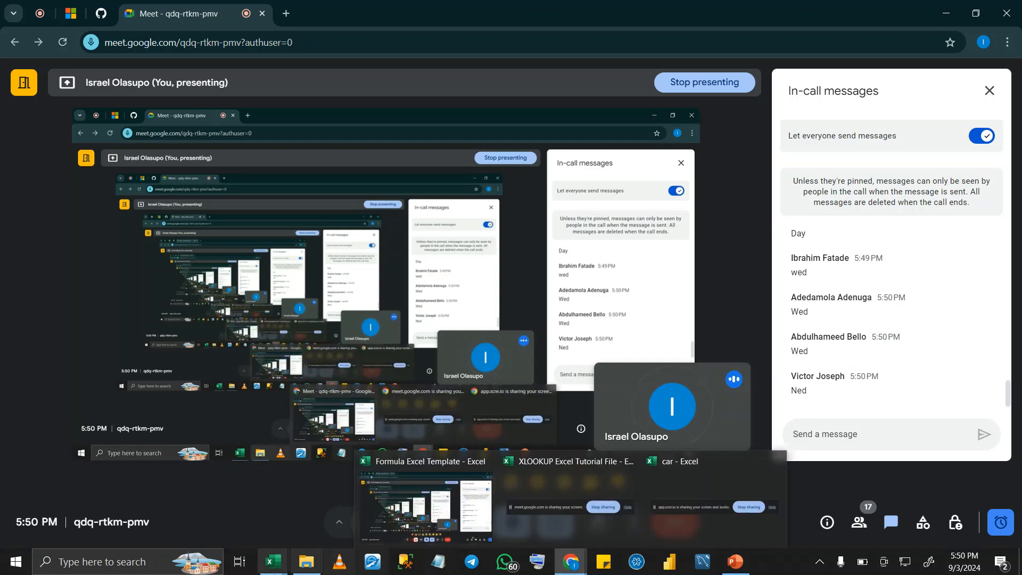
left_click(130, 503)
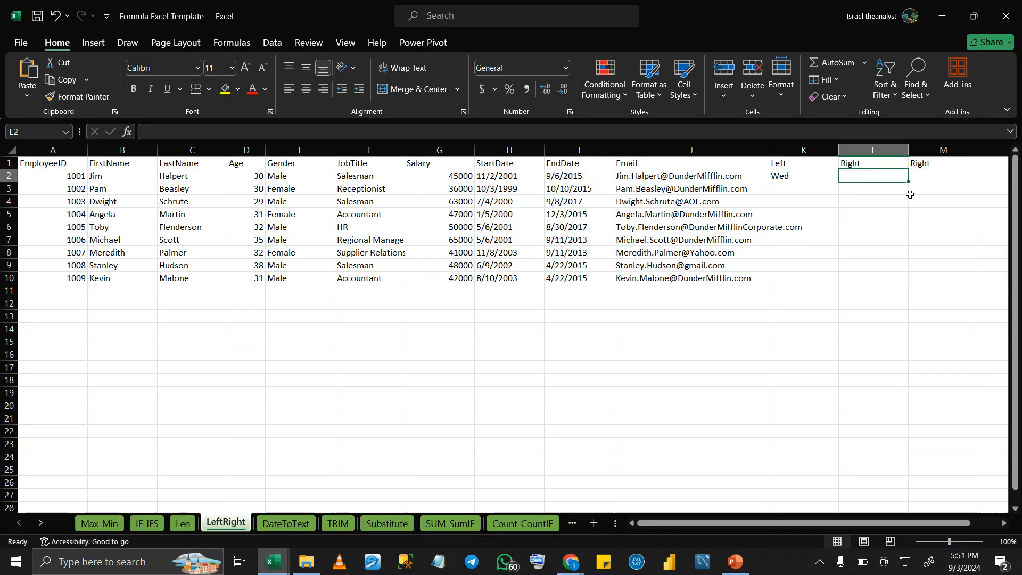
Move the =LEFT("Wednesday",3) formula text from K2 into L2, leaving K2 empty
double_click(856, 175)
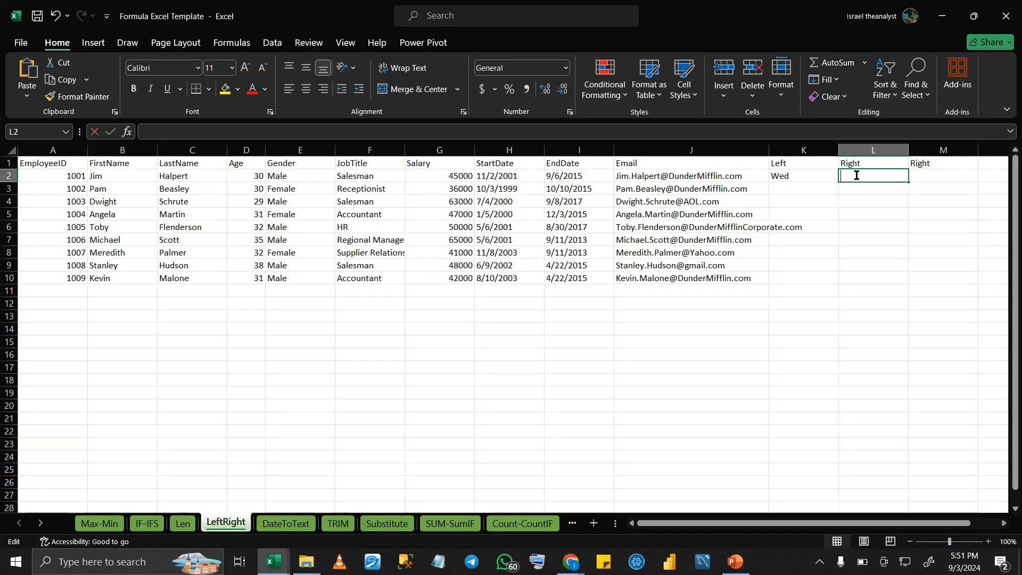
left_click(797, 178)
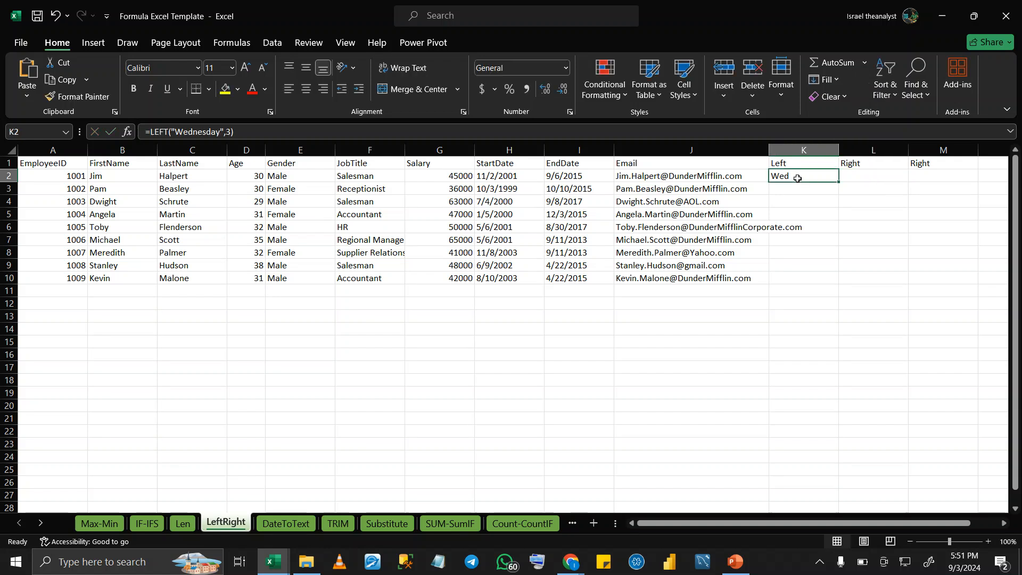
double_click(797, 178)
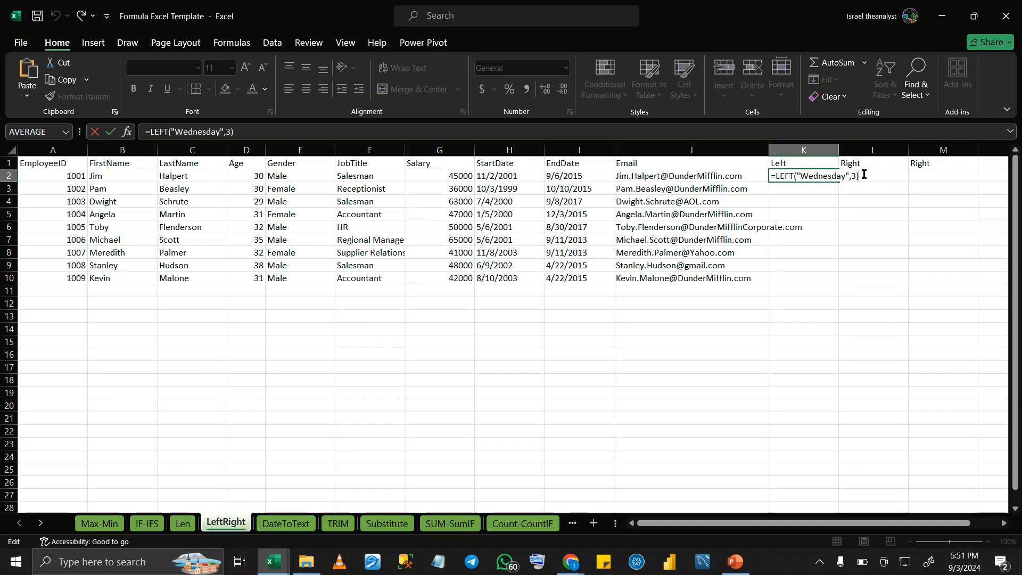
key("ctrl+a")
key("ctrl+c")
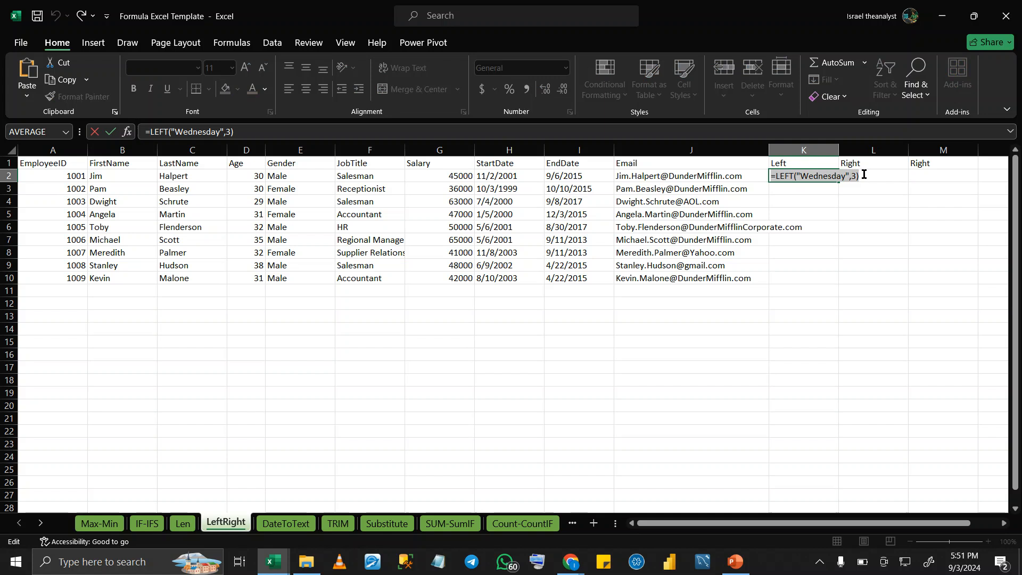
type("=")
left_click(898, 200)
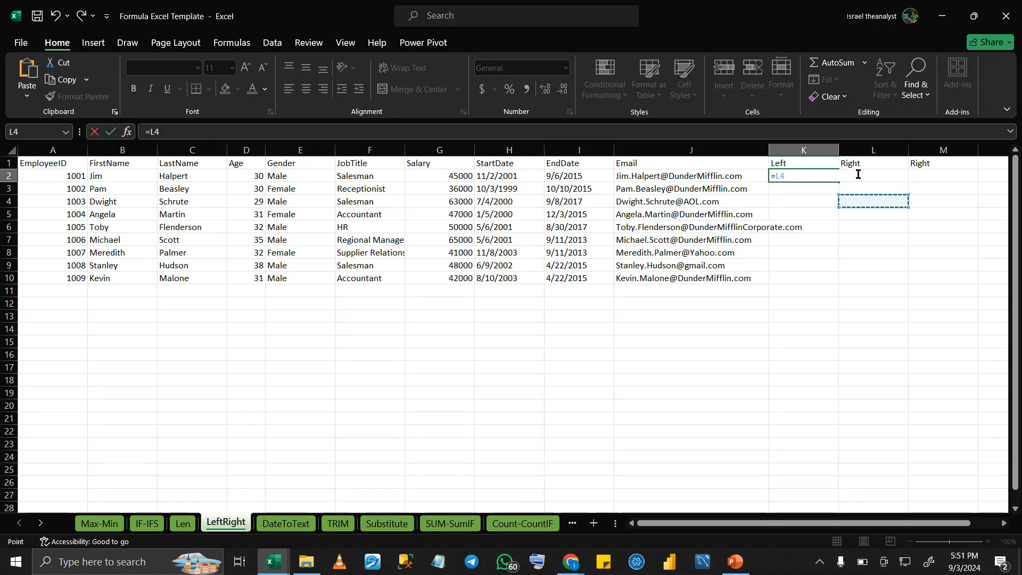
key("BackSpace")
key("BackSpace")
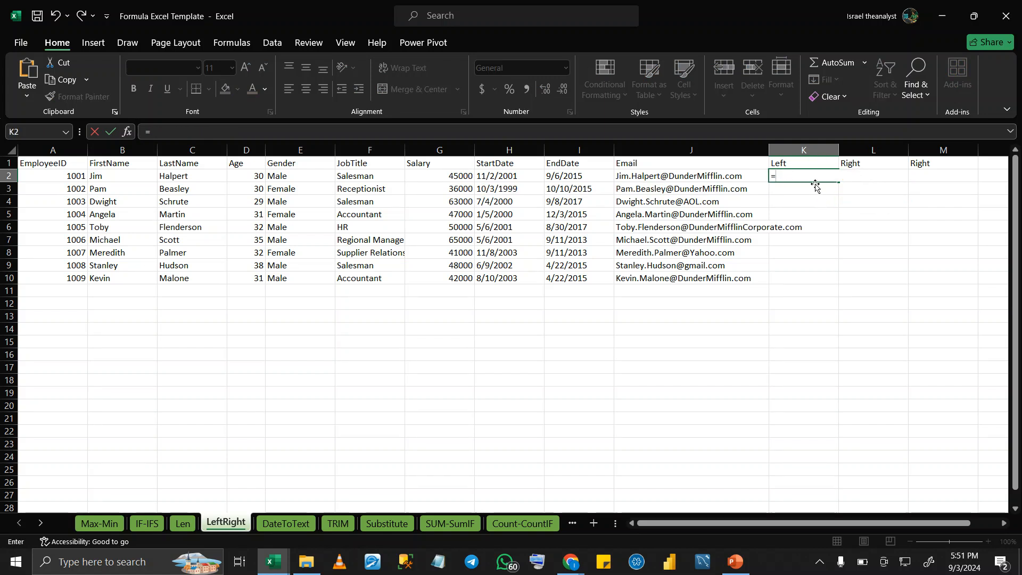
left_click(873, 180)
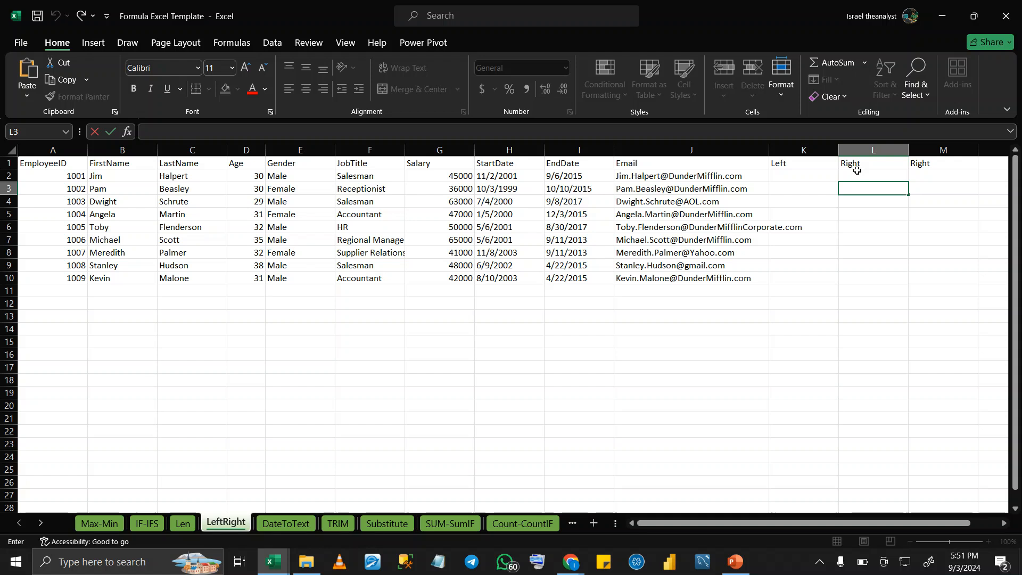
double_click(853, 172)
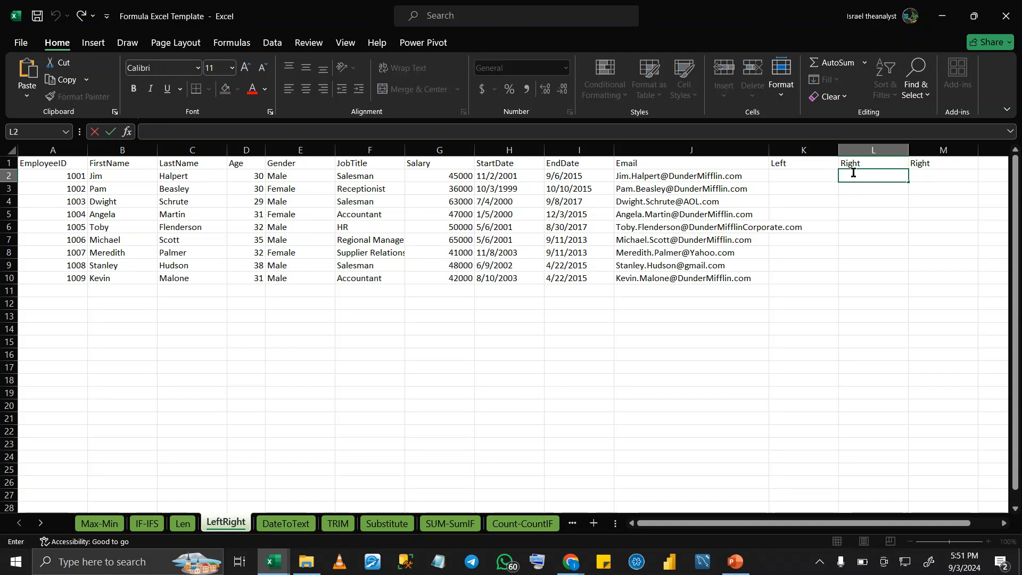
key("ctrl+v")
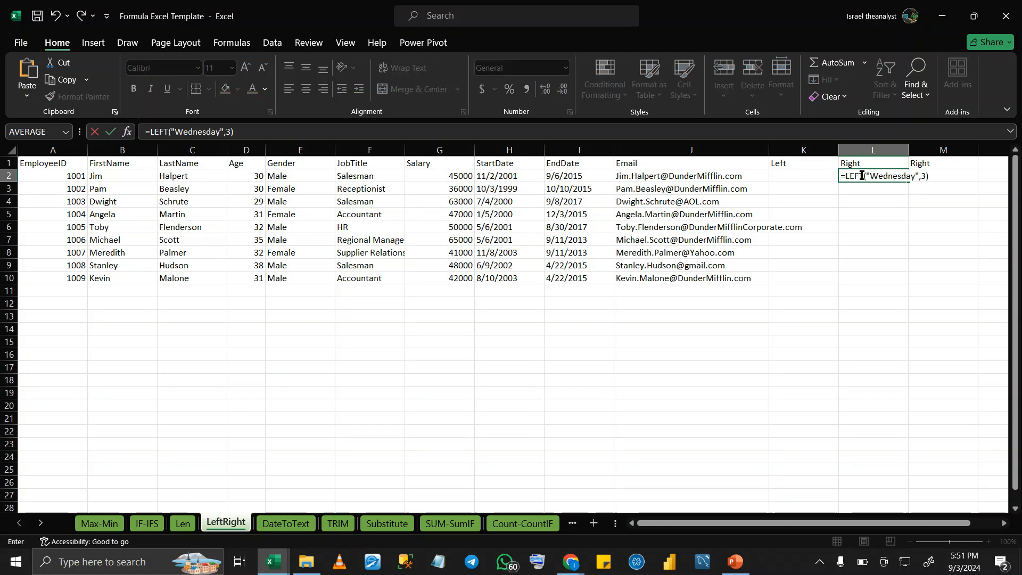
Change the function in L2 to RIGHT so the formula is =RIGHT("Wednesday",3)
left_click(862, 175)
key("BackSpace")
key("BackSpace")
key("BackSpace")
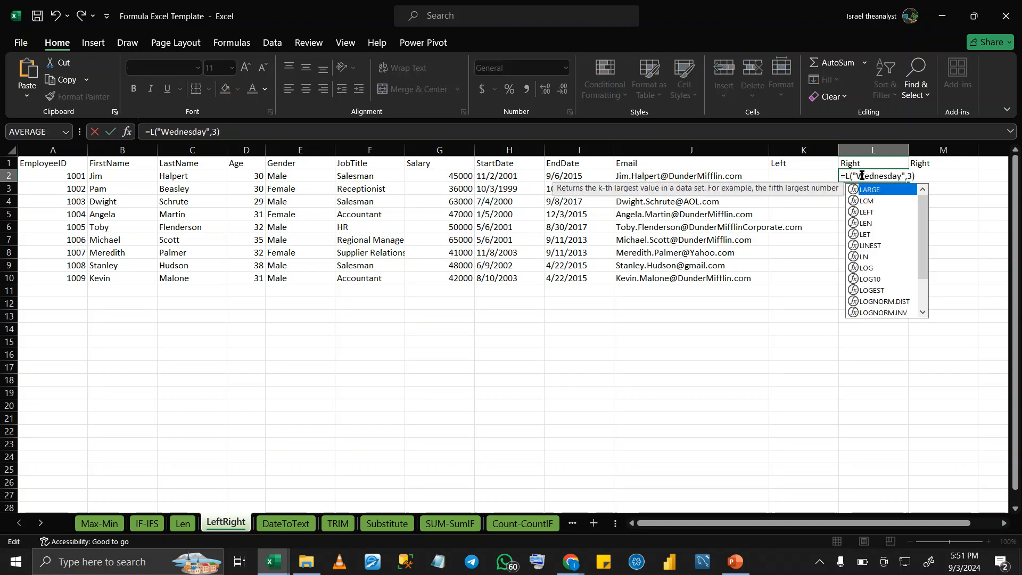
key("BackSpace")
type("R")
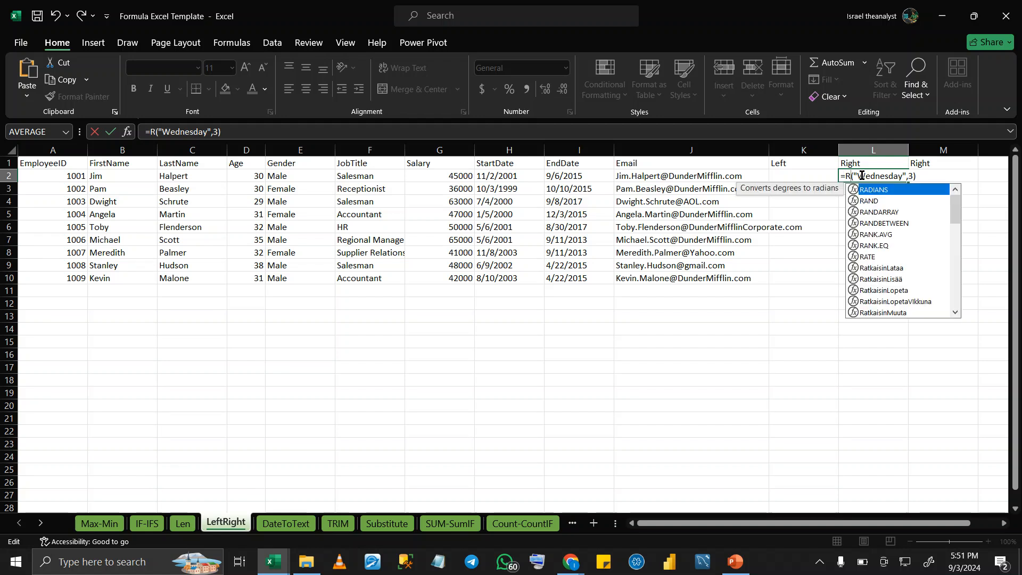
type("IGHT")
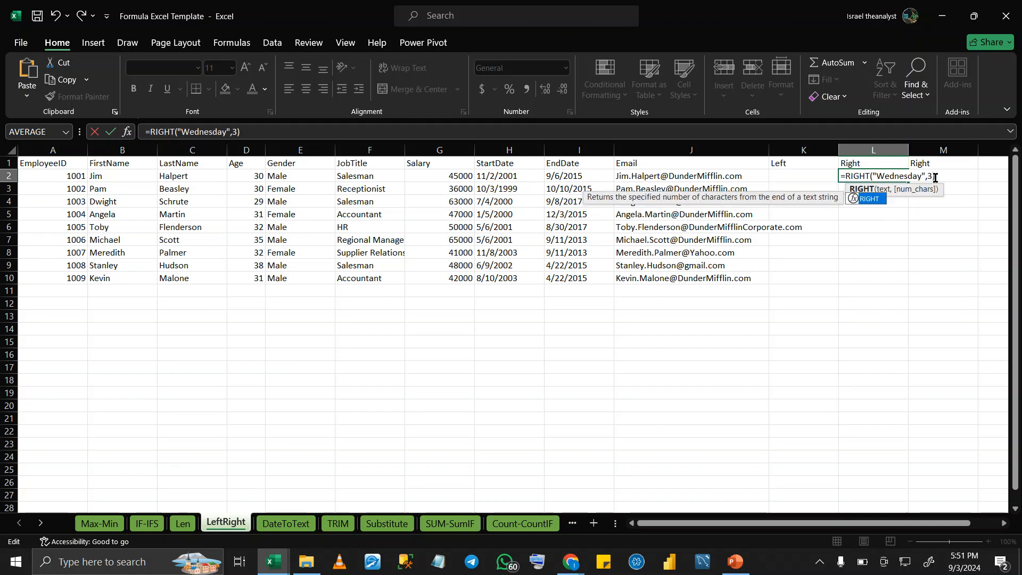
key("ctrl+Return")
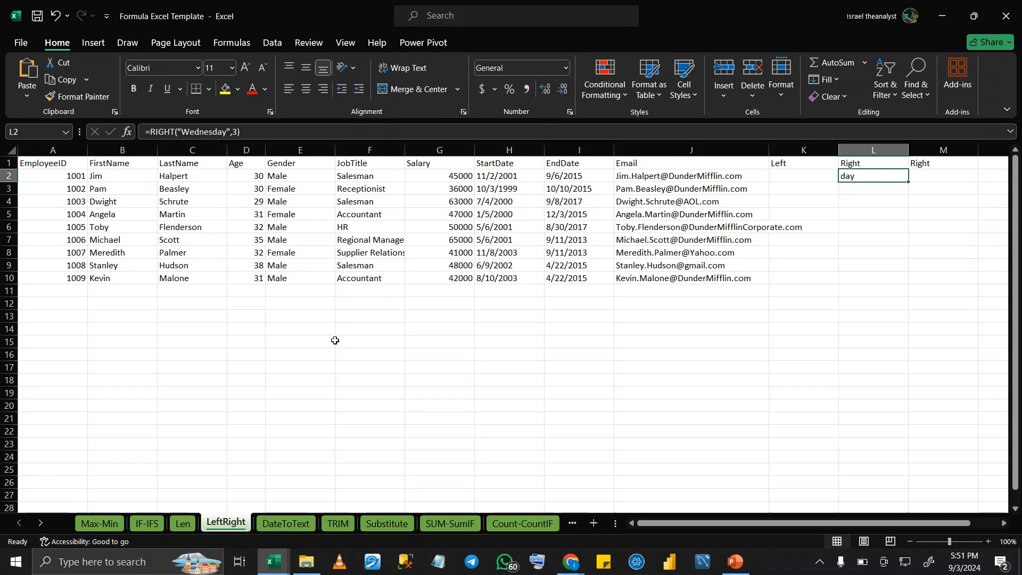
Open the DateToText sheet and examine the EndDate values in column I beside the empty cell J2
left_click(288, 524)
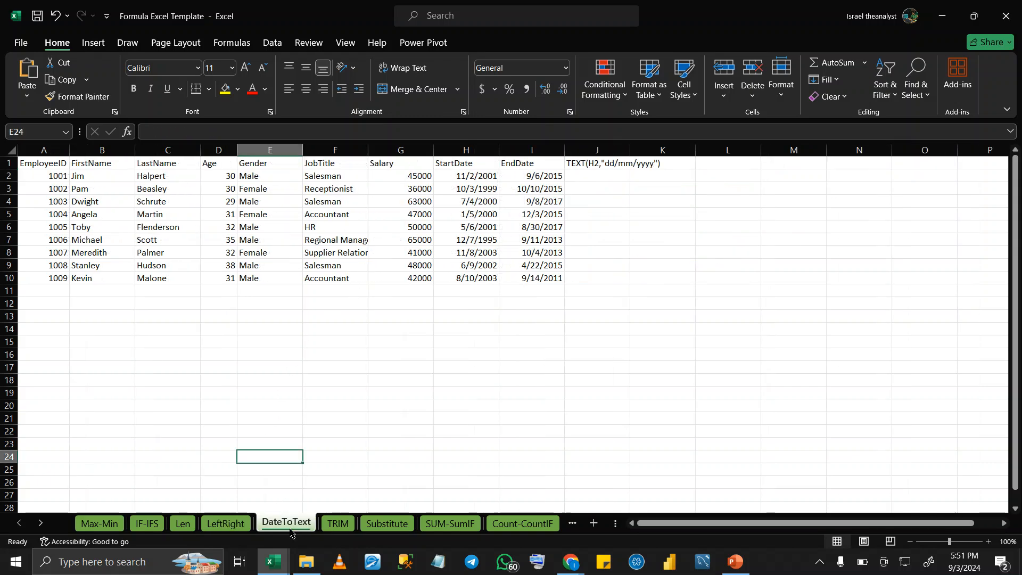
left_click(580, 175)
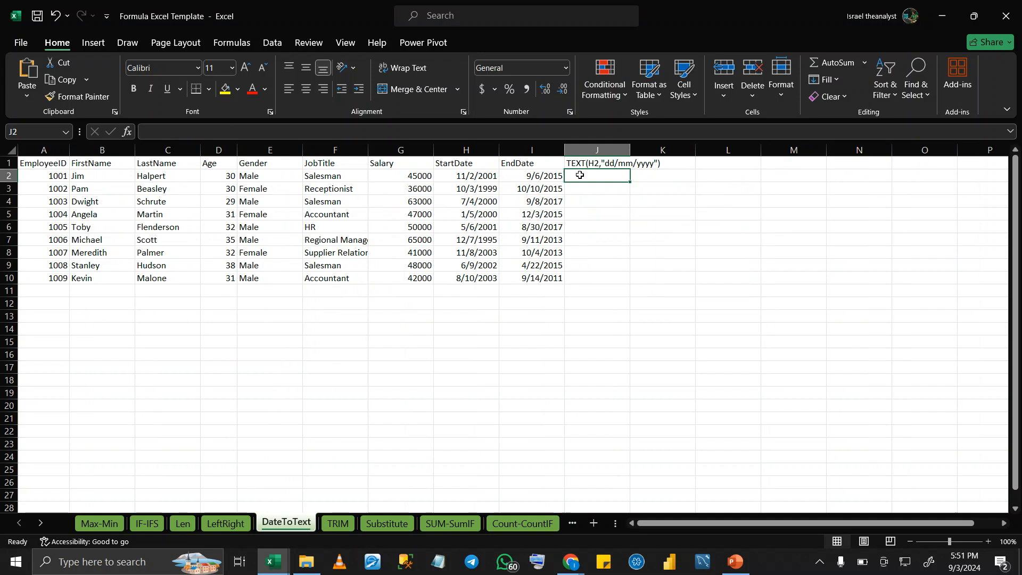
left_click(524, 176)
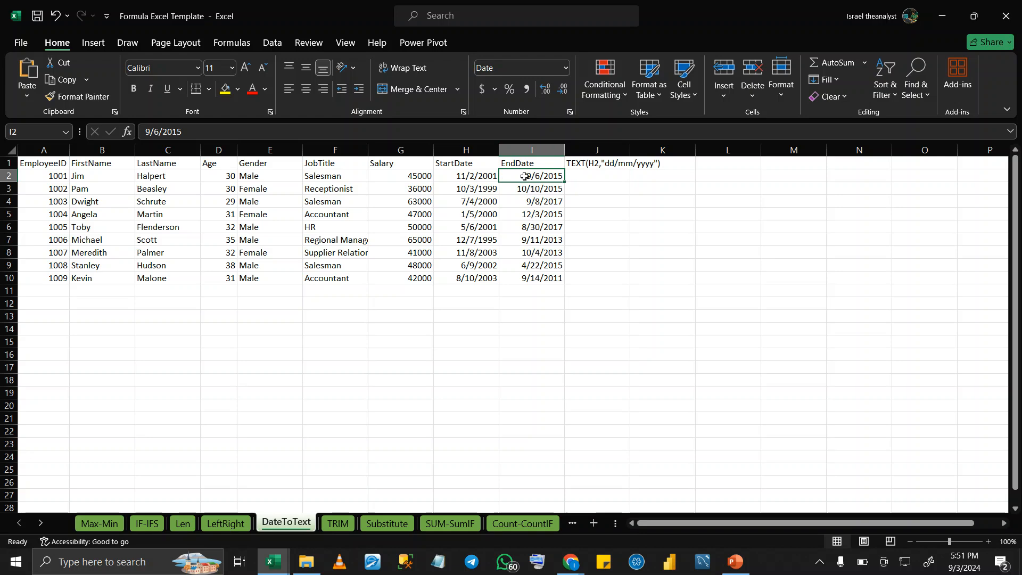
left_click(576, 174)
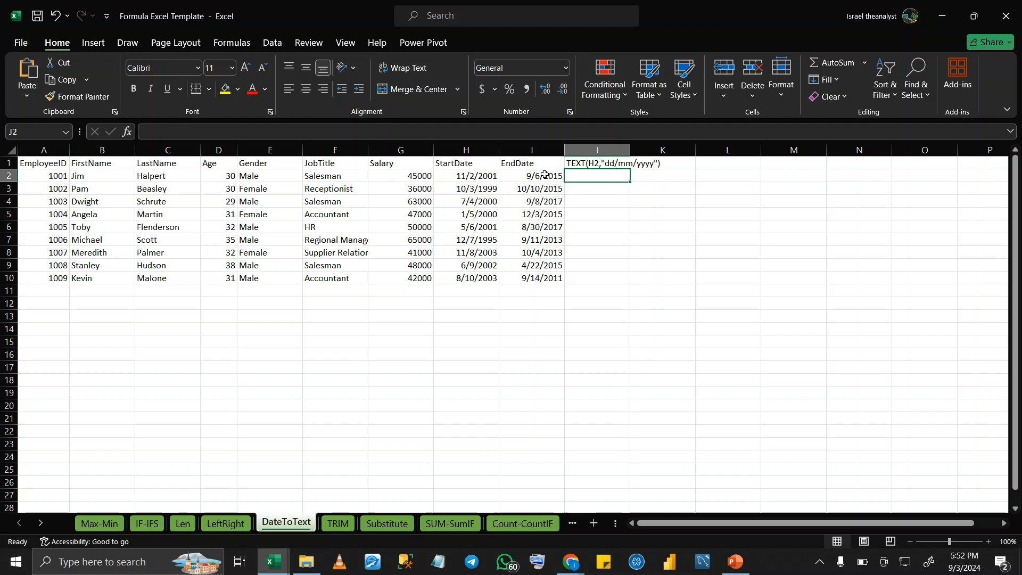
left_click(529, 239)
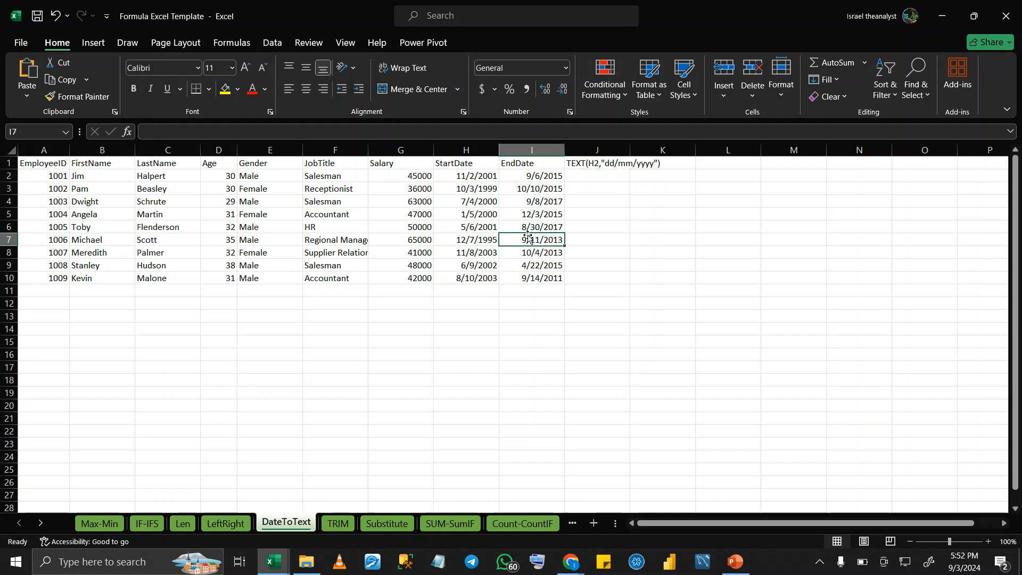
left_click(539, 177)
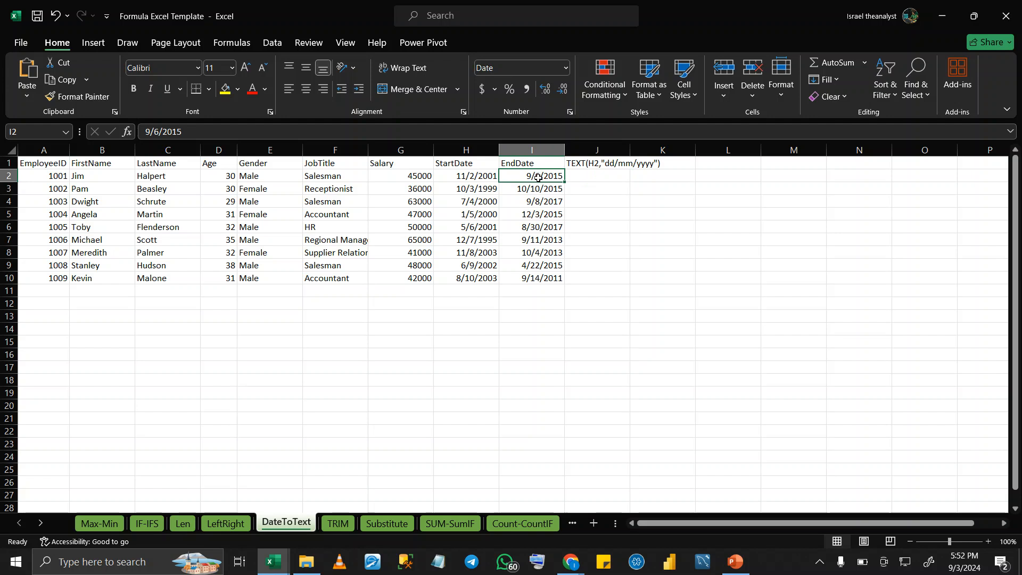
Enter =TEXT(I2,"dd/mm/yyyy") in J2 to convert the first EndDate to day-first text
left_click(584, 177)
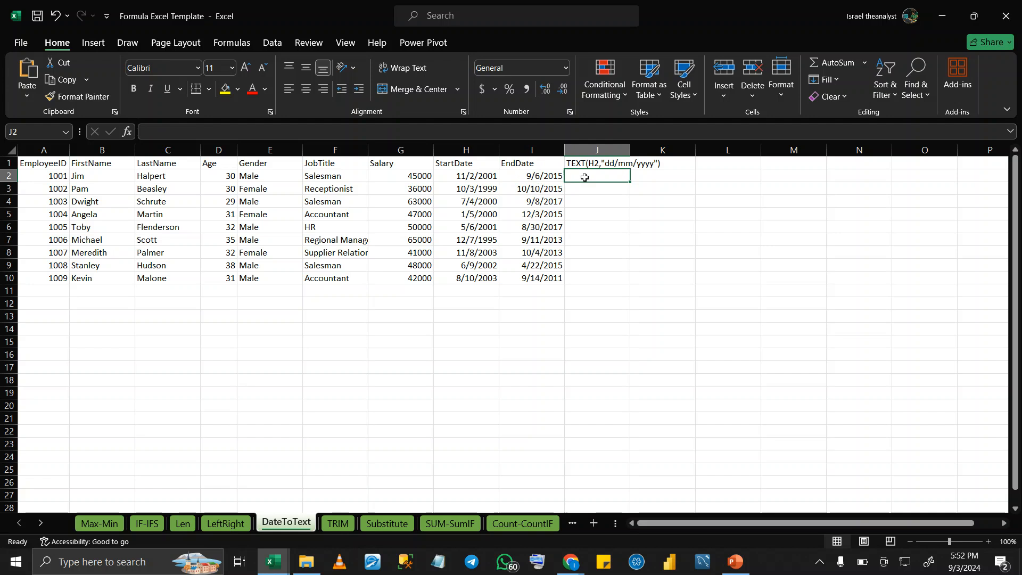
type("=")
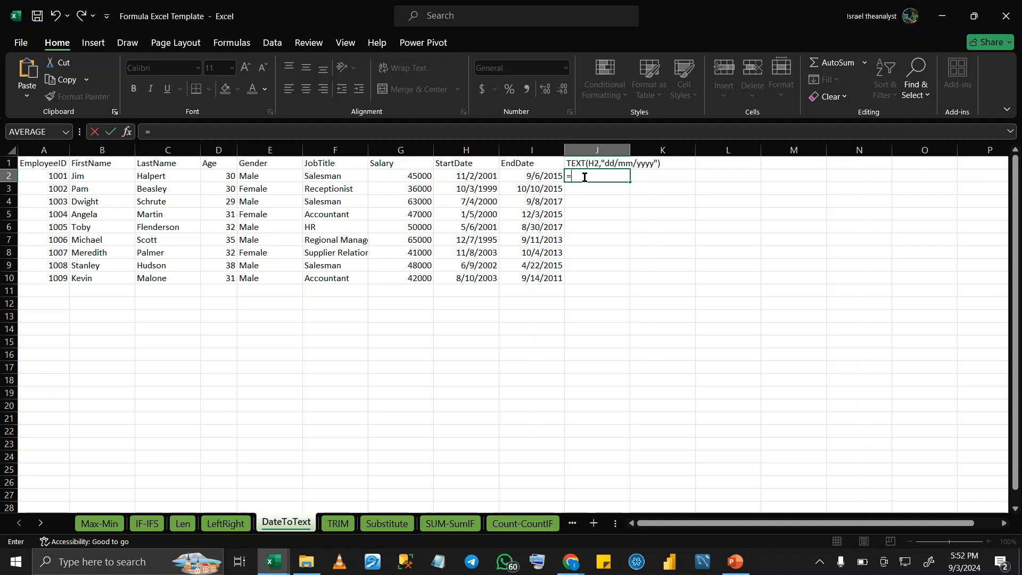
type("TEXT(")
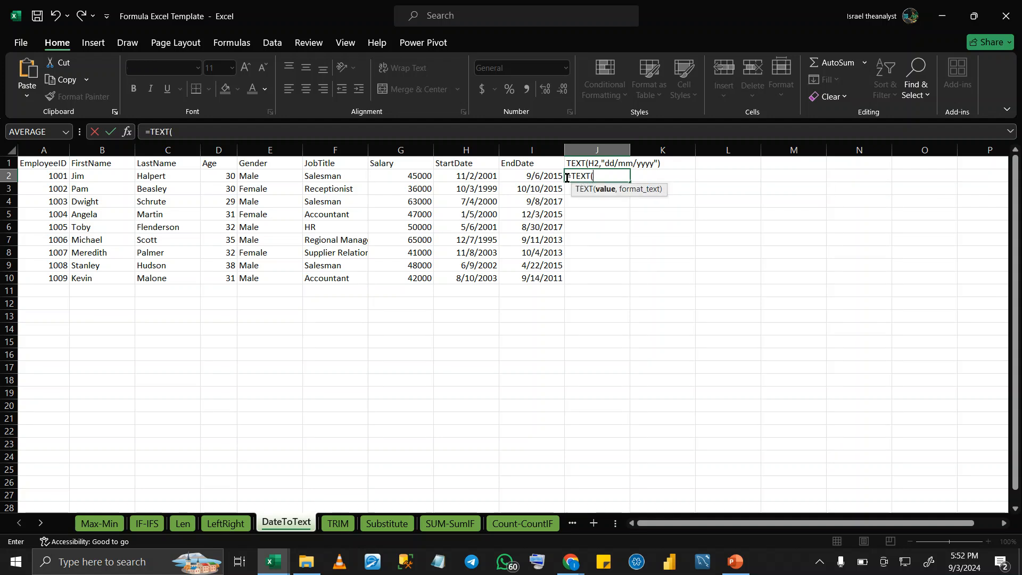
left_click(533, 175)
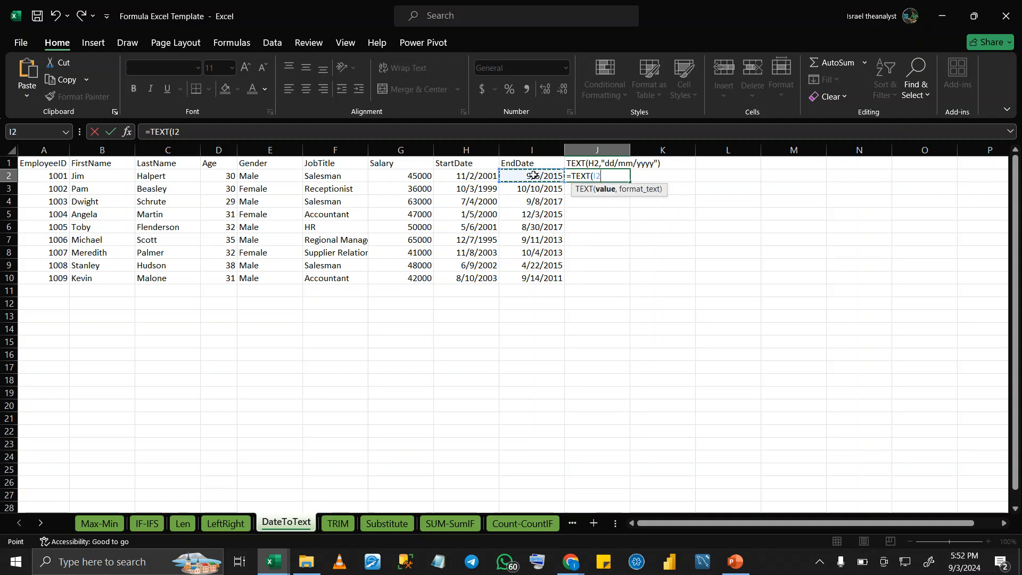
type(",")
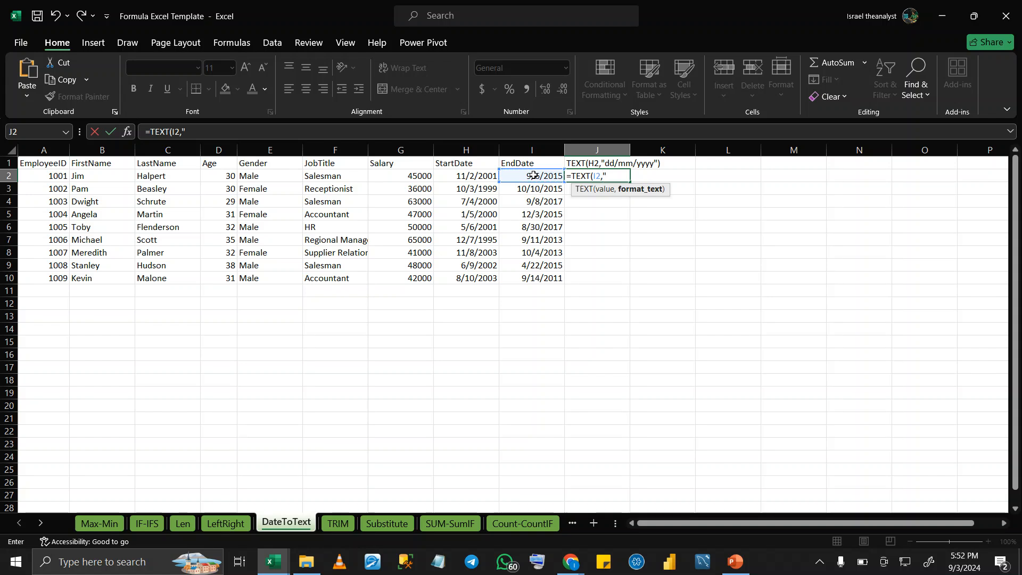
type("\"dd/mm/yyyy\"")
key("Return")
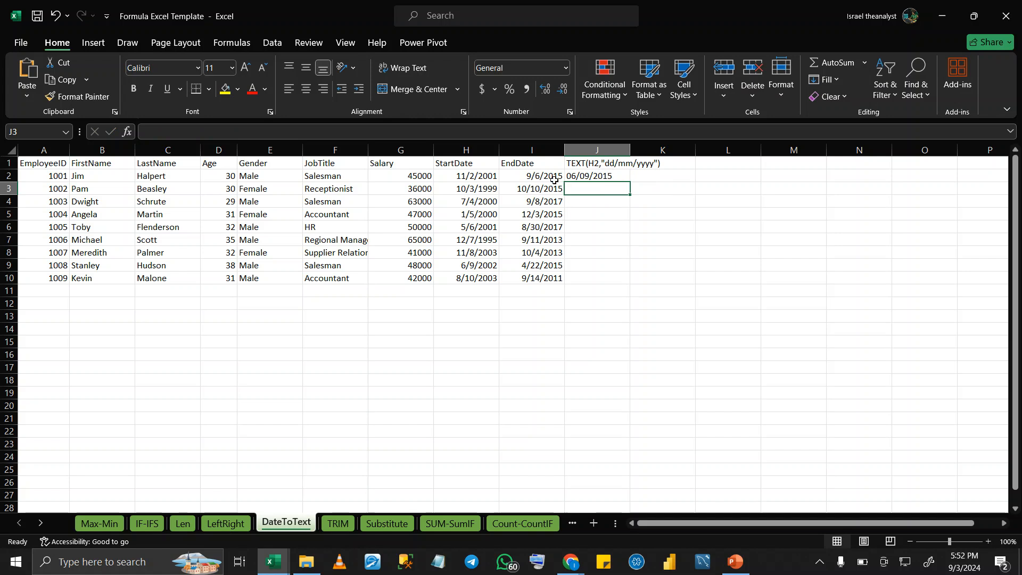
Review the TEXT formula in J2 and fill it down through J10
left_click(597, 176)
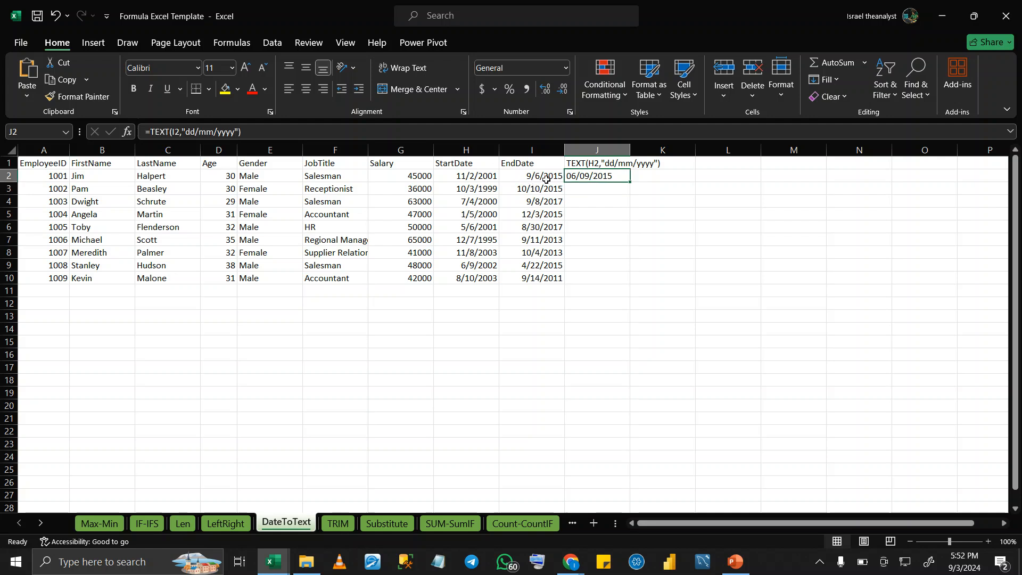
double_click(591, 178)
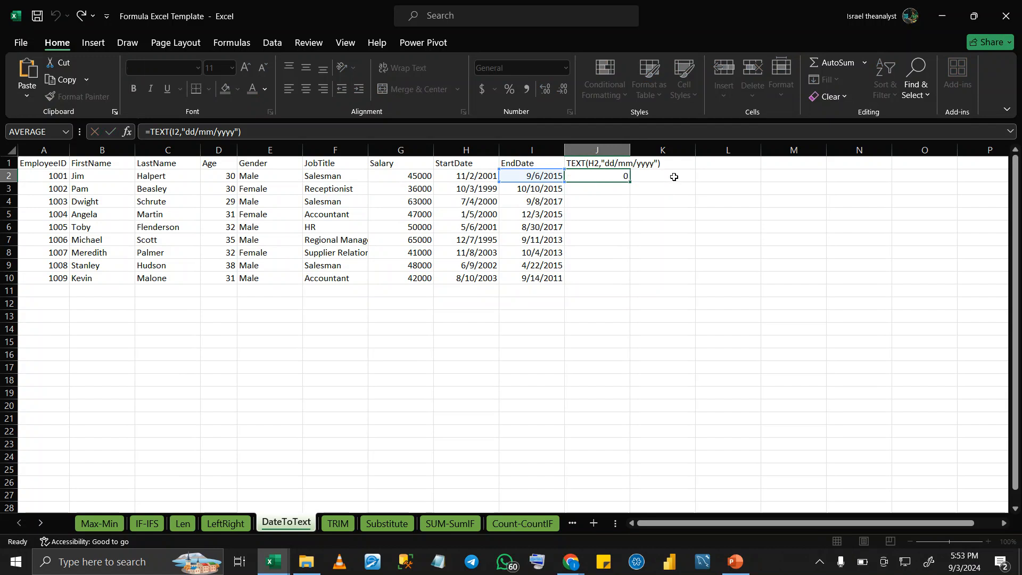
key("Return")
left_click(619, 176)
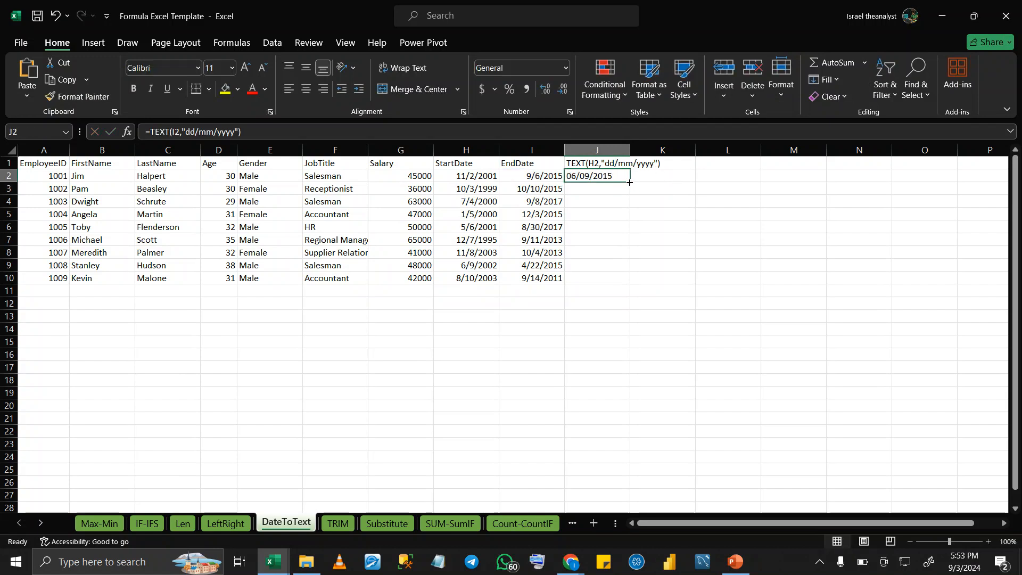
double_click(632, 183)
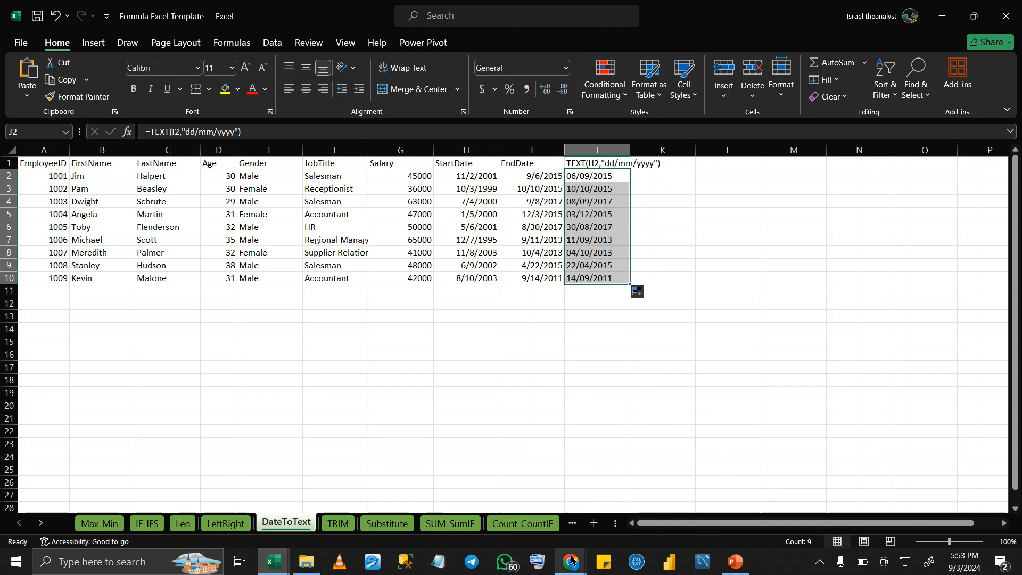
Switch to Google Meet, view and dismiss the call time notice, and return to the Formula Excel Template workbook
mouse_move(571, 562)
left_click(471, 510)
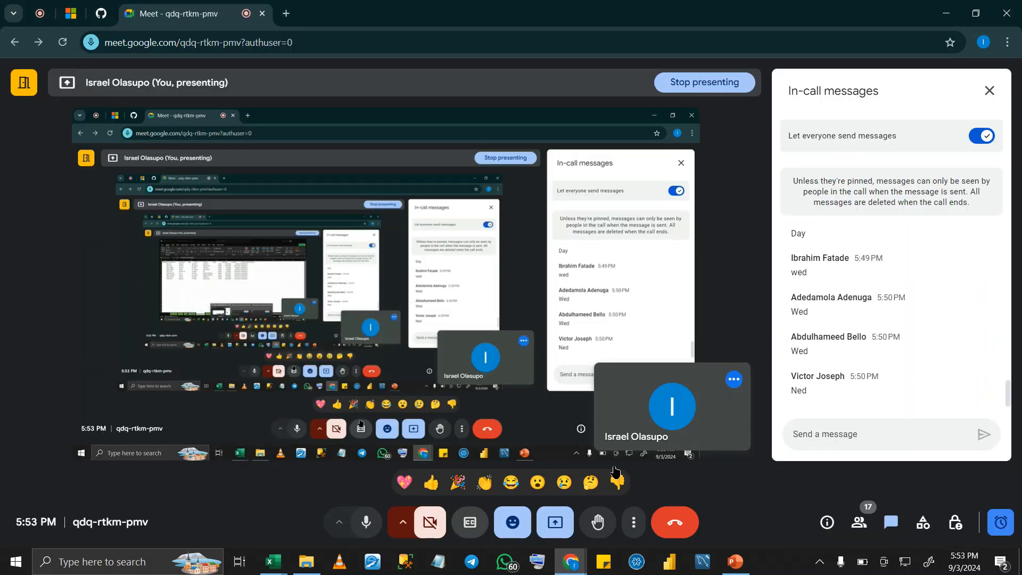
left_click(1001, 520)
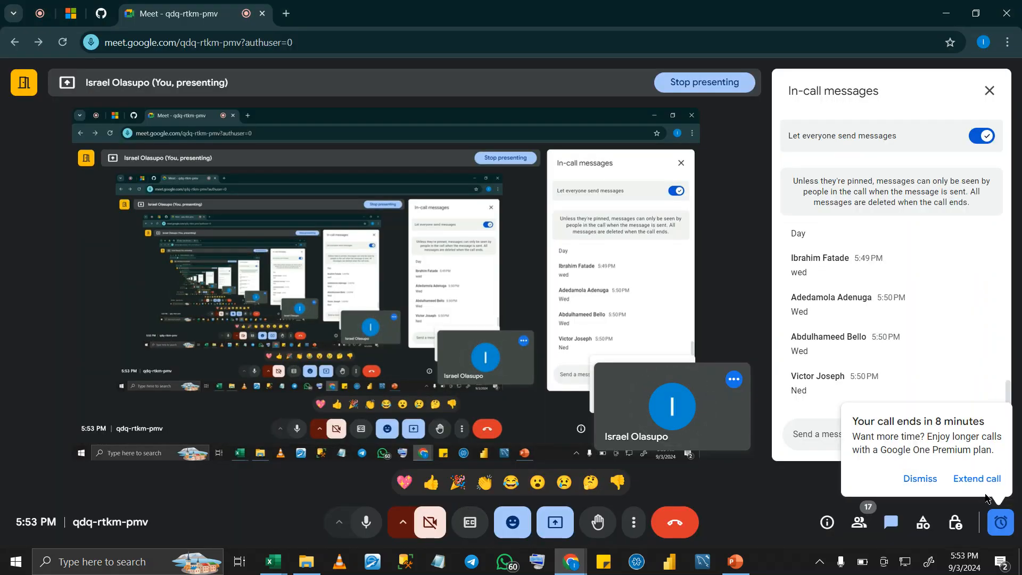
left_click(920, 479)
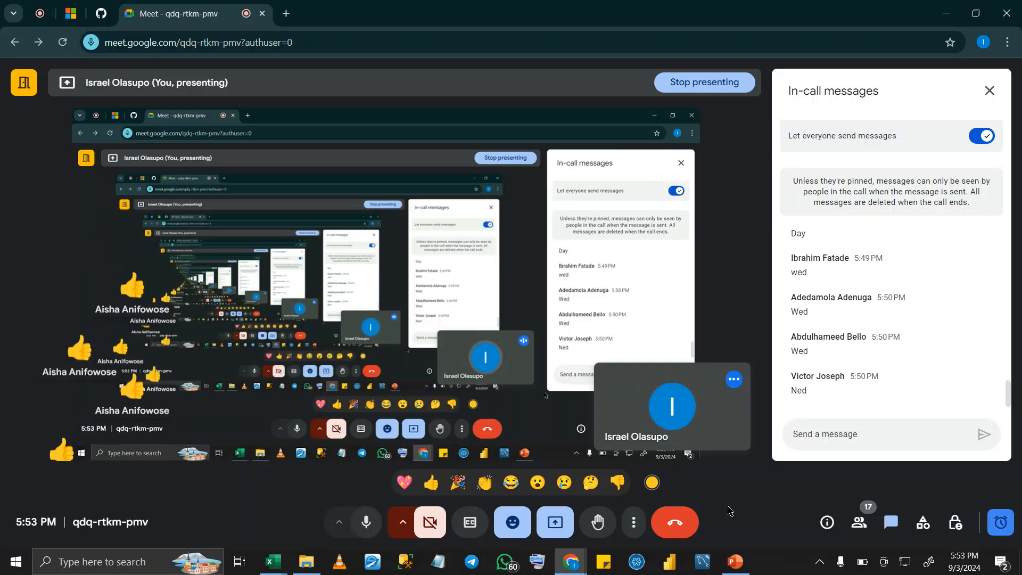
left_click(274, 563)
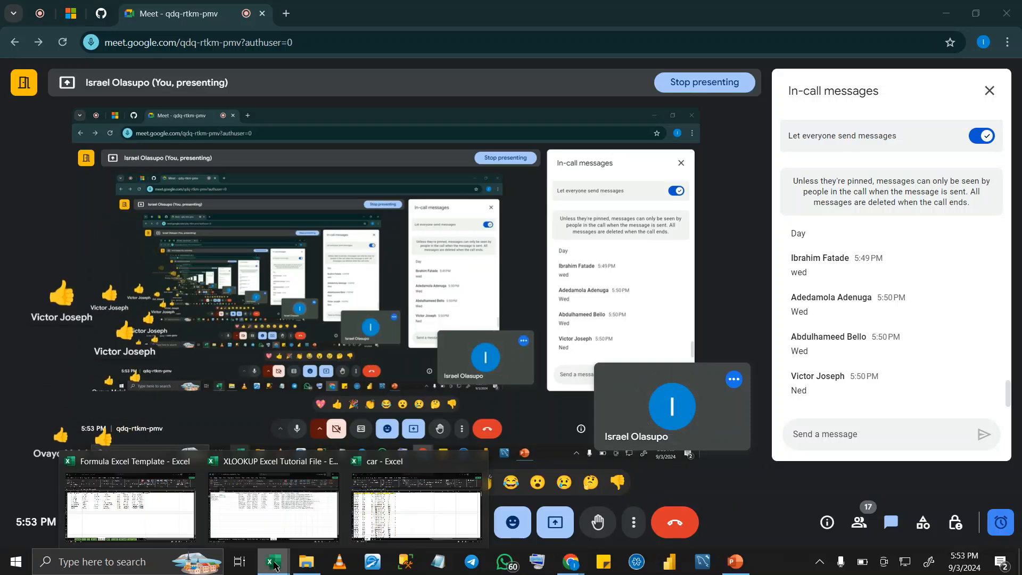
left_click(395, 509)
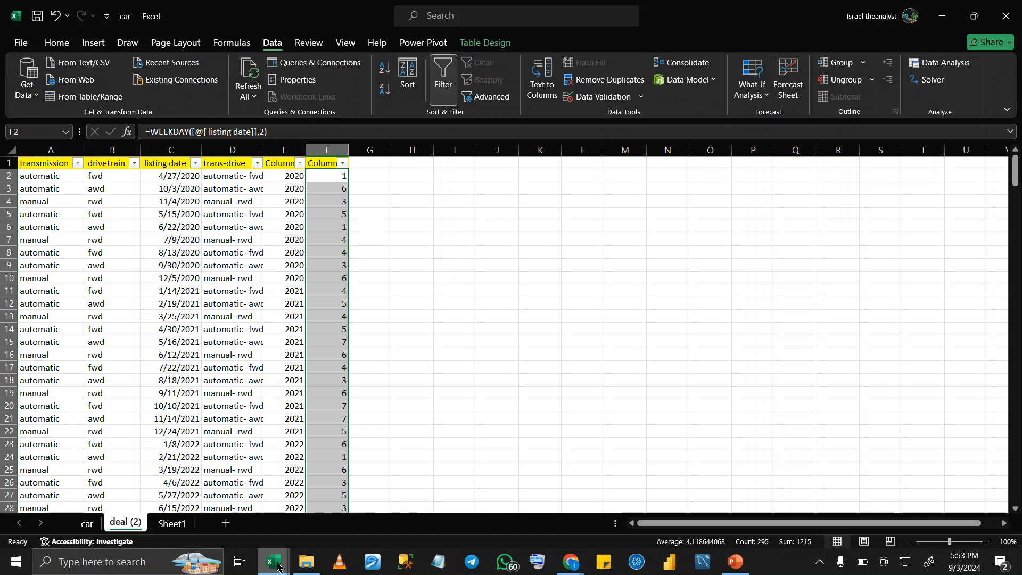
left_click(276, 563)
left_click(153, 508)
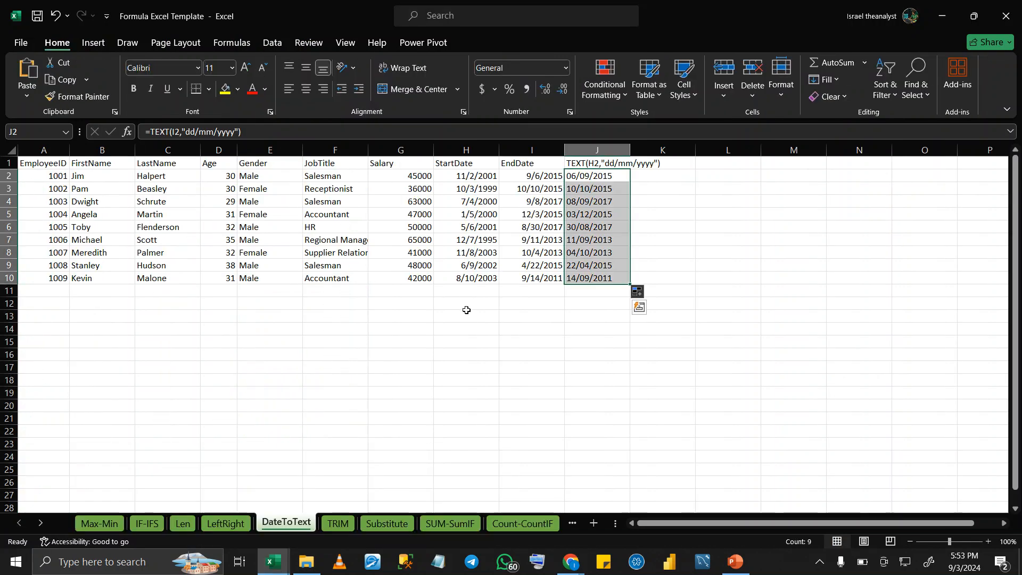
Open the TRIM sheet and examine the LastName entries in column C for unwanted leading spaces
left_click(336, 524)
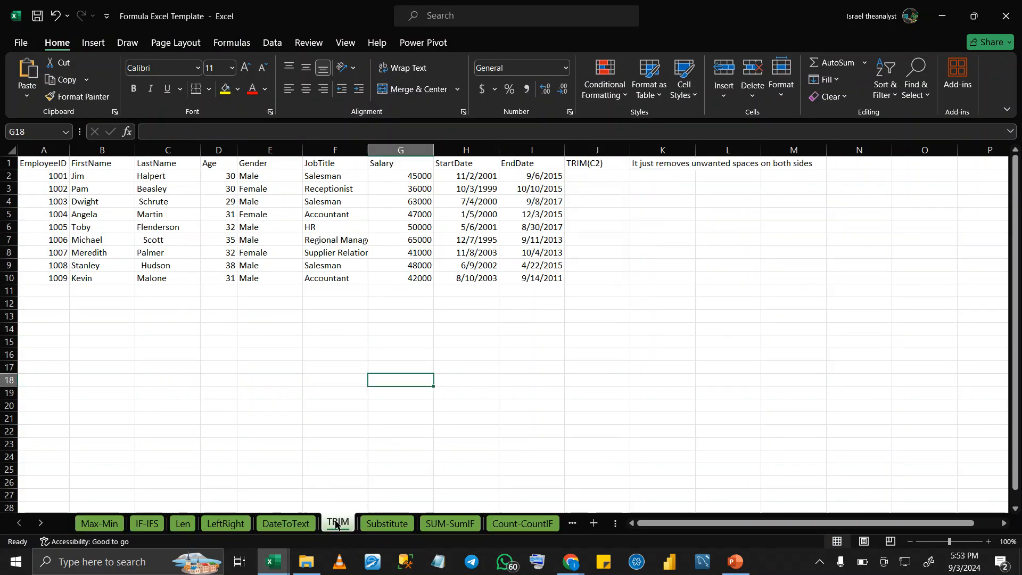
left_click(160, 277)
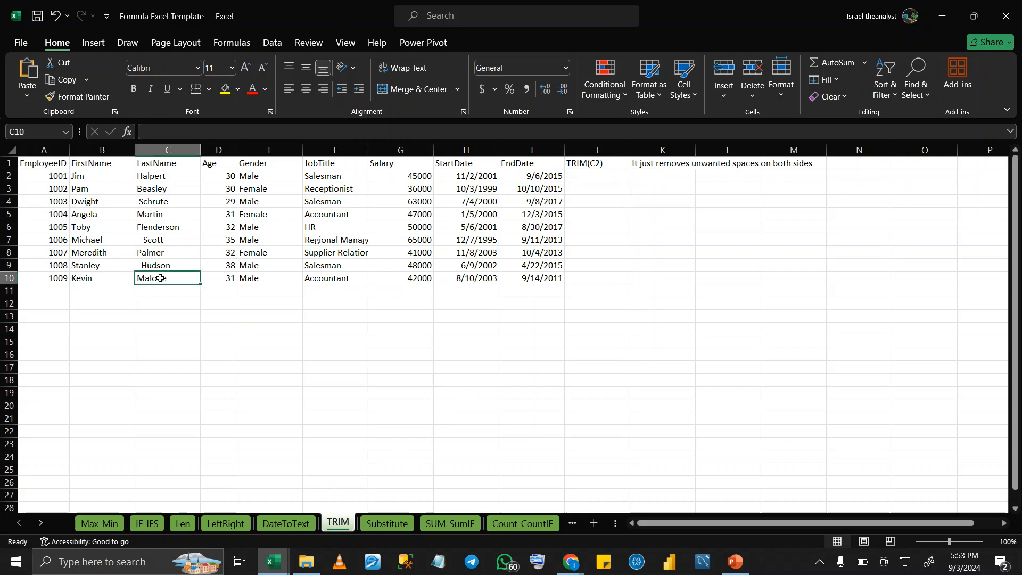
left_click(143, 176)
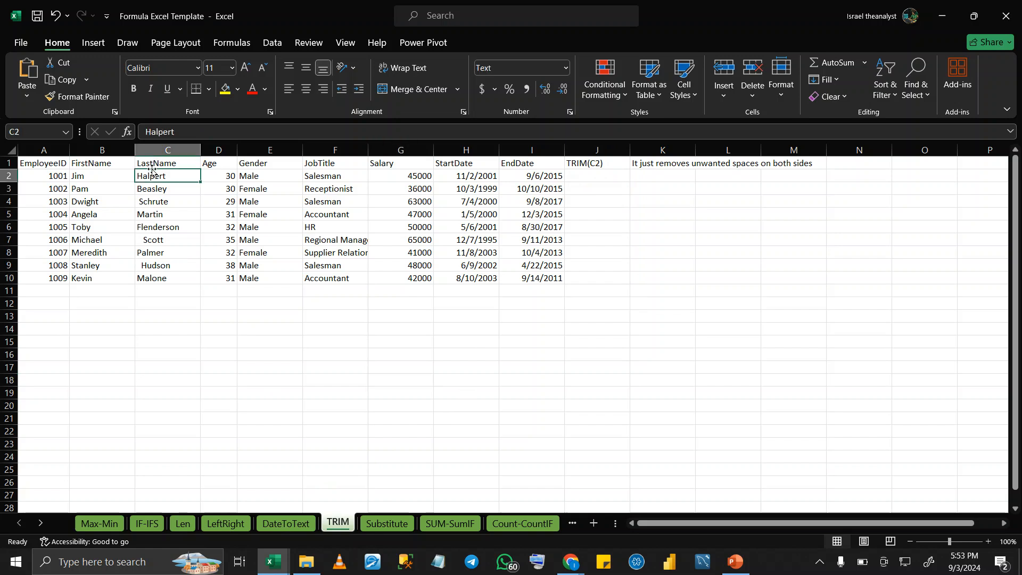
left_click(164, 201)
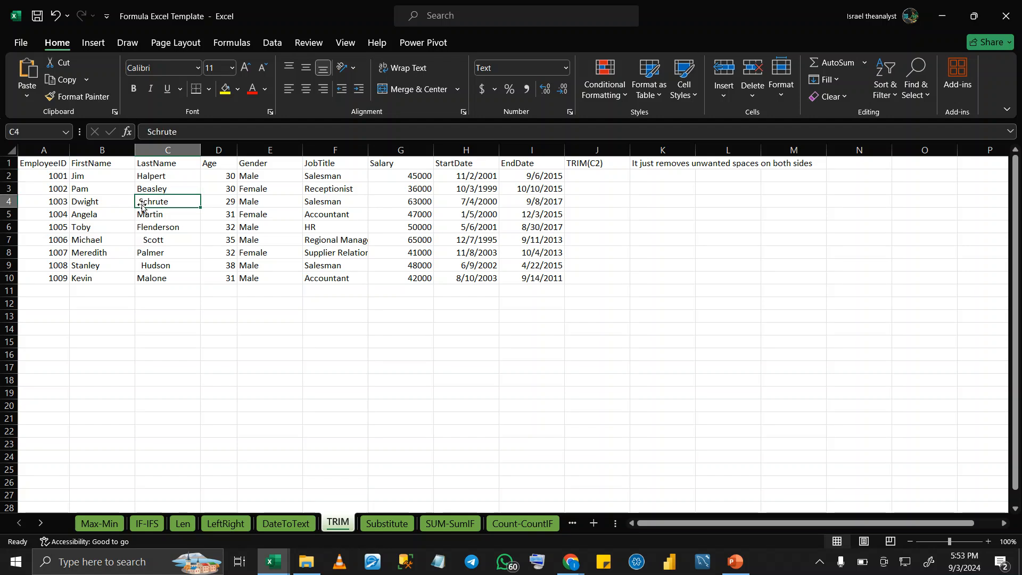
left_click(169, 236)
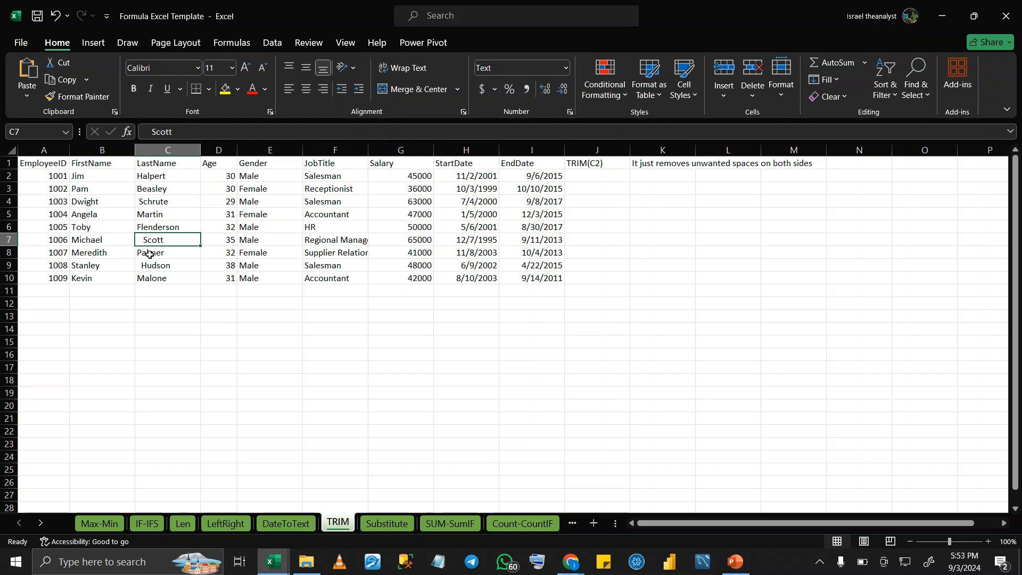
left_click(145, 266)
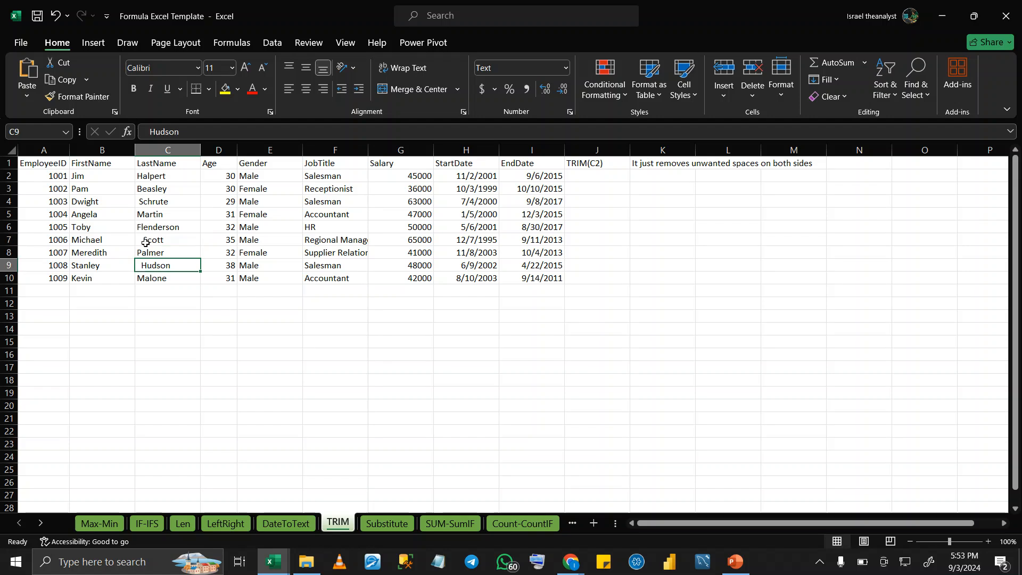
left_click(145, 241)
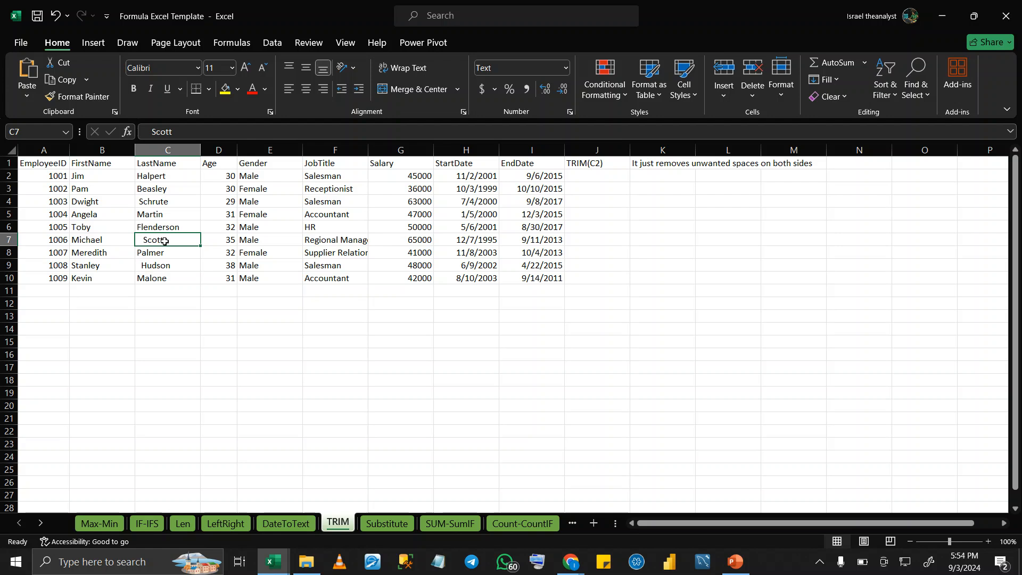
Enter =TRIM(C2:C10) in J2 to strip the unwanted spaces from all the last names
left_click(571, 175)
type("=")
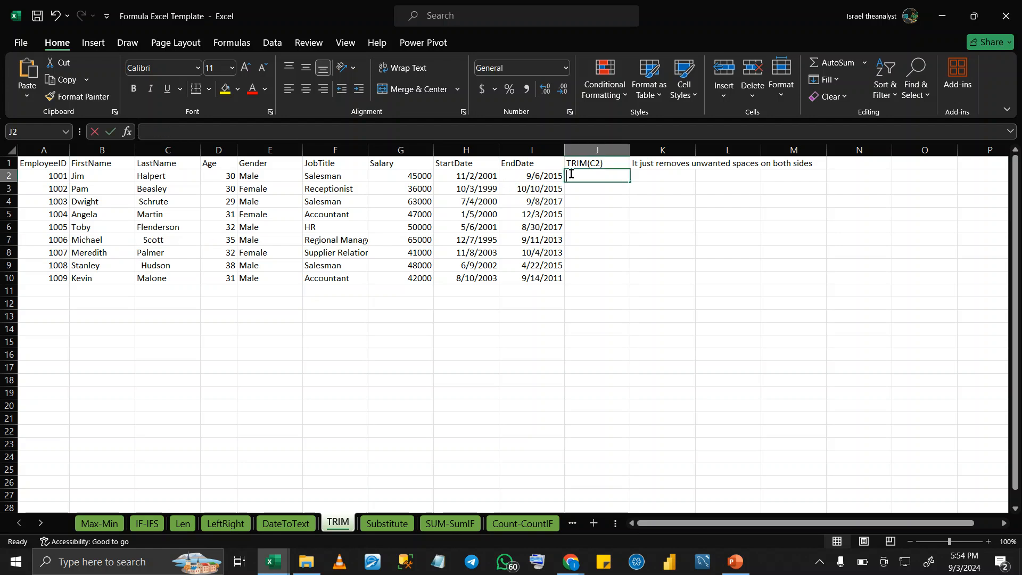
type("TR")
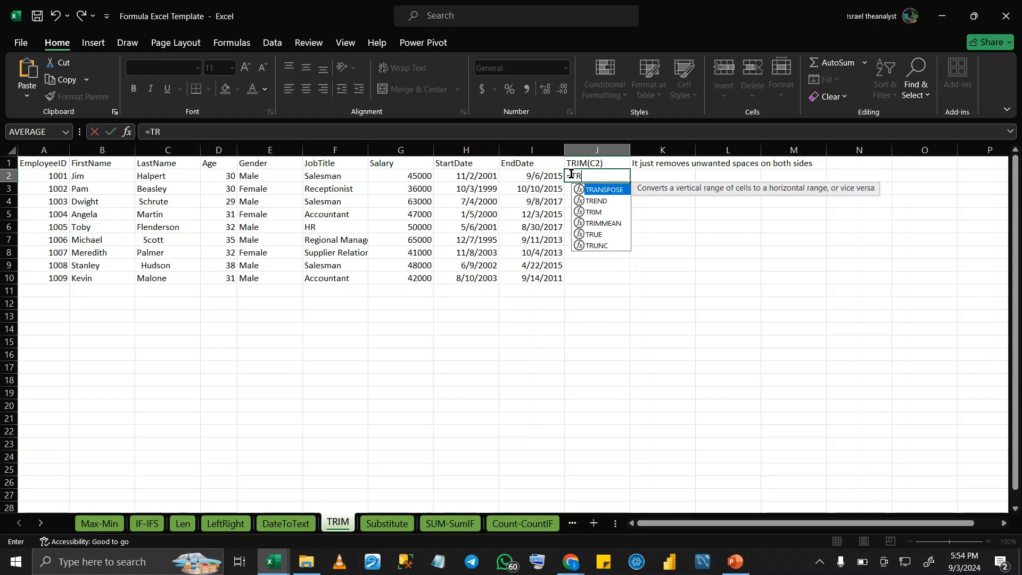
type("I`")
key("Return")
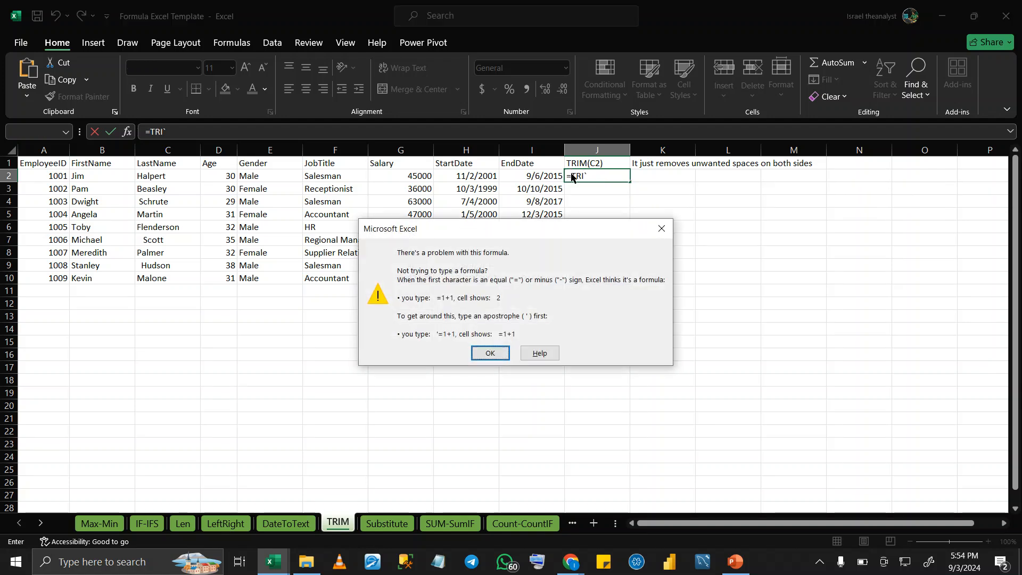
left_click(662, 228)
left_click(605, 177)
key("BackSpace")
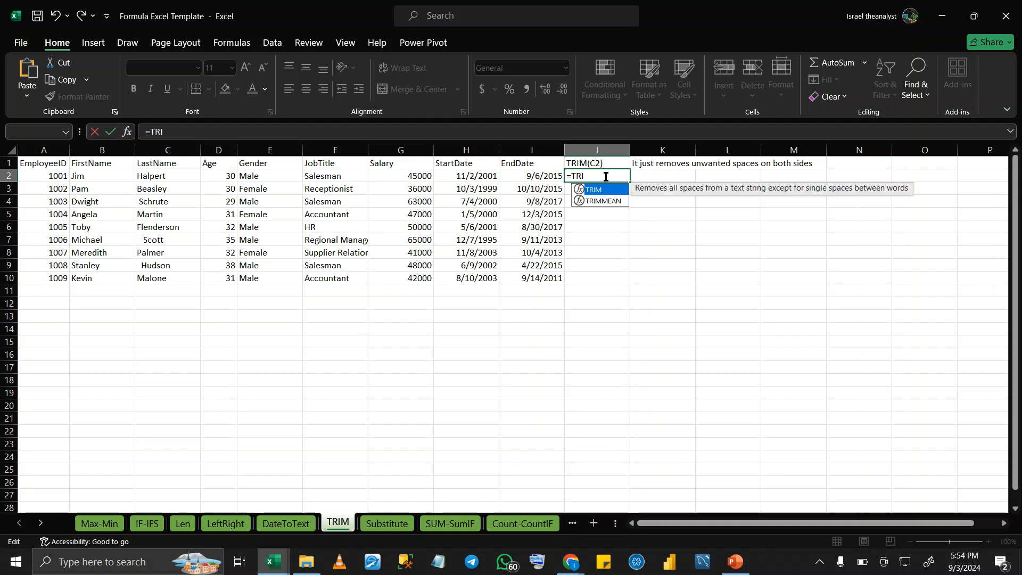
key("Tab")
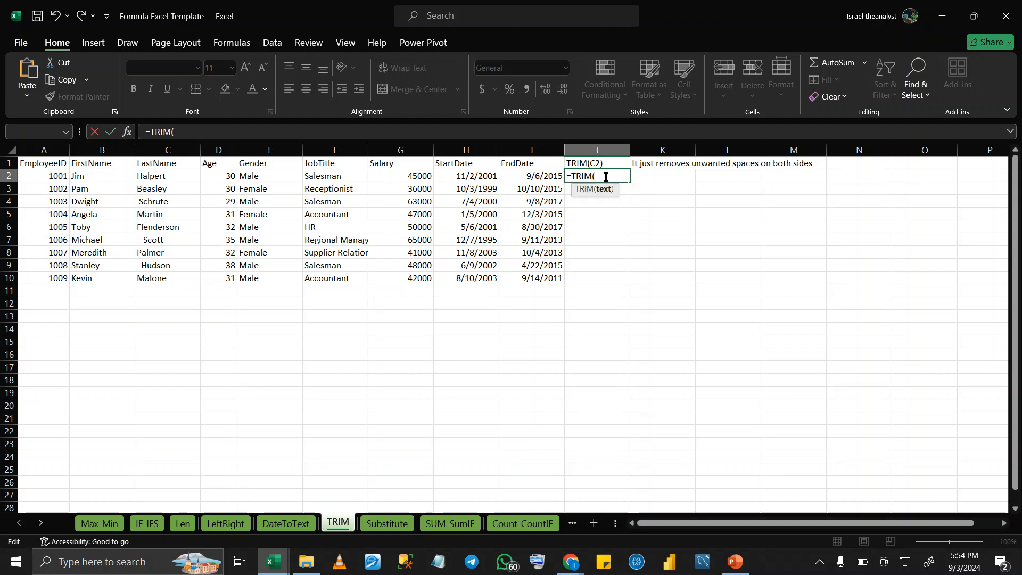
left_click(172, 177)
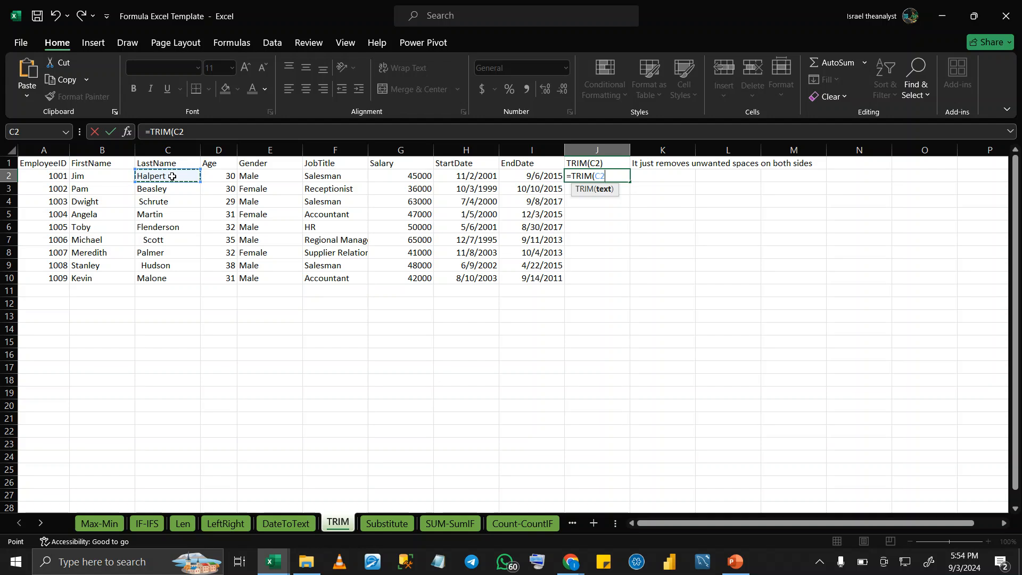
key("ctrl+shift+Down")
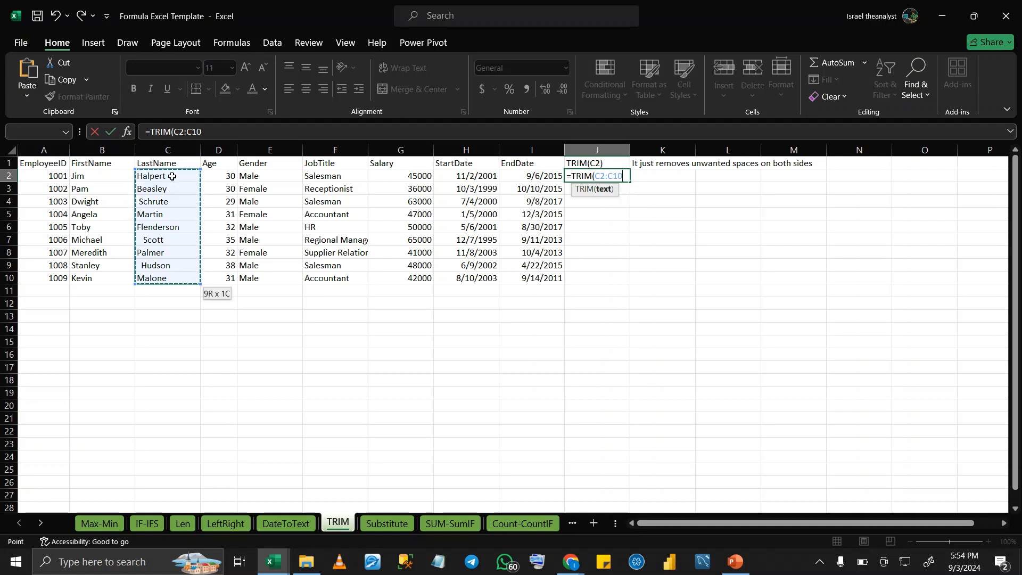
key("Return")
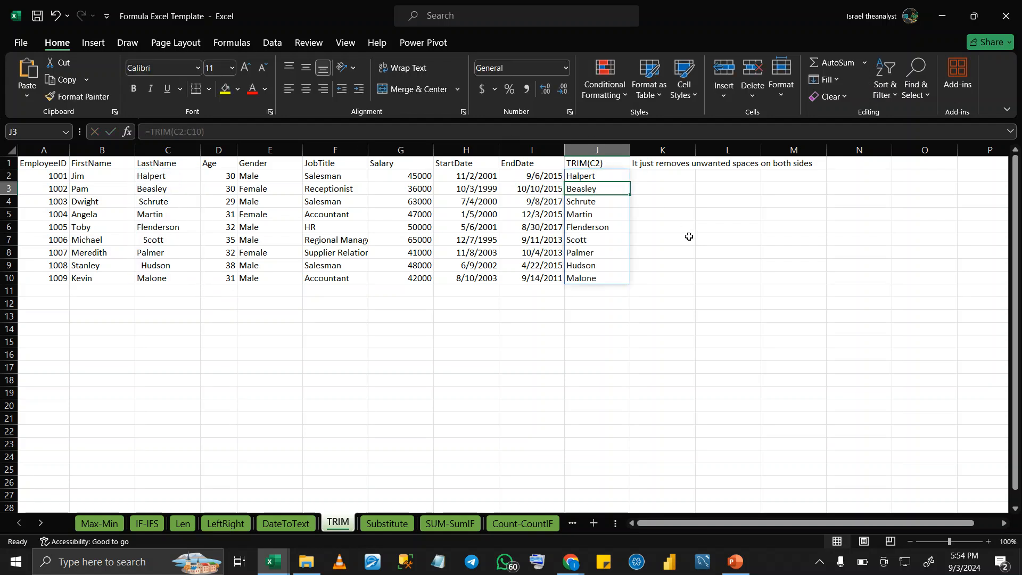
Compare the trimmed last name in J7 with the original in C7, and open the Substitute sheet
left_click(689, 236)
left_click(588, 241)
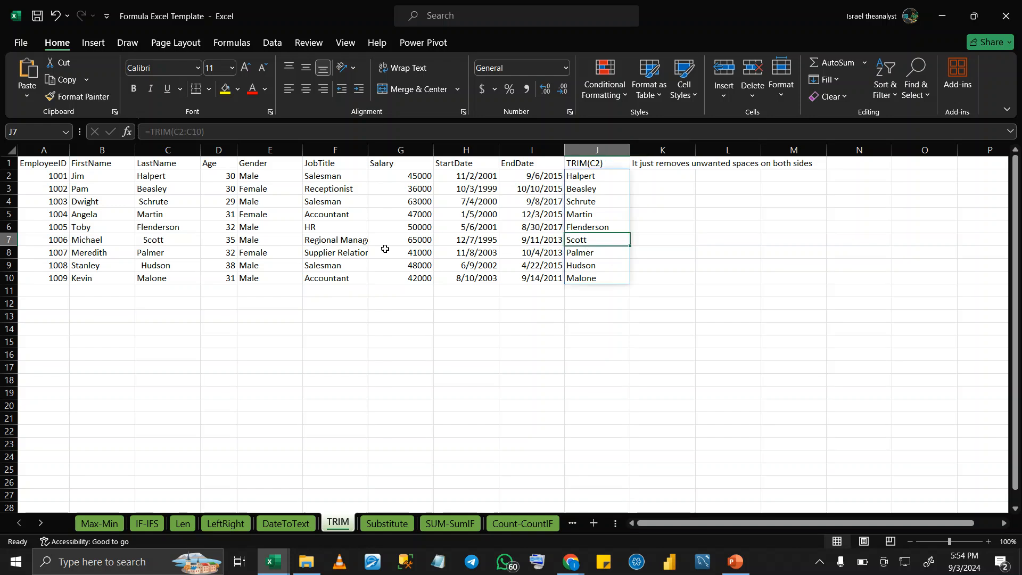
left_click(177, 239)
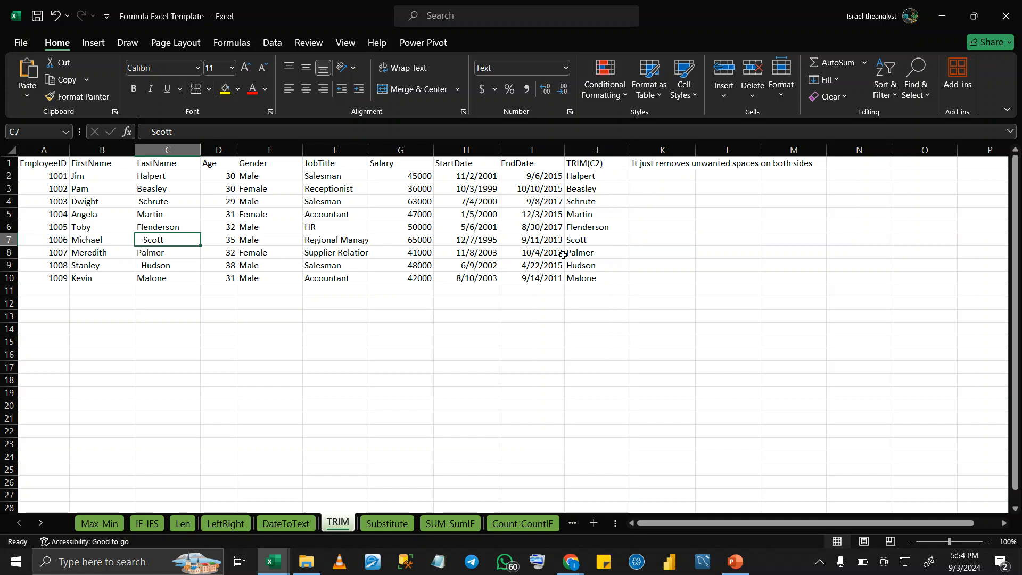
left_click(585, 239)
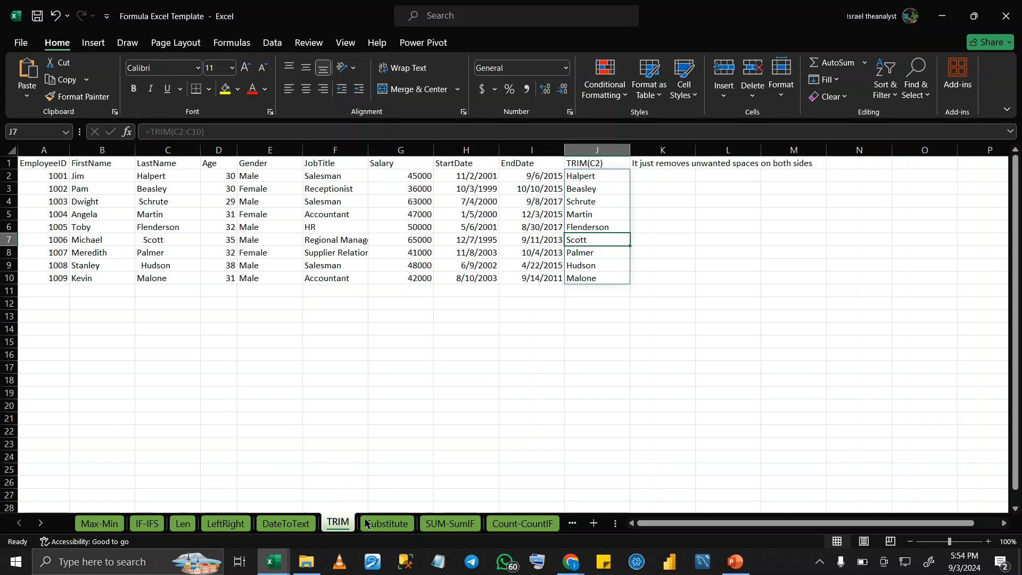
left_click(387, 524)
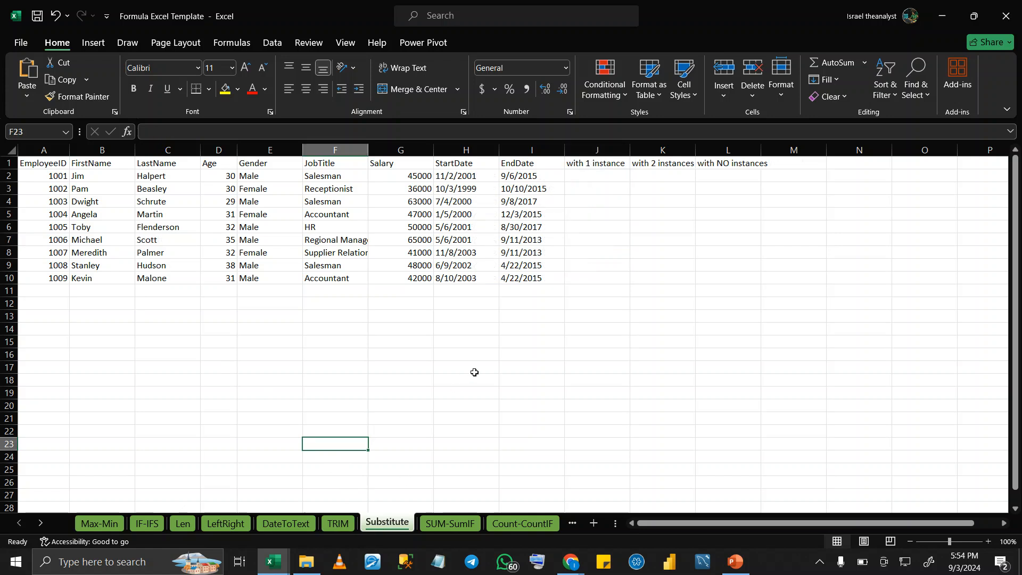
Enter =SUBSTITUTE(I2:I10,"/","-") in J2 to replace every slash in the end dates with a hyphen
left_click(518, 176)
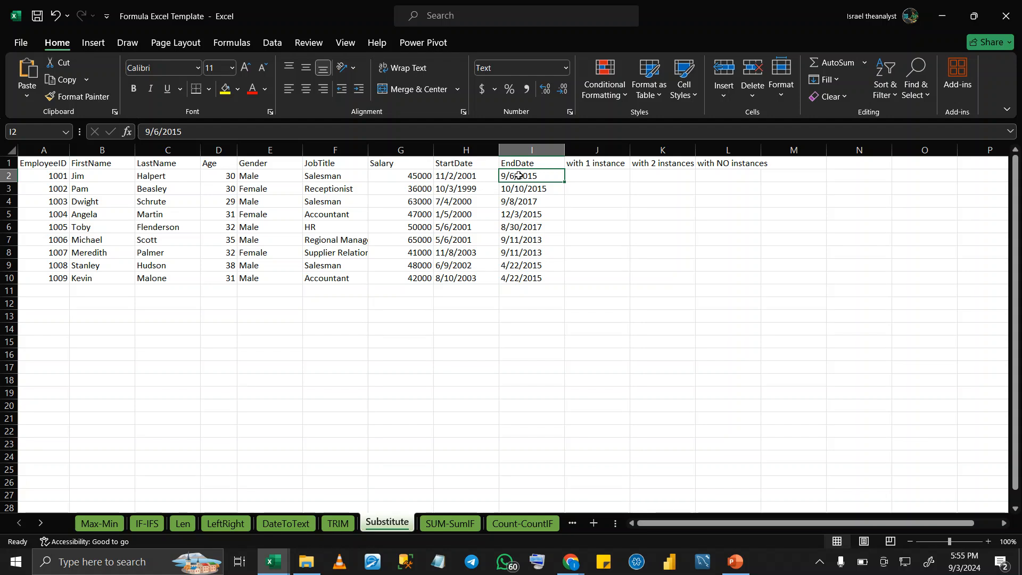
left_click(581, 178)
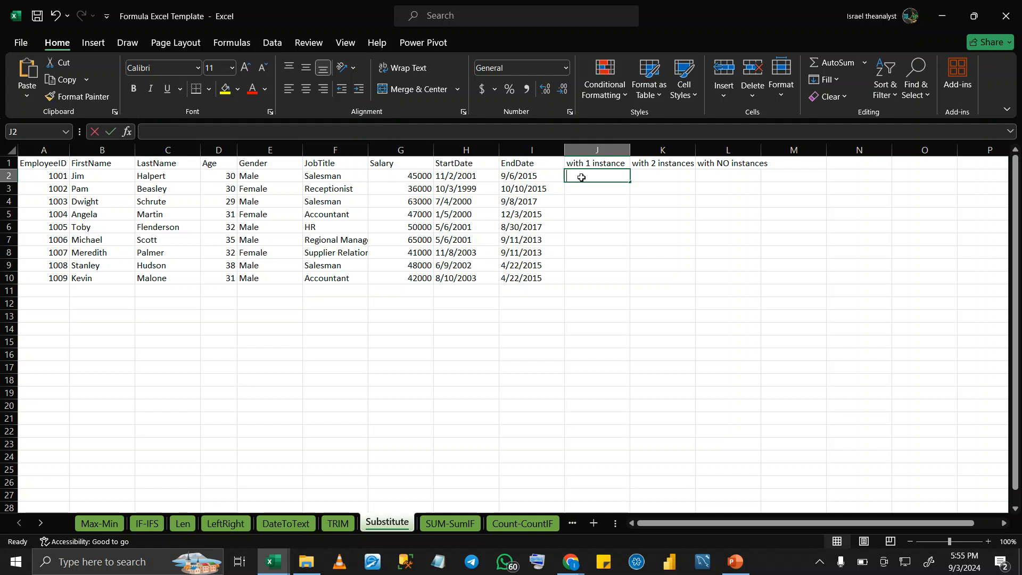
type("=SU")
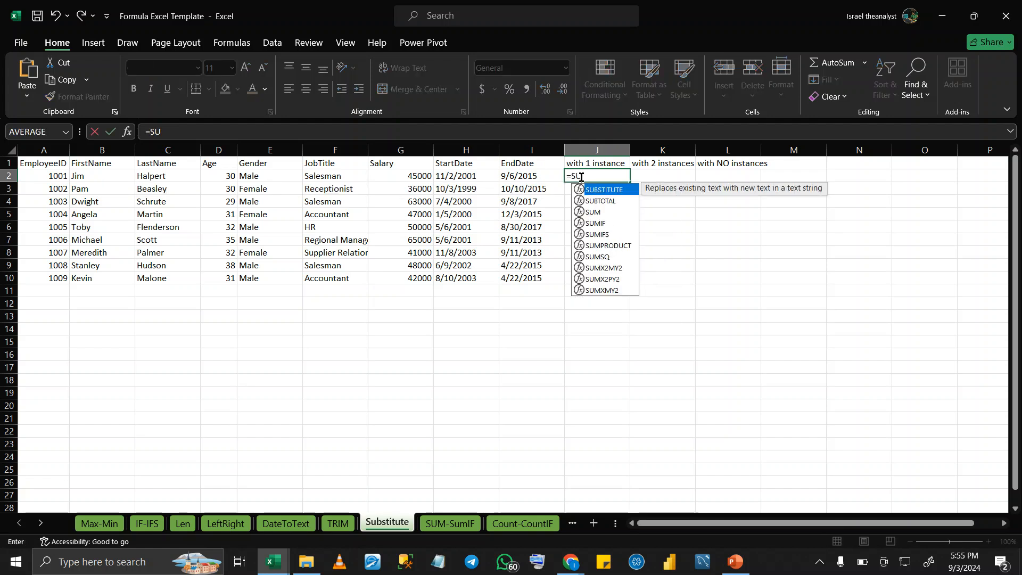
key("Tab")
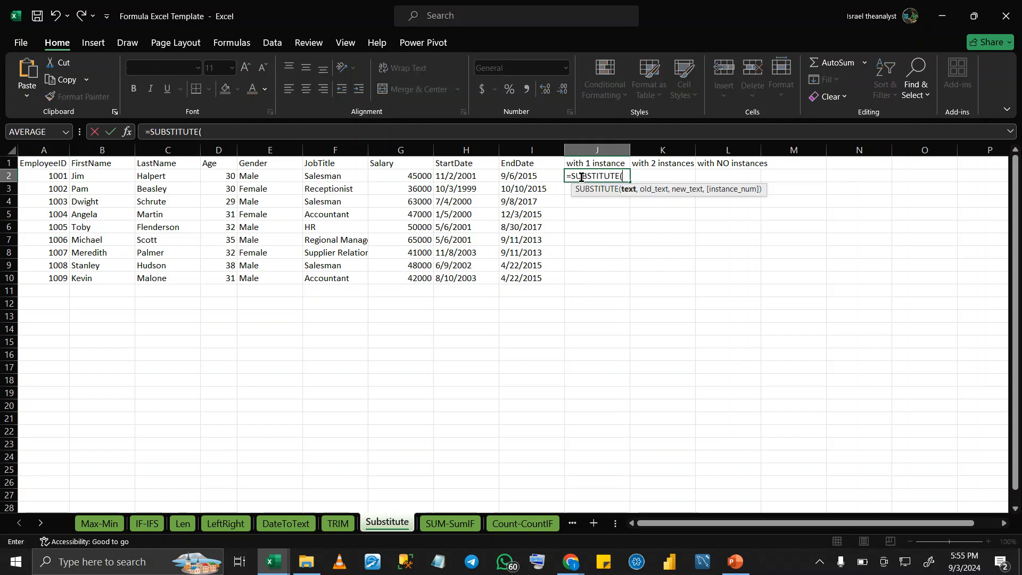
left_click(538, 177)
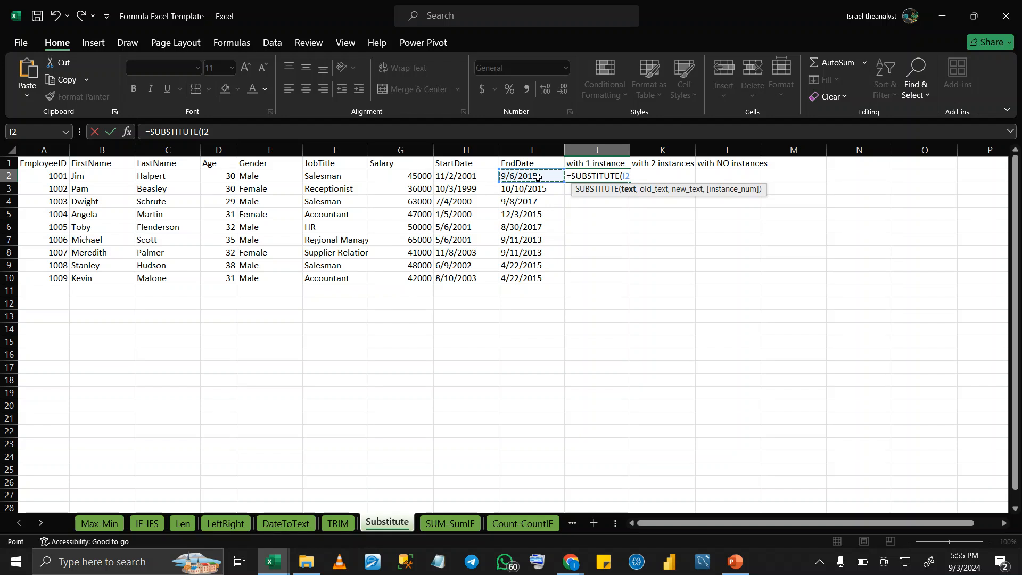
key("ctrl+shift+Down")
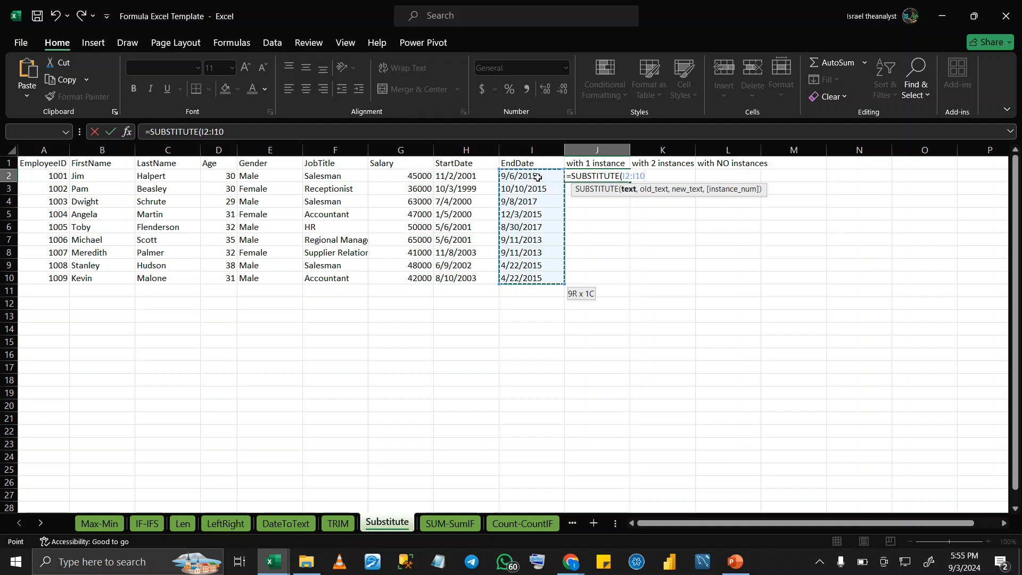
type(",")
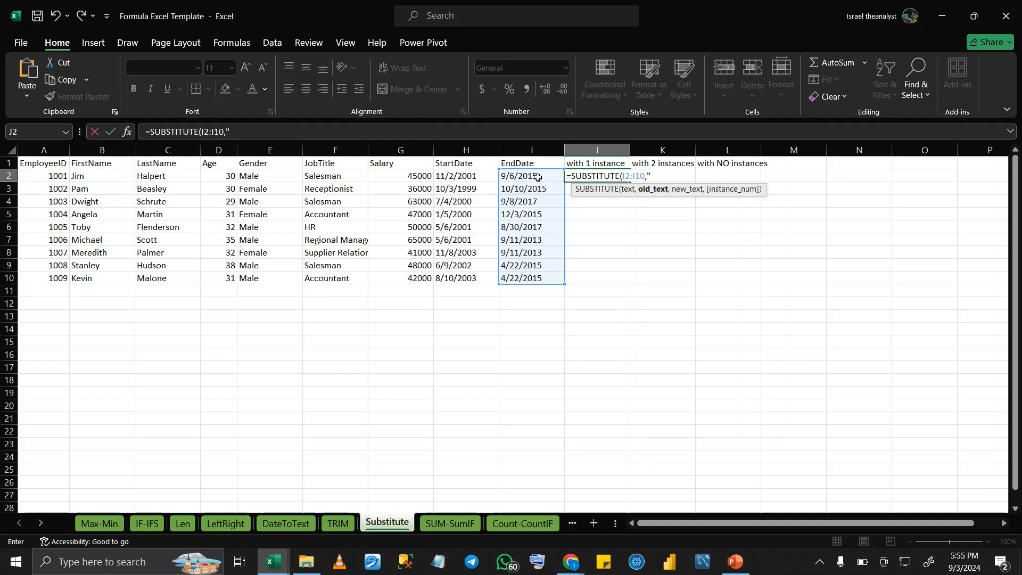
type("\"/\",\"-\"")
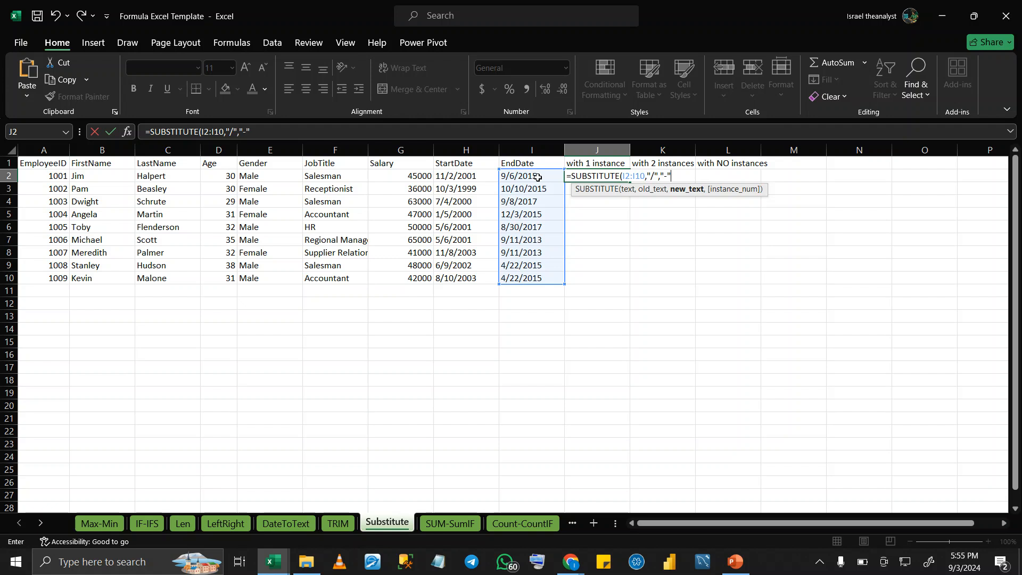
type(",")
key("BackSpace")
key("Return")
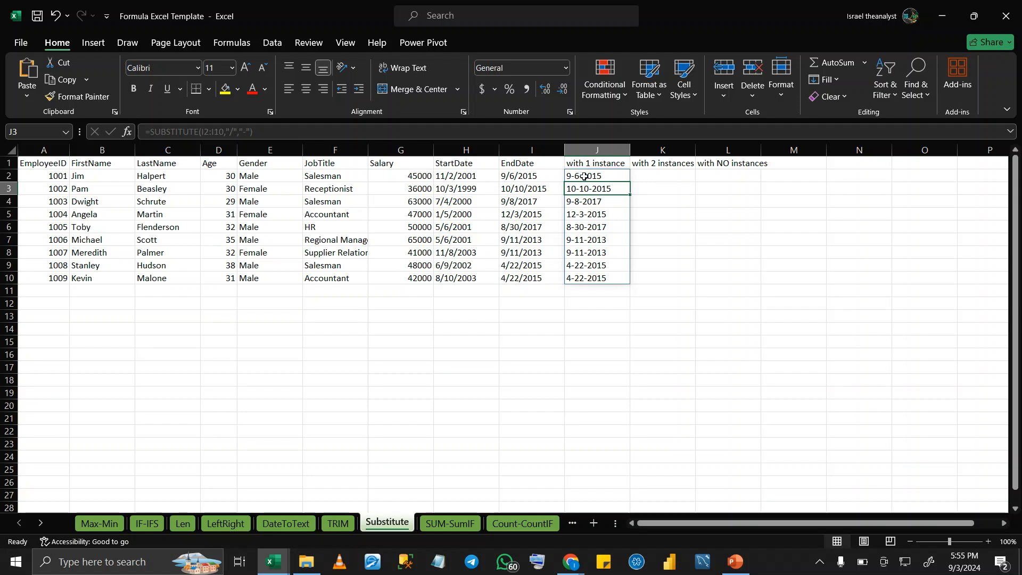
Switch to the Google Meet call to check the in-call messages, and return to the Formula Excel Template workbook
mouse_move(577, 569)
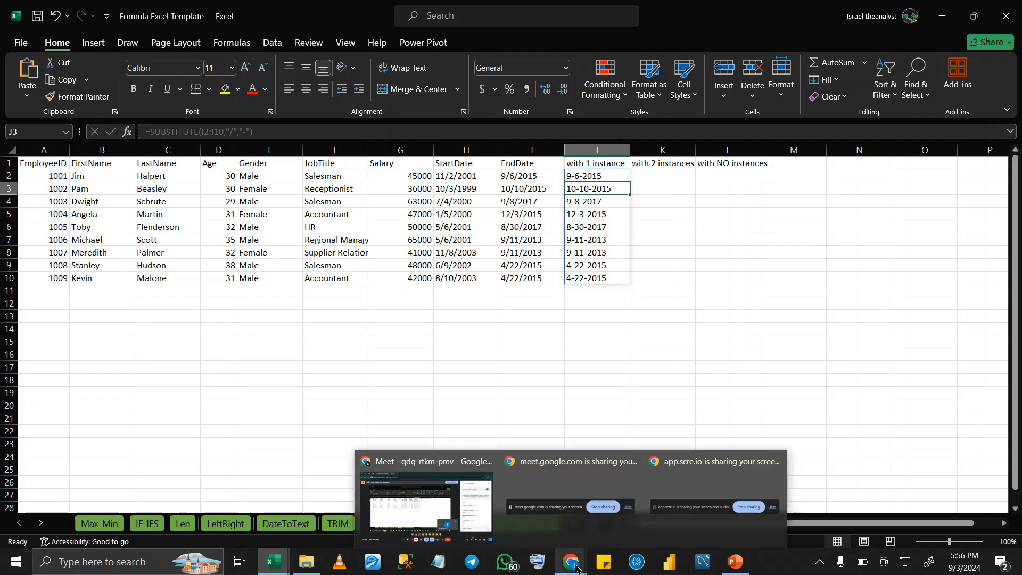
left_click(471, 514)
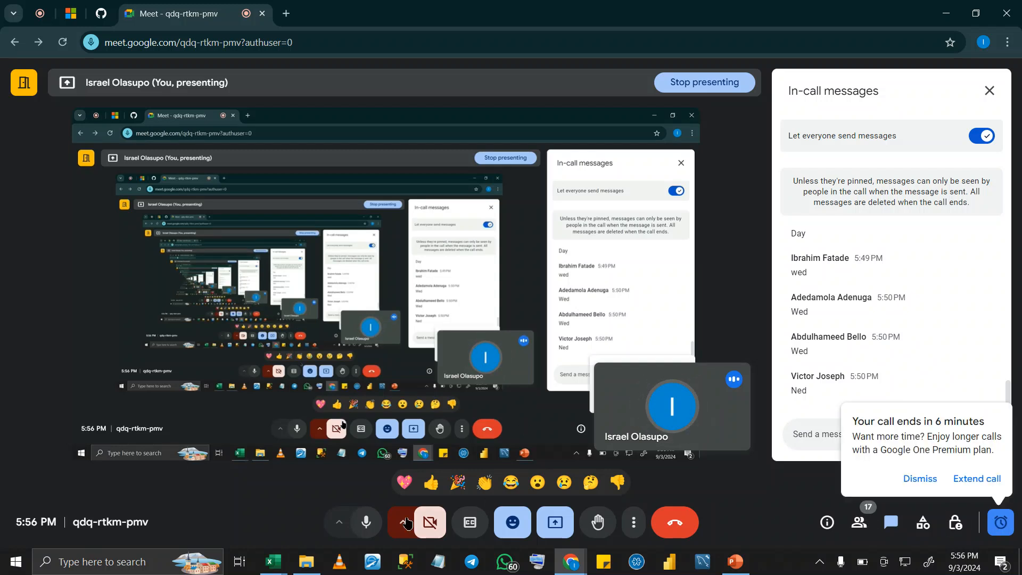
left_click(284, 568)
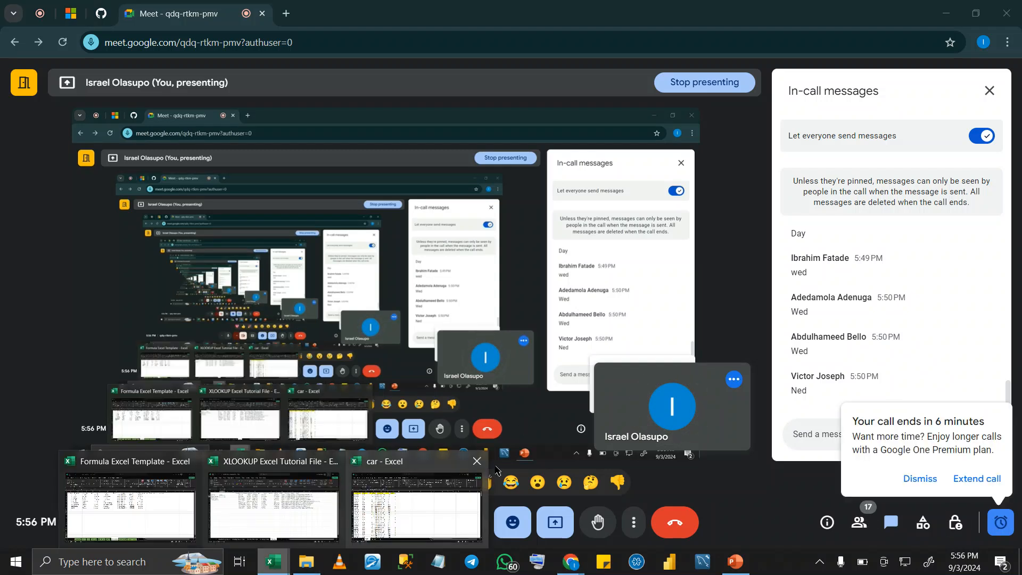
left_click(744, 352)
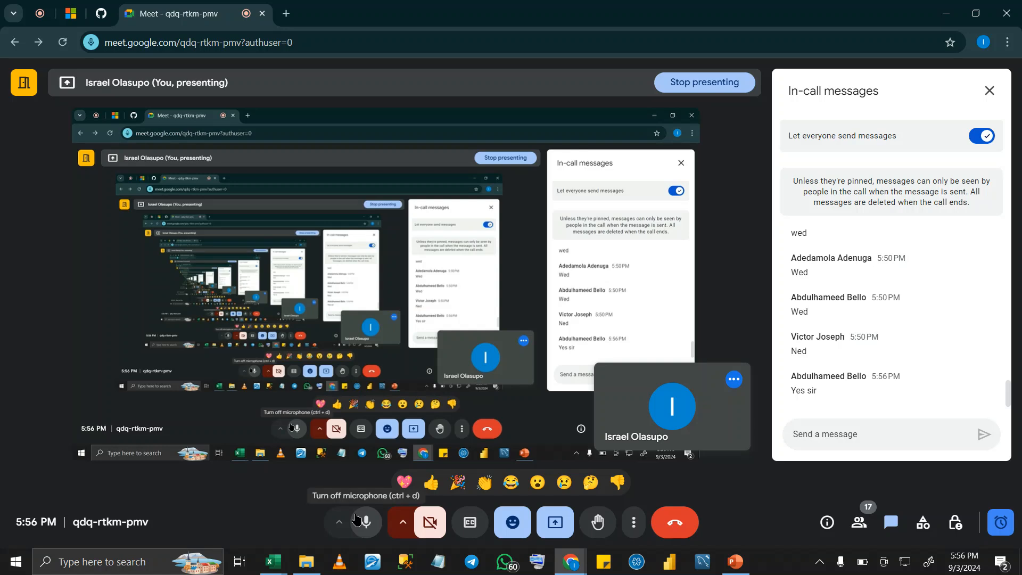
left_click(275, 562)
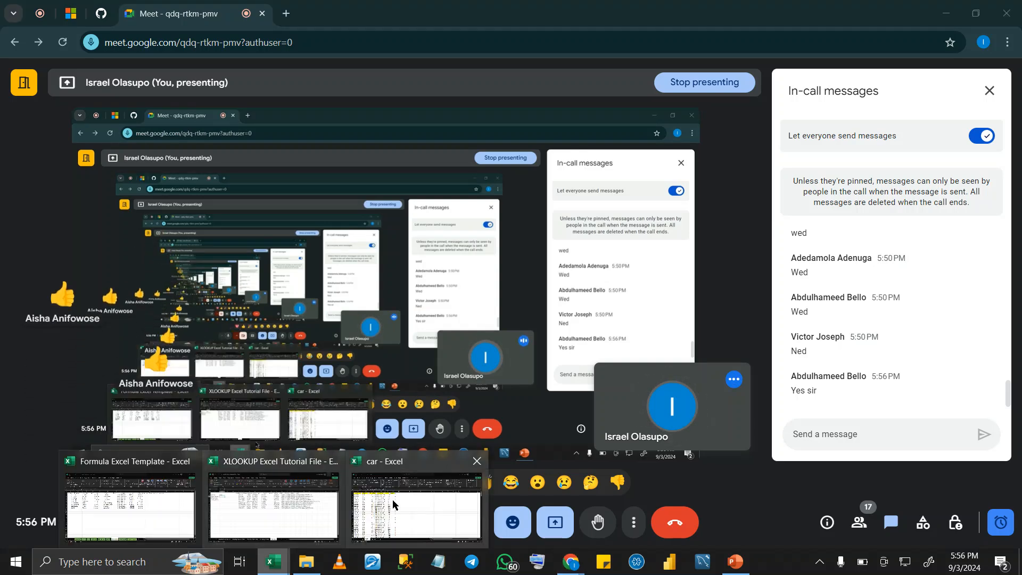
left_click(140, 513)
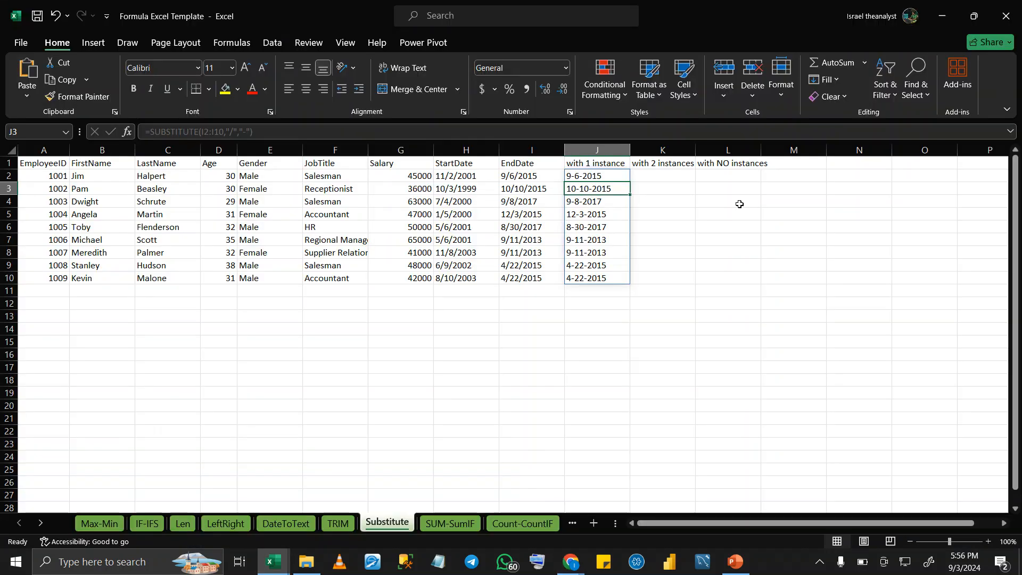
Enter =SUBSTITUTE(I2,"/","-",1) in K2 to replace only the first slash of the end date
left_click(643, 178)
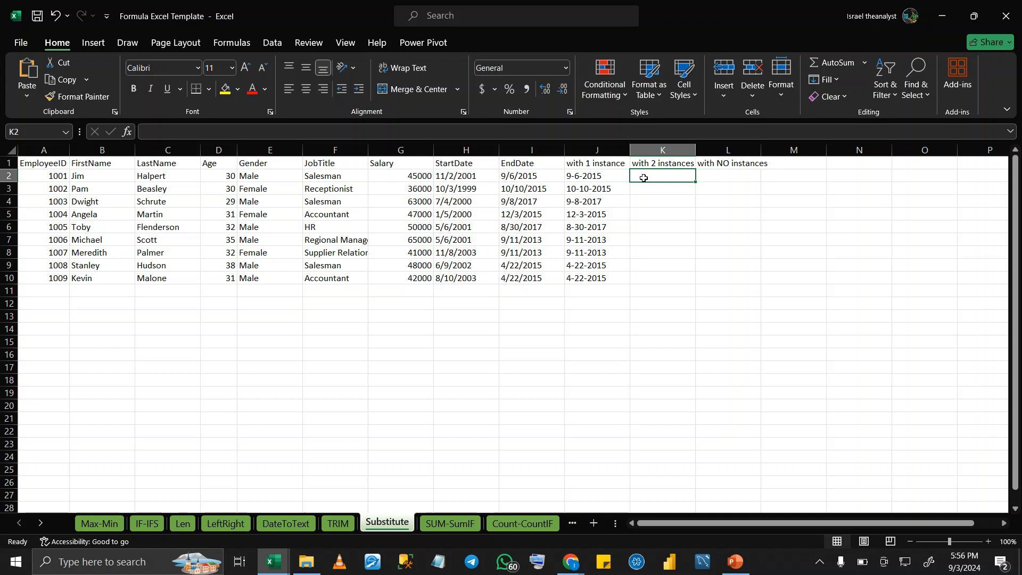
type("=SU")
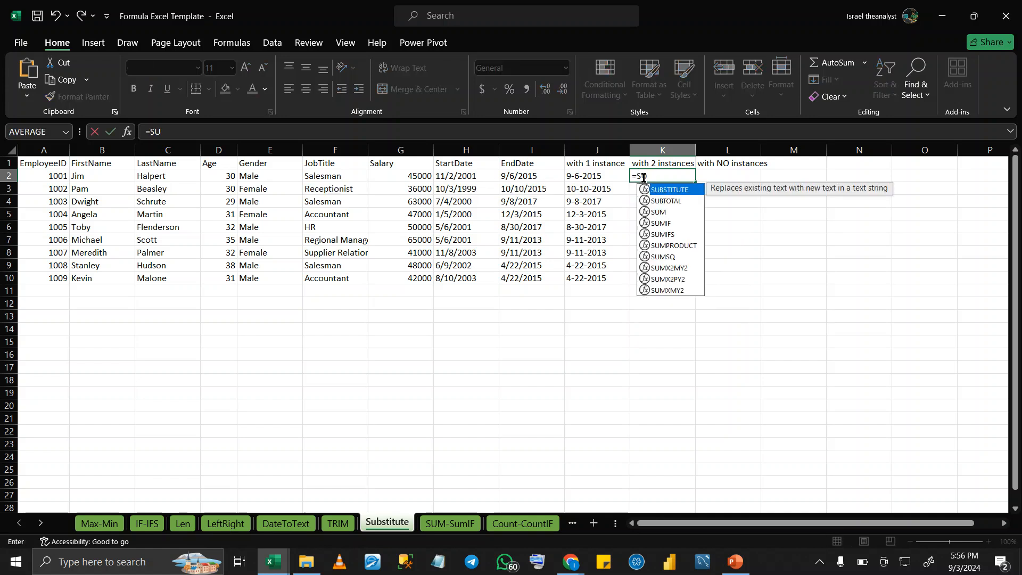
key("Tab")
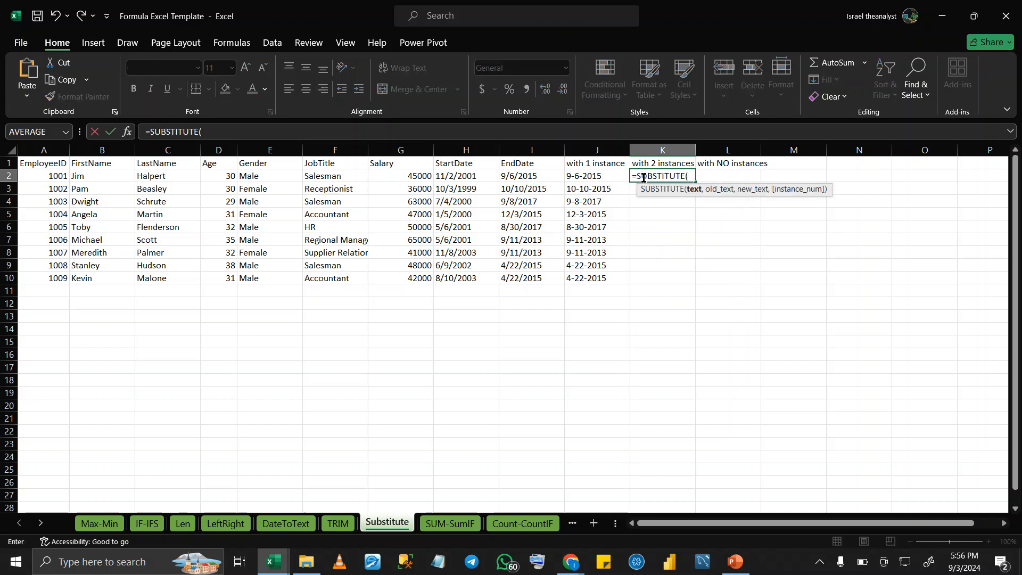
left_click(508, 181)
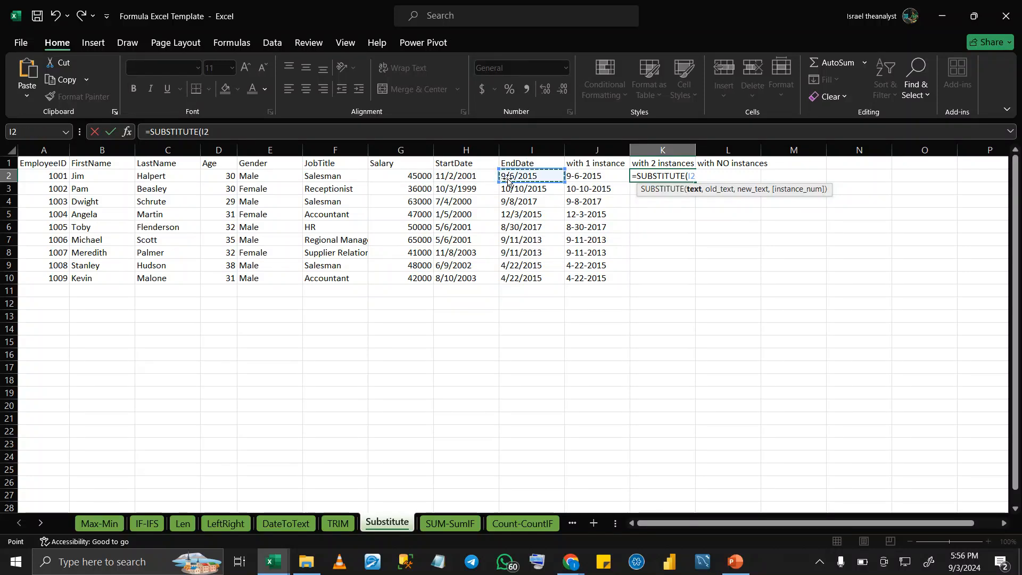
type(",\"/")
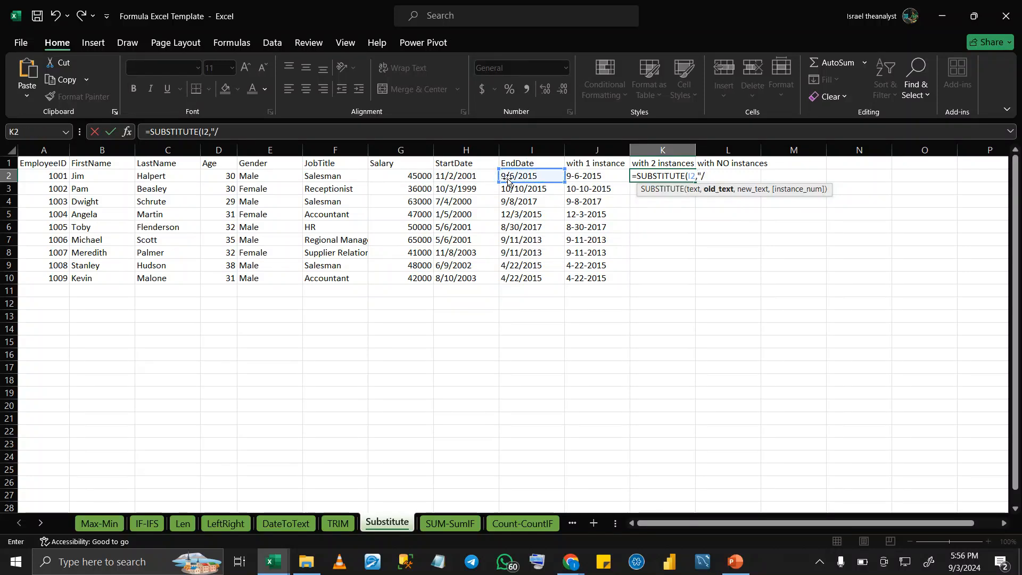
type("\",")
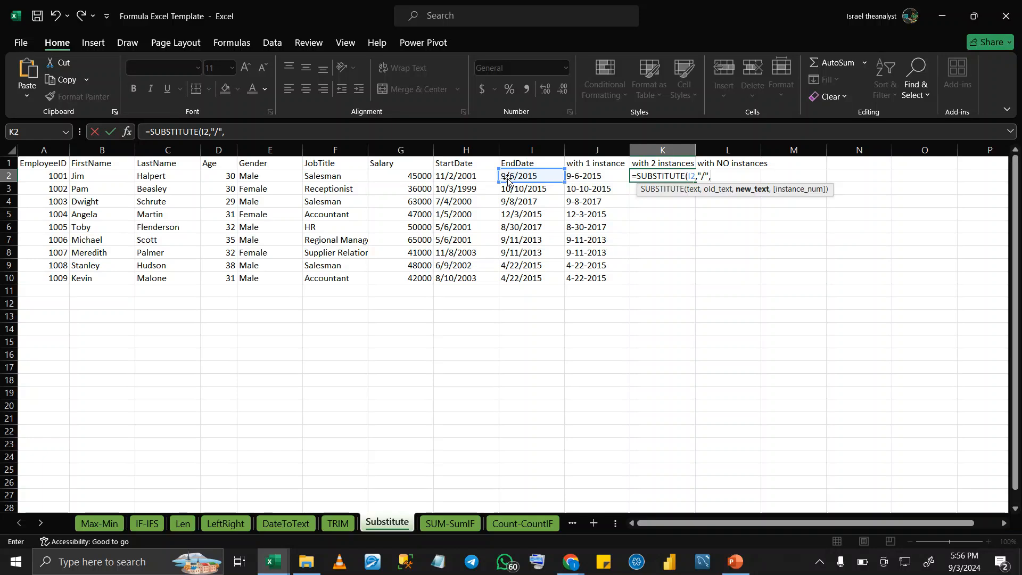
type("\"-\",1")
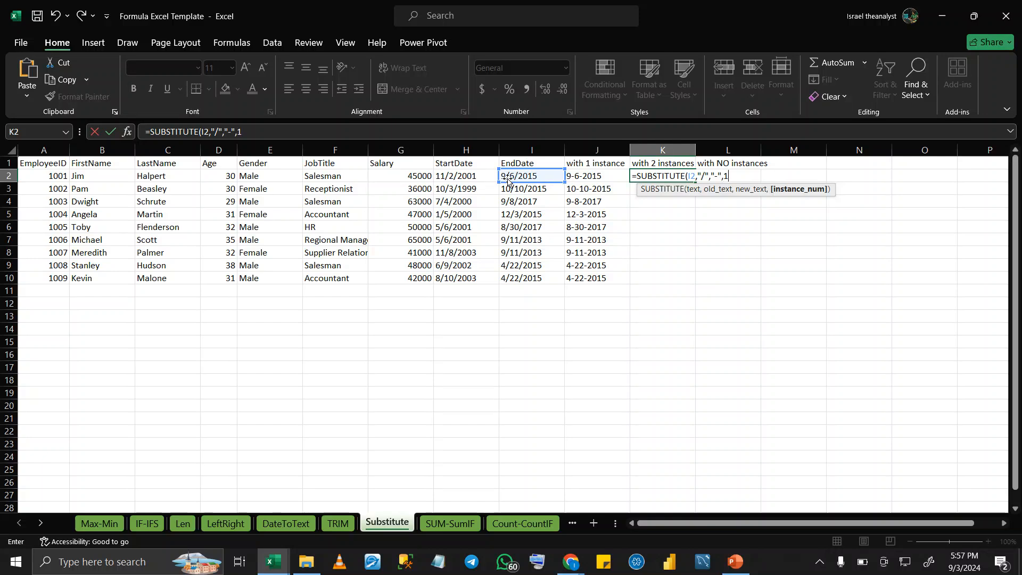
type(")")
key("Return")
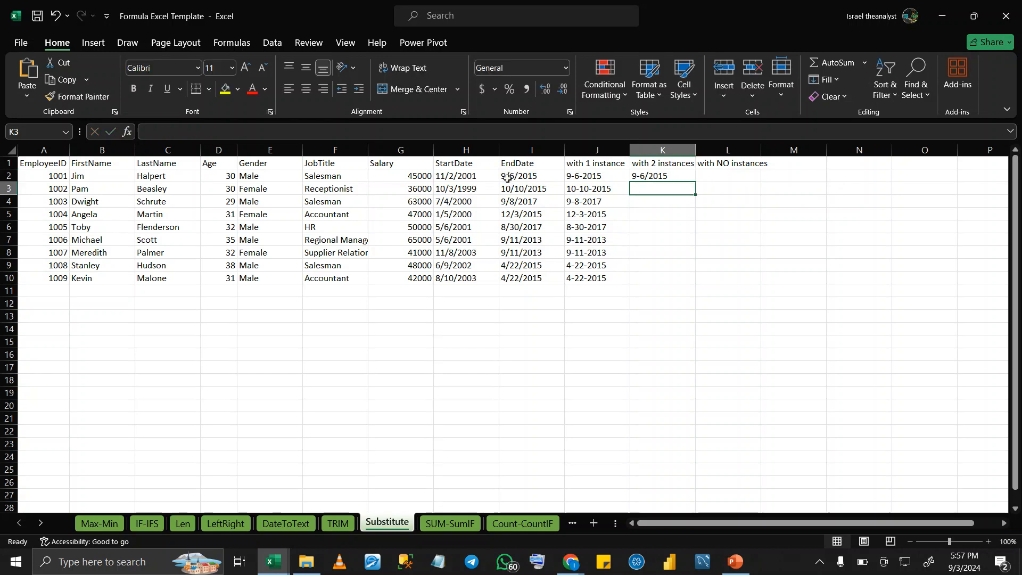
Change the instance number in K2's SUBSTITUTE formula to 2 to replace only the second slash
left_click(732, 175)
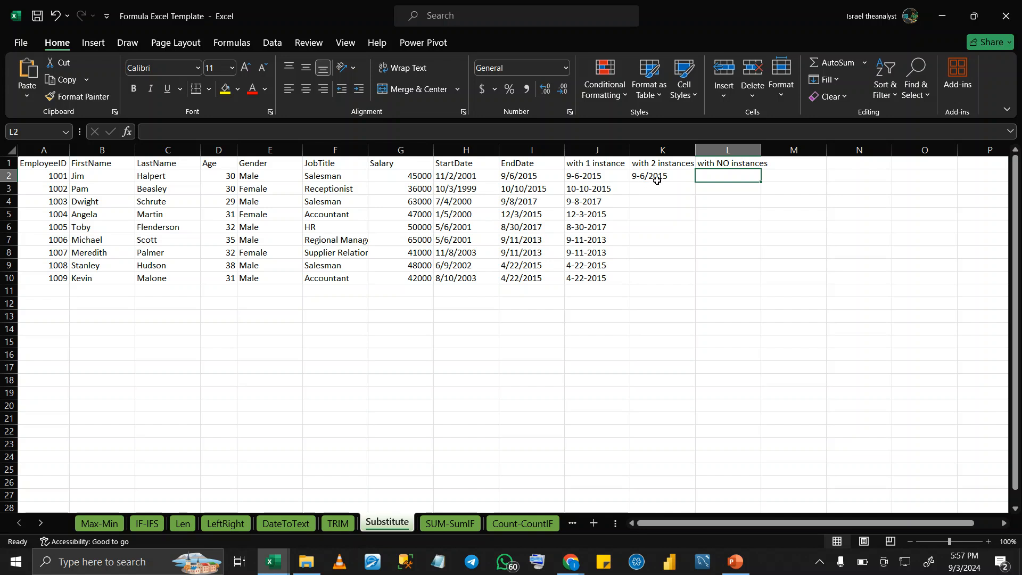
left_click(653, 176)
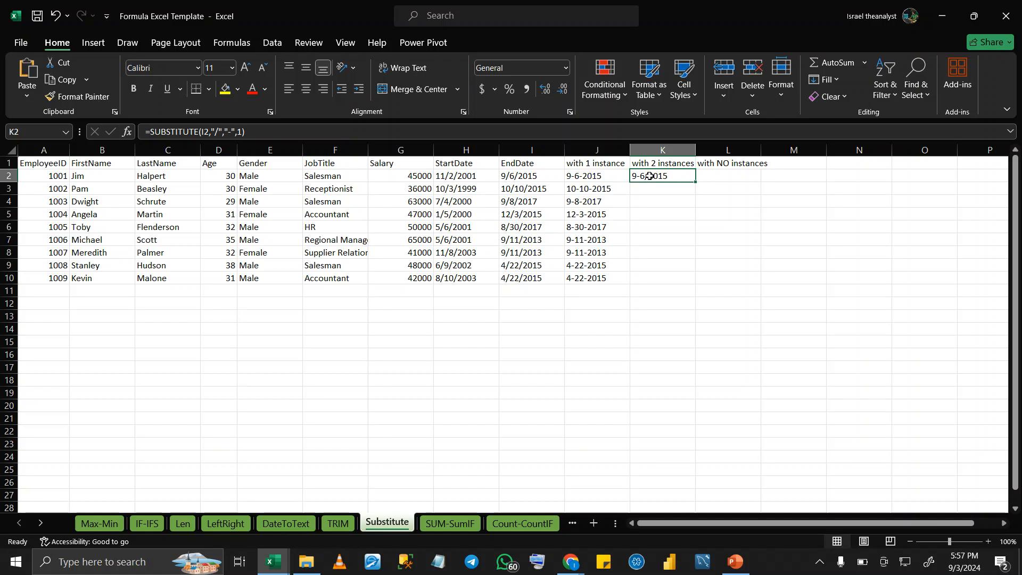
double_click(649, 176)
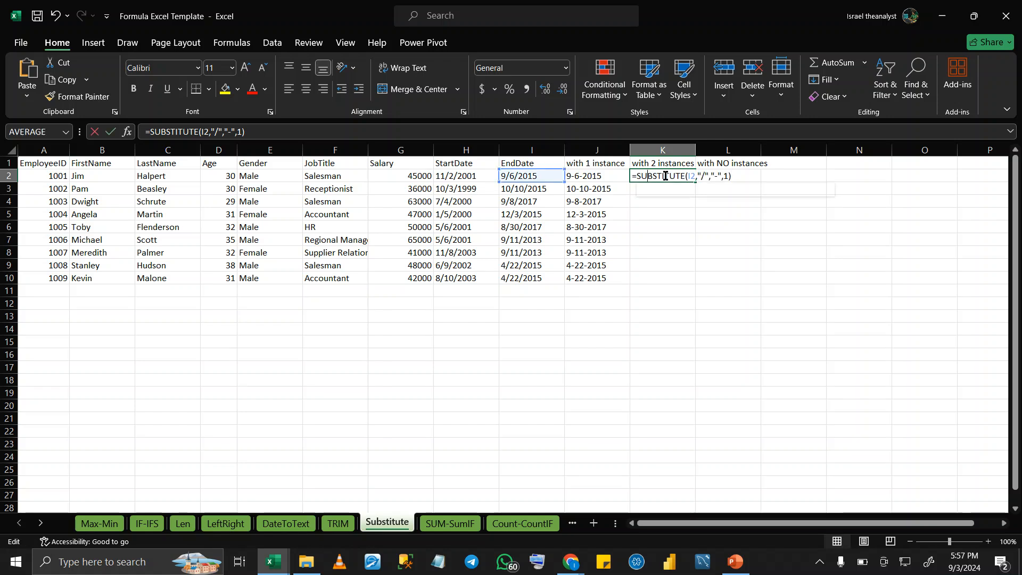
left_click(726, 176)
key("BackSpace")
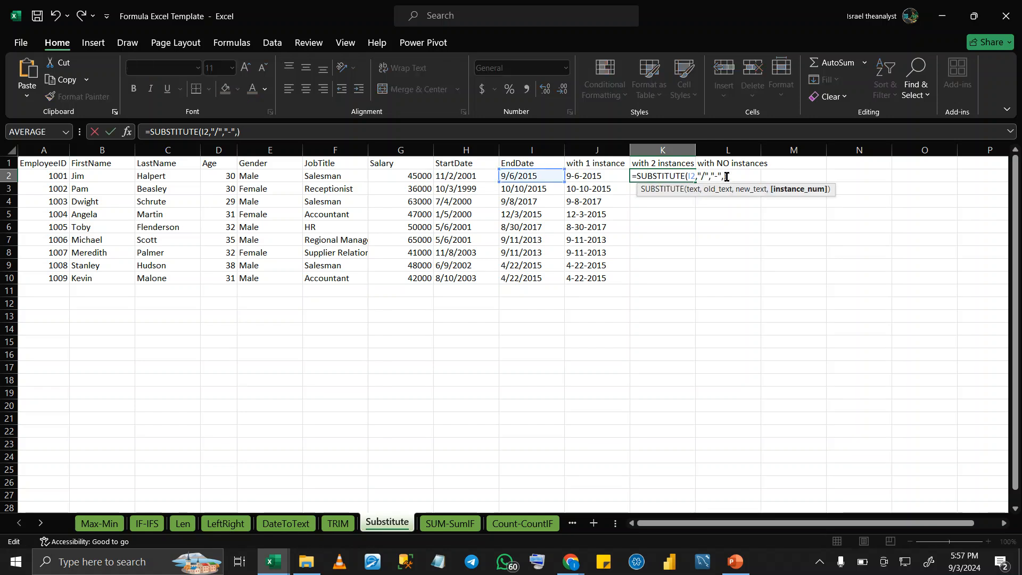
key("Return")
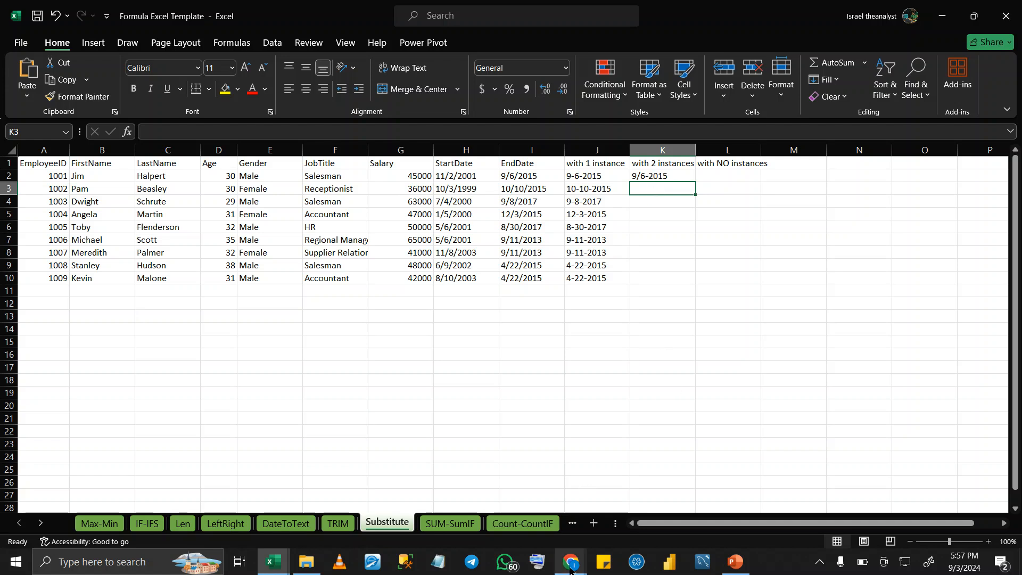
Check participants' responses in Google Meet, then return to the Formula Excel Template workbook and open the SUM-SumIF sheet
mouse_move(570, 568)
left_click(426, 504)
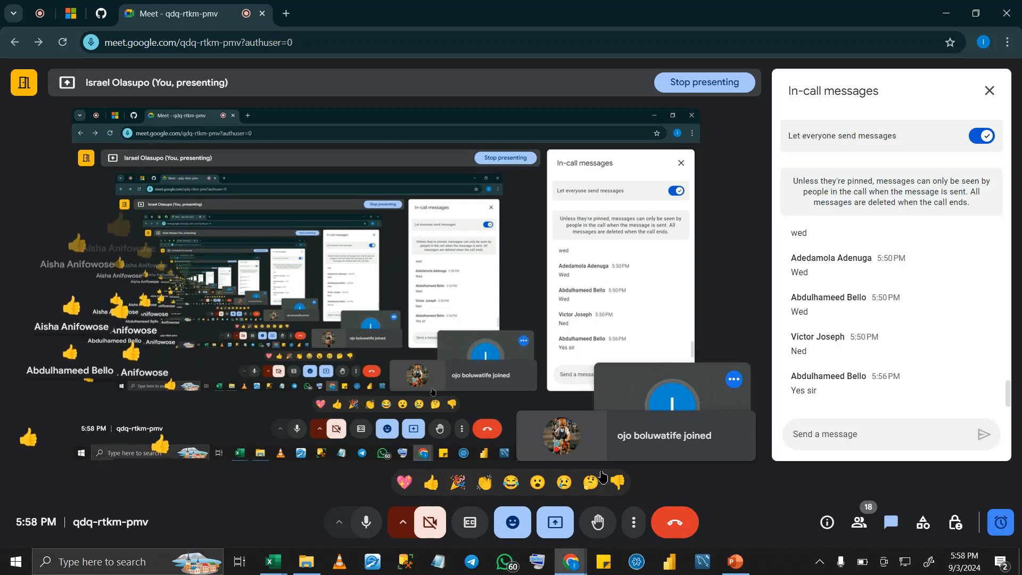
left_click(273, 559)
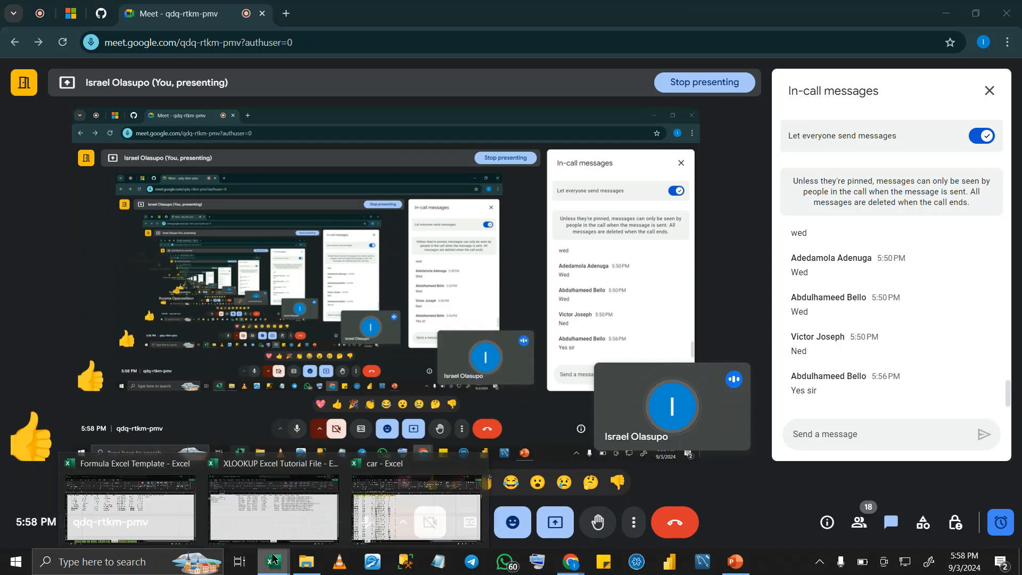
left_click(133, 509)
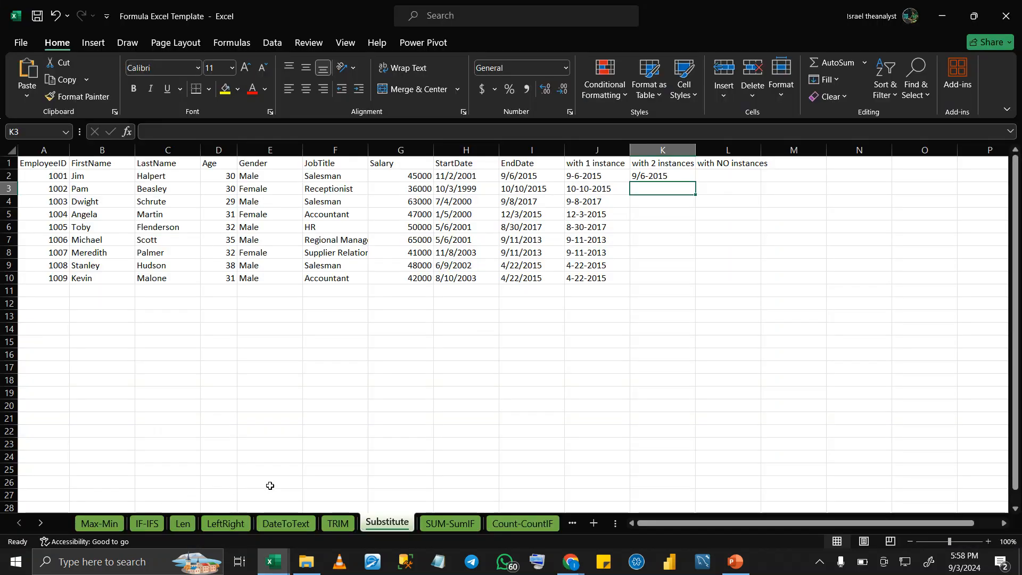
left_click(442, 524)
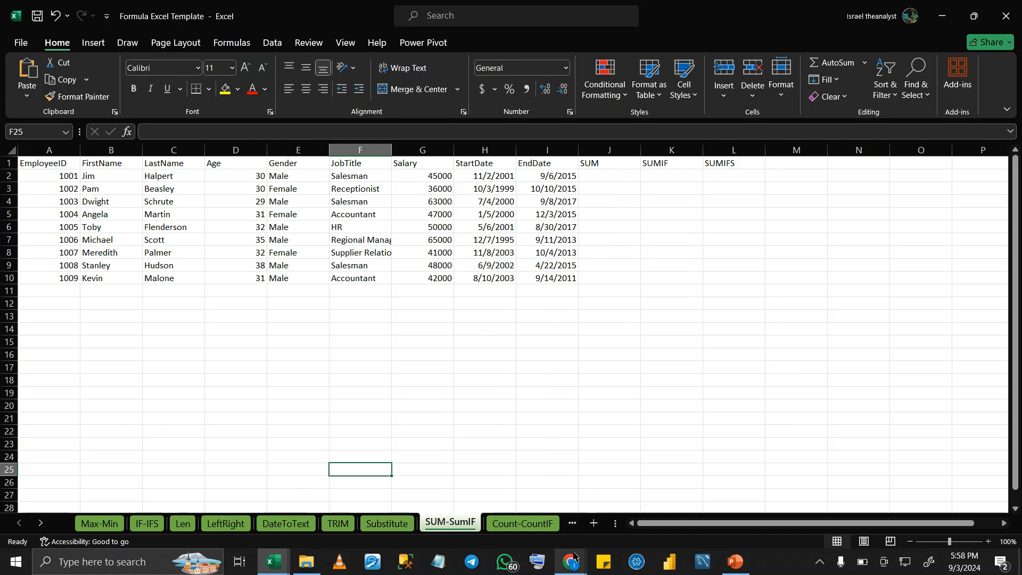
Switch to Google Meet, view the remaining call time notice and dismiss it
mouse_move(574, 556)
left_click(474, 522)
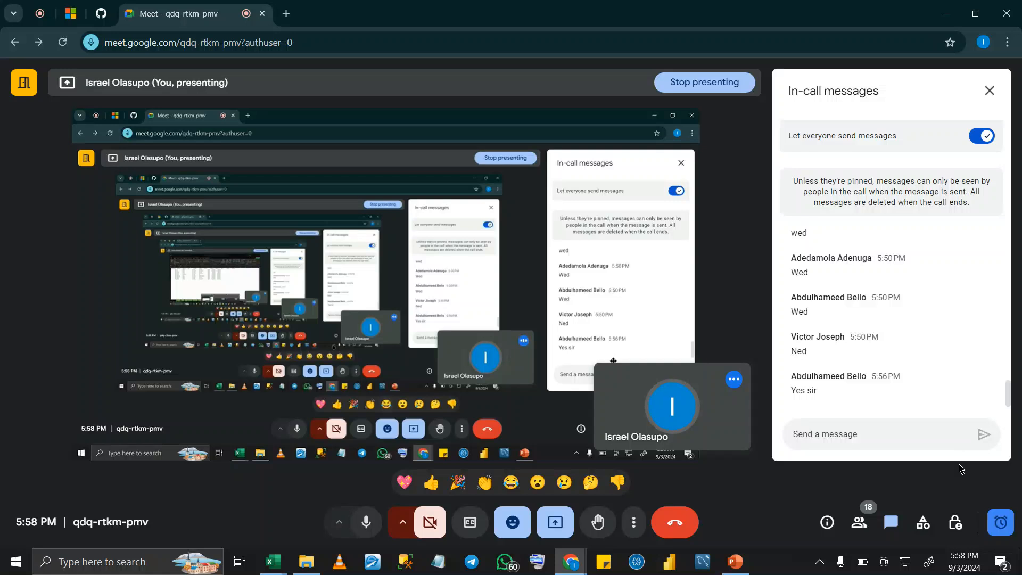
left_click(1002, 520)
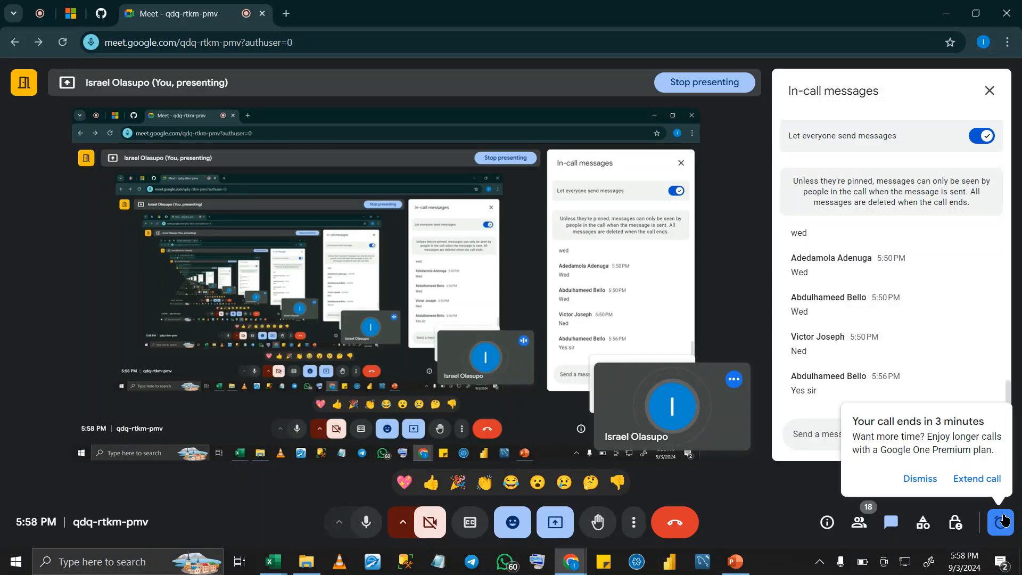
left_click(919, 478)
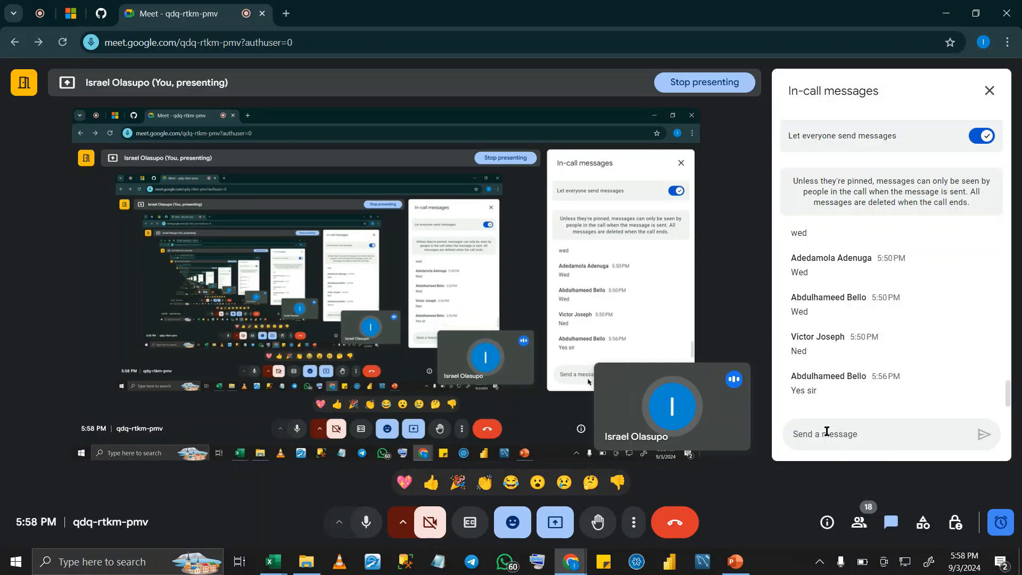